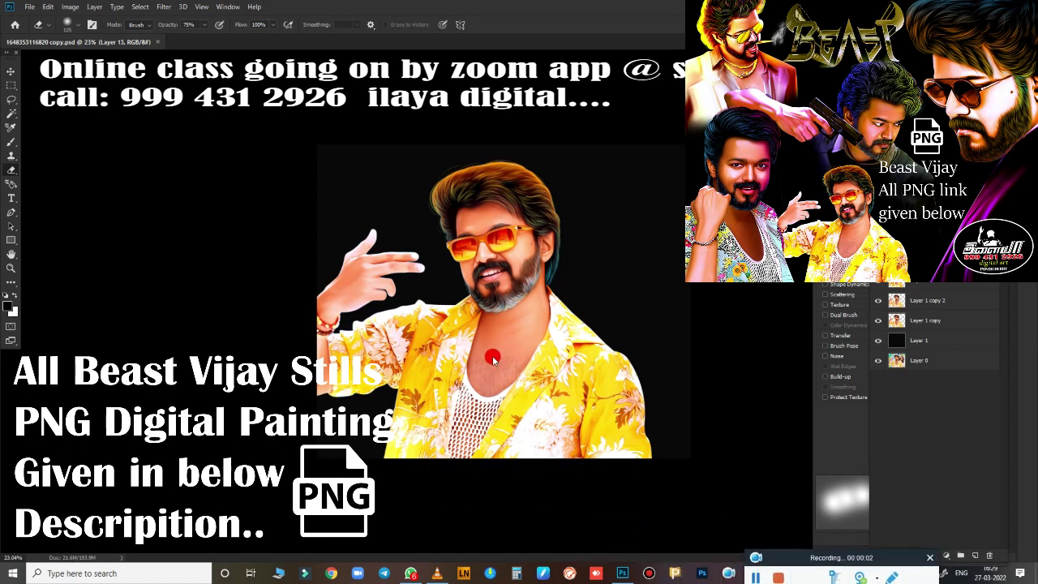
Apply Hue/Saturation Lightness -100 to Layer 1 for a pure black backdrop, then select Layer 1 copy 2
{"action": "scroll", "coordinate": [539, 365], "scroll_direction": "up", "scroll_amount": 2}
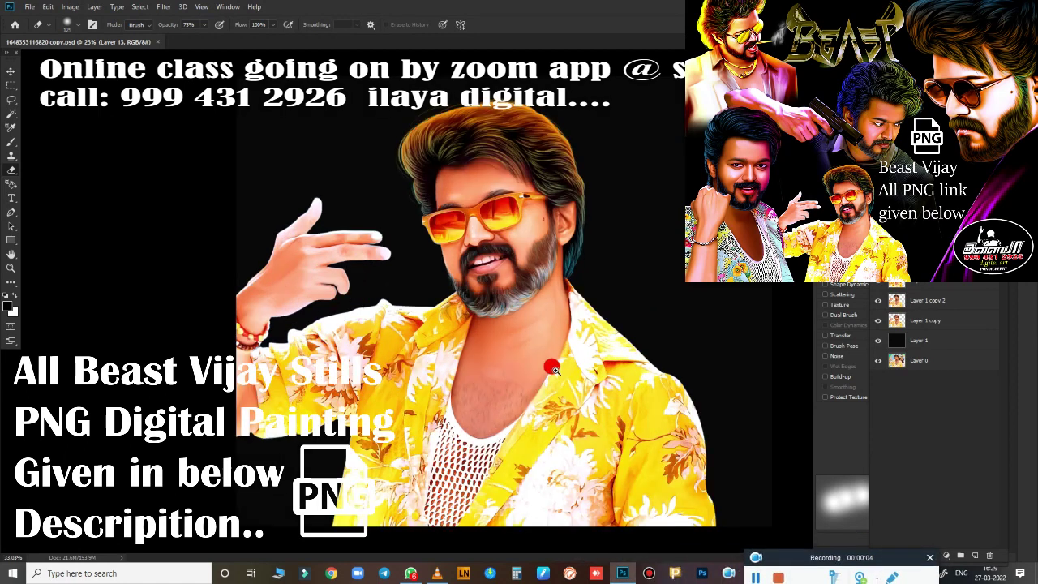
{"action": "scroll", "coordinate": [560, 373], "scroll_direction": "up", "scroll_amount": 3}
{"action": "scroll", "coordinate": [575, 383], "scroll_direction": "down", "scroll_amount": 1}
{"action": "scroll", "coordinate": [567, 377], "scroll_direction": "down", "scroll_amount": 2}
{"action": "scroll", "coordinate": [541, 362], "scroll_direction": "down", "scroll_amount": 1}
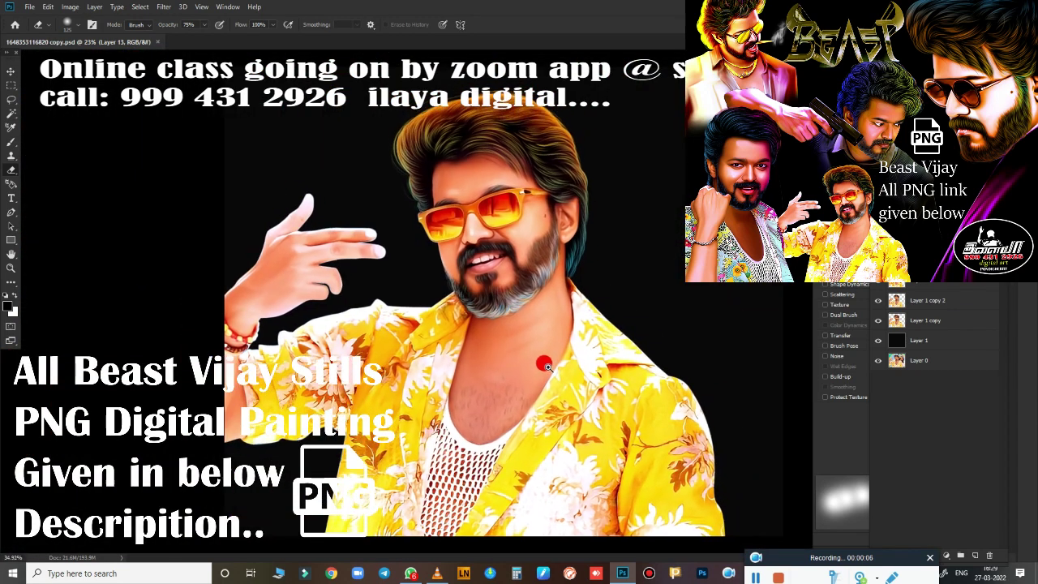
{"action": "left_click", "coordinate": [947, 341]}
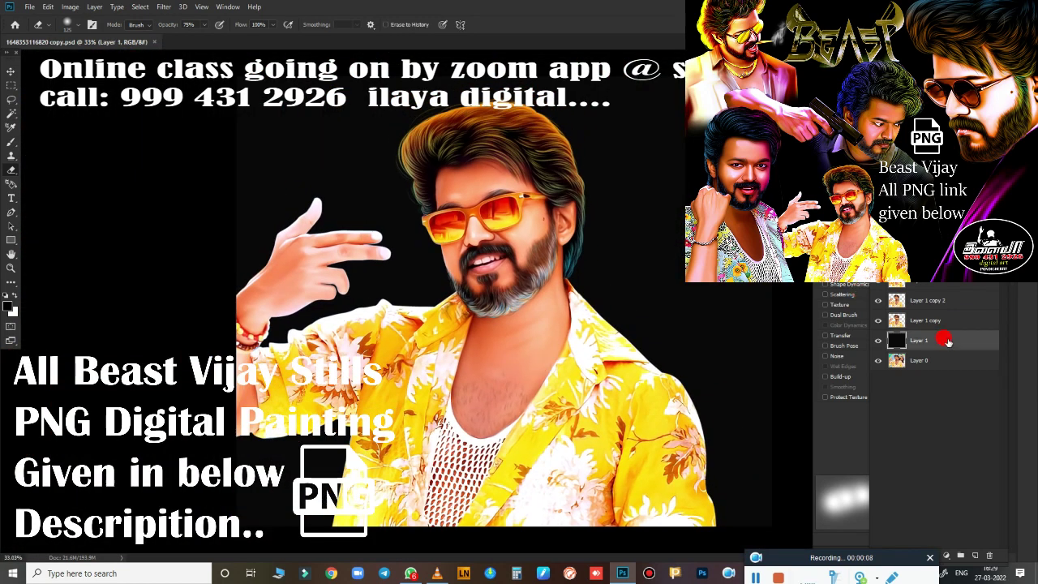
{"action": "key", "text": "ctrl+u"}
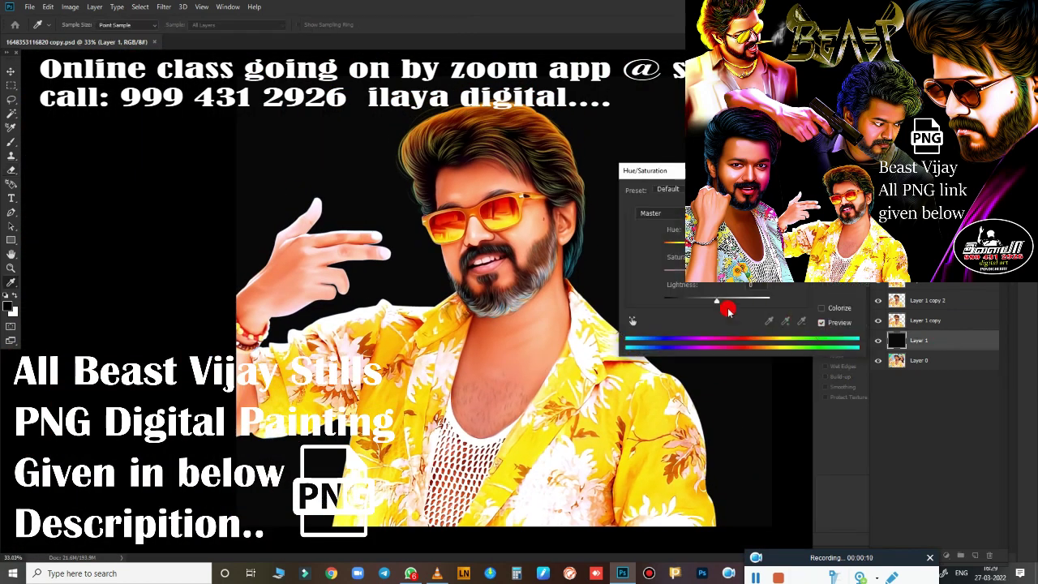
{"action": "key", "text": "Return"}
{"action": "key", "text": "e"}
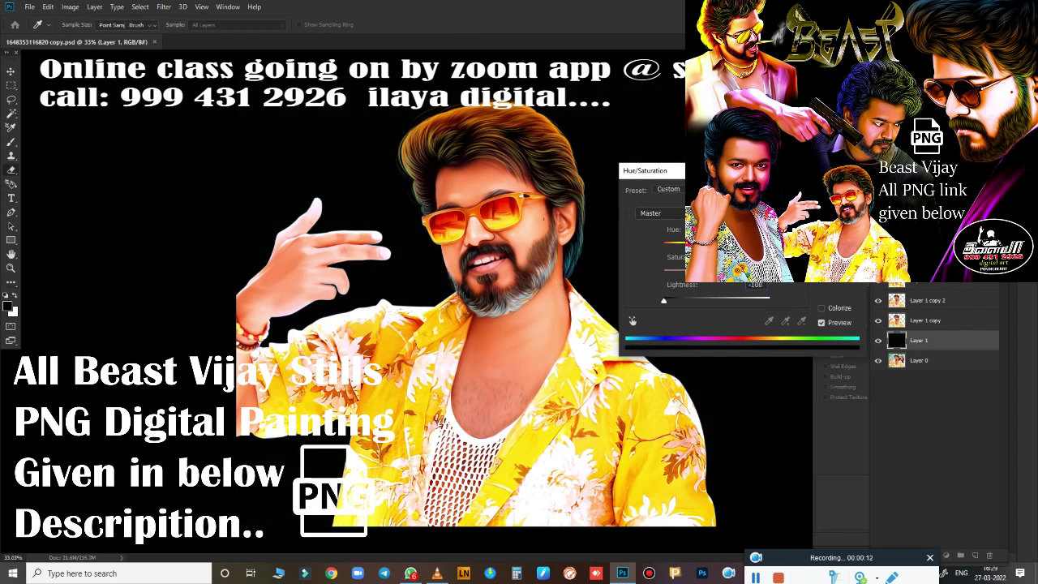
{"action": "left_click", "coordinate": [927, 301]}
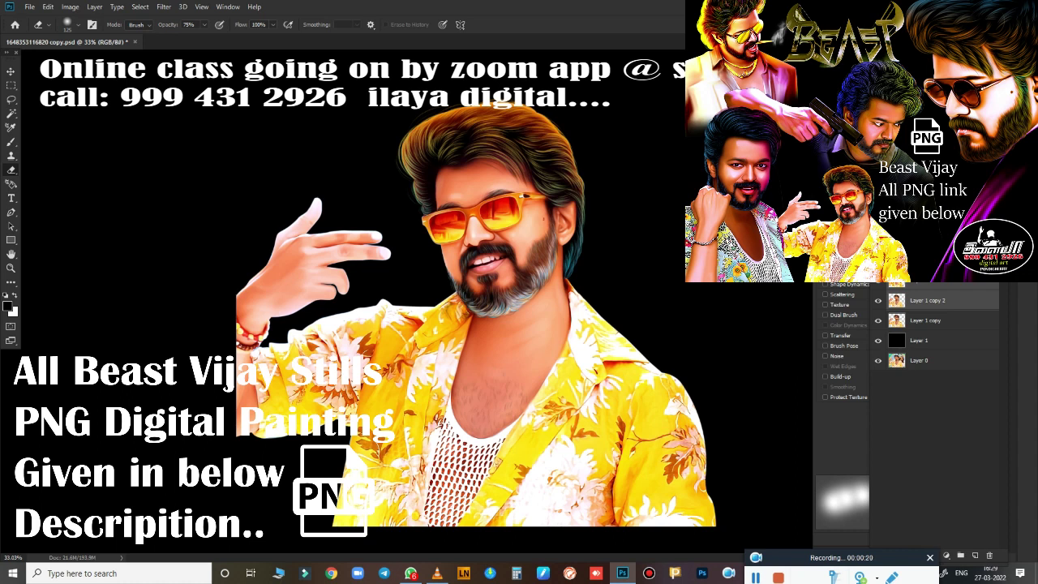
Group the portrait layers into Group 1 and duplicate the group
{"action": "left_click", "coordinate": [960, 555]}
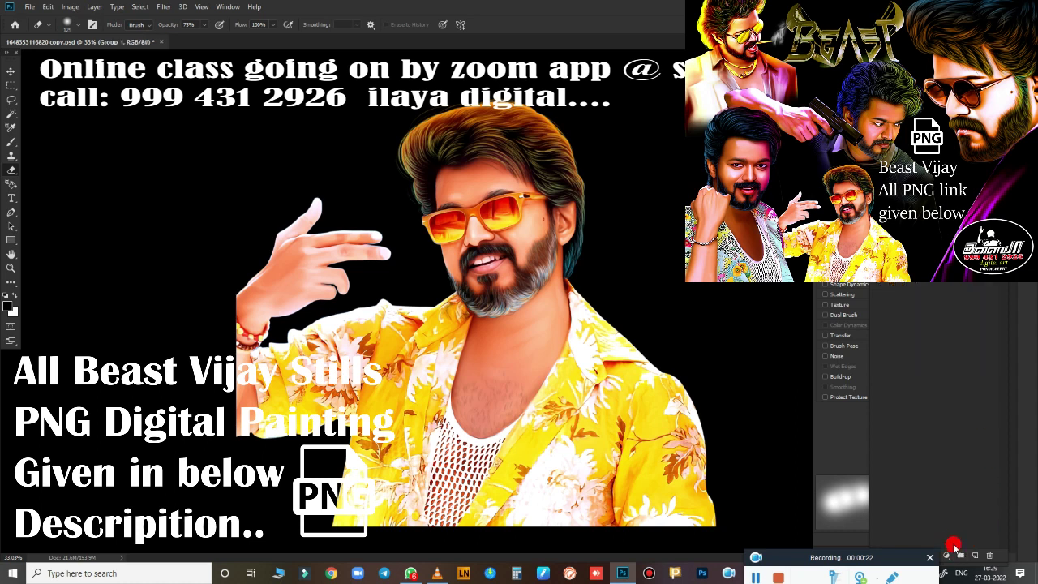
{"action": "key", "text": "ctrl+j"}
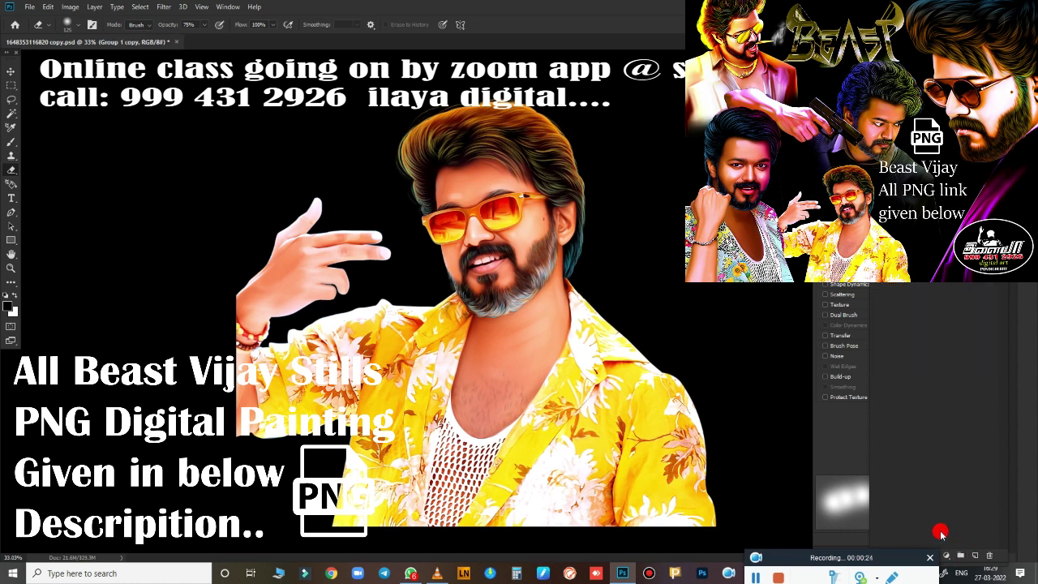
{"action": "key", "text": "ctrl+r"}
{"action": "key", "text": "ctrl+r"}
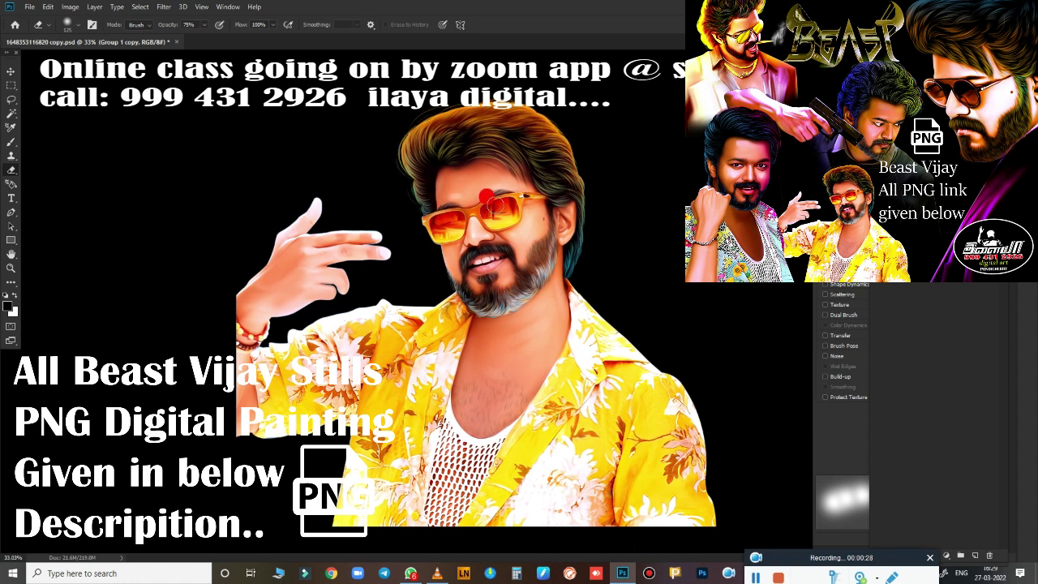
{"action": "left_click_drag", "start_coordinate": [486, 199], "coordinate": [557, 261]}
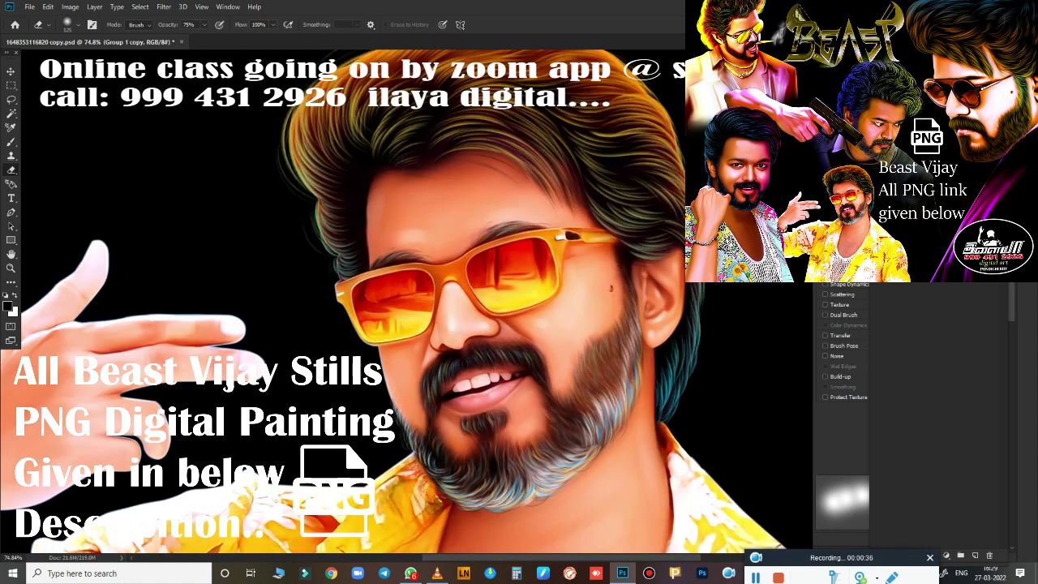
Toggle undo/redo to compare the painted look with the original photo
{"action": "scroll", "coordinate": [486, 140], "scroll_direction": "down", "scroll_amount": 3}
{"action": "scroll", "coordinate": [484, 139], "scroll_direction": "down", "scroll_amount": 1}
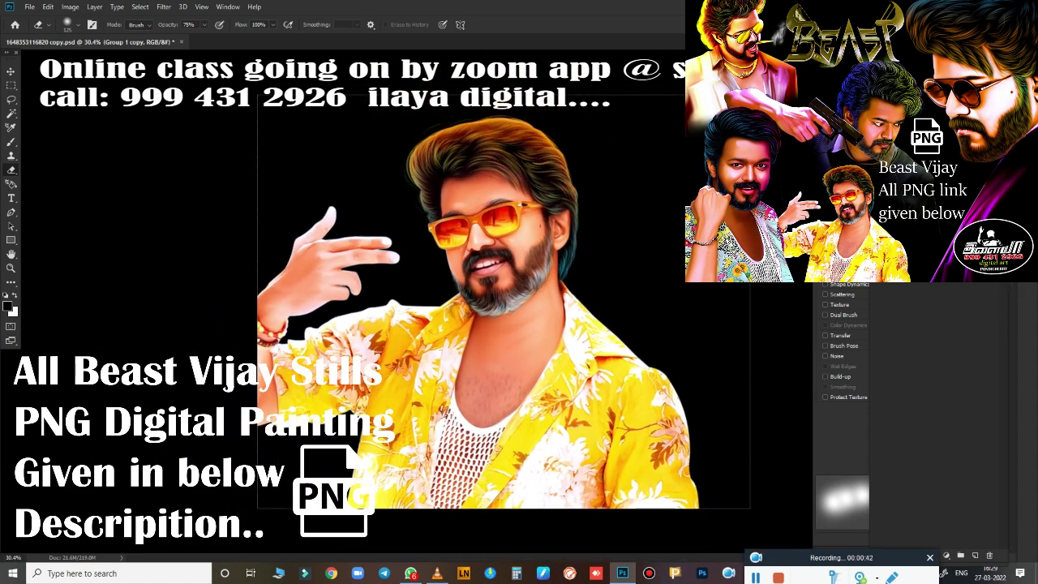
{"action": "key", "text": "ctrl+z"}
{"action": "key", "text": "ctrl+shift+z"}
{"action": "key", "text": "ctrl+z"}
{"action": "key", "text": "ctrl+shift+z"}
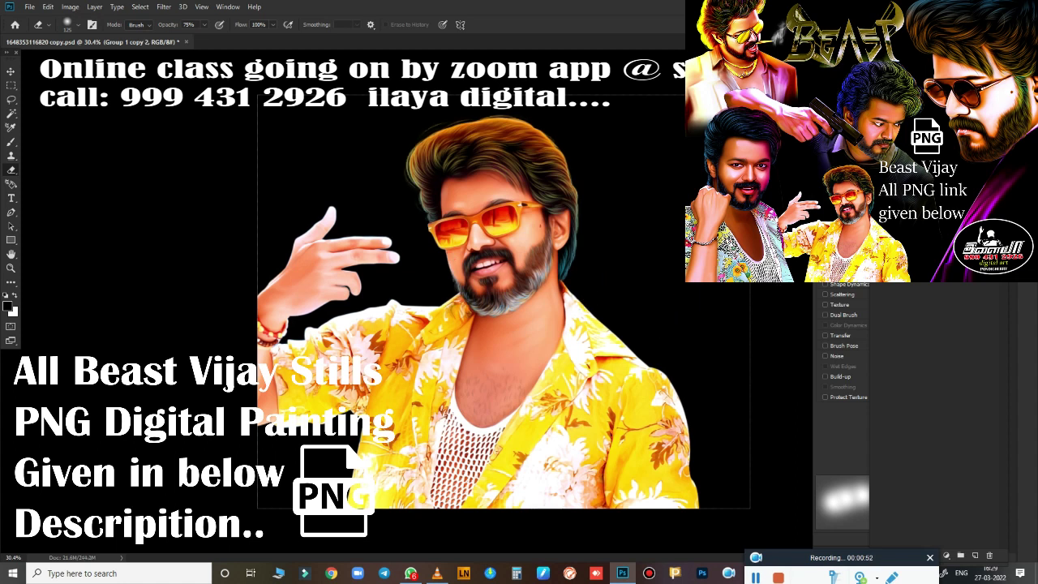
{"action": "key", "text": "ctrl+u"}
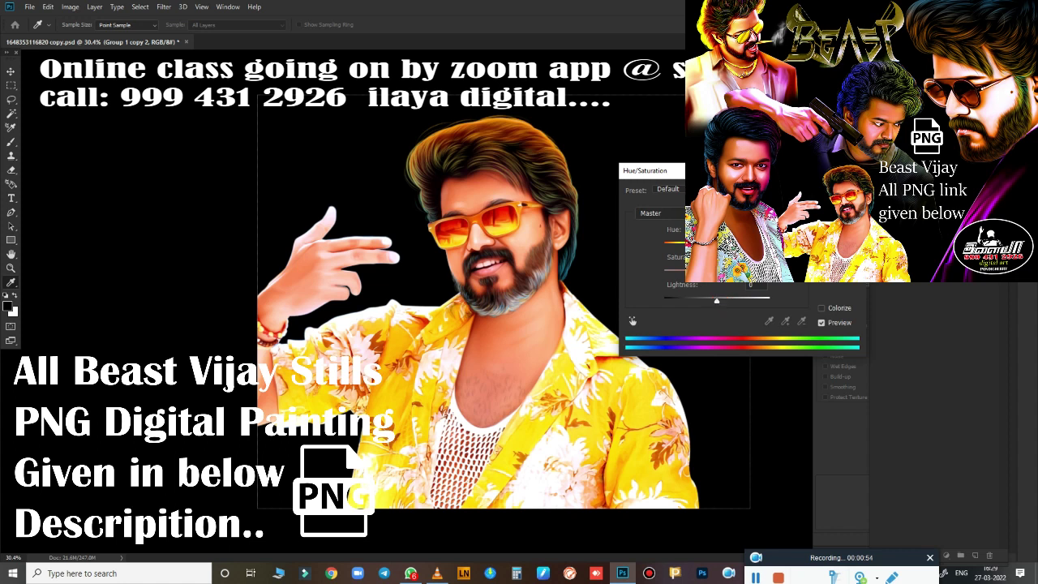
{"action": "key", "text": "Escape"}
{"action": "key", "text": "ctrl+m"}
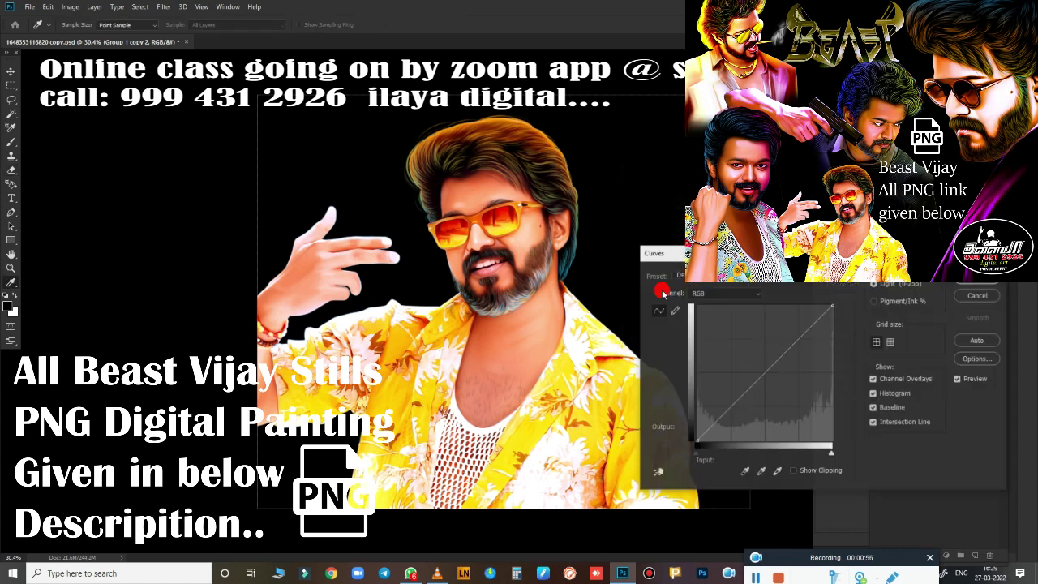
{"action": "scroll", "coordinate": [574, 238], "scroll_direction": "up", "scroll_amount": 3}
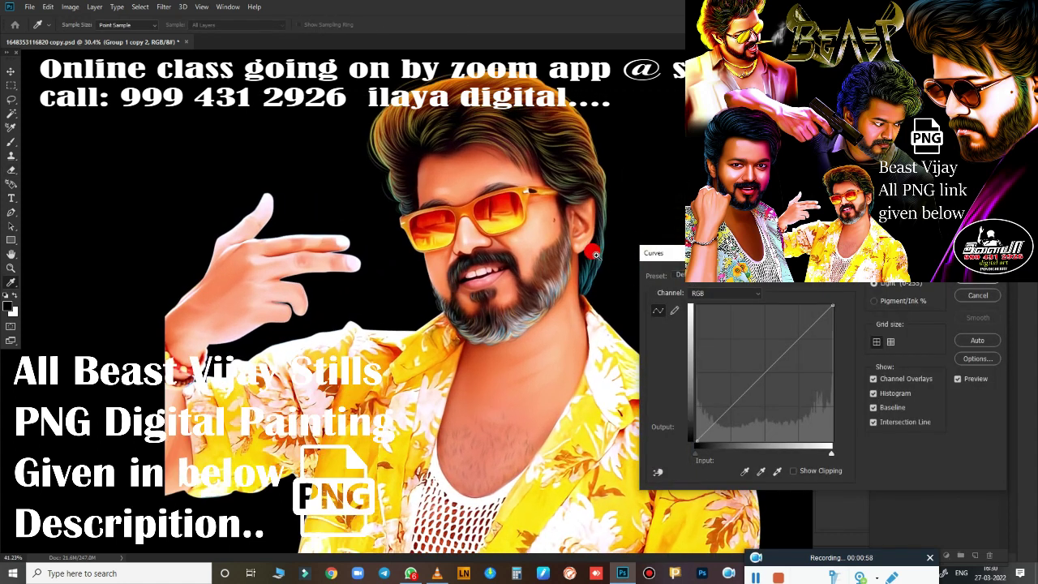
{"action": "scroll", "coordinate": [601, 269], "scroll_direction": "up", "scroll_amount": 2}
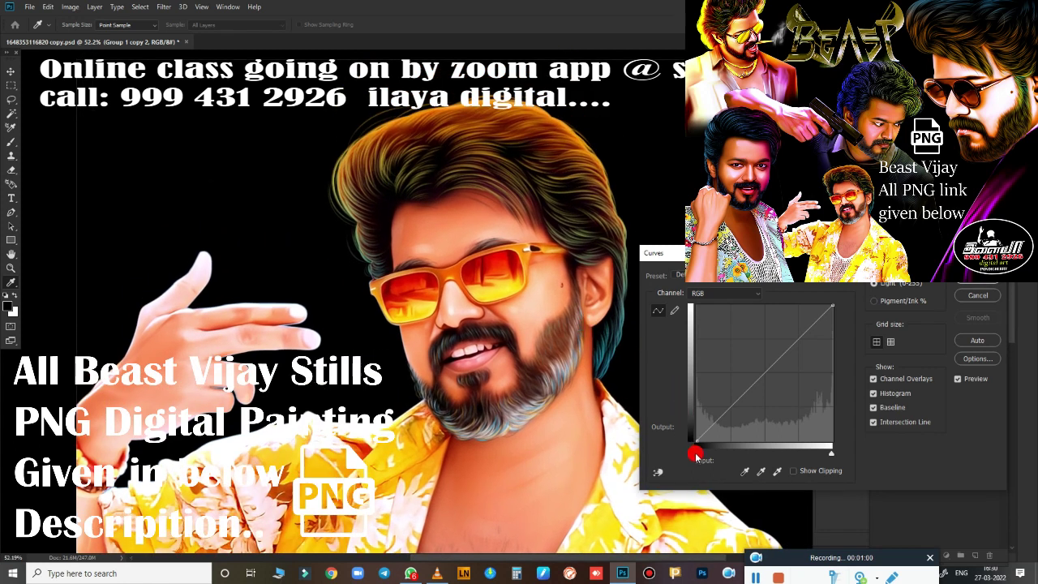
{"action": "left_click_drag", "start_coordinate": [696, 454], "coordinate": [700, 458]}
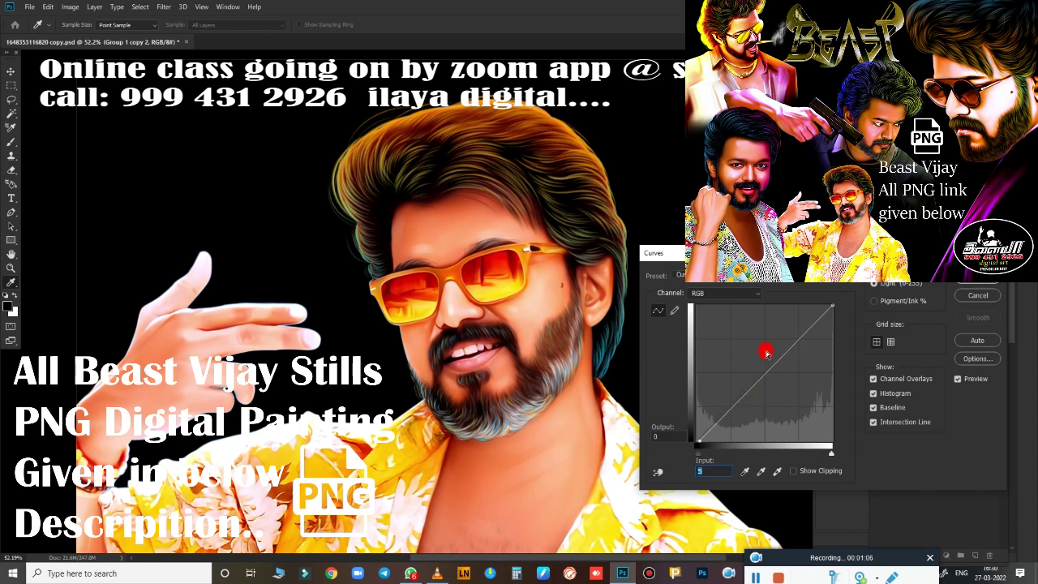
{"action": "left_click", "coordinate": [974, 297]}
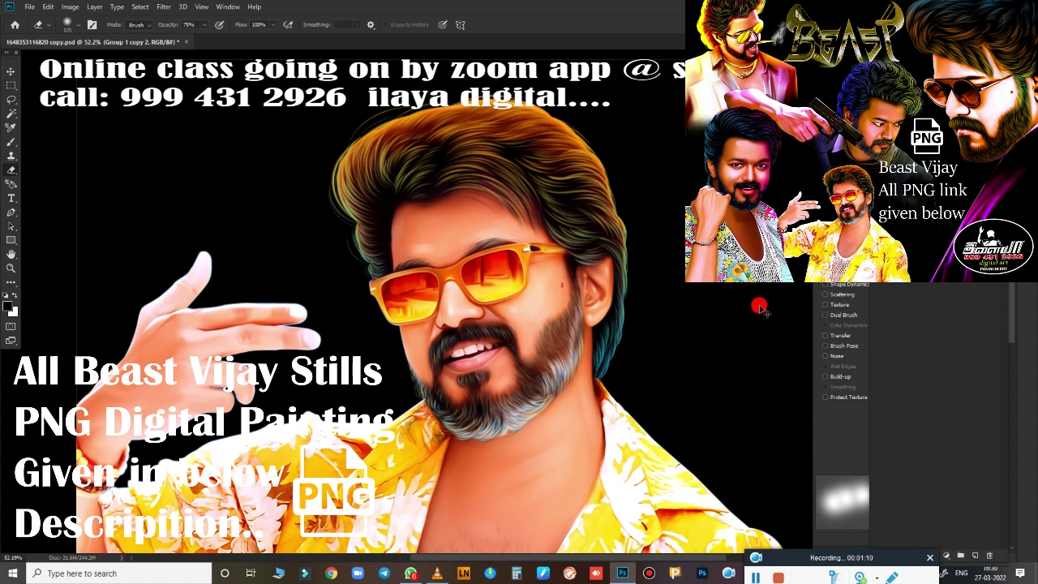
{"action": "key", "text": "ctrl+m"}
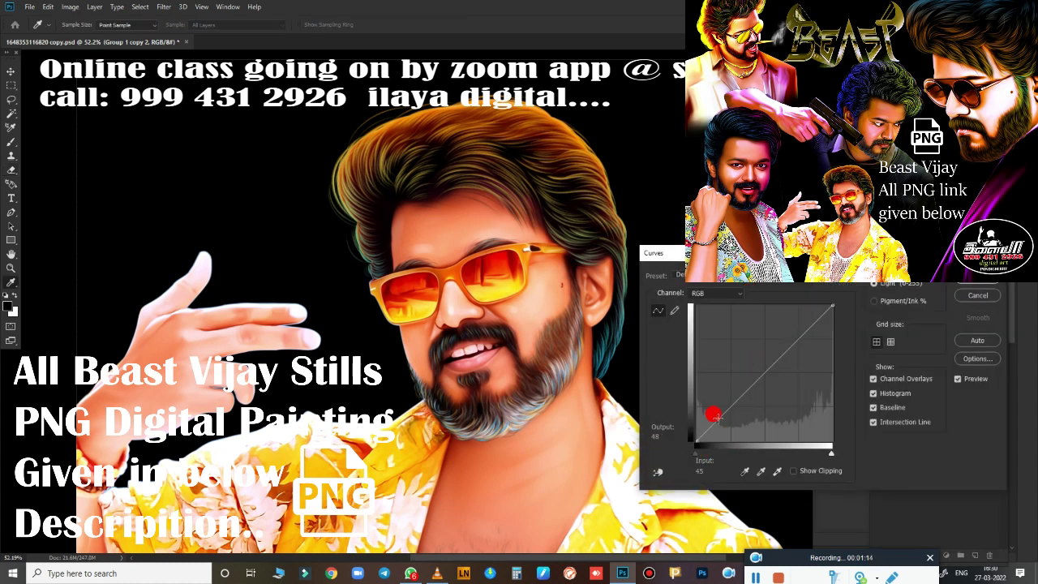
{"action": "left_click", "coordinate": [695, 456]}
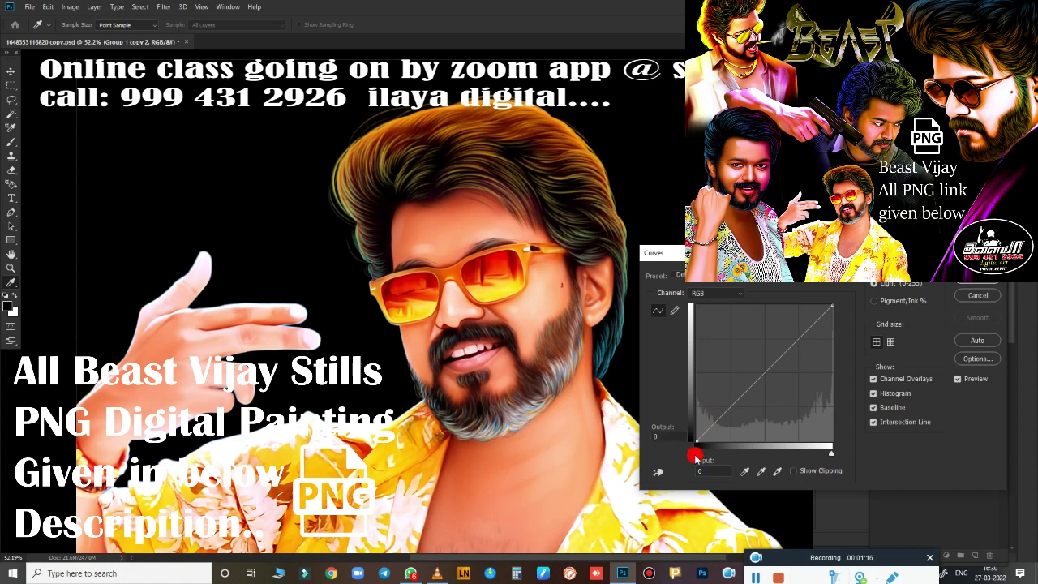
{"action": "left_click_drag", "start_coordinate": [696, 456], "coordinate": [701, 452]}
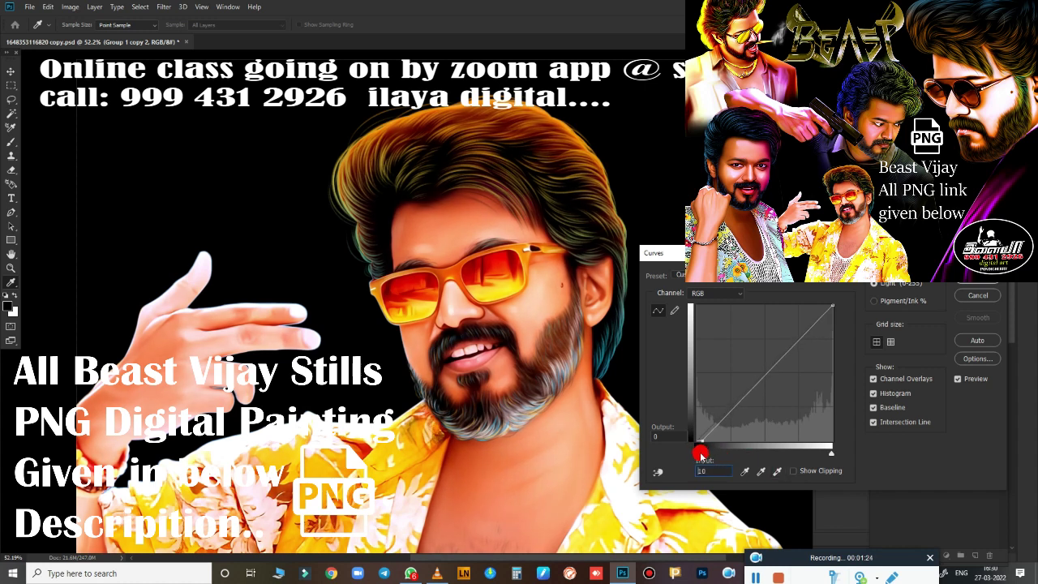
{"action": "left_click_drag", "start_coordinate": [831, 456], "coordinate": [829, 455]}
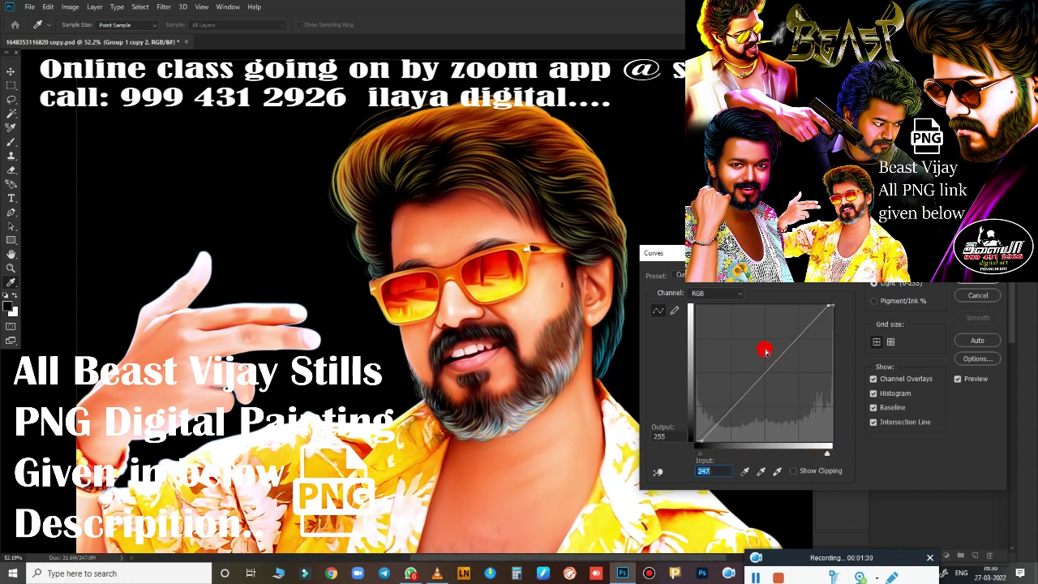
{"action": "left_click", "coordinate": [716, 292]}
{"action": "left_click", "coordinate": [714, 330]}
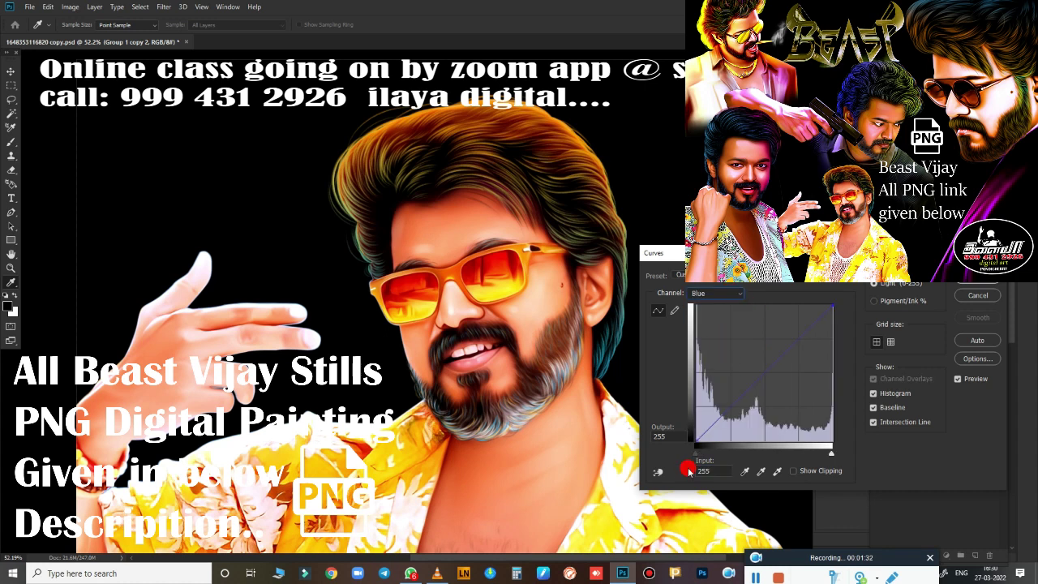
{"action": "left_click_drag", "start_coordinate": [695, 451], "coordinate": [704, 451]}
{"action": "mouse_move", "coordinate": [821, 456]}
{"action": "left_mouse_down"}
{"action": "mouse_move", "coordinate": [794, 456]}
{"action": "mouse_move", "coordinate": [817, 452]}
{"action": "left_mouse_up"}
{"action": "left_click_drag", "start_coordinate": [824, 447], "coordinate": [823, 447]}
{"action": "left_click", "coordinate": [977, 294]}
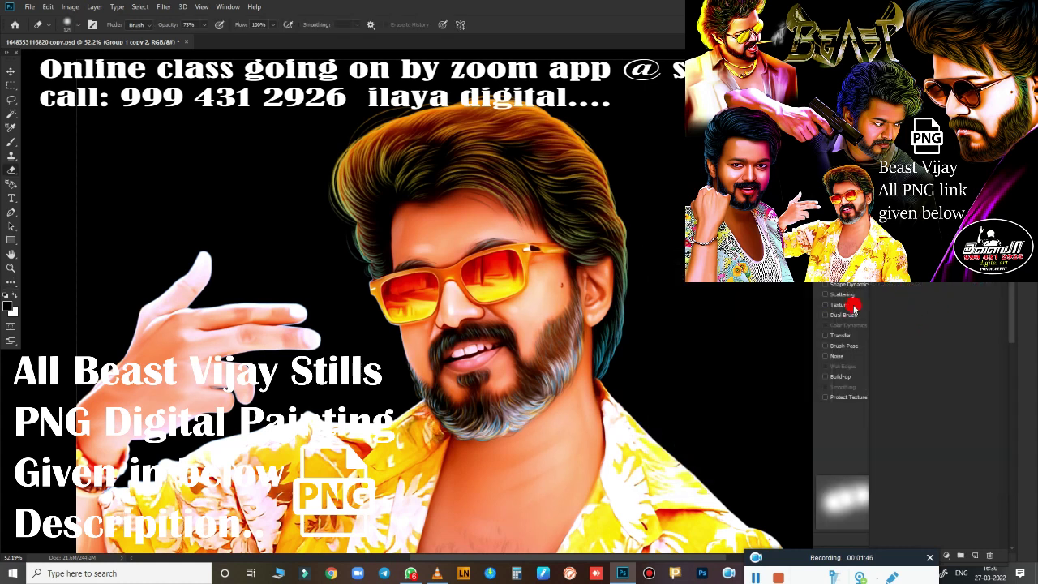
{"action": "key", "text": "alt+i"}
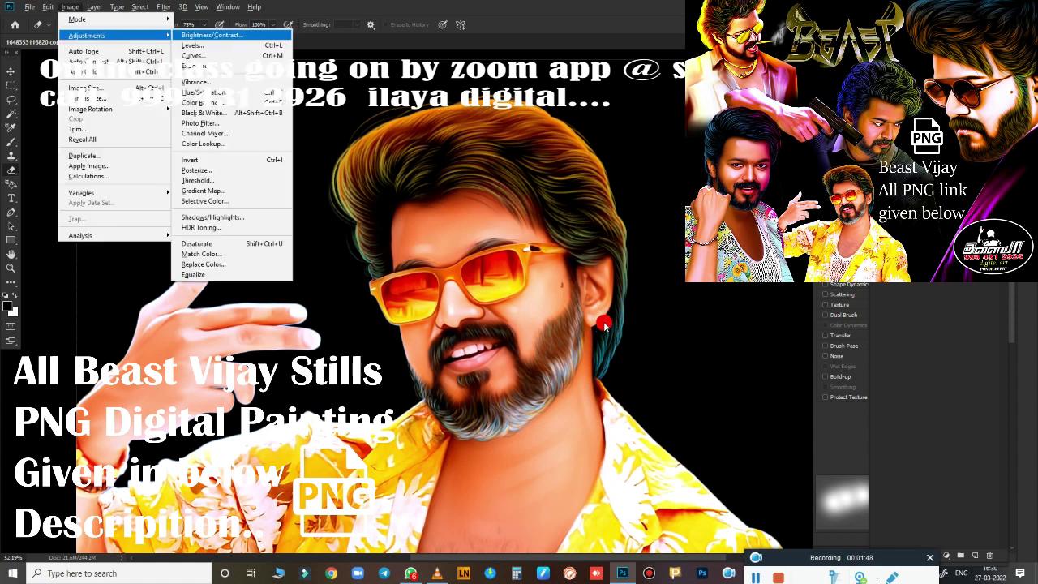
{"action": "key", "text": "i"}
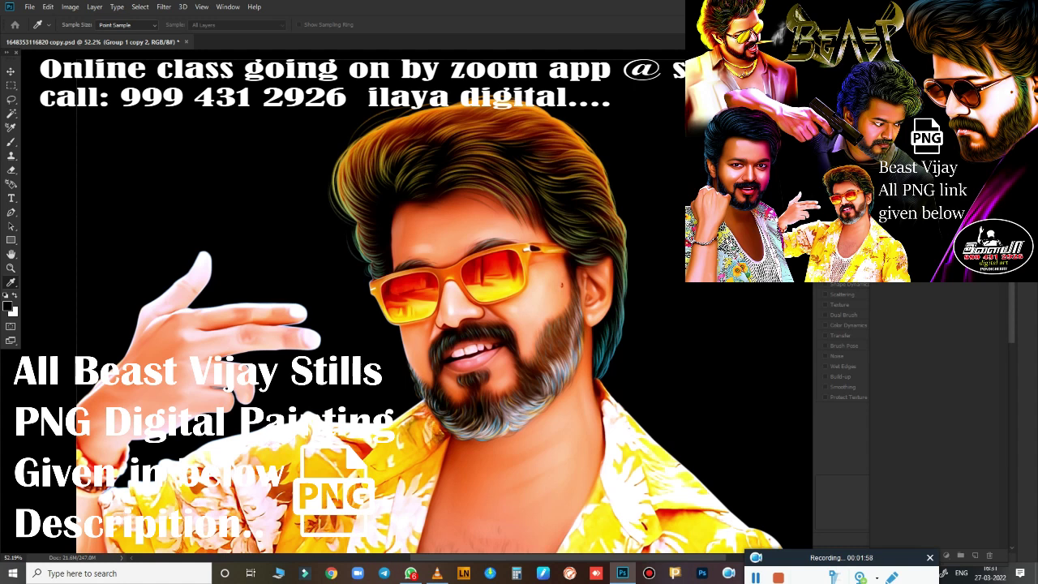
{"action": "key", "text": "e"}
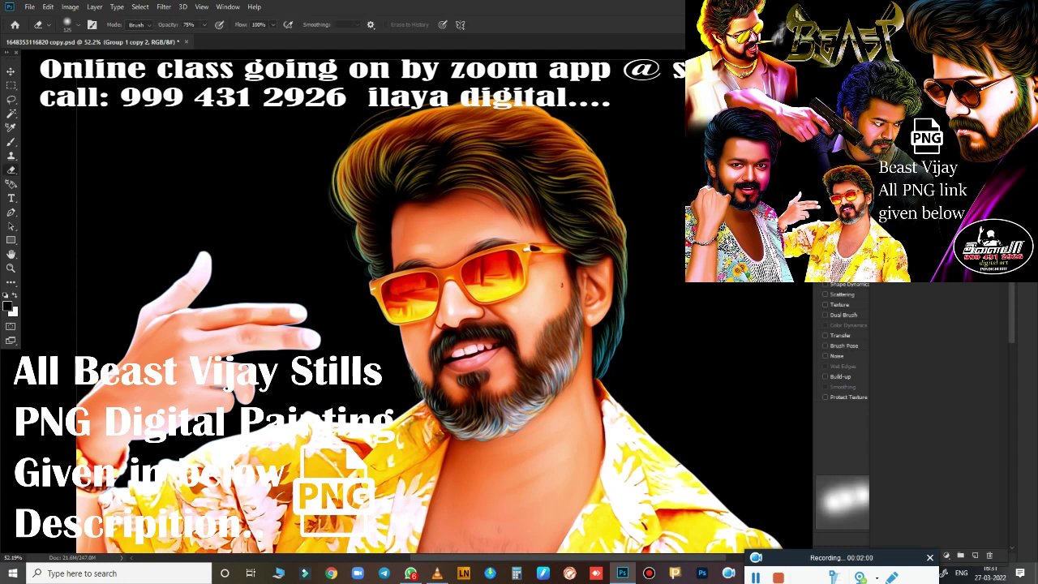
{"action": "key", "text": "v"}
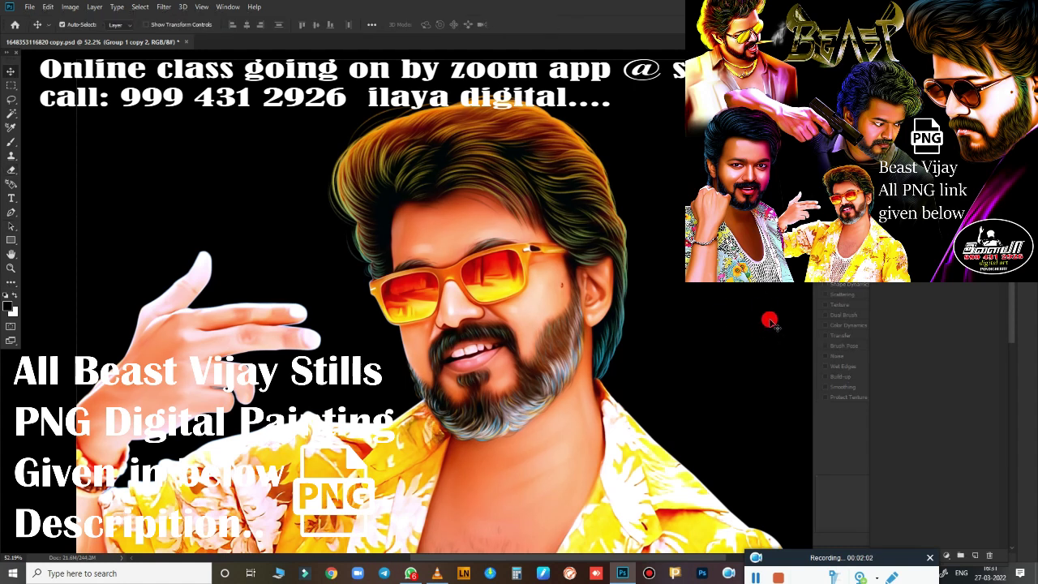
{"action": "key", "text": "alt+i"}
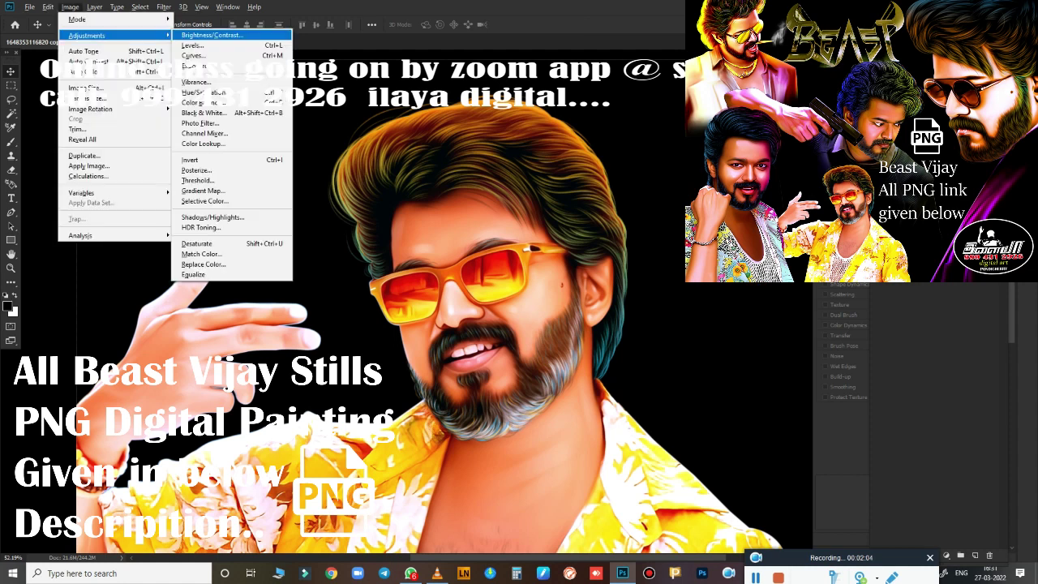
{"action": "key", "text": "Escape"}
{"action": "key", "text": "i"}
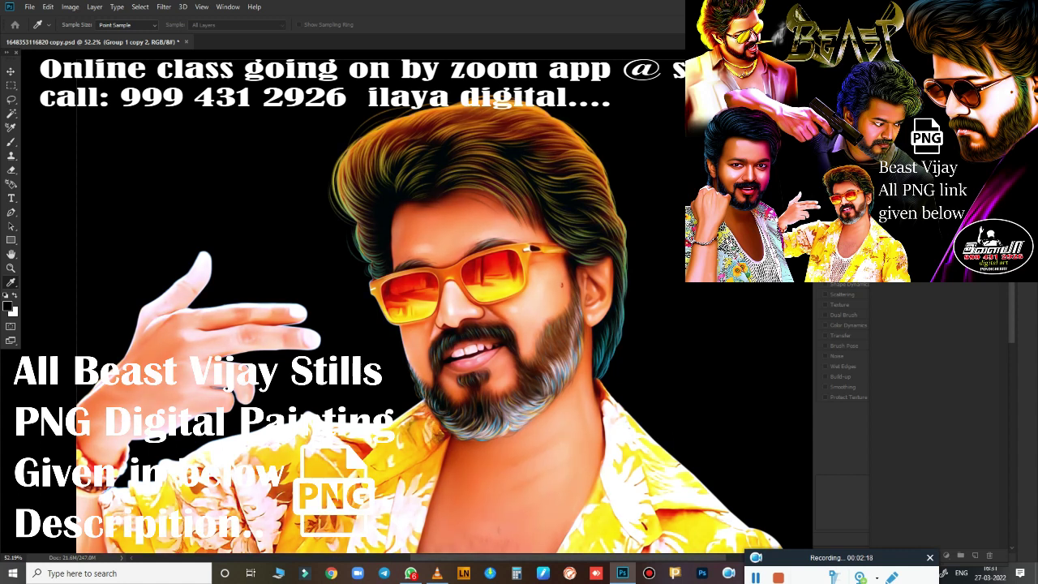
Lasso-select the upper and lower lips
{"action": "key", "text": "v"}
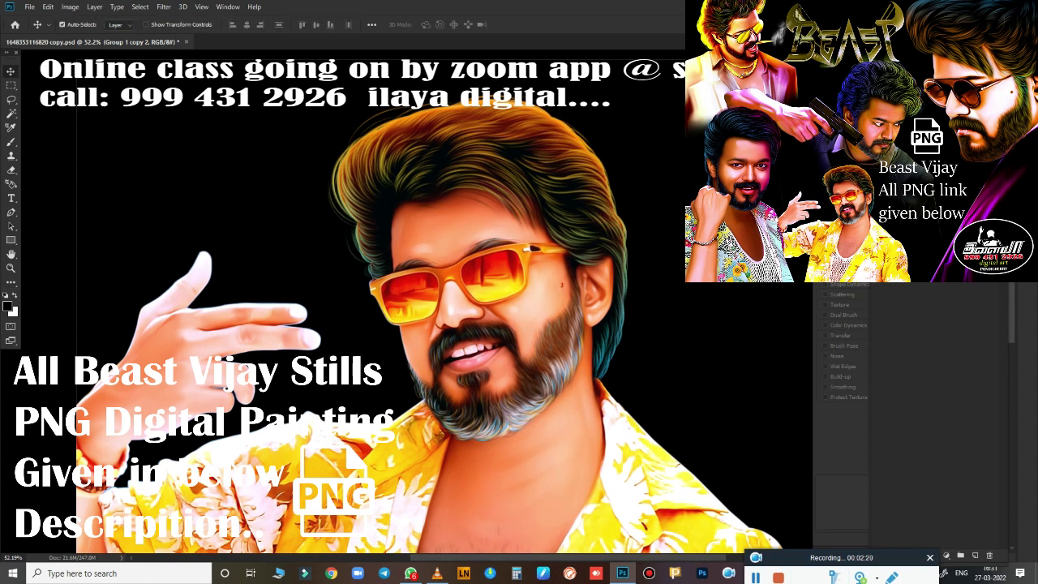
{"action": "scroll", "coordinate": [537, 405], "scroll_direction": "up", "scroll_amount": 5}
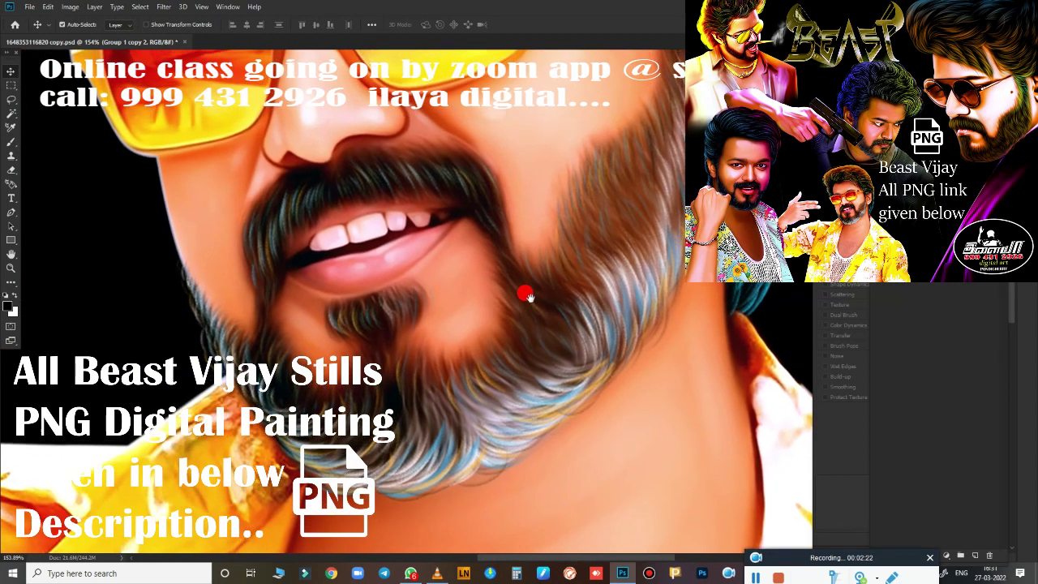
{"action": "left_click_drag", "start_coordinate": [528, 294], "coordinate": [638, 317]}
{"action": "key", "text": "l"}
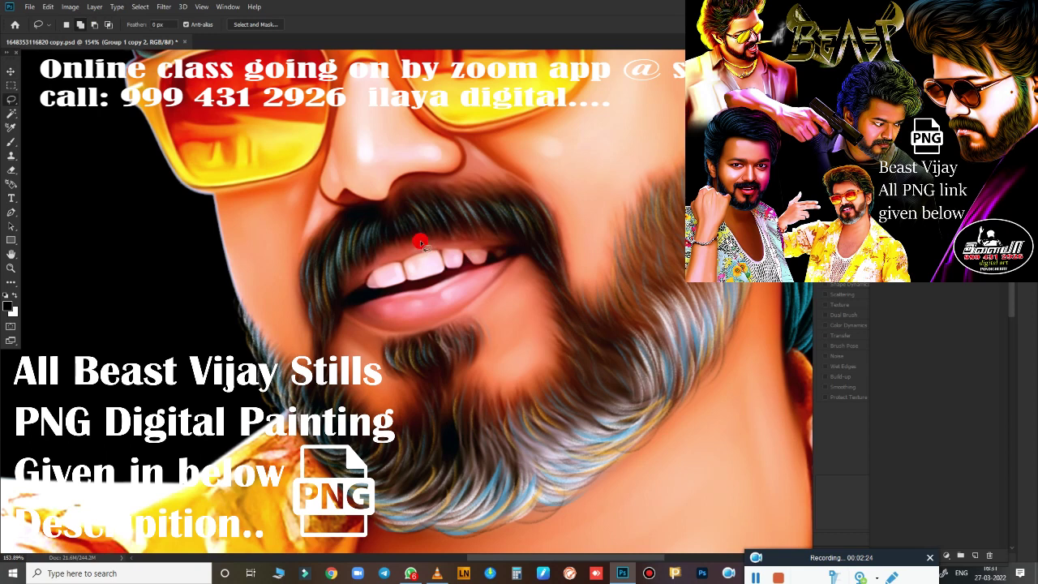
{"action": "left_click_drag", "start_coordinate": [410, 241], "coordinate": [360, 292]}
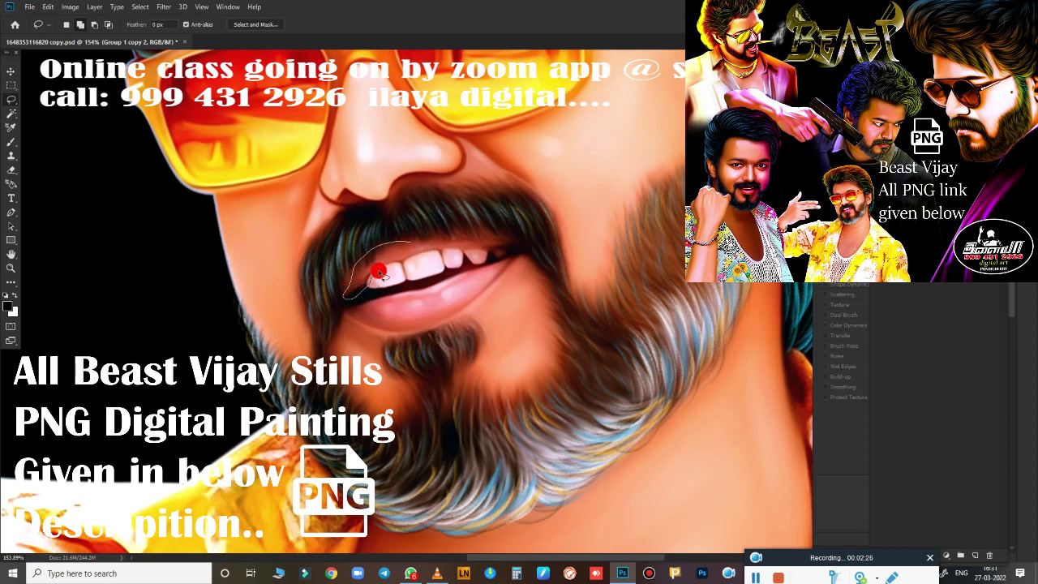
{"action": "mouse_move", "coordinate": [360, 292]}
{"action": "left_mouse_down"}
{"action": "mouse_move", "coordinate": [480, 243]}
{"action": "mouse_move", "coordinate": [411, 234]}
{"action": "left_mouse_up"}
{"action": "left_click_drag", "start_coordinate": [355, 305], "coordinate": [494, 280]}
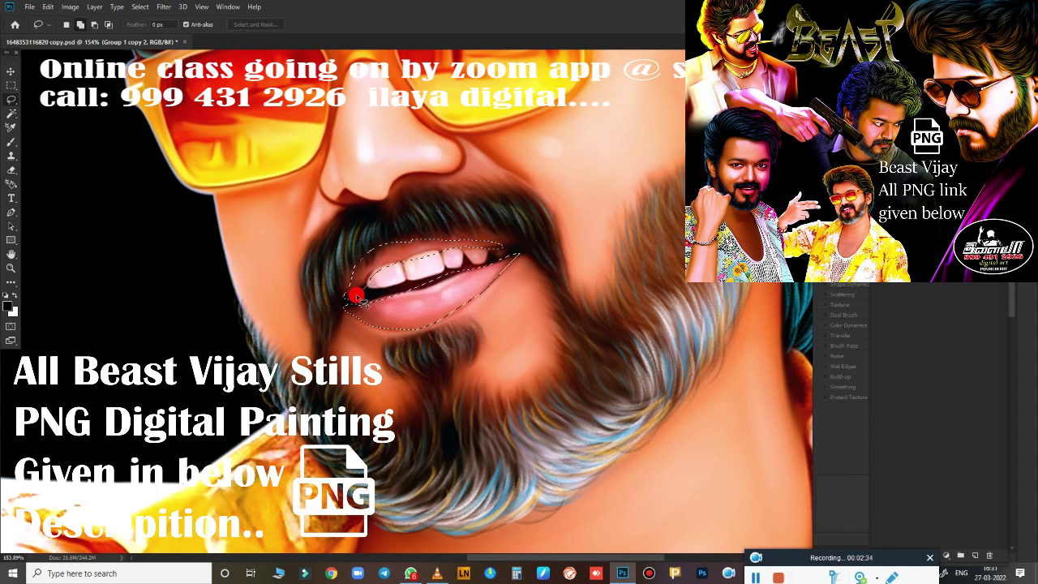
Feather the lip selection for a soft edge
{"action": "key", "text": "shift+F6"}
{"action": "type", "text": "20"}
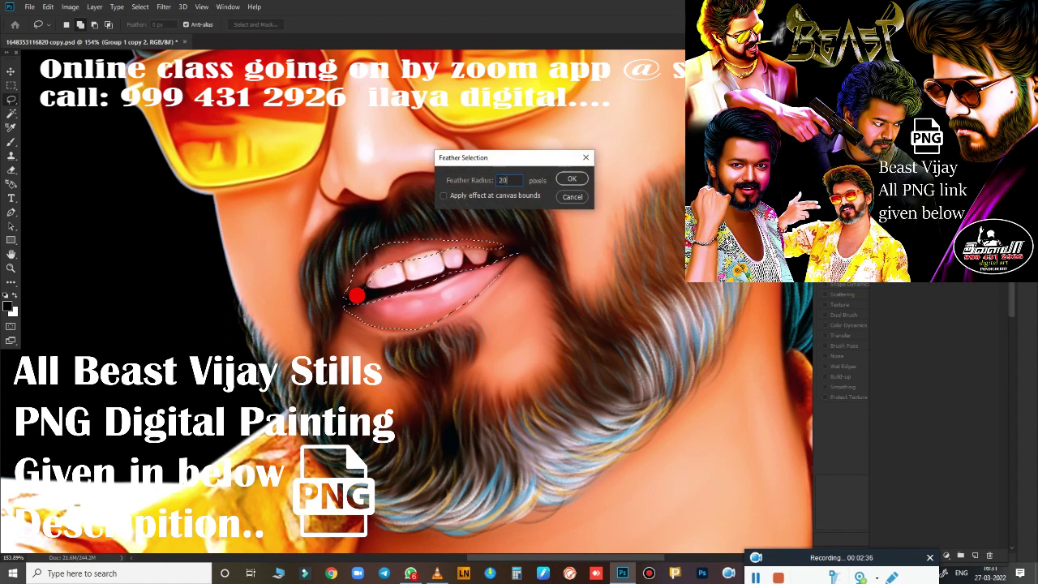
{"action": "key", "text": "Return"}
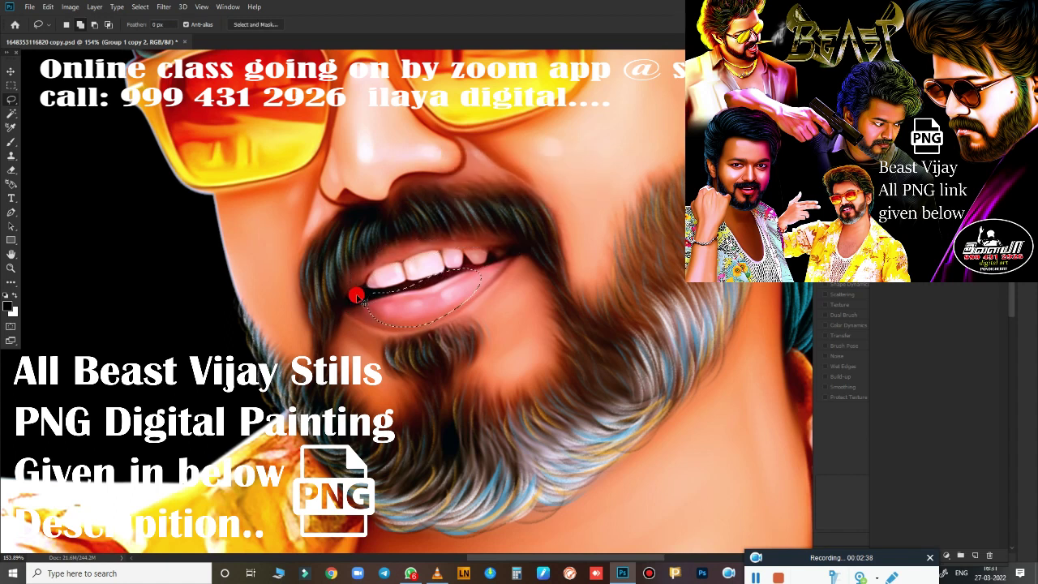
{"action": "key", "text": "shift+F6"}
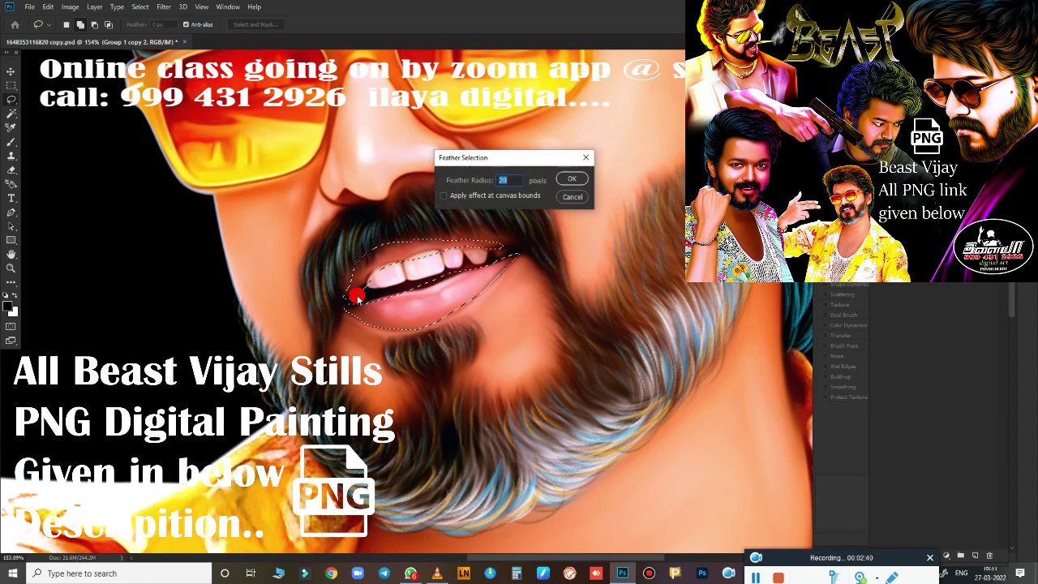
{"action": "key", "text": "Return"}
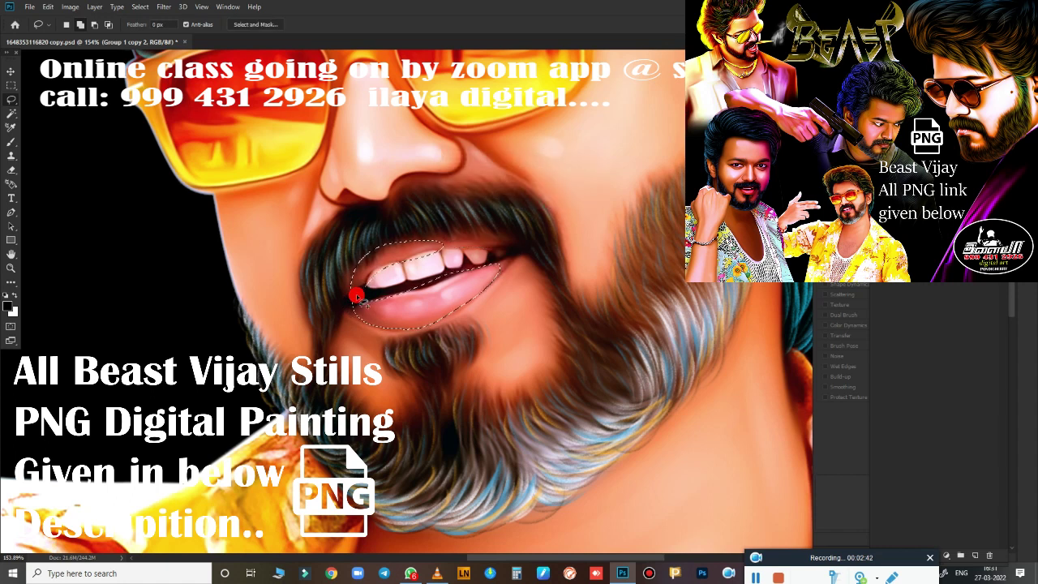
Deepen the lips with Curves, setting the Green channel black input to 34
{"action": "key", "text": "ctrl+m"}
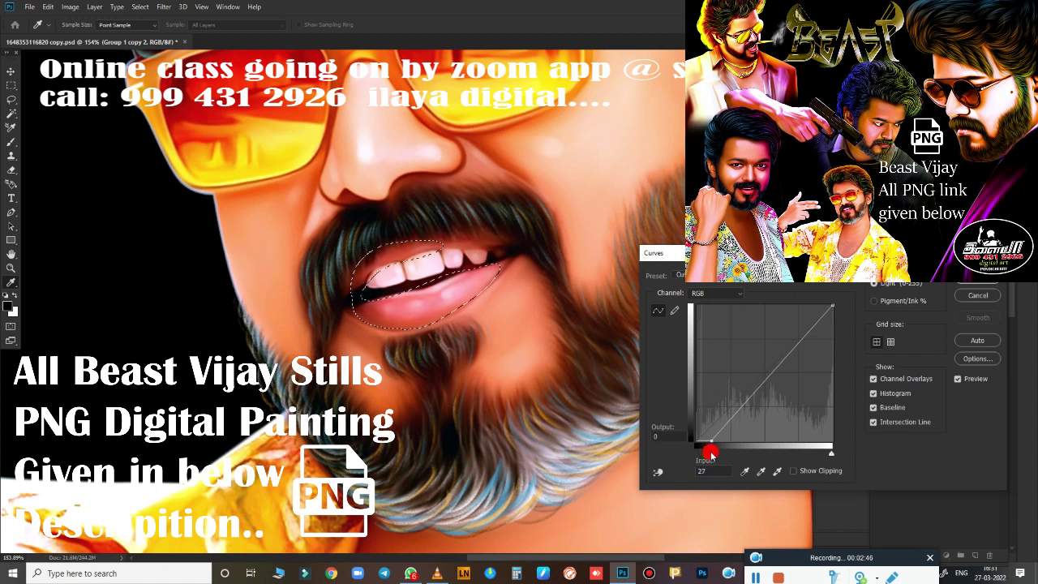
{"action": "left_click_drag", "start_coordinate": [703, 457], "coordinate": [720, 454]}
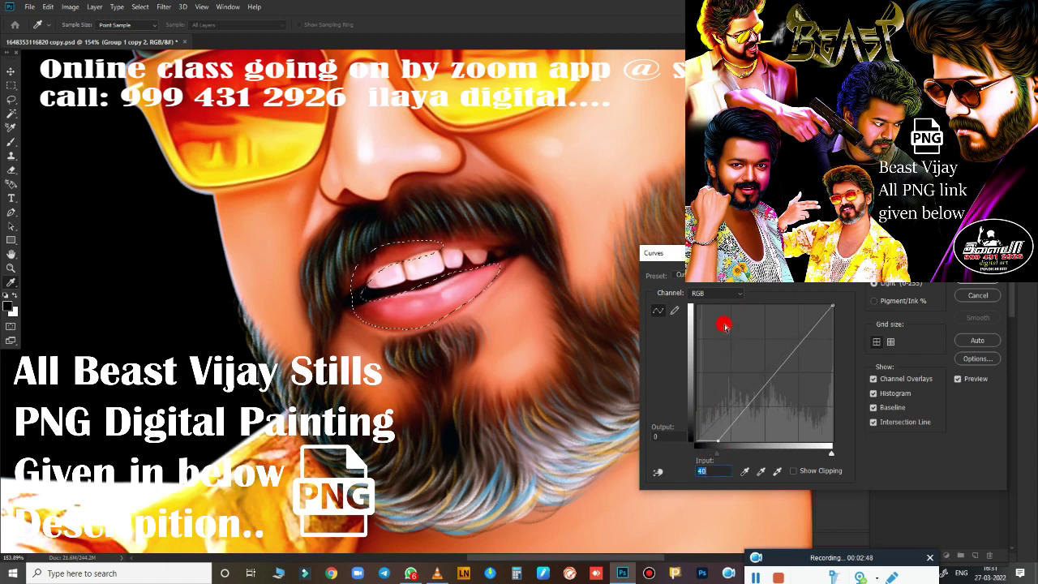
{"action": "left_click", "coordinate": [716, 292]}
{"action": "left_click", "coordinate": [714, 325]}
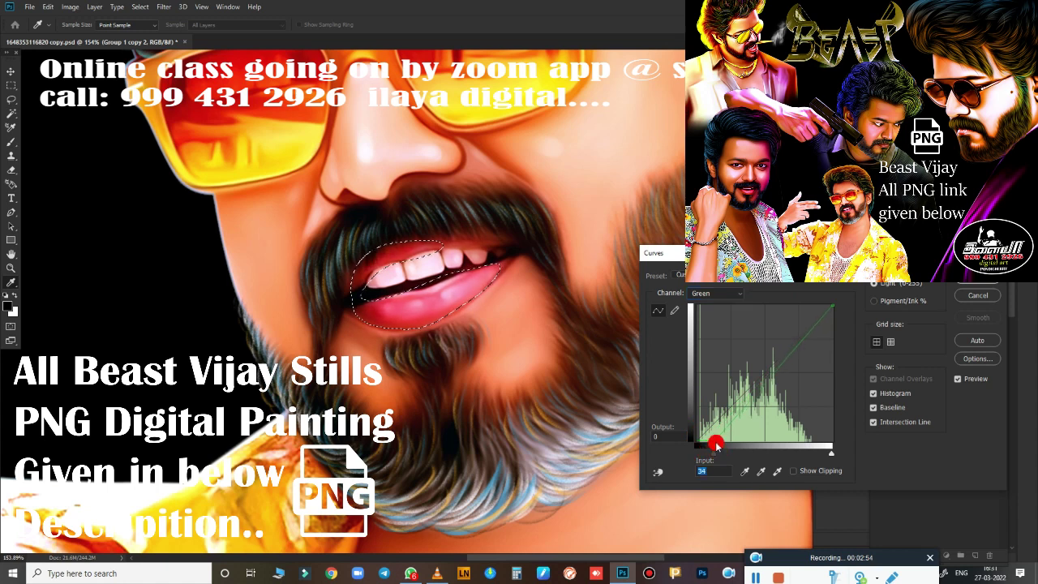
{"action": "left_click", "coordinate": [972, 293]}
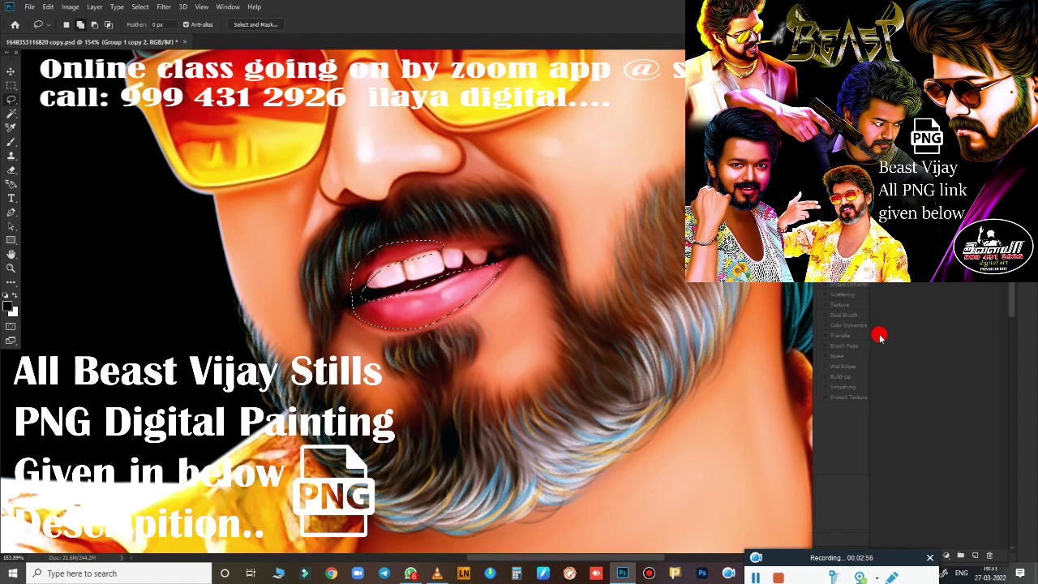
Fit the whole portrait on screen and save the document
{"action": "key", "text": "ctrl+0"}
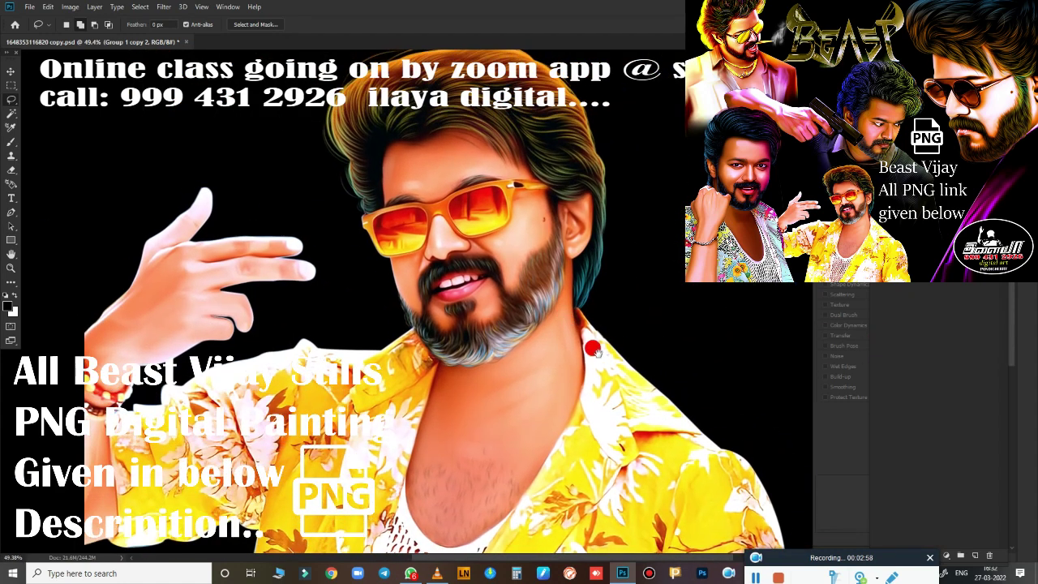
{"action": "scroll", "coordinate": [549, 333], "scroll_direction": "up", "scroll_amount": 2}
{"action": "scroll", "coordinate": [556, 359], "scroll_direction": "up", "scroll_amount": 2}
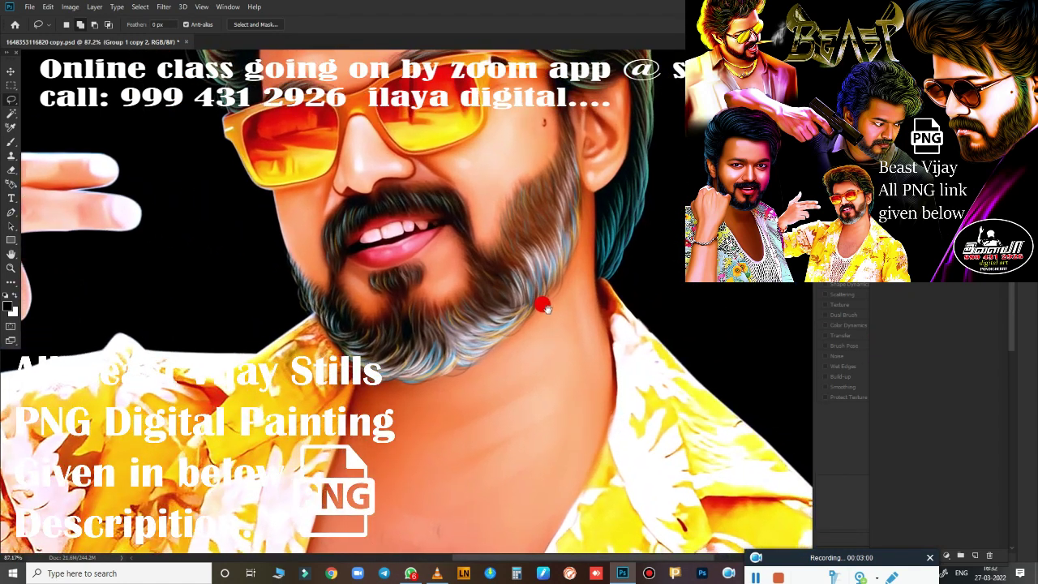
{"action": "scroll", "coordinate": [540, 300], "scroll_direction": "up", "scroll_amount": 2}
{"action": "scroll", "coordinate": [621, 405], "scroll_direction": "up", "scroll_amount": 1}
{"action": "scroll", "coordinate": [633, 399], "scroll_direction": "down", "scroll_amount": 2}
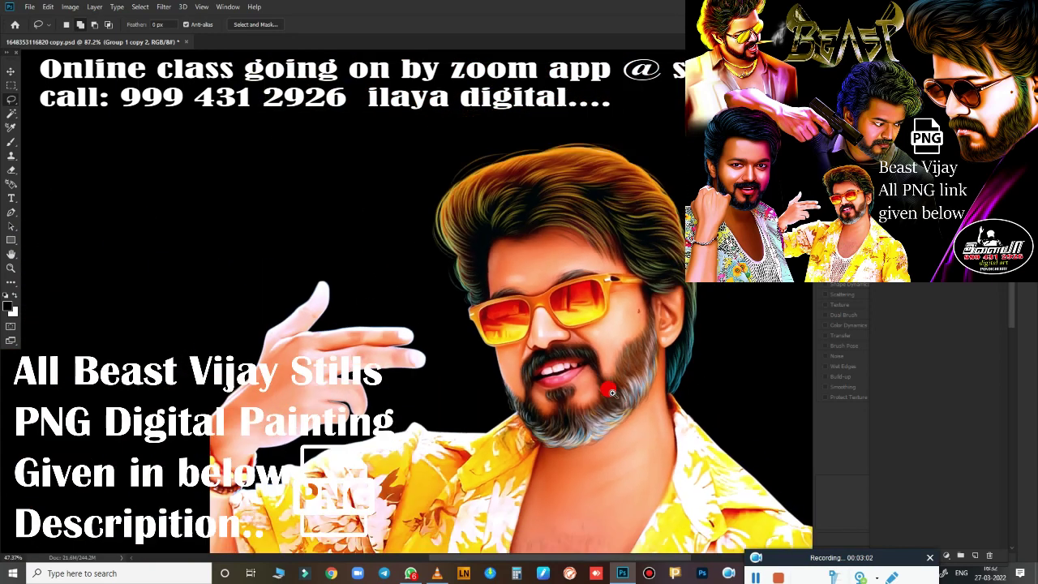
{"action": "scroll", "coordinate": [616, 377], "scroll_direction": "down", "scroll_amount": 1}
{"action": "scroll", "coordinate": [600, 354], "scroll_direction": "down", "scroll_amount": 1}
{"action": "key", "text": "ctrl+s"}
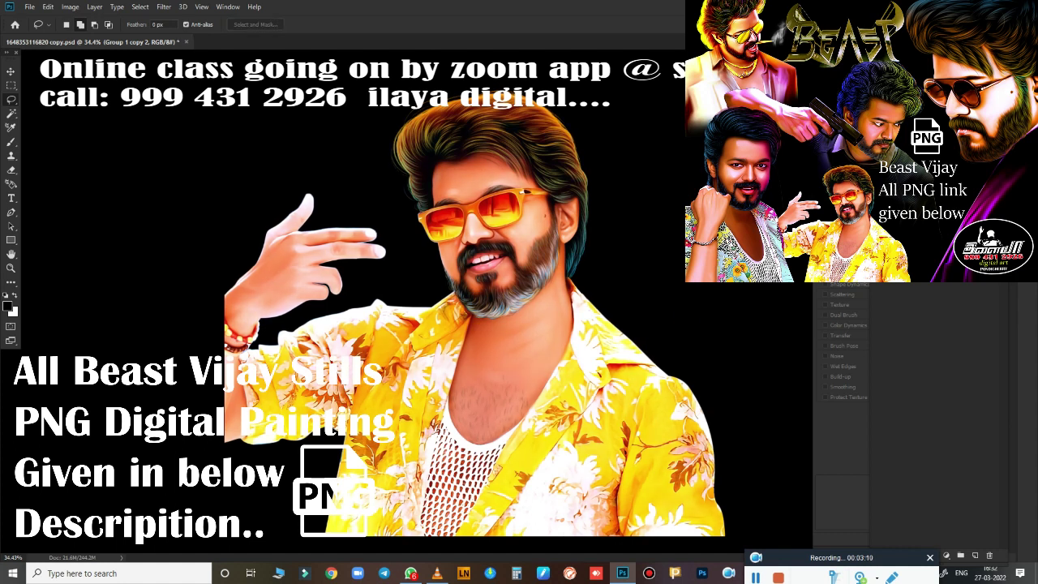
Toggle between the painting and the original photo to compare before and after
{"action": "key", "text": "ctrl+shift+d"}
{"action": "key", "text": "ctrl+shift+d"}
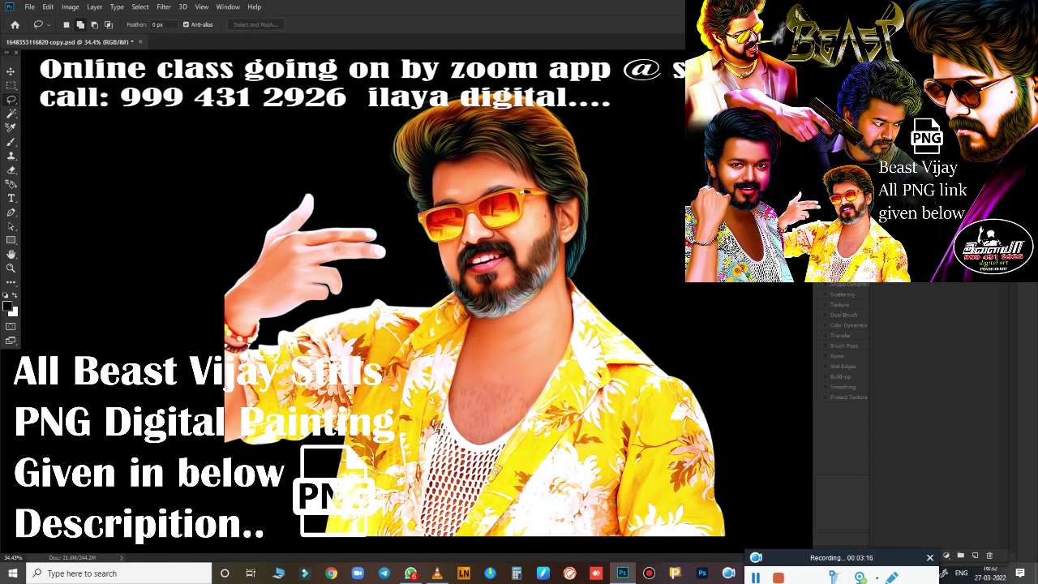
{"action": "key", "text": "ctrl+shift+d"}
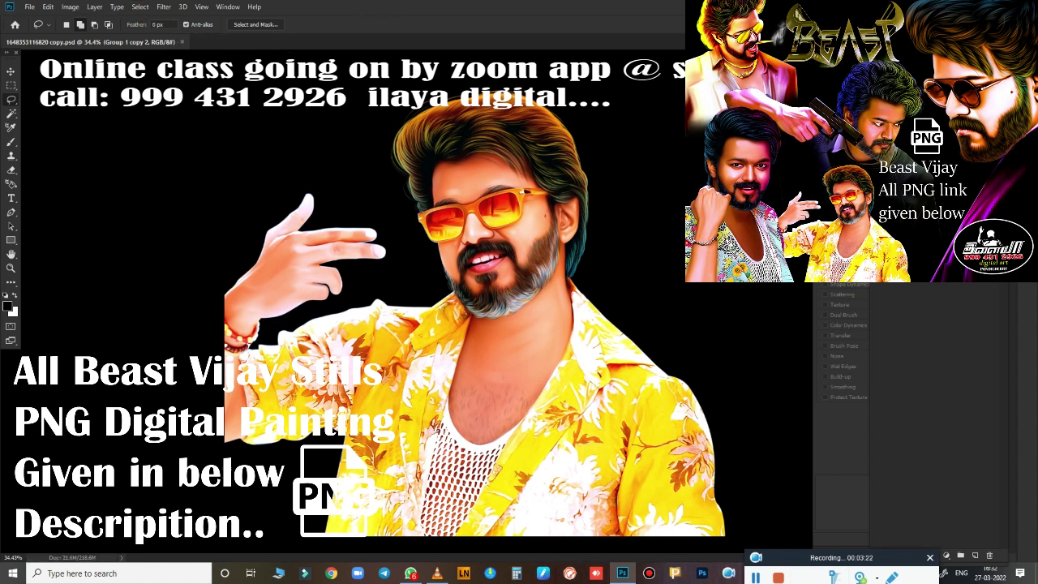
{"action": "scroll", "coordinate": [638, 207], "scroll_direction": "up", "scroll_amount": 2}
{"action": "scroll", "coordinate": [646, 232], "scroll_direction": "up", "scroll_amount": 1}
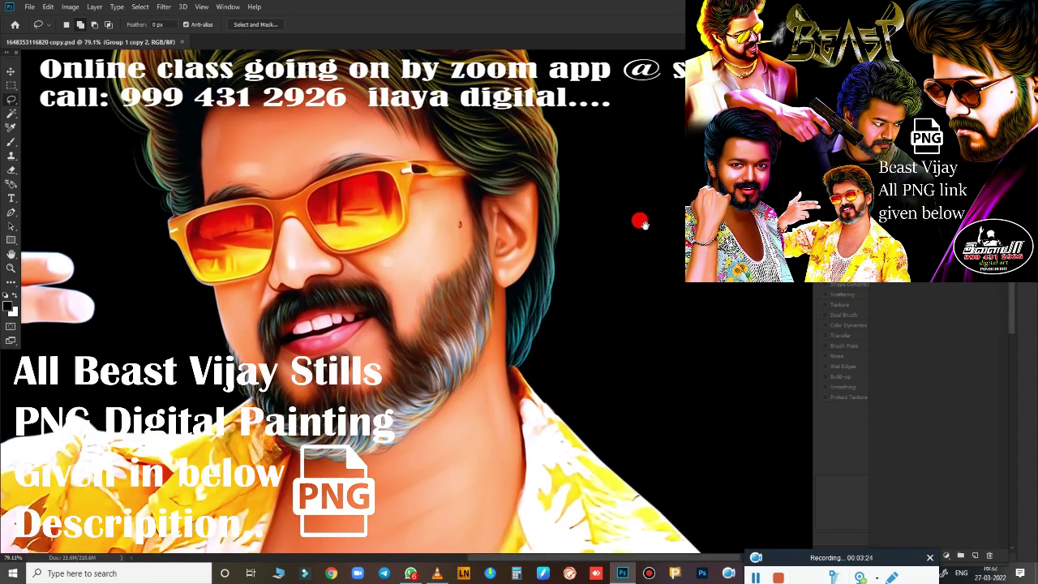
{"action": "scroll", "coordinate": [640, 222], "scroll_direction": "up", "scroll_amount": 1}
{"action": "scroll", "coordinate": [656, 284], "scroll_direction": "up", "scroll_amount": 1}
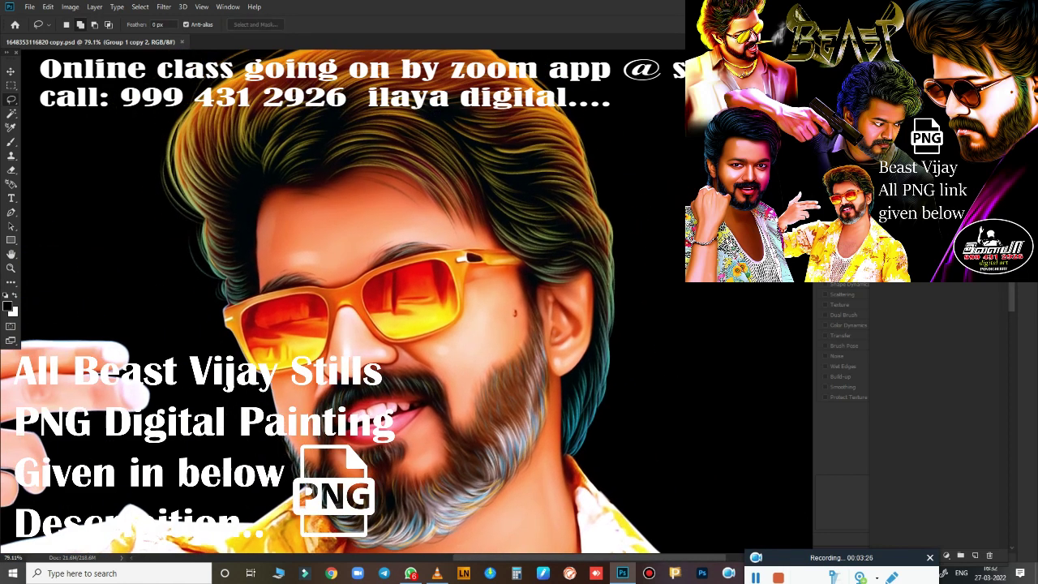
{"action": "key", "text": "ctrl+comma"}
{"action": "key", "text": "ctrl+comma"}
{"action": "key", "text": "ctrl+comma"}
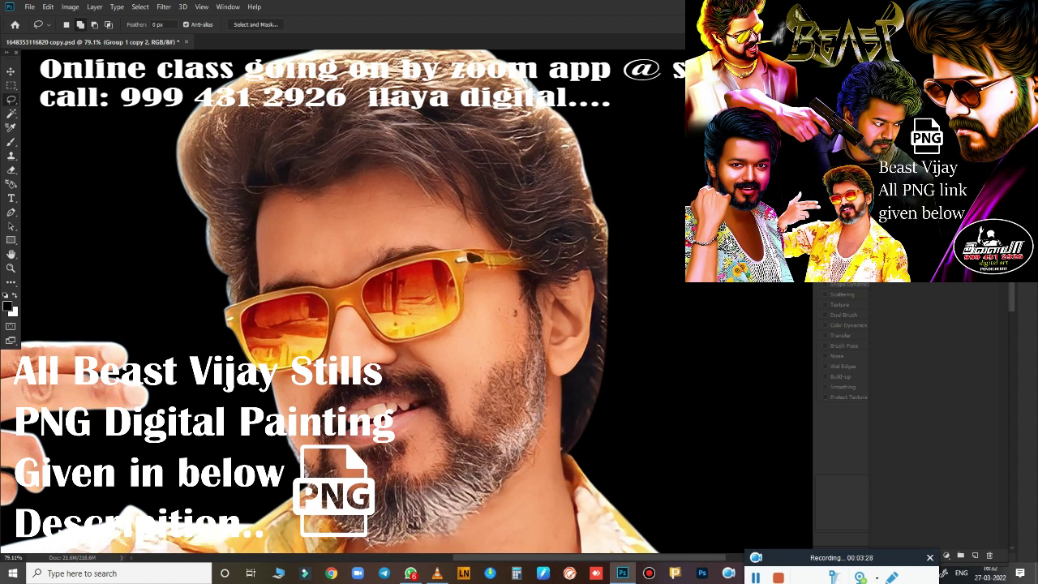
{"action": "key", "text": "ctrl+comma"}
{"action": "key", "text": "ctrl+comma"}
{"action": "key", "text": "ctrl+comma"}
{"action": "scroll", "coordinate": [464, 278], "scroll_direction": "down", "scroll_amount": 2}
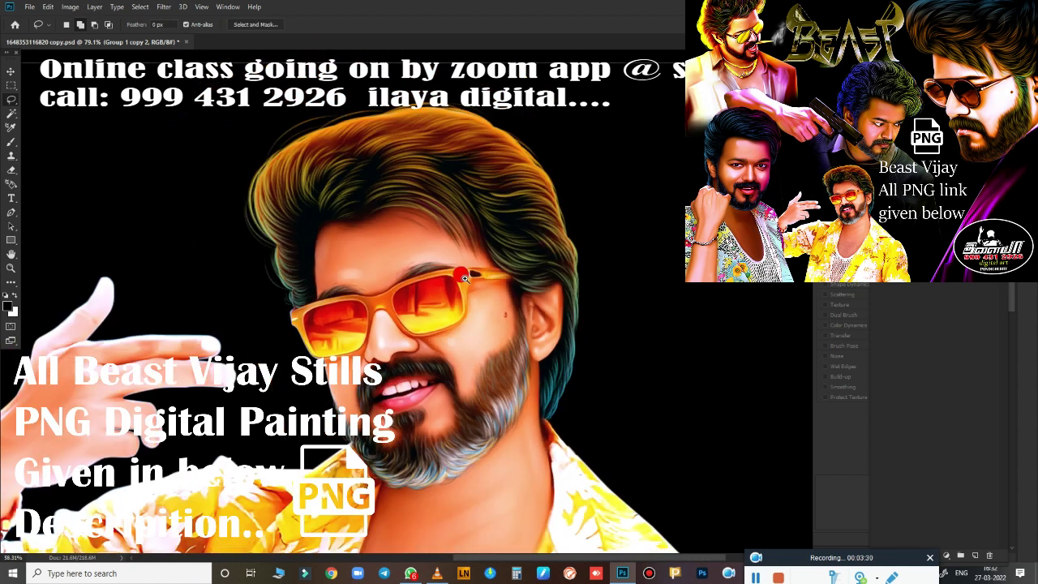
{"action": "scroll", "coordinate": [465, 279], "scroll_direction": "down", "scroll_amount": 2}
{"action": "scroll", "coordinate": [426, 282], "scroll_direction": "down", "scroll_amount": 1}
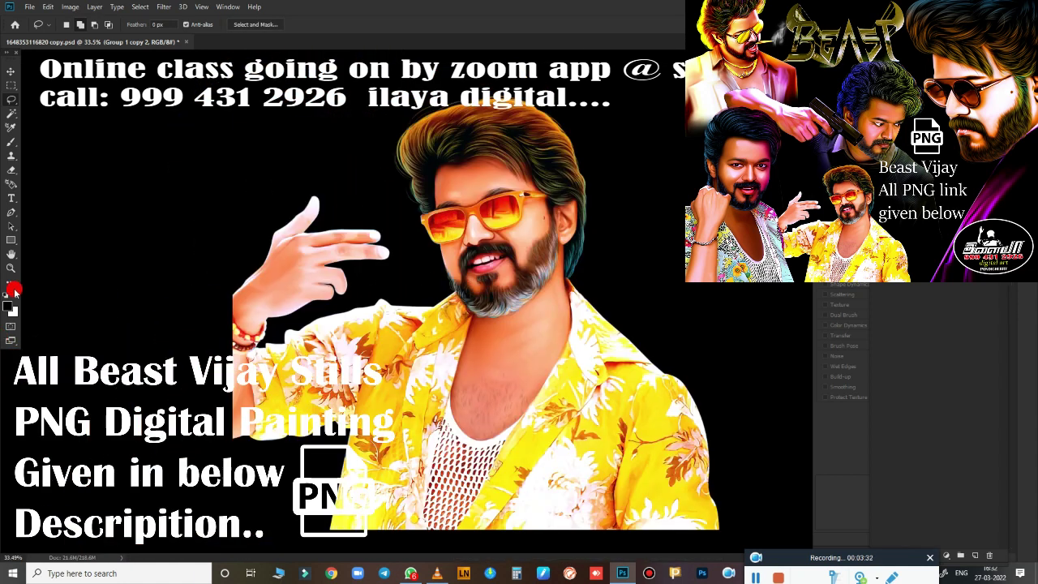
Stamp the white studio logo brush at the top-left of the black background
{"action": "key", "text": "b"}
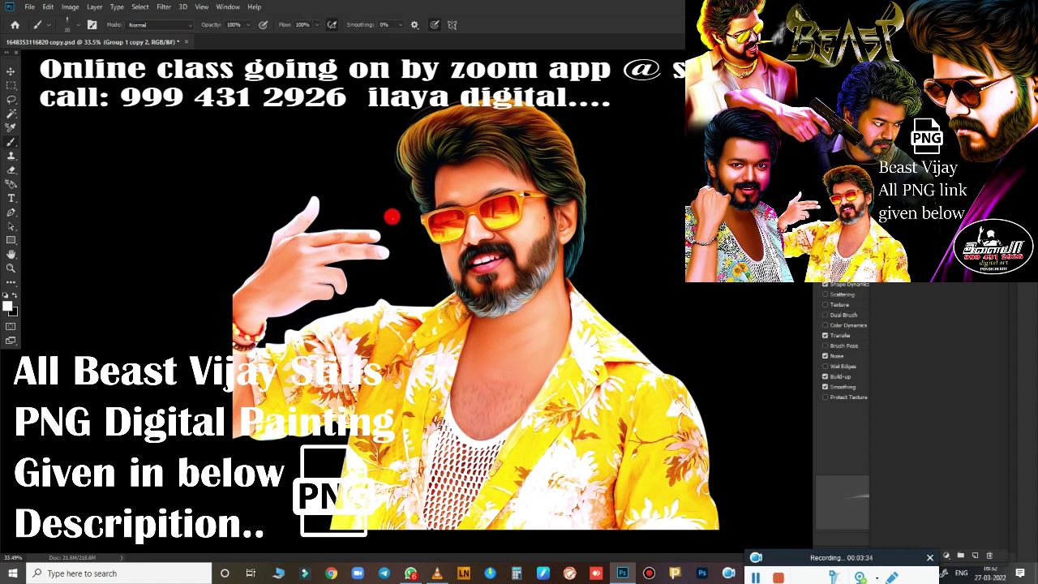
{"action": "right_click", "coordinate": [468, 257]}
{"action": "left_click", "coordinate": [545, 398]}
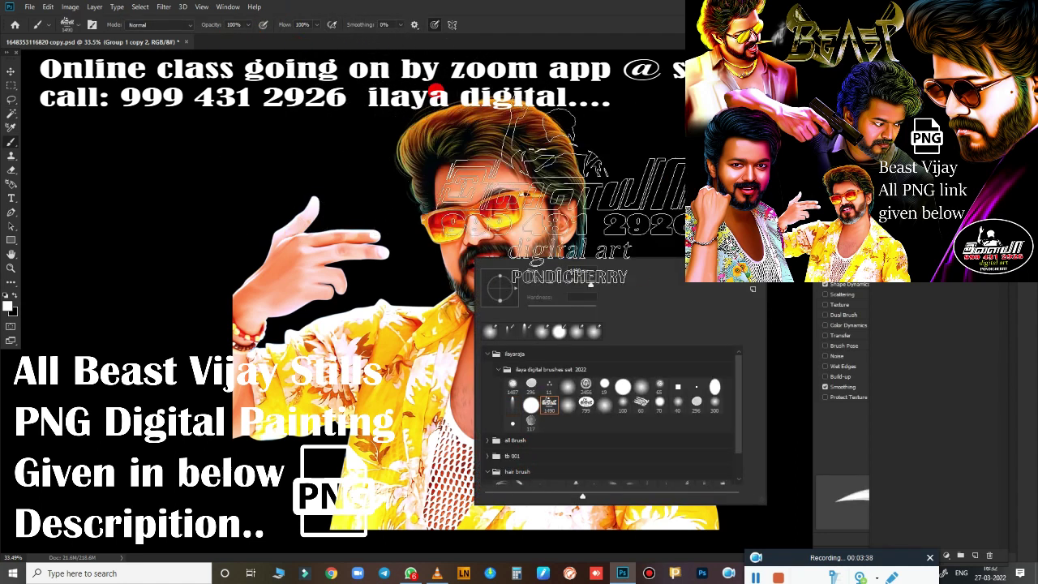
{"action": "left_click", "coordinate": [675, 18]}
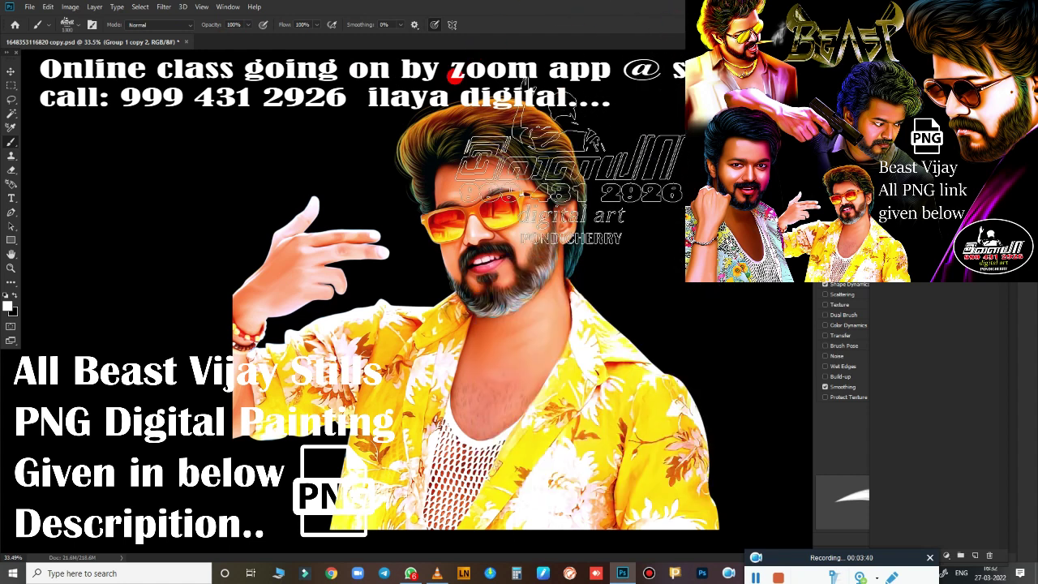
{"action": "key", "text": "bracketleft"}
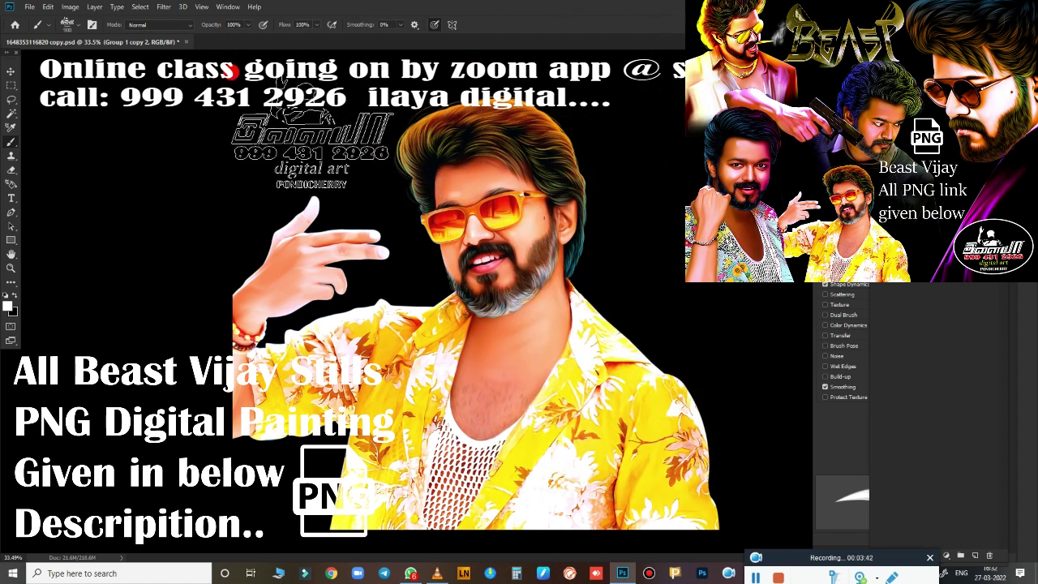
{"action": "left_click", "coordinate": [233, 69]}
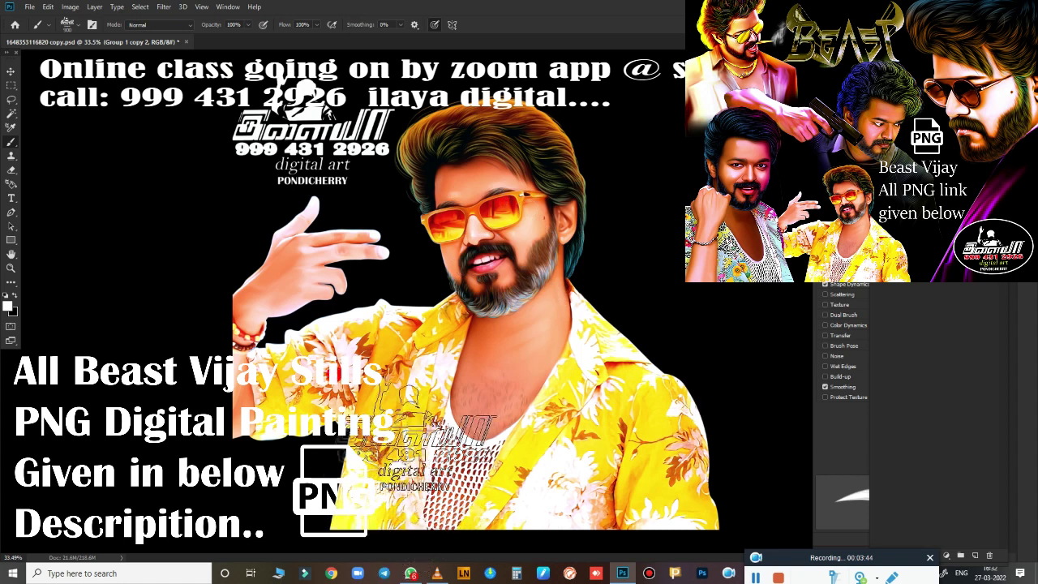
{"action": "scroll", "coordinate": [319, 193], "scroll_direction": "up", "scroll_amount": 3}
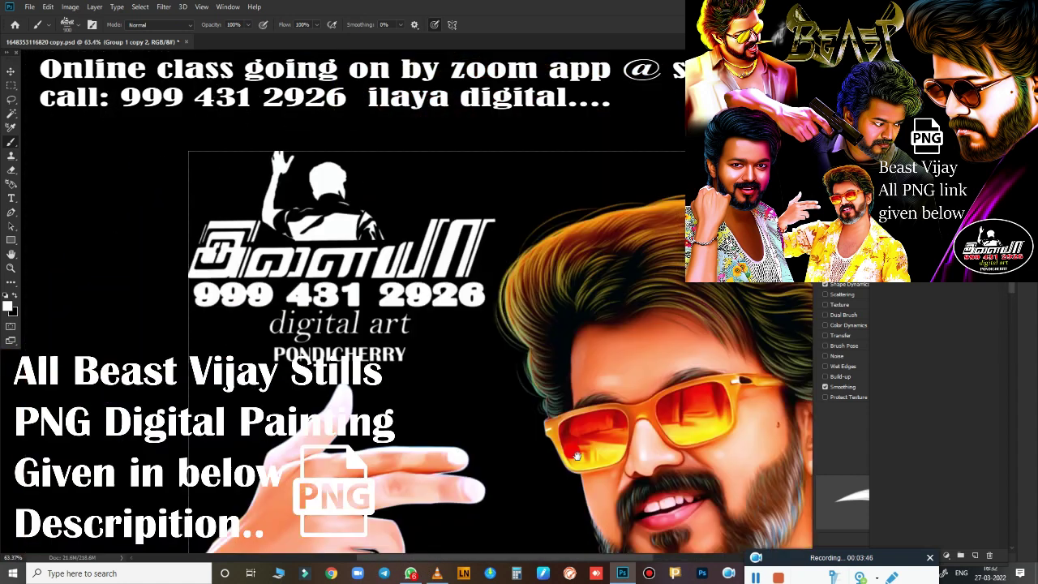
{"action": "mouse_move", "coordinate": [581, 316]}
{"action": "left_mouse_down"}
{"action": "mouse_move", "coordinate": [586, 438]}
{"action": "mouse_move", "coordinate": [451, 347]}
{"action": "left_mouse_up"}
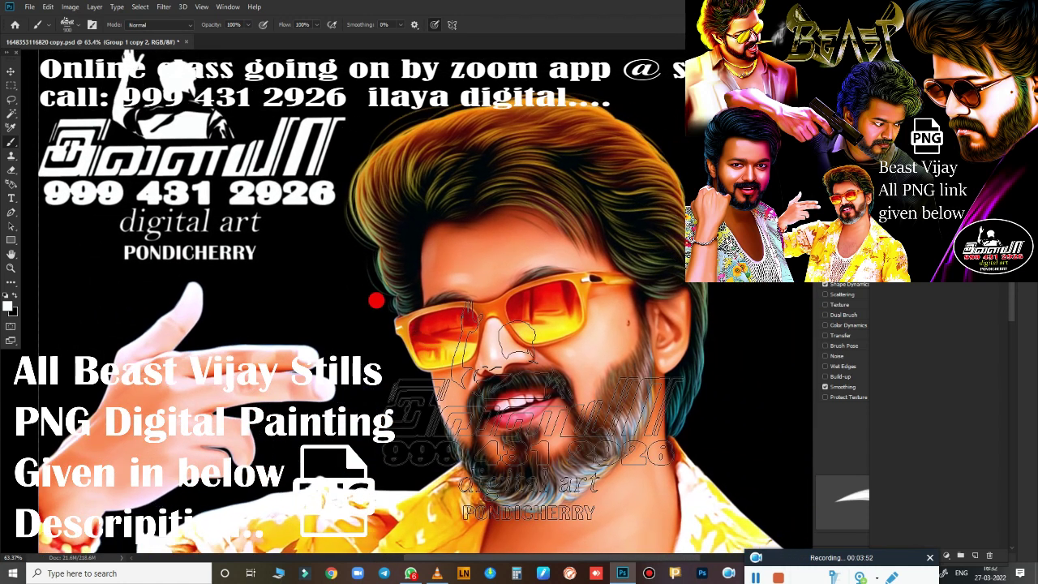
{"action": "scroll", "coordinate": [510, 375], "scroll_direction": "down", "scroll_amount": 3}
{"action": "scroll", "coordinate": [510, 374], "scroll_direction": "down", "scroll_amount": 1}
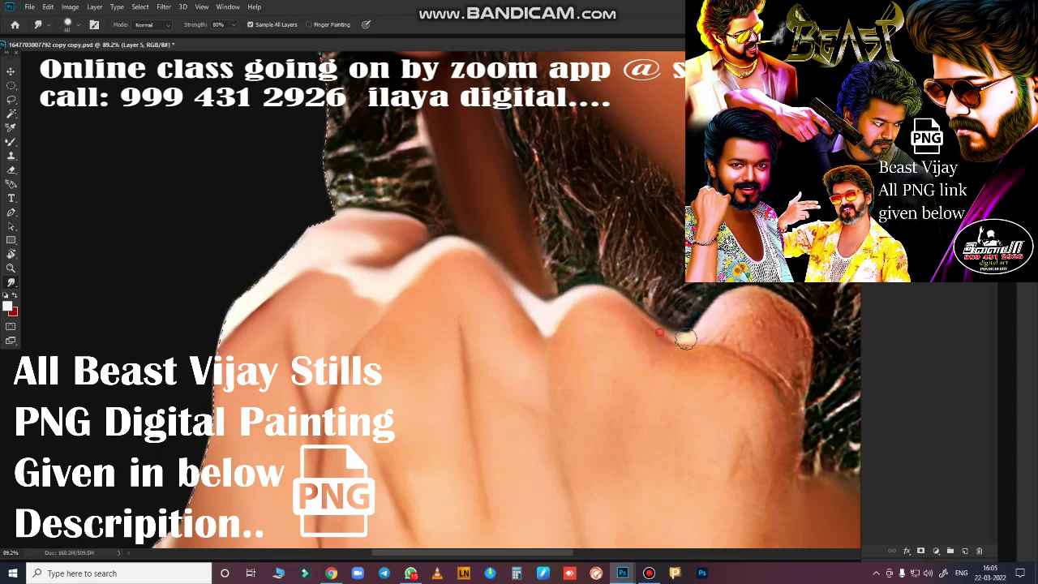
Smudge the knuckle skin, back of hand and hair edge into a soft blend
{"action": "left_click_drag", "start_coordinate": [710, 325], "coordinate": [711, 323]}
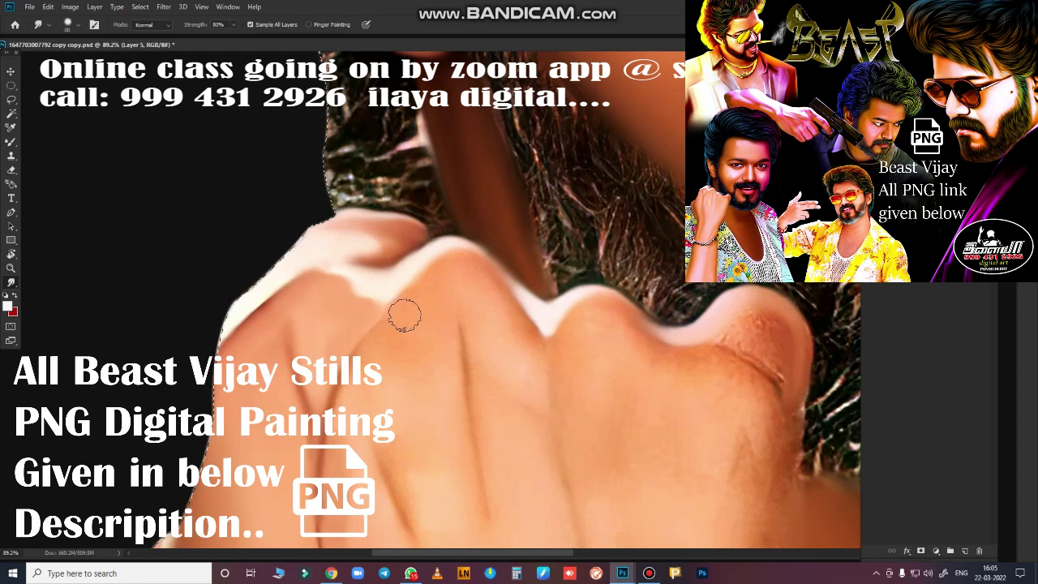
{"action": "left_click_drag", "start_coordinate": [422, 304], "coordinate": [372, 359]}
{"action": "left_click_drag", "start_coordinate": [340, 402], "coordinate": [325, 529]}
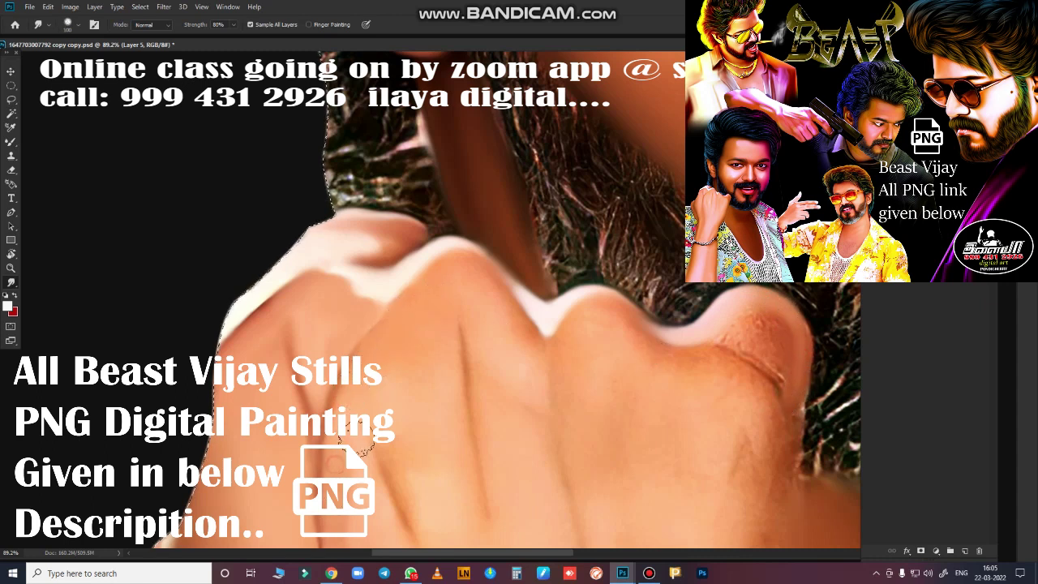
{"action": "left_click_drag", "start_coordinate": [402, 366], "coordinate": [433, 376]}
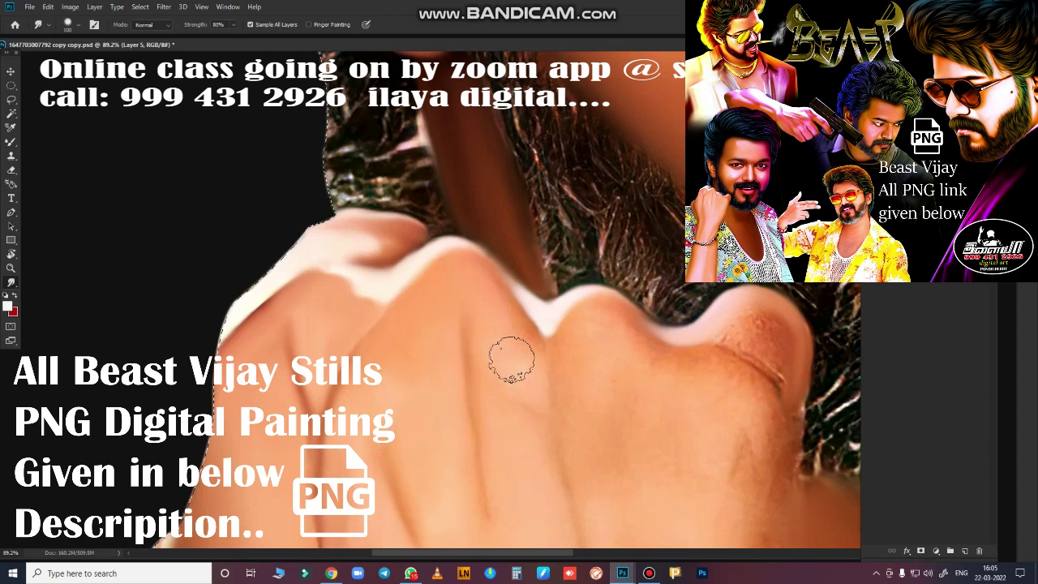
{"action": "left_click_drag", "start_coordinate": [529, 360], "coordinate": [503, 442]}
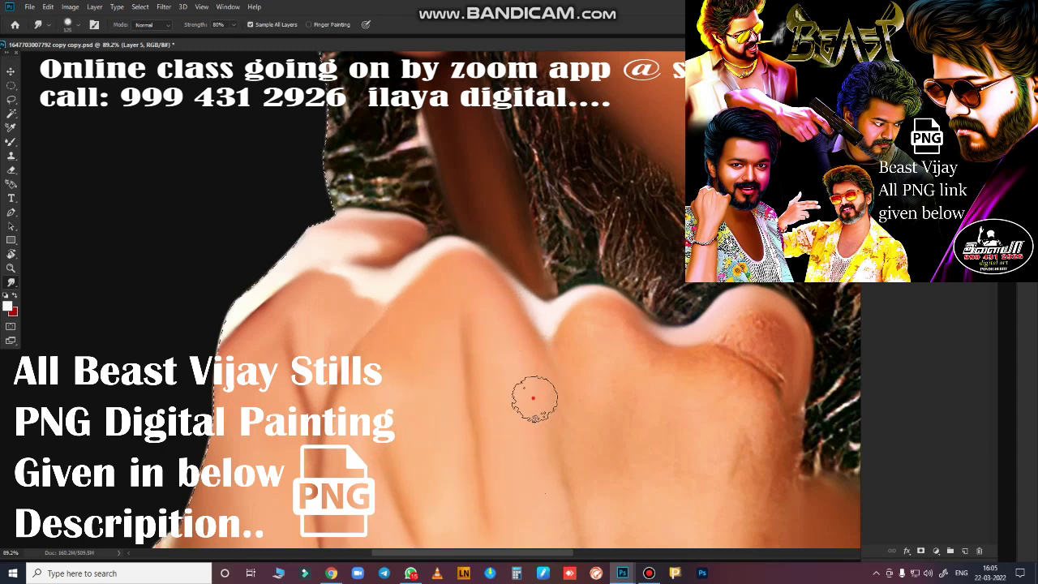
{"action": "mouse_move", "coordinate": [573, 398]}
{"action": "left_mouse_down"}
{"action": "mouse_move", "coordinate": [565, 358]}
{"action": "mouse_move", "coordinate": [654, 347]}
{"action": "left_mouse_up"}
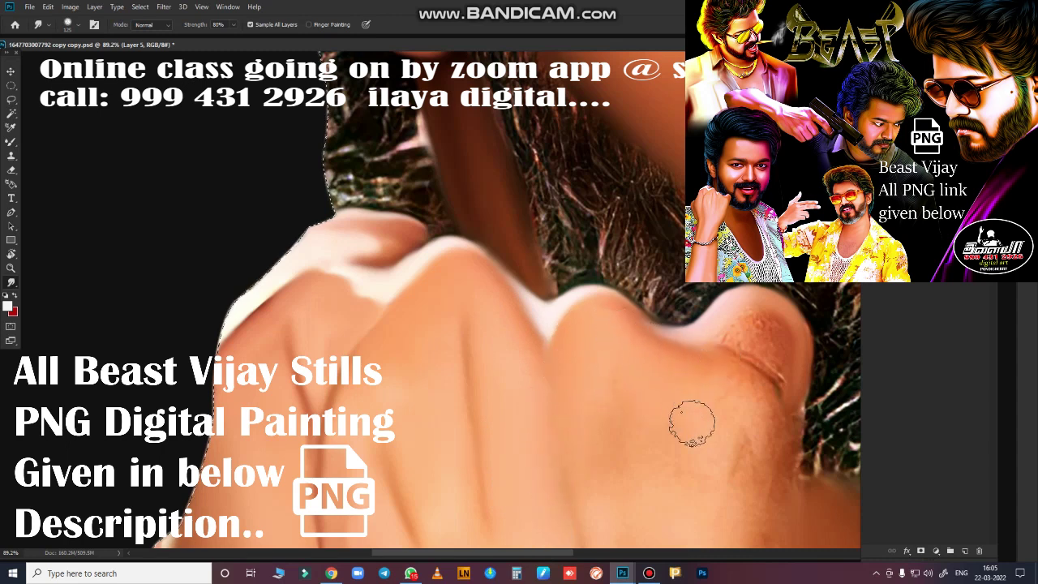
{"action": "left_click_drag", "start_coordinate": [644, 442], "coordinate": [399, 217]}
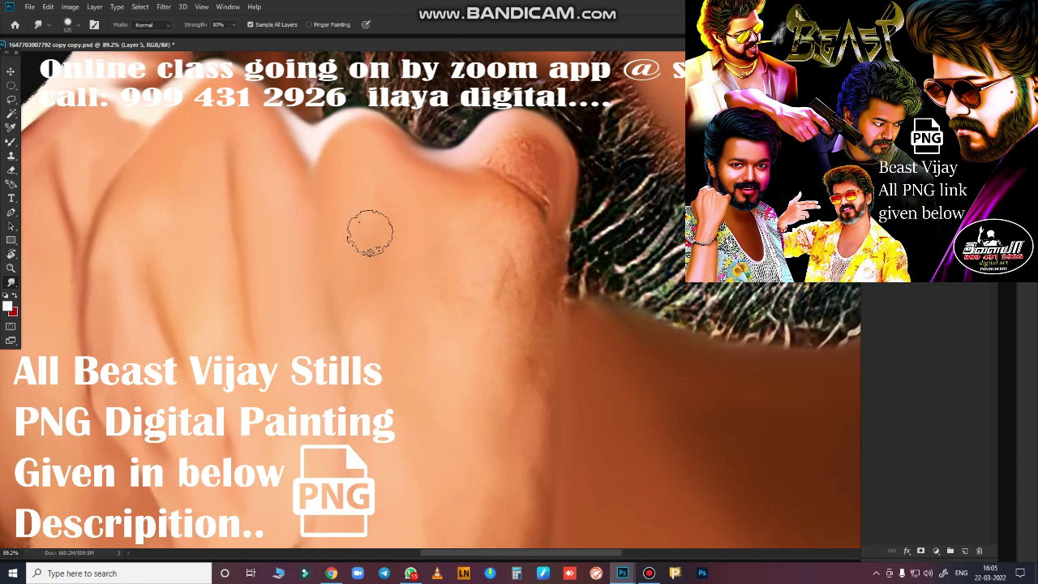
{"action": "left_click_drag", "start_coordinate": [447, 360], "coordinate": [435, 332]}
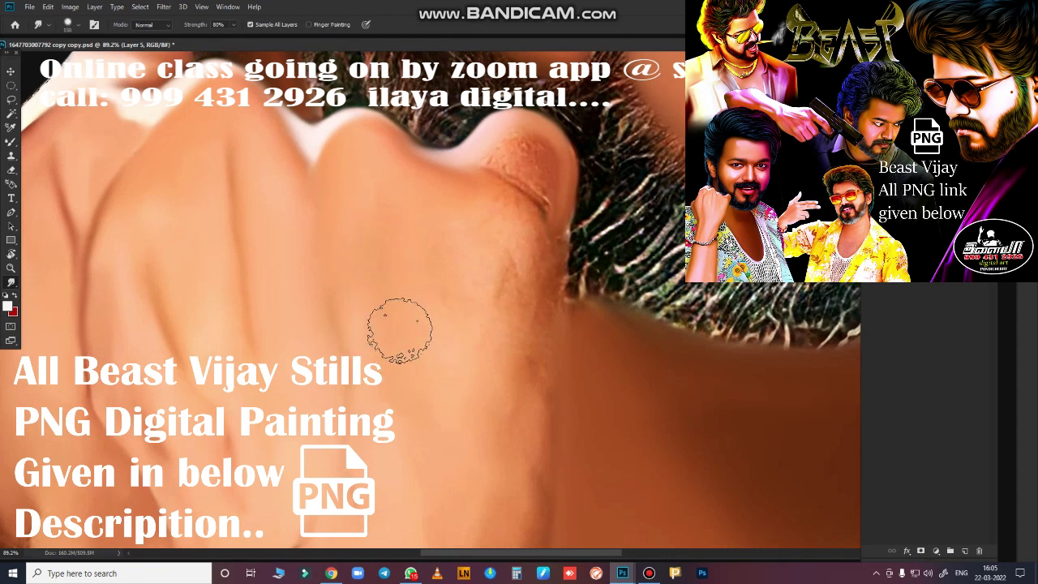
{"action": "left_click_drag", "start_coordinate": [422, 237], "coordinate": [483, 284]}
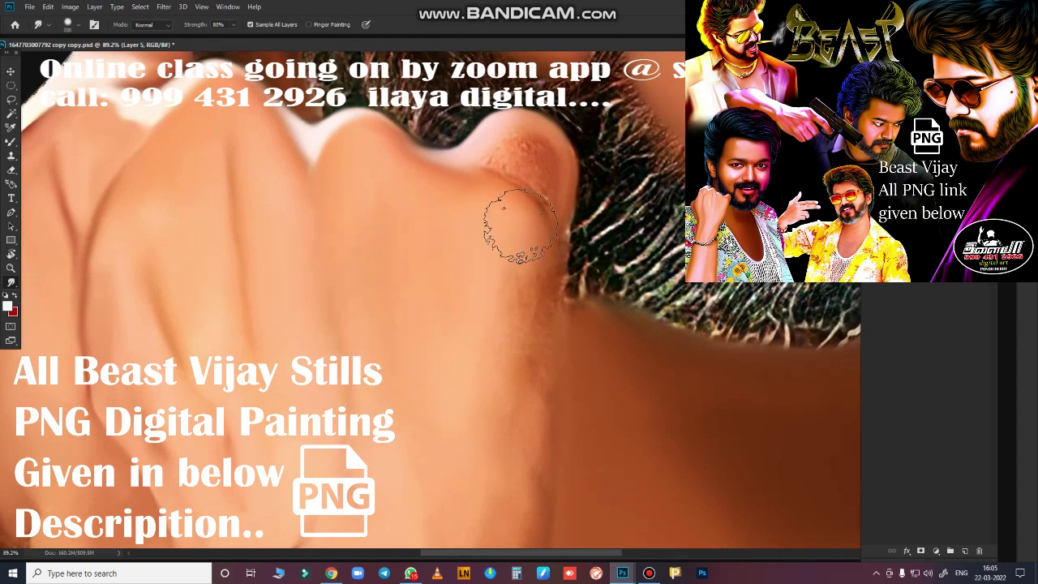
{"action": "left_click_drag", "start_coordinate": [531, 319], "coordinate": [534, 375]}
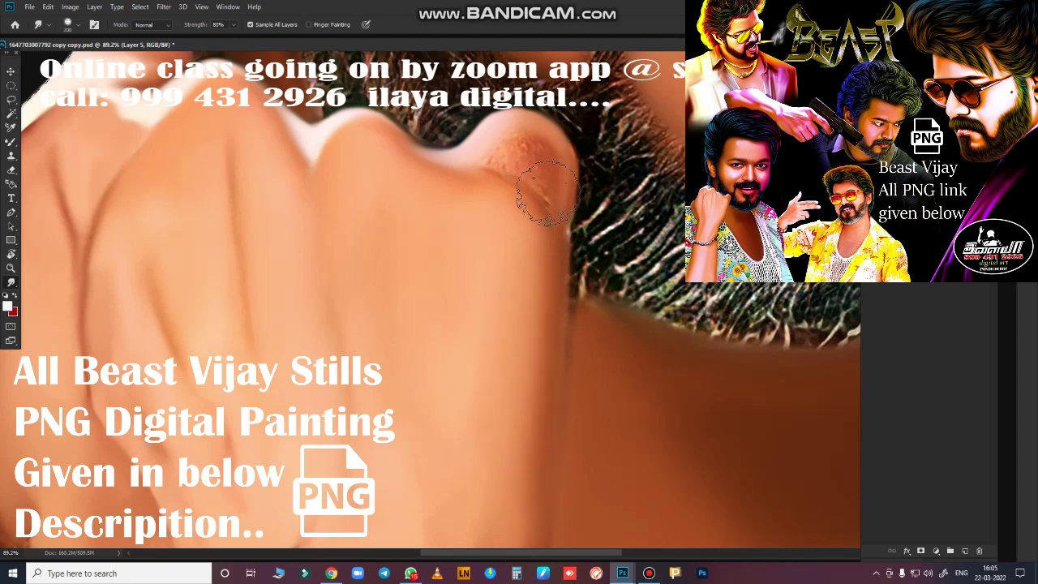
{"action": "left_click_drag", "start_coordinate": [521, 167], "coordinate": [537, 185]}
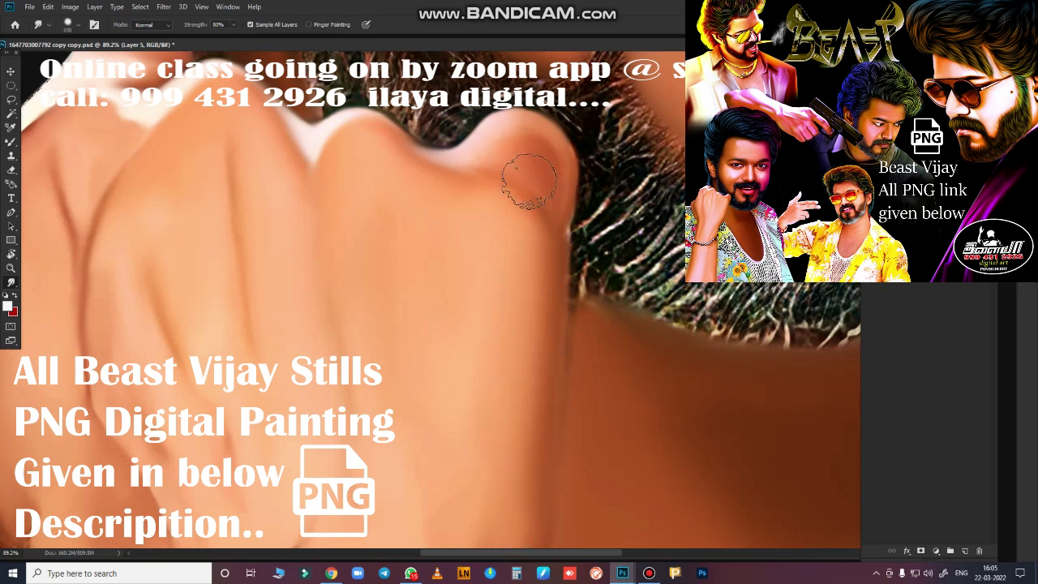
Smudge away the forearm crease and smooth the arm's left edge
{"action": "scroll", "coordinate": [517, 495], "scroll_direction": "down", "scroll_amount": 3}
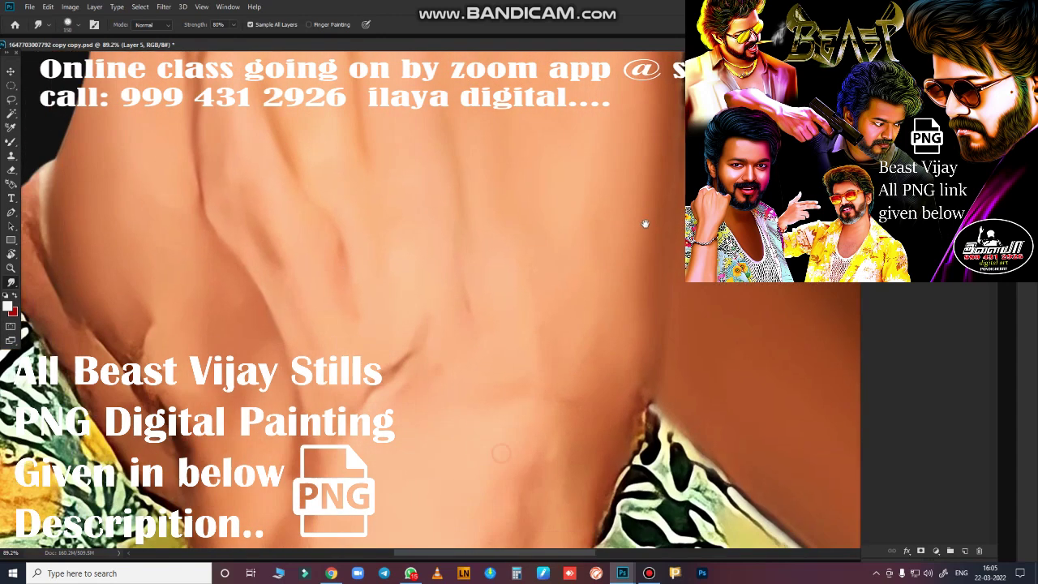
{"action": "scroll", "coordinate": [394, 210], "scroll_direction": "down", "scroll_amount": 2}
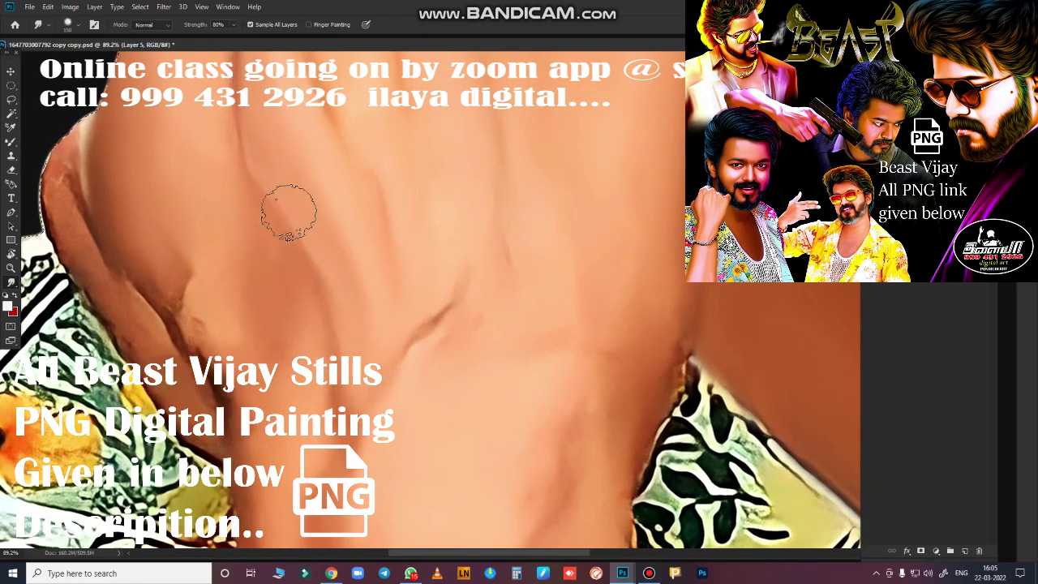
{"action": "left_click_drag", "start_coordinate": [437, 332], "coordinate": [417, 348]}
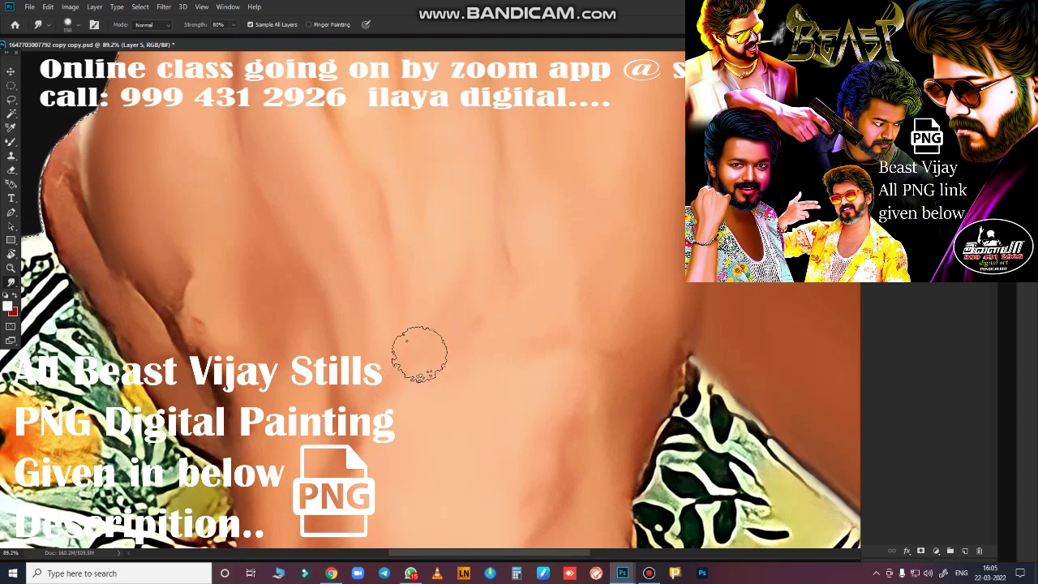
{"action": "mouse_move", "coordinate": [500, 288]}
{"action": "left_mouse_down"}
{"action": "mouse_move", "coordinate": [575, 338]}
{"action": "mouse_move", "coordinate": [597, 405]}
{"action": "mouse_move", "coordinate": [624, 261]}
{"action": "mouse_move", "coordinate": [614, 417]}
{"action": "mouse_move", "coordinate": [661, 241]}
{"action": "mouse_move", "coordinate": [551, 435]}
{"action": "left_mouse_up"}
{"action": "mouse_move", "coordinate": [82, 182]}
{"action": "left_mouse_down"}
{"action": "mouse_move", "coordinate": [81, 130]}
{"action": "mouse_move", "coordinate": [53, 219]}
{"action": "mouse_move", "coordinate": [105, 295]}
{"action": "mouse_move", "coordinate": [130, 357]}
{"action": "mouse_move", "coordinate": [166, 399]}
{"action": "left_mouse_up"}
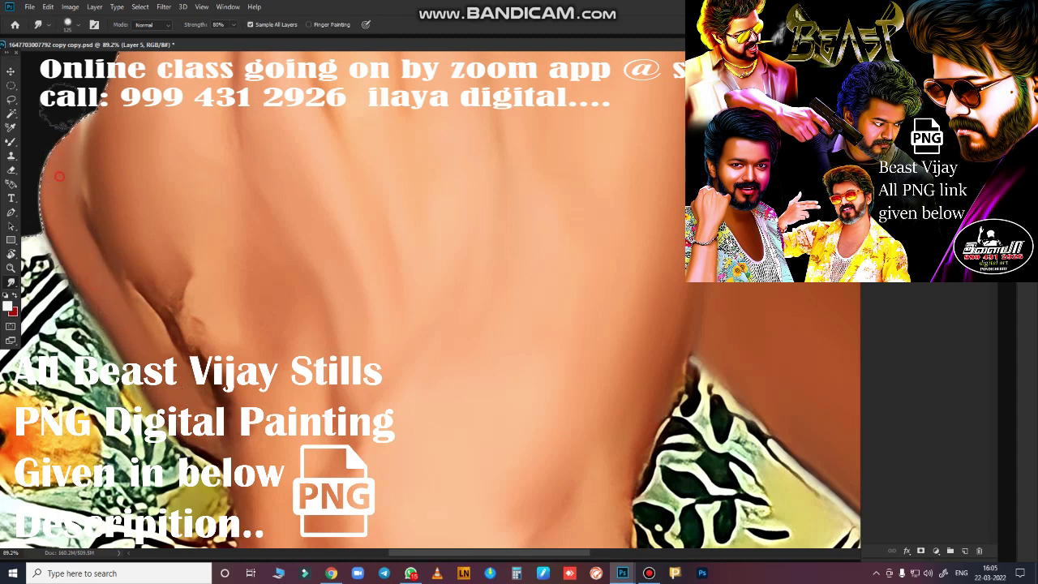
{"action": "mouse_move", "coordinate": [94, 166]}
{"action": "left_mouse_down"}
{"action": "mouse_move", "coordinate": [142, 308]}
{"action": "mouse_move", "coordinate": [139, 290]}
{"action": "mouse_move", "coordinate": [196, 318]}
{"action": "mouse_move", "coordinate": [227, 402]}
{"action": "mouse_move", "coordinate": [244, 491]}
{"action": "mouse_move", "coordinate": [235, 507]}
{"action": "left_mouse_up"}
{"action": "left_click_drag", "start_coordinate": [182, 300], "coordinate": [143, 185]}
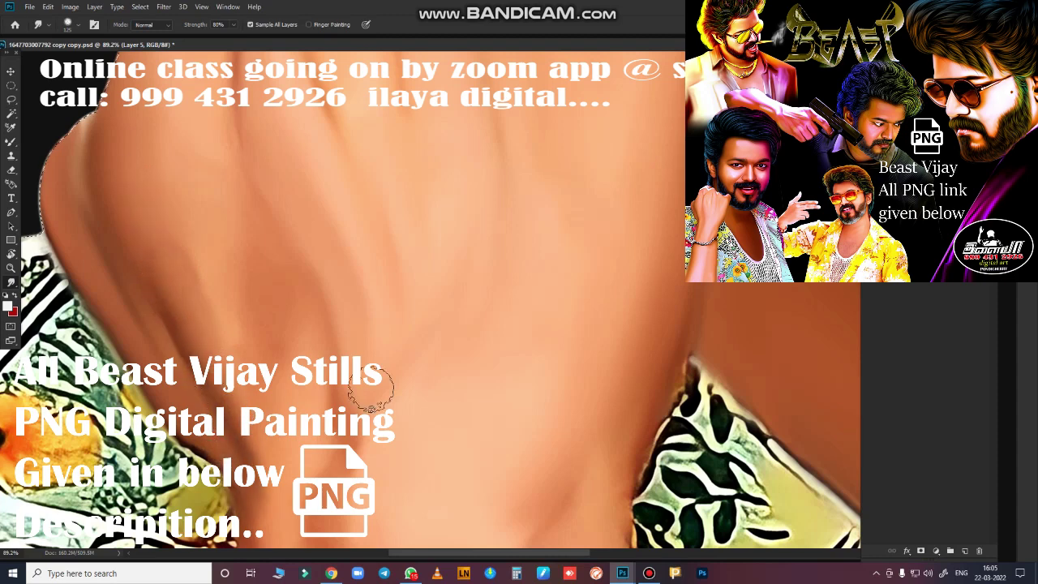
{"action": "left_click_drag", "start_coordinate": [441, 385], "coordinate": [603, 179]}
{"action": "mouse_move", "coordinate": [435, 143]}
{"action": "left_mouse_down"}
{"action": "mouse_move", "coordinate": [539, 279]}
{"action": "mouse_move", "coordinate": [579, 295]}
{"action": "left_mouse_up"}
{"action": "scroll", "coordinate": [579, 295], "scroll_direction": "down", "scroll_amount": 2}
{"action": "scroll", "coordinate": [568, 275], "scroll_direction": "down", "scroll_amount": 2}
{"action": "scroll", "coordinate": [555, 255], "scroll_direction": "down", "scroll_amount": 2}
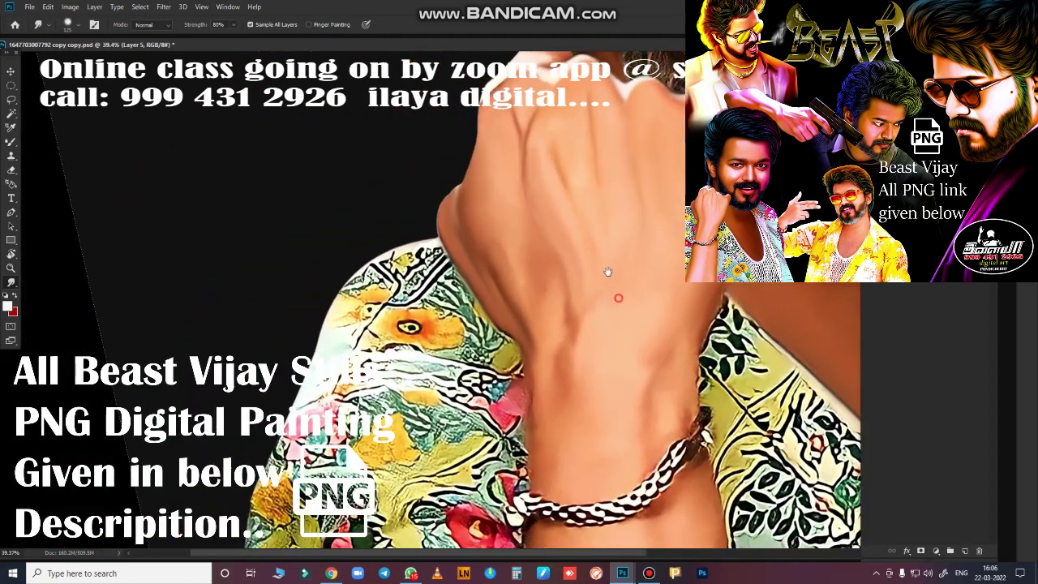
{"action": "scroll", "coordinate": [541, 235], "scroll_direction": "down", "scroll_amount": 2}
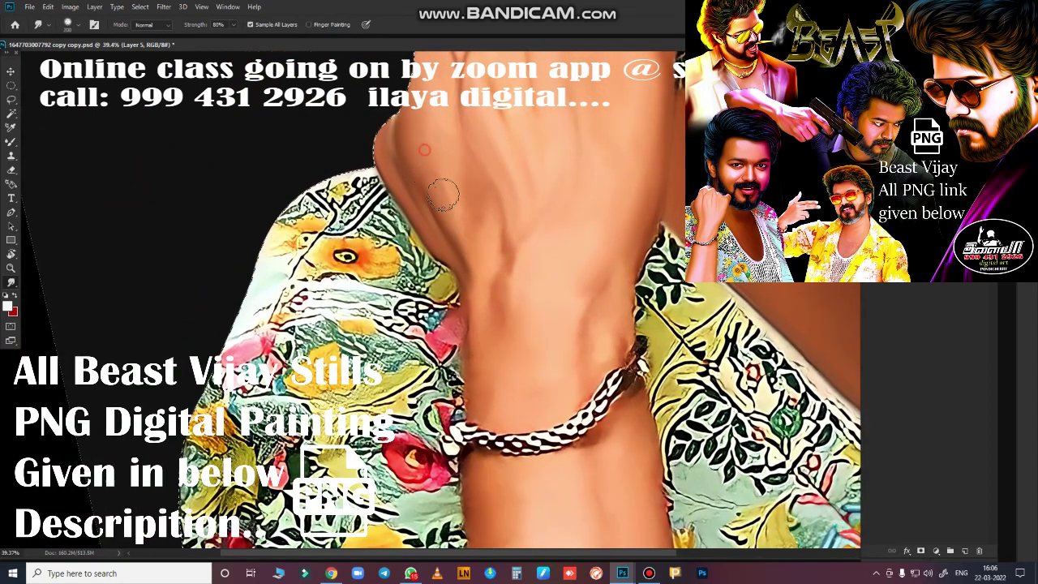
Blend the forearm and wrist skin down to the bracelet
{"action": "mouse_move", "coordinate": [446, 183]}
{"action": "left_mouse_down"}
{"action": "mouse_move", "coordinate": [477, 195]}
{"action": "mouse_move", "coordinate": [510, 284]}
{"action": "mouse_move", "coordinate": [494, 359]}
{"action": "mouse_move", "coordinate": [485, 292]}
{"action": "left_mouse_up"}
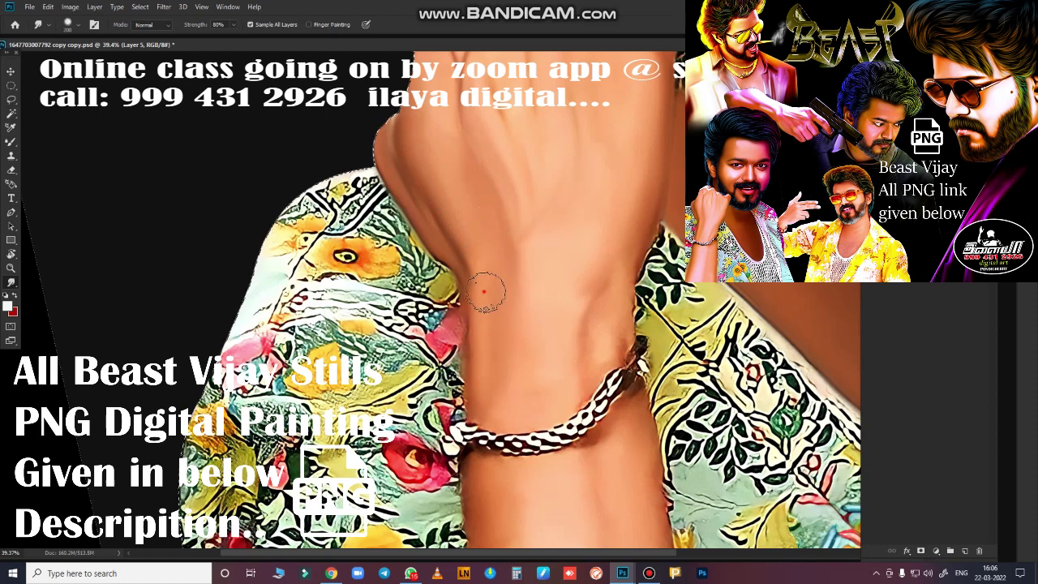
{"action": "left_click_drag", "start_coordinate": [482, 363], "coordinate": [558, 338]}
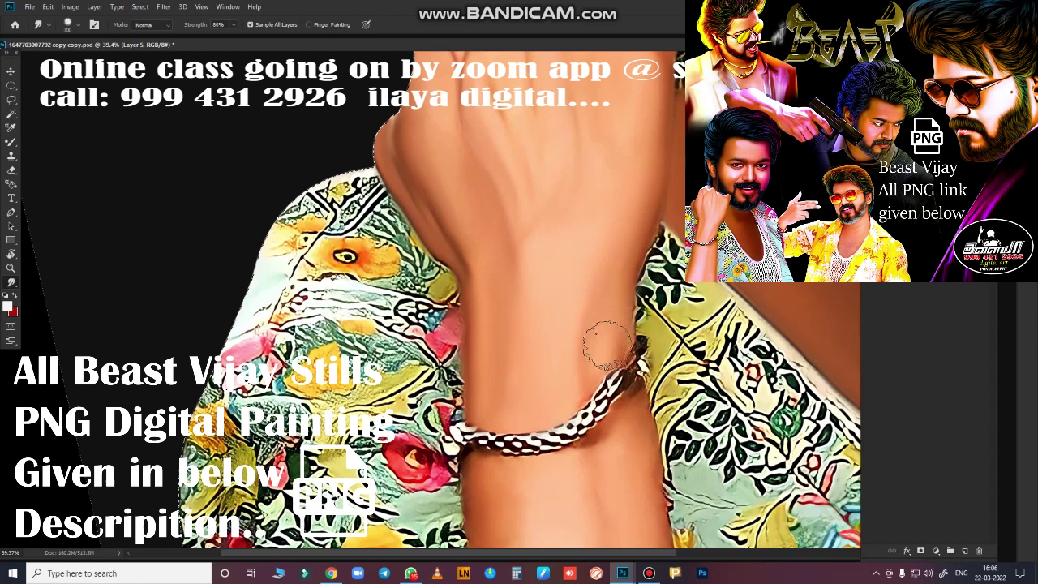
{"action": "mouse_move", "coordinate": [625, 343]}
{"action": "left_mouse_down"}
{"action": "mouse_move", "coordinate": [586, 373]}
{"action": "mouse_move", "coordinate": [545, 235]}
{"action": "left_mouse_up"}
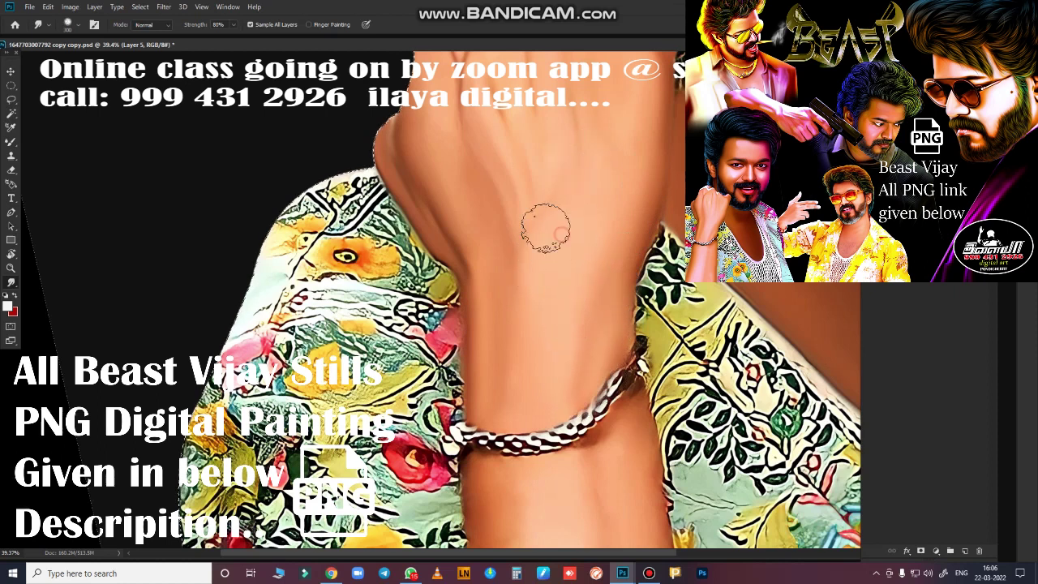
{"action": "mouse_move", "coordinate": [545, 235]}
{"action": "left_mouse_down"}
{"action": "mouse_move", "coordinate": [535, 169]}
{"action": "mouse_move", "coordinate": [519, 283]}
{"action": "mouse_move", "coordinate": [537, 313]}
{"action": "mouse_move", "coordinate": [500, 294]}
{"action": "mouse_move", "coordinate": [557, 333]}
{"action": "mouse_move", "coordinate": [528, 364]}
{"action": "mouse_move", "coordinate": [544, 464]}
{"action": "left_mouse_up"}
{"action": "scroll", "coordinate": [527, 243], "scroll_direction": "up", "scroll_amount": 3}
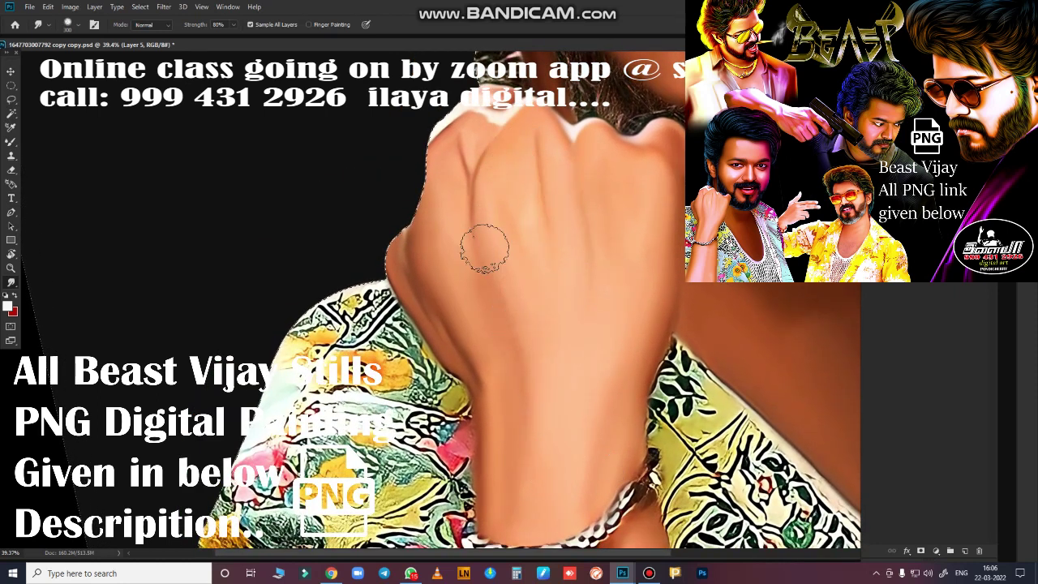
{"action": "left_click_drag", "start_coordinate": [656, 449], "coordinate": [571, 198]}
{"action": "key", "text": "ctrl+minus"}
{"action": "key", "text": "ctrl+minus"}
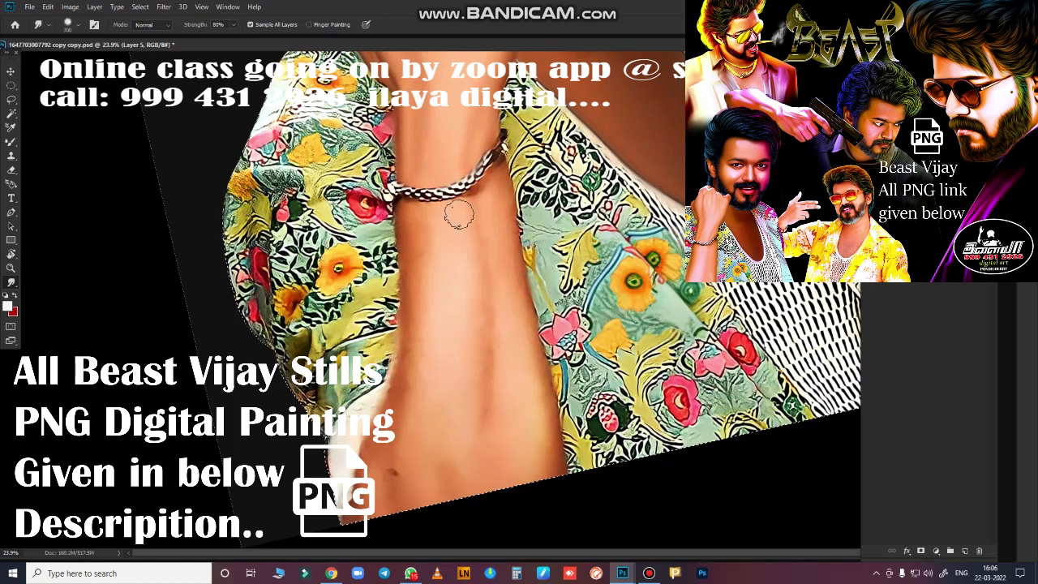
Smooth the skin below the bracelet and blend the arm's edges into the shirt
{"action": "left_click_drag", "start_coordinate": [485, 193], "coordinate": [508, 183]}
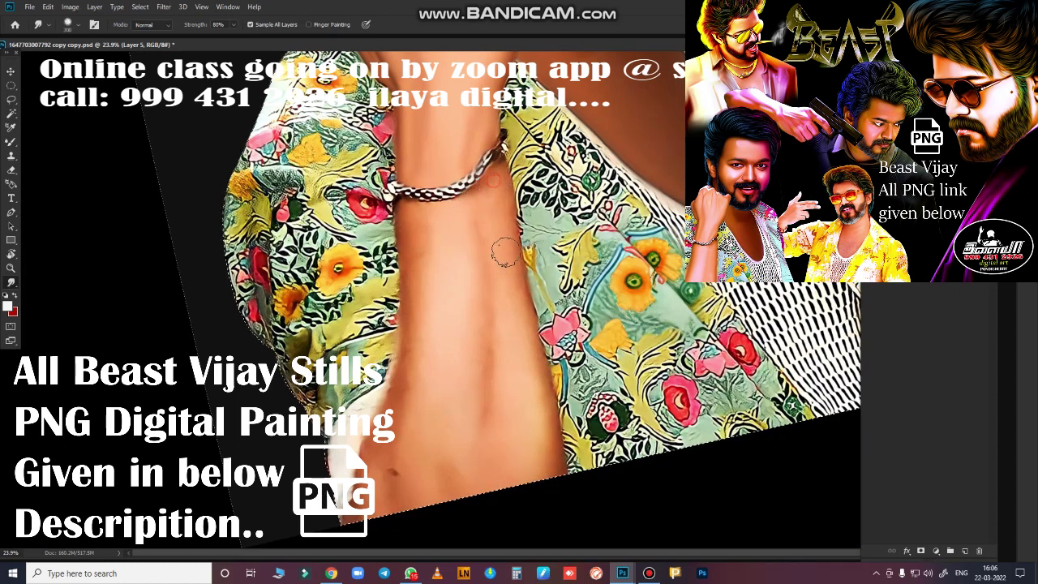
{"action": "left_click_drag", "start_coordinate": [505, 253], "coordinate": [552, 418]}
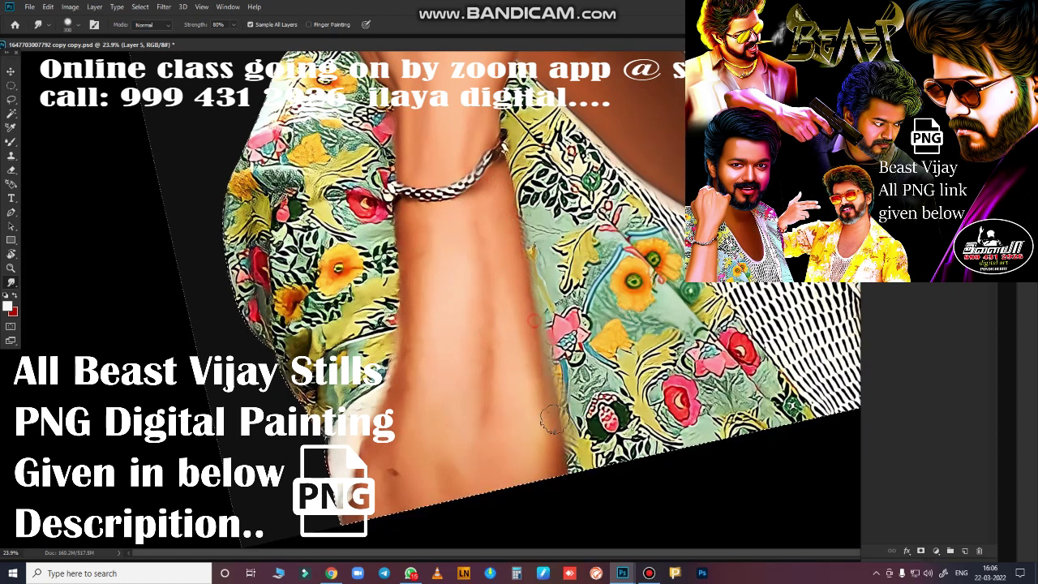
{"action": "left_click_drag", "start_coordinate": [489, 239], "coordinate": [488, 493]}
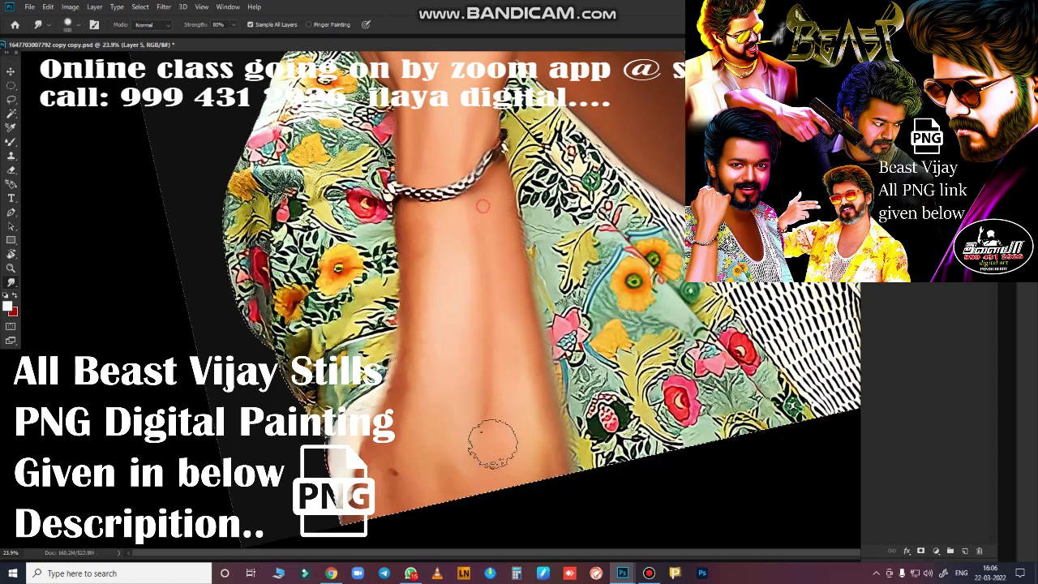
{"action": "mouse_move", "coordinate": [475, 301]}
{"action": "left_mouse_down"}
{"action": "mouse_move", "coordinate": [500, 366]}
{"action": "mouse_move", "coordinate": [471, 398]}
{"action": "mouse_move", "coordinate": [514, 454]}
{"action": "left_mouse_up"}
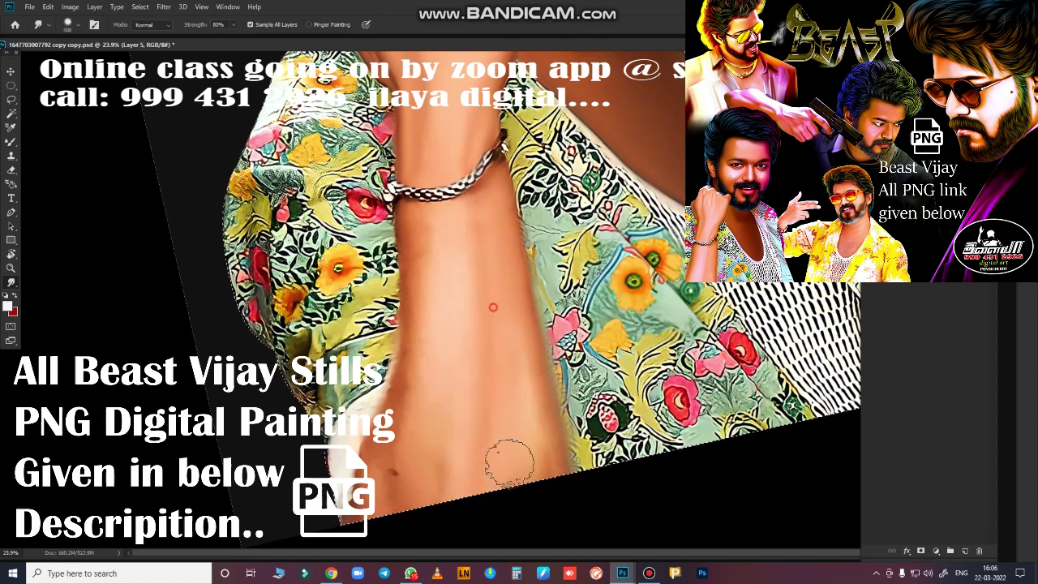
{"action": "left_click_drag", "start_coordinate": [518, 385], "coordinate": [537, 484]}
{"action": "left_click_drag", "start_coordinate": [424, 289], "coordinate": [426, 227]}
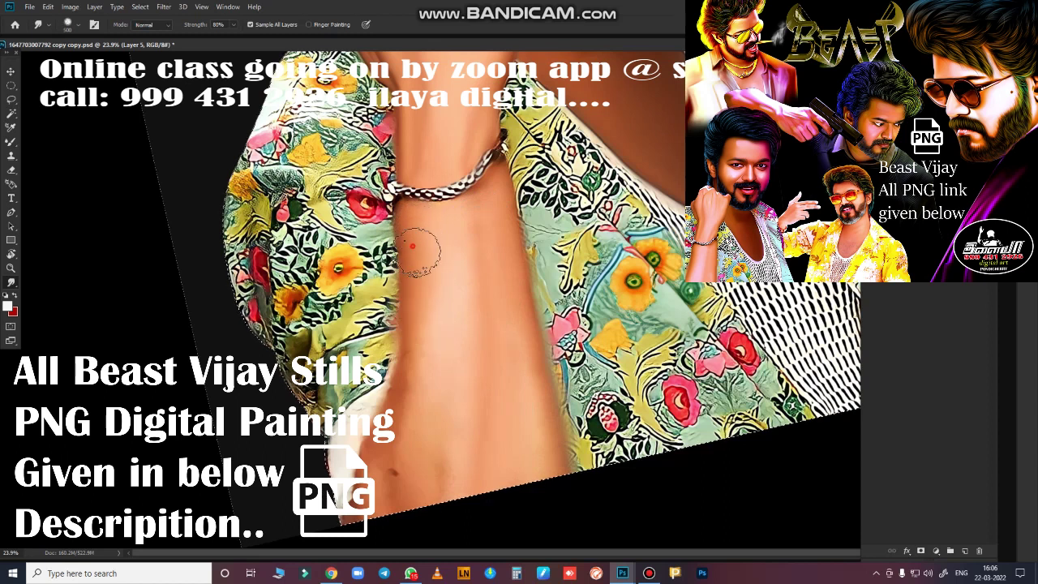
{"action": "left_click_drag", "start_coordinate": [416, 320], "coordinate": [395, 444]}
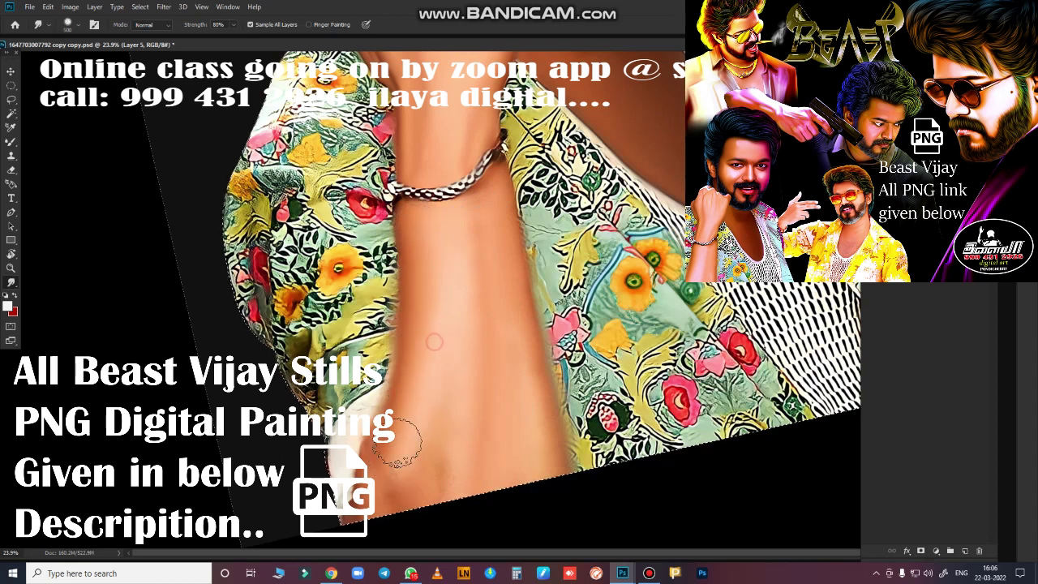
{"action": "left_click_drag", "start_coordinate": [426, 342], "coordinate": [396, 468]}
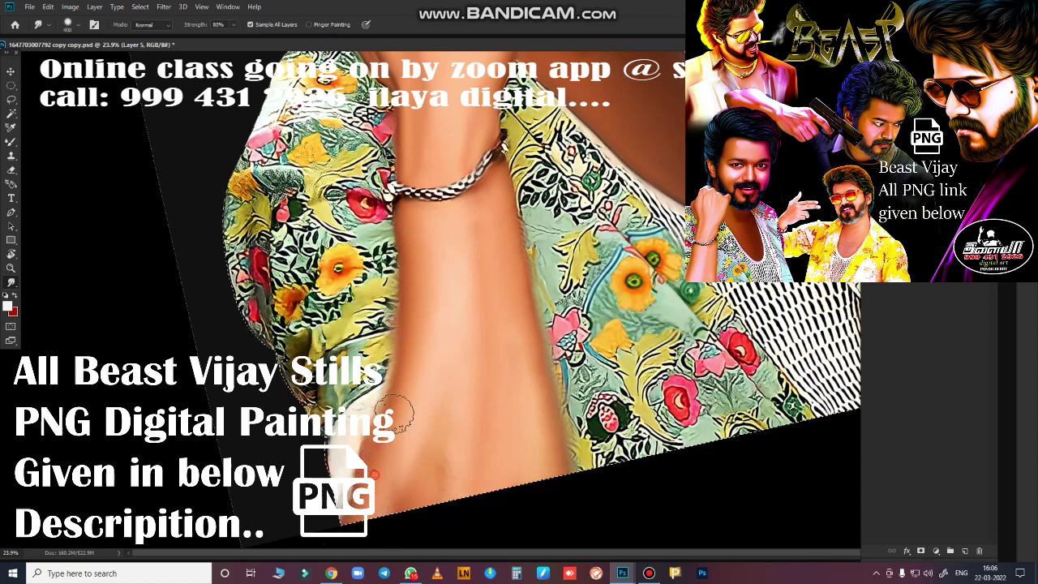
{"action": "mouse_move", "coordinate": [398, 409]}
{"action": "left_mouse_down"}
{"action": "mouse_move", "coordinate": [411, 365]}
{"action": "mouse_move", "coordinate": [409, 231]}
{"action": "left_mouse_up"}
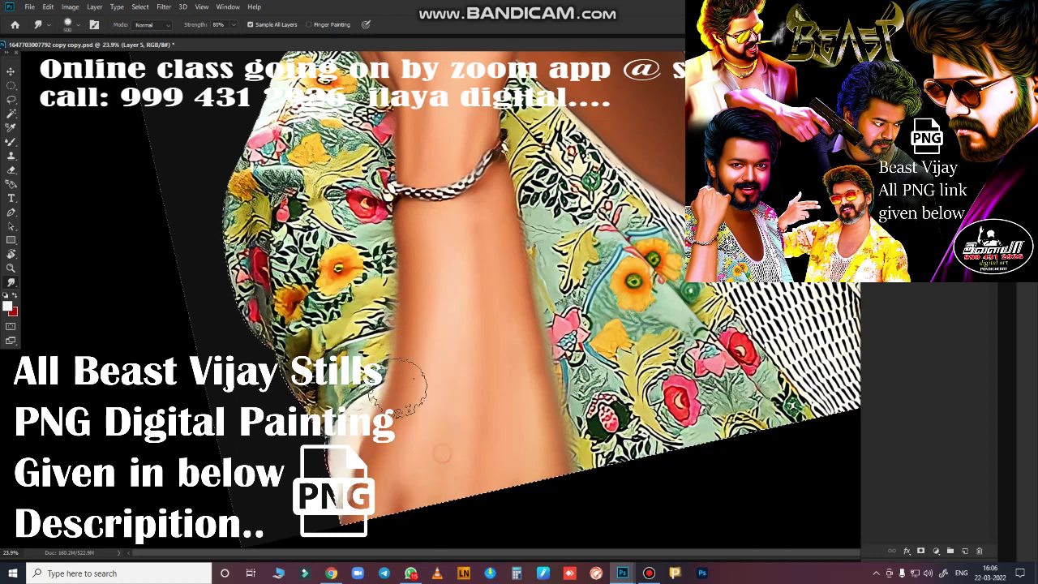
{"action": "left_click", "coordinate": [471, 239]}
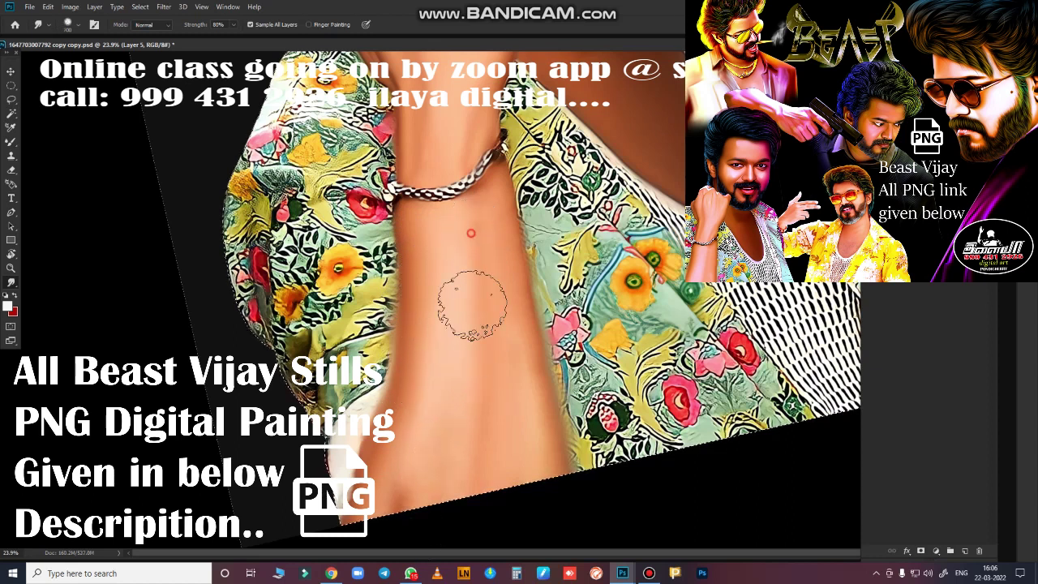
{"action": "left_click", "coordinate": [395, 515]}
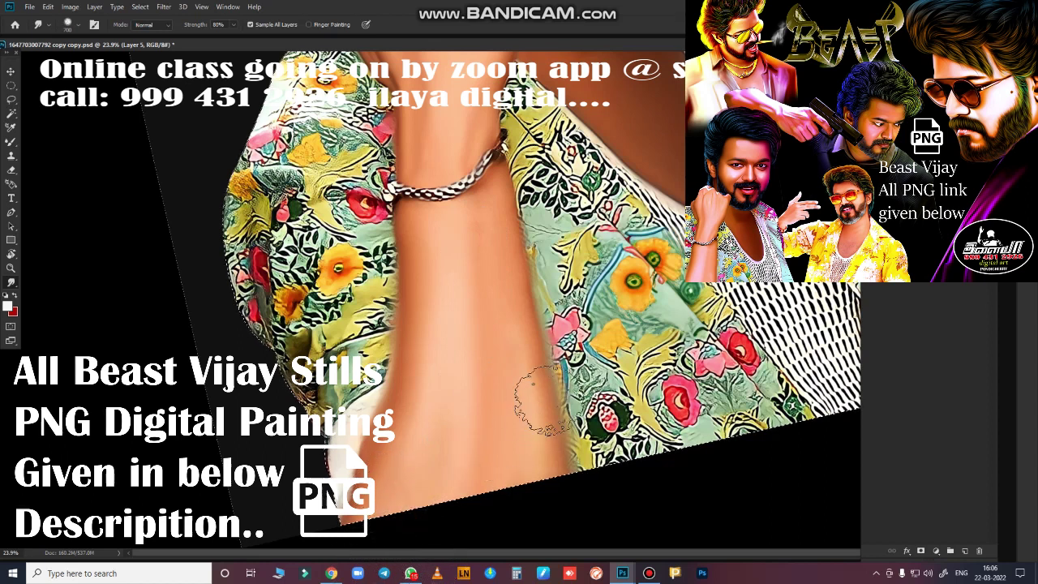
{"action": "left_click_drag", "start_coordinate": [784, 381], "coordinate": [743, 386]}
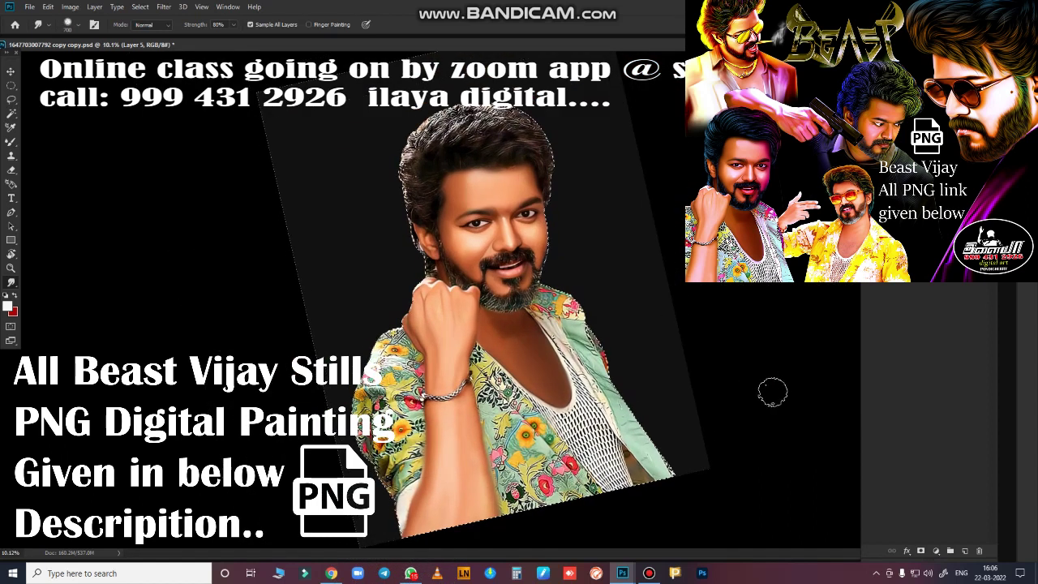
Fit the view to the window and save the portrait
{"action": "key", "text": "ctrl+0"}
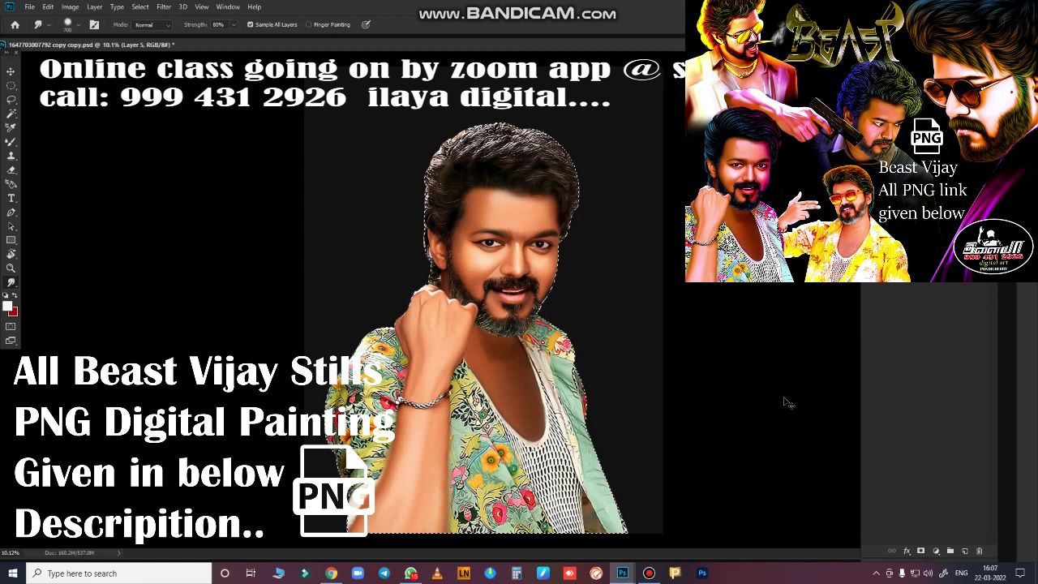
{"action": "key", "text": "ctrl+s"}
{"action": "key", "text": "ctrl+minus"}
Smudge the forehead skin below the hairline with a smaller brush
{"action": "key", "text": "z"}
{"action": "left_click_drag", "start_coordinate": [514, 285], "coordinate": [604, 352]}
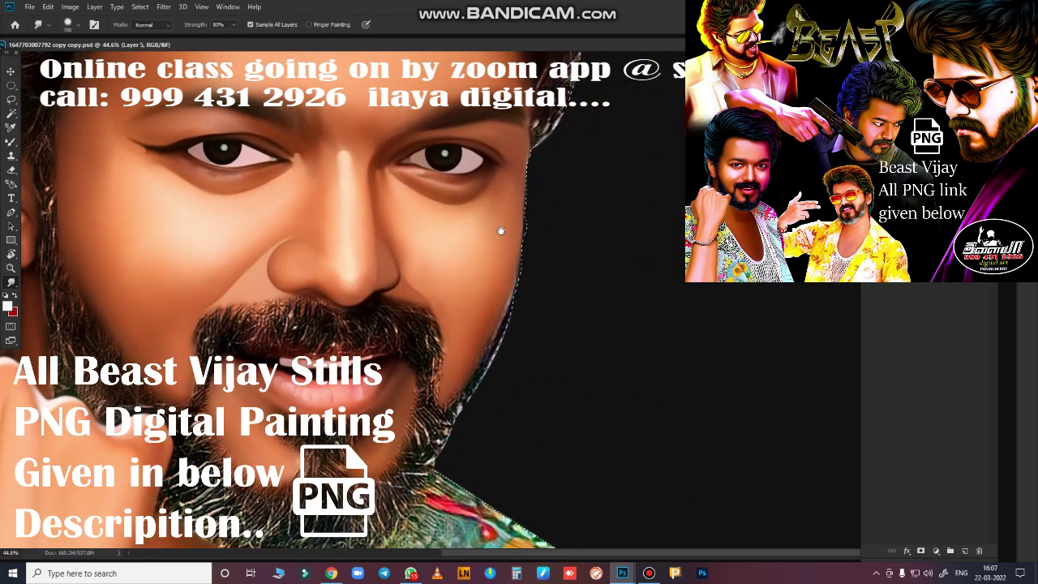
{"action": "mouse_move", "coordinate": [511, 308]}
{"action": "left_mouse_down"}
{"action": "mouse_move", "coordinate": [556, 292]}
{"action": "mouse_move", "coordinate": [605, 312]}
{"action": "mouse_move", "coordinate": [591, 313]}
{"action": "left_mouse_up"}
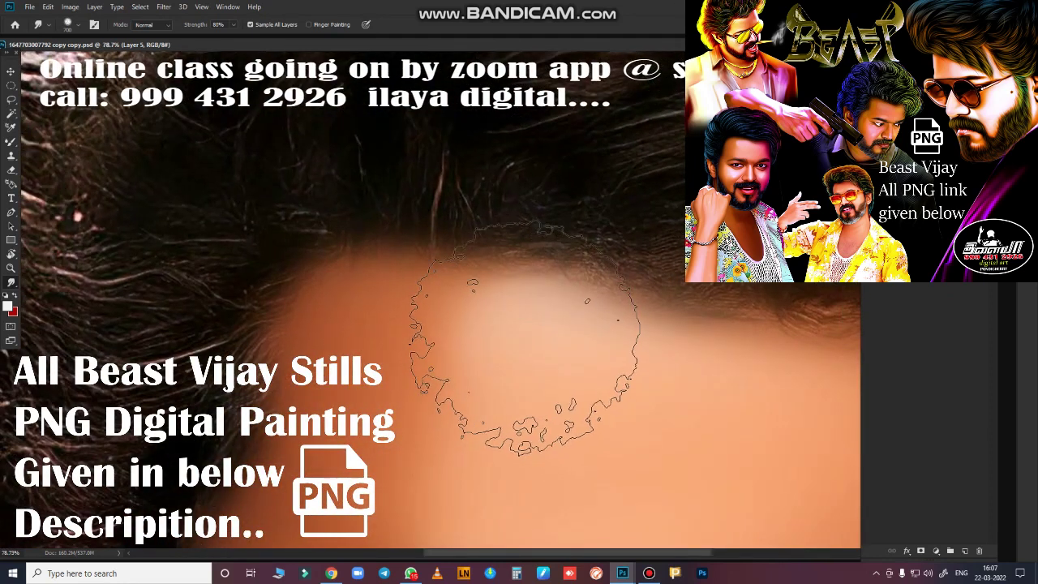
{"action": "key", "text": "bracketleft"}
{"action": "key", "text": "bracketleft"}
{"action": "key", "text": "bracketleft"}
{"action": "key", "text": "bracketleft"}
{"action": "key", "text": "bracketleft"}
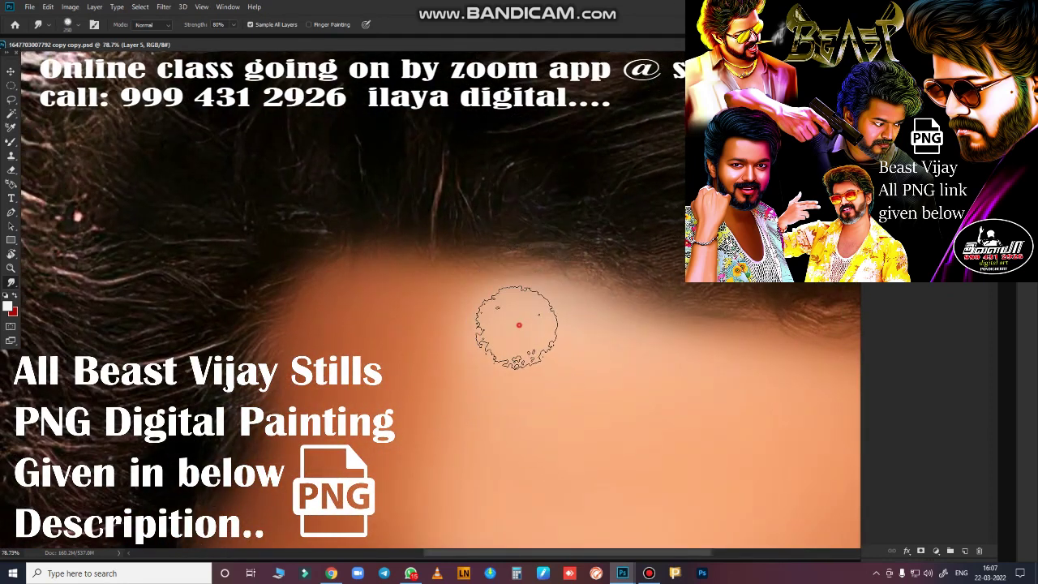
{"action": "key", "text": "bracketleft"}
{"action": "key", "text": "bracketleft"}
{"action": "mouse_move", "coordinate": [498, 327]}
{"action": "left_mouse_down"}
{"action": "mouse_move", "coordinate": [509, 343]}
{"action": "mouse_move", "coordinate": [452, 347]}
{"action": "mouse_move", "coordinate": [428, 324]}
{"action": "mouse_move", "coordinate": [474, 404]}
{"action": "left_mouse_up"}
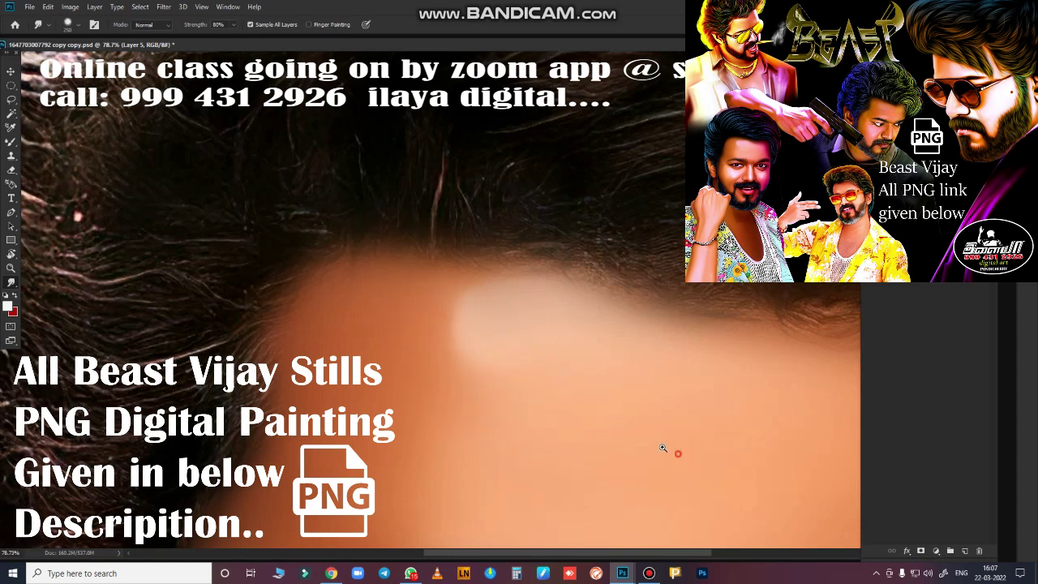
{"action": "scroll", "coordinate": [620, 227], "scroll_direction": "down", "scroll_amount": 5}
{"action": "scroll", "coordinate": [620, 227], "scroll_direction": "up", "scroll_amount": 5}
Smudge the cheek skin beside the nose below the eye
{"action": "scroll", "coordinate": [600, 259], "scroll_direction": "down", "scroll_amount": 3}
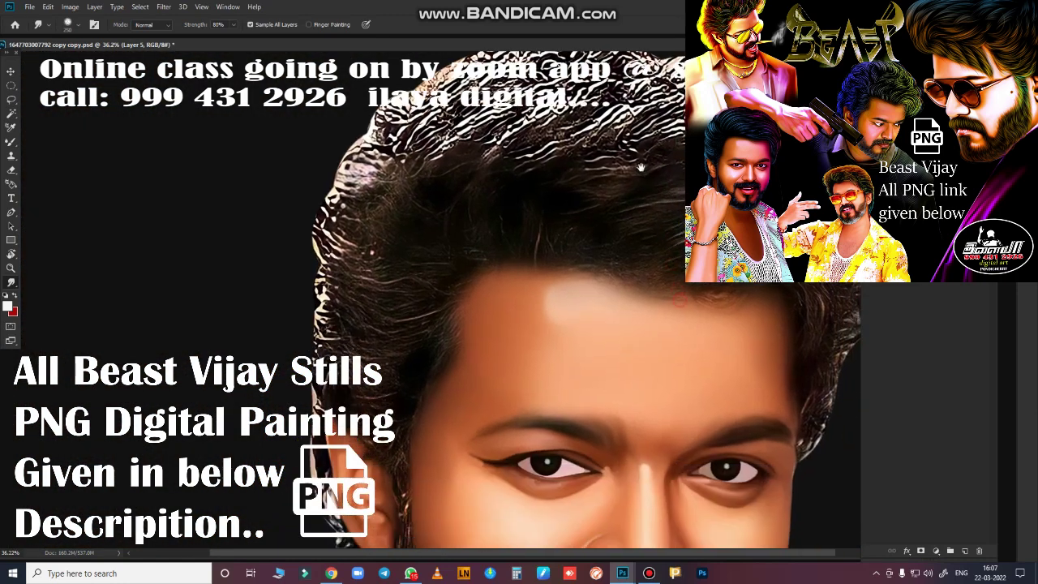
{"action": "scroll", "coordinate": [588, 280], "scroll_direction": "down", "scroll_amount": 2}
{"action": "scroll", "coordinate": [604, 293], "scroll_direction": "up", "scroll_amount": 2}
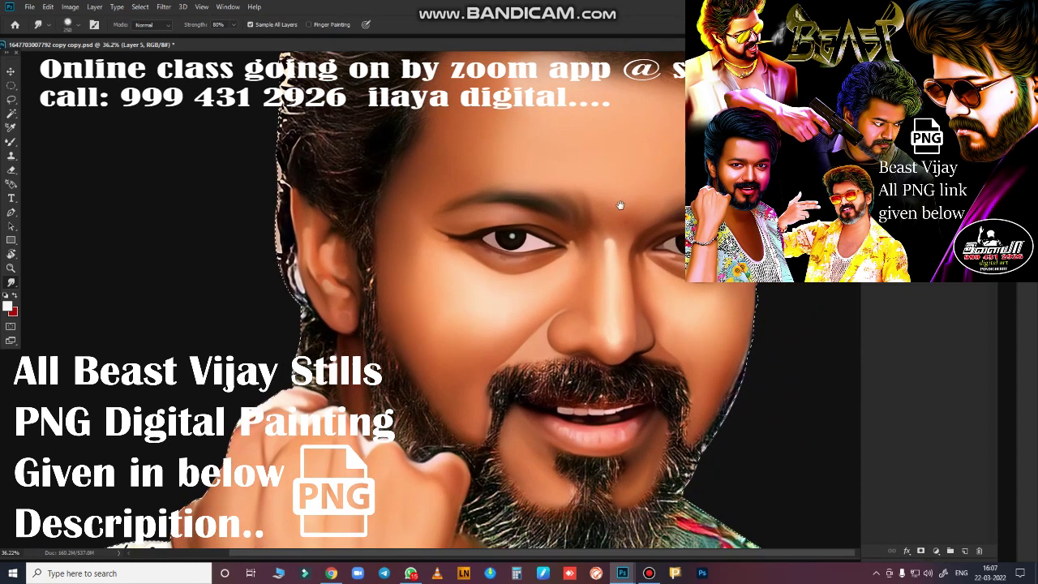
{"action": "scroll", "coordinate": [613, 298], "scroll_direction": "up", "scroll_amount": 2}
{"action": "scroll", "coordinate": [614, 298], "scroll_direction": "up", "scroll_amount": 1}
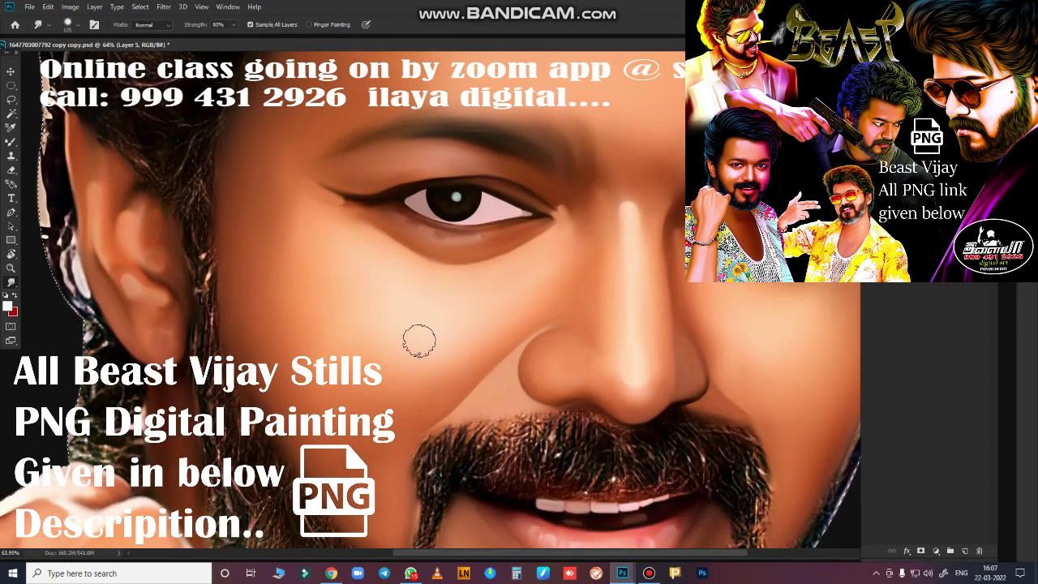
{"action": "left_click_drag", "start_coordinate": [419, 338], "coordinate": [416, 341]}
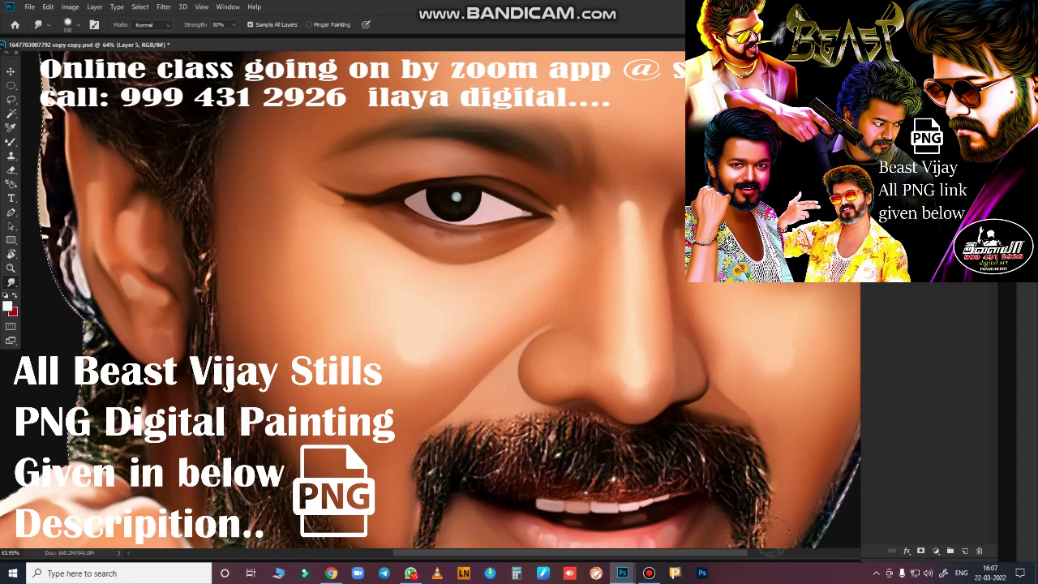
Save the portrait again after checking the lower face and forehead
{"action": "scroll", "coordinate": [665, 470], "scroll_direction": "down", "scroll_amount": 5}
{"action": "left_click_drag", "start_coordinate": [654, 448], "coordinate": [578, 262]}
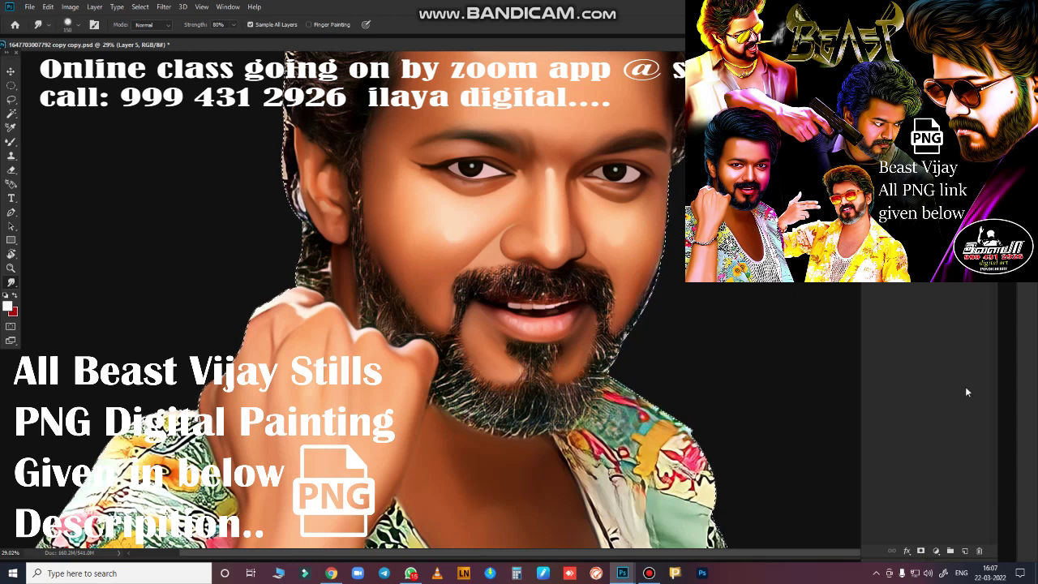
{"action": "key", "text": "ctrl+s"}
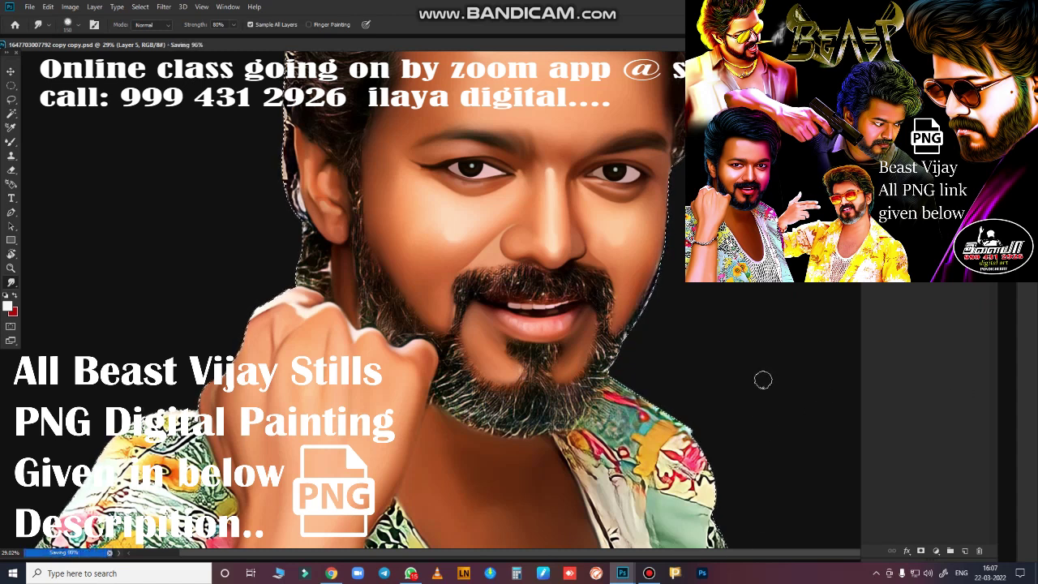
{"action": "left_click_drag", "start_coordinate": [727, 301], "coordinate": [677, 418]}
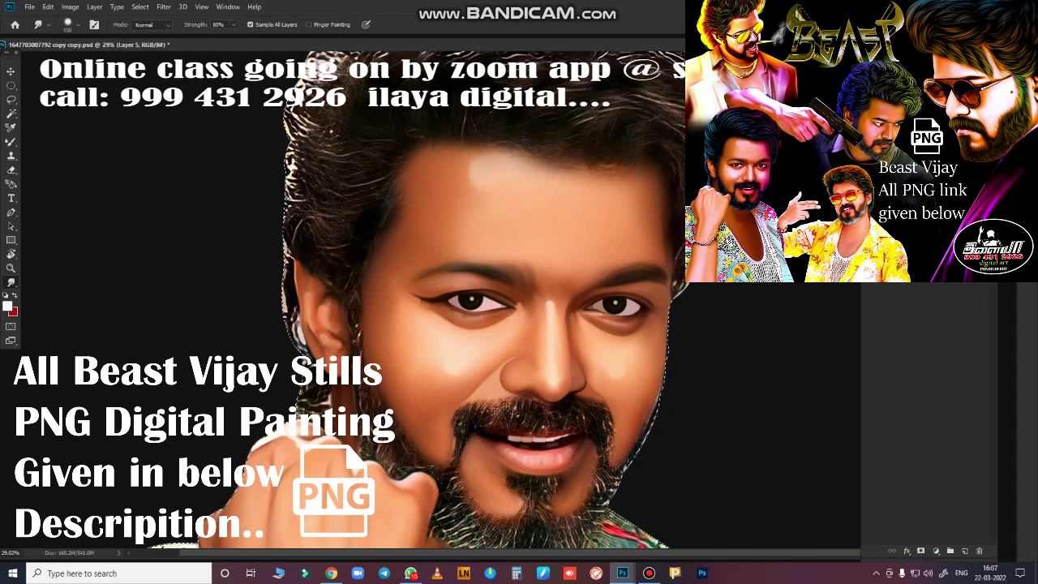
{"action": "key", "text": "ctrl+s"}
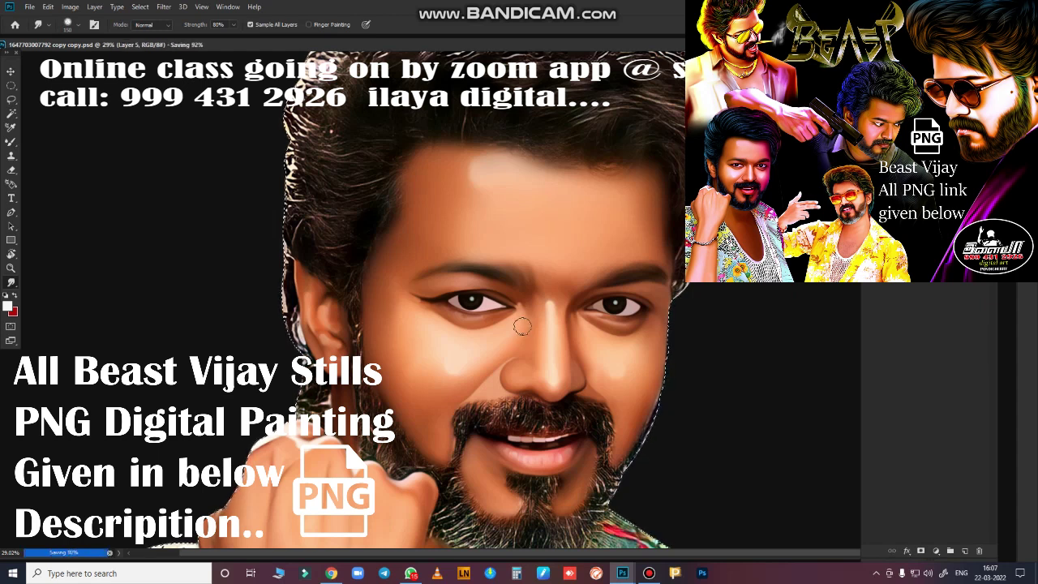
{"action": "scroll", "coordinate": [568, 320], "scroll_direction": "down", "scroll_amount": 1}
{"action": "scroll", "coordinate": [568, 320], "scroll_direction": "down", "scroll_amount": 2}
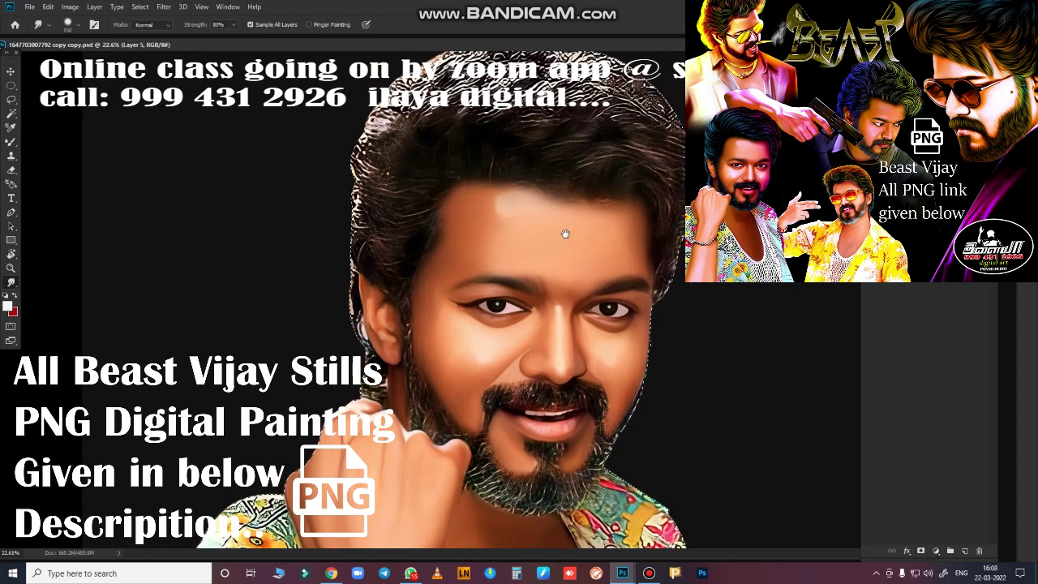
Add a new empty touch-up layer, centre the moustache and shrink the Smudge brush
{"action": "scroll", "coordinate": [556, 366], "scroll_direction": "down", "scroll_amount": 2}
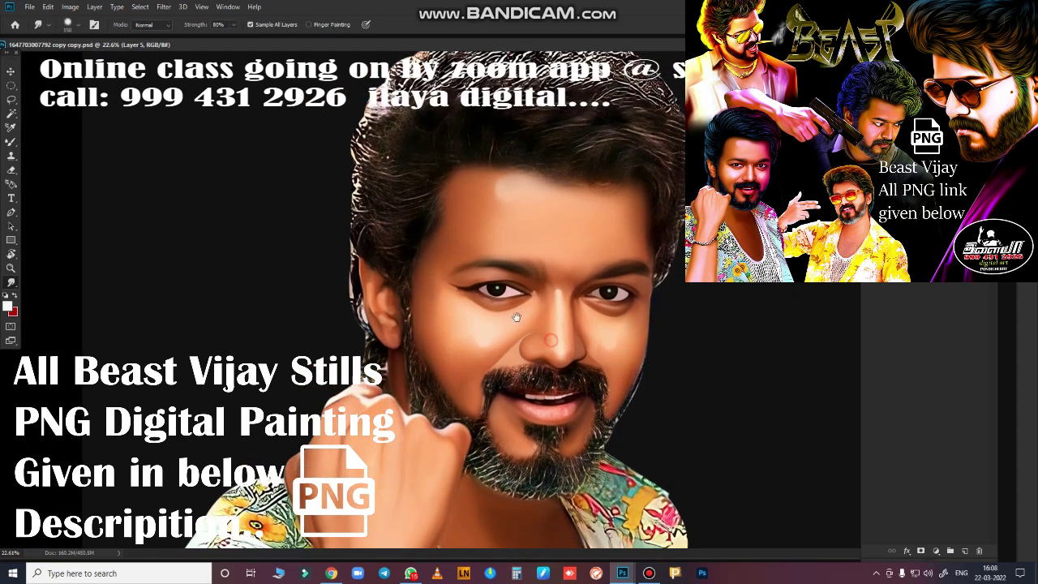
{"action": "scroll", "coordinate": [567, 349], "scroll_direction": "down", "scroll_amount": 2}
{"action": "scroll", "coordinate": [576, 333], "scroll_direction": "up", "scroll_amount": 6}
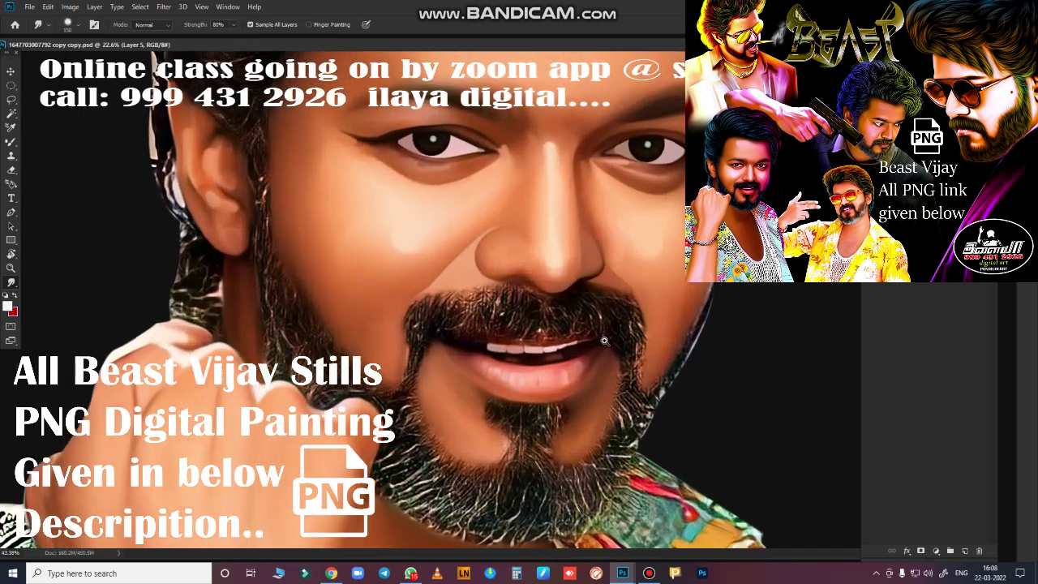
{"action": "scroll", "coordinate": [600, 328], "scroll_direction": "up", "scroll_amount": 6}
{"action": "scroll", "coordinate": [623, 322], "scroll_direction": "up", "scroll_amount": 3}
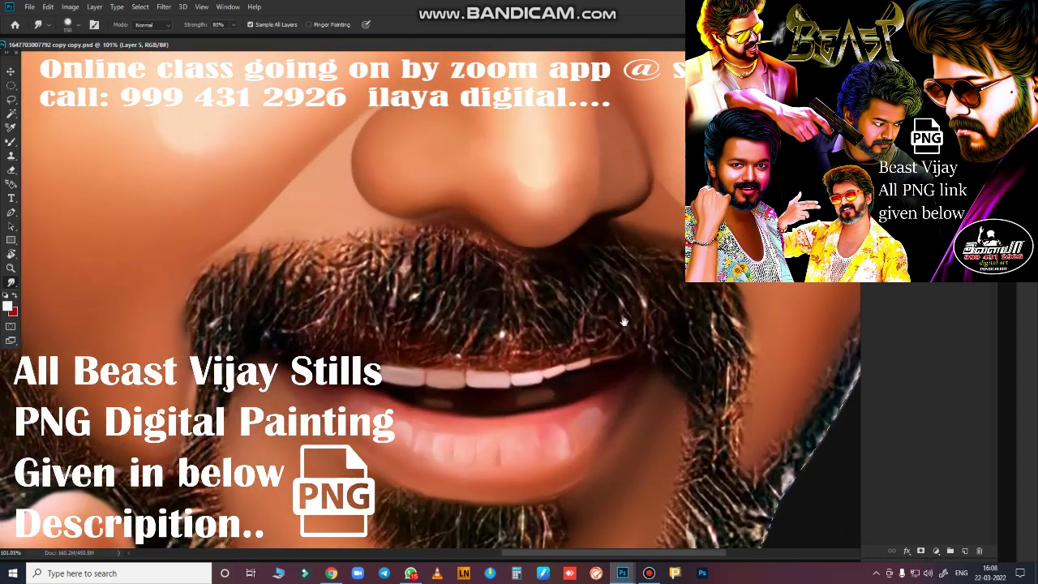
{"action": "left_click", "coordinate": [967, 551]}
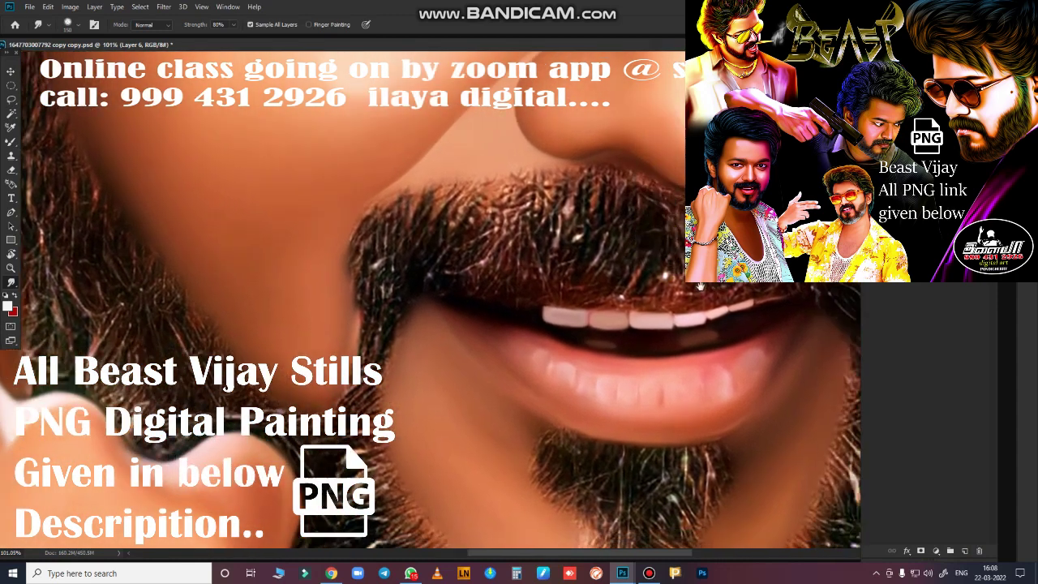
{"action": "mouse_move", "coordinate": [598, 356]}
{"action": "left_mouse_down"}
{"action": "mouse_move", "coordinate": [594, 265]}
{"action": "mouse_move", "coordinate": [567, 316]}
{"action": "mouse_move", "coordinate": [628, 316]}
{"action": "mouse_move", "coordinate": [763, 353]}
{"action": "mouse_move", "coordinate": [655, 359]}
{"action": "mouse_move", "coordinate": [661, 333]}
{"action": "left_mouse_up"}
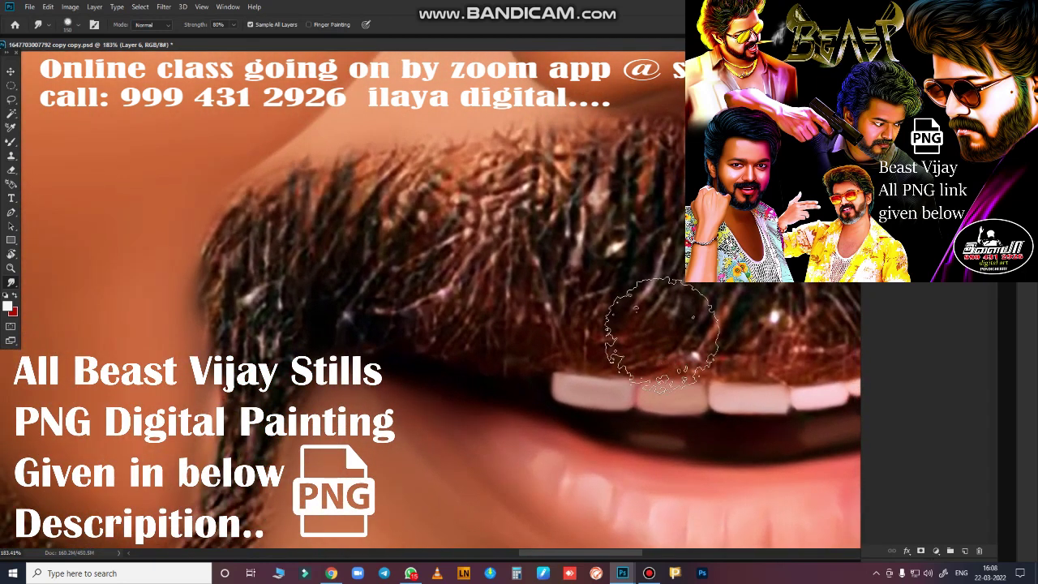
{"action": "key", "text": "bracketleft"}
{"action": "key", "text": "bracketleft"}
{"action": "key", "text": "bracketleft"}
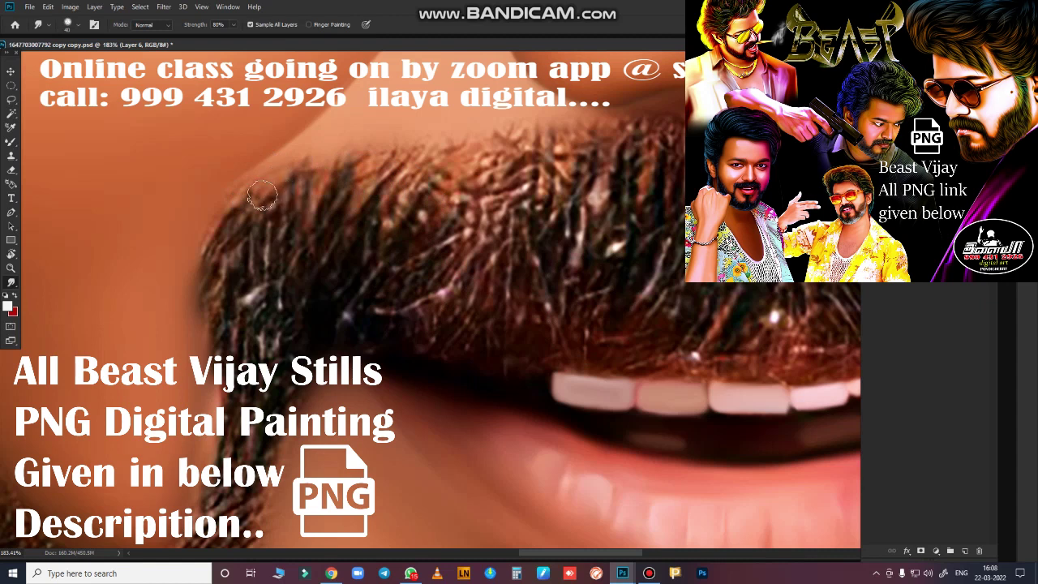
Smear the upper-lip hair edge and the moustache's left and lower strands into the skin
{"action": "mouse_move", "coordinate": [241, 217]}
{"action": "left_mouse_down"}
{"action": "mouse_move", "coordinate": [307, 227]}
{"action": "mouse_move", "coordinate": [378, 203]}
{"action": "mouse_move", "coordinate": [401, 211]}
{"action": "mouse_move", "coordinate": [483, 191]}
{"action": "mouse_move", "coordinate": [554, 190]}
{"action": "left_mouse_up"}
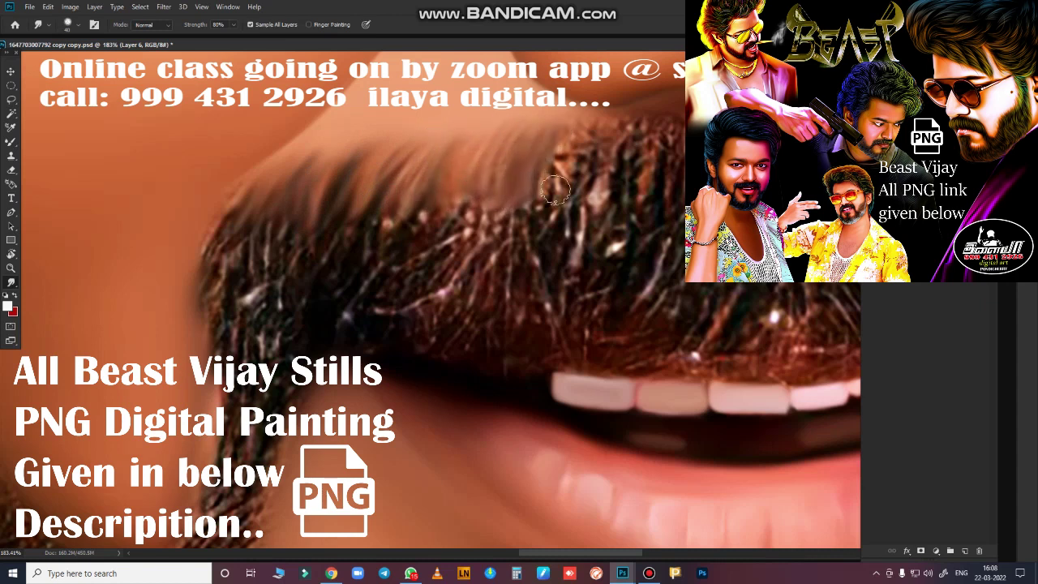
{"action": "mouse_move", "coordinate": [590, 132]}
{"action": "left_mouse_down"}
{"action": "mouse_move", "coordinate": [598, 113]}
{"action": "mouse_move", "coordinate": [572, 128]}
{"action": "mouse_move", "coordinate": [613, 193]}
{"action": "mouse_move", "coordinate": [680, 146]}
{"action": "left_mouse_up"}
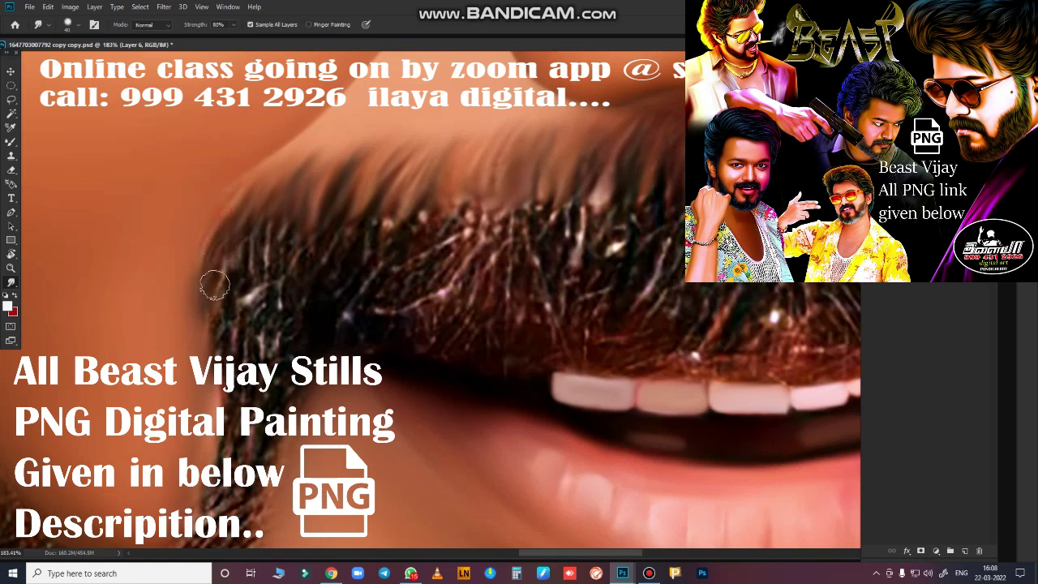
{"action": "mouse_move", "coordinate": [231, 215]}
{"action": "left_mouse_down"}
{"action": "mouse_move", "coordinate": [217, 294]}
{"action": "mouse_move", "coordinate": [273, 243]}
{"action": "mouse_move", "coordinate": [306, 228]}
{"action": "mouse_move", "coordinate": [343, 229]}
{"action": "mouse_move", "coordinate": [347, 326]}
{"action": "left_mouse_up"}
{"action": "left_click_drag", "start_coordinate": [289, 287], "coordinate": [285, 375]}
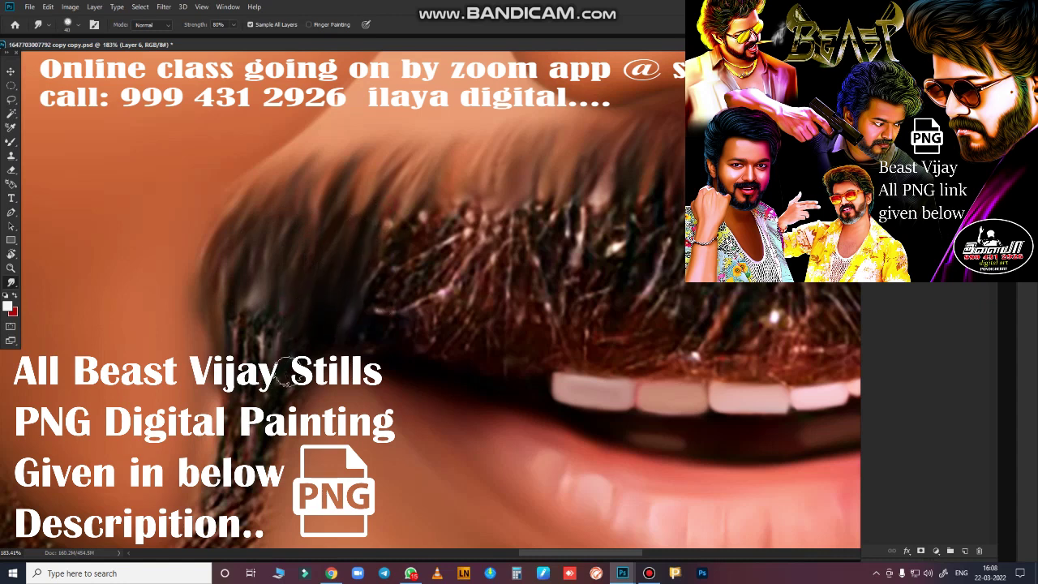
{"action": "mouse_move", "coordinate": [298, 326]}
{"action": "left_mouse_down"}
{"action": "mouse_move", "coordinate": [258, 369]}
{"action": "mouse_move", "coordinate": [243, 312]}
{"action": "mouse_move", "coordinate": [239, 340]}
{"action": "left_mouse_up"}
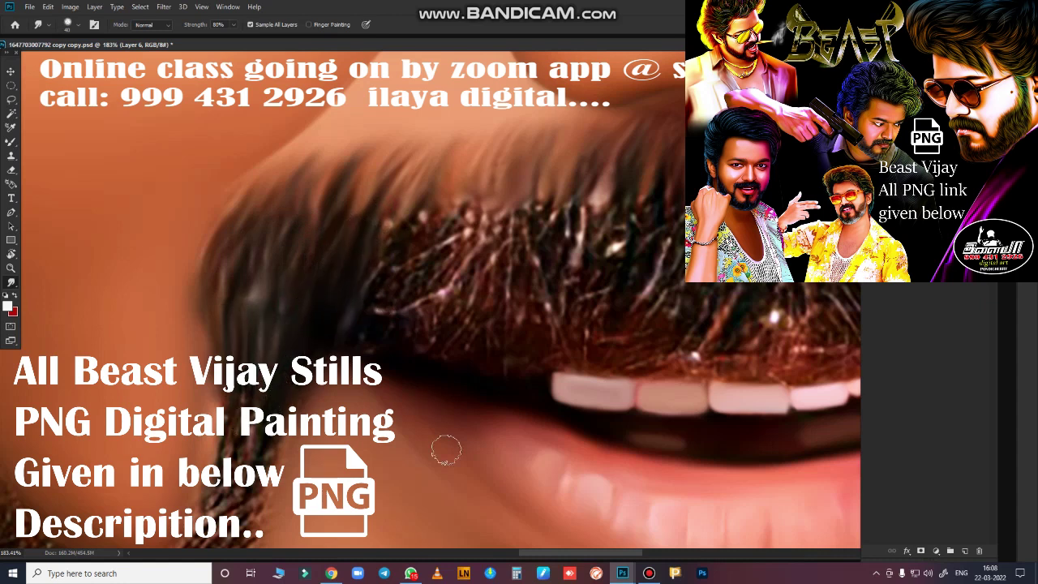
Drag hair-like streaks upward through the moustache and blend the hair above the lip
{"action": "scroll", "coordinate": [509, 423], "scroll_direction": "down", "scroll_amount": 5}
{"action": "scroll", "coordinate": [502, 438], "scroll_direction": "up", "scroll_amount": 6}
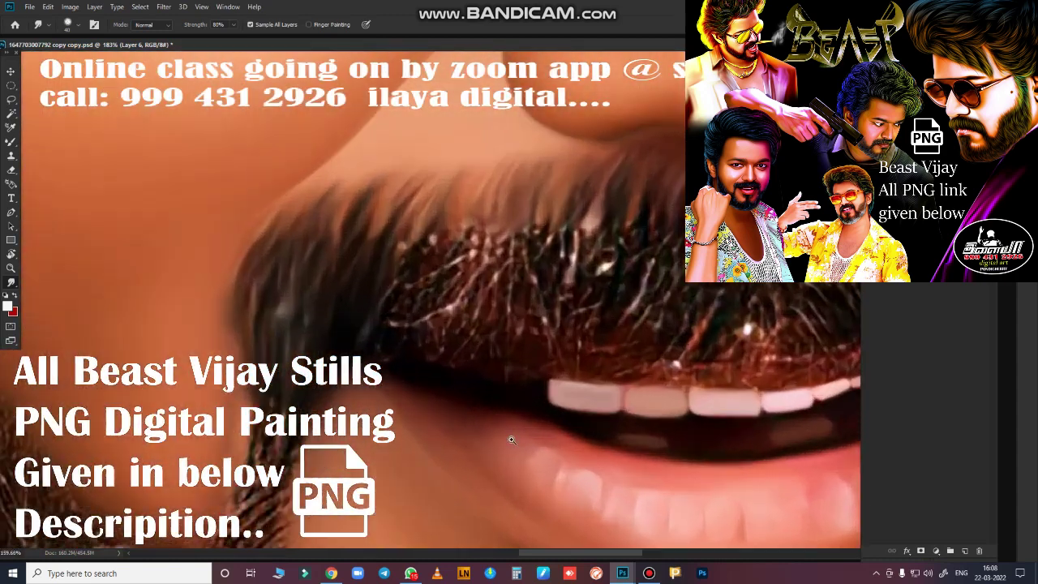
{"action": "scroll", "coordinate": [491, 268], "scroll_direction": "down", "scroll_amount": 2}
{"action": "scroll", "coordinate": [491, 268], "scroll_direction": "down", "scroll_amount": 2}
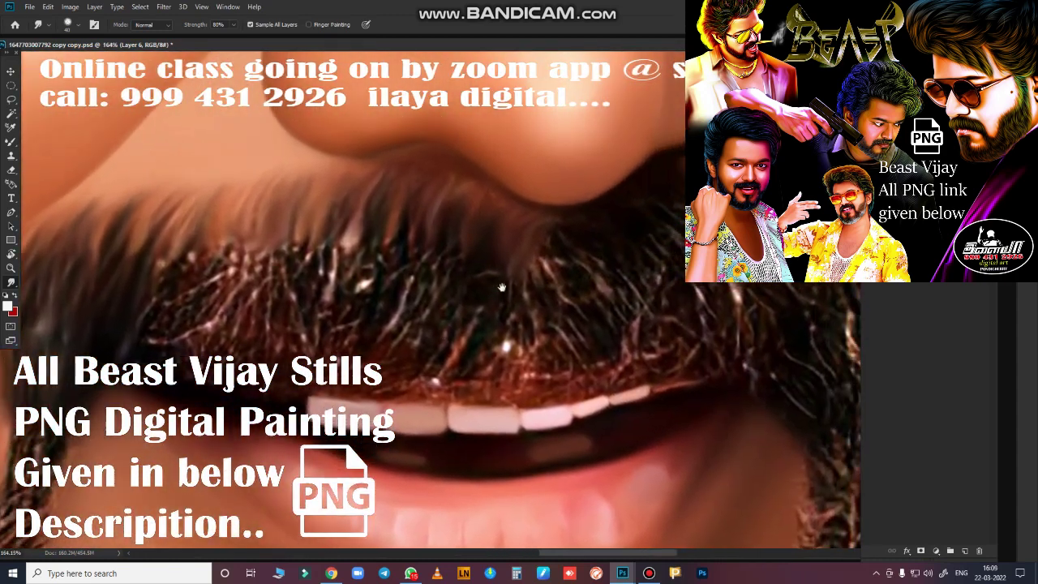
{"action": "scroll", "coordinate": [488, 253], "scroll_direction": "down", "scroll_amount": 1}
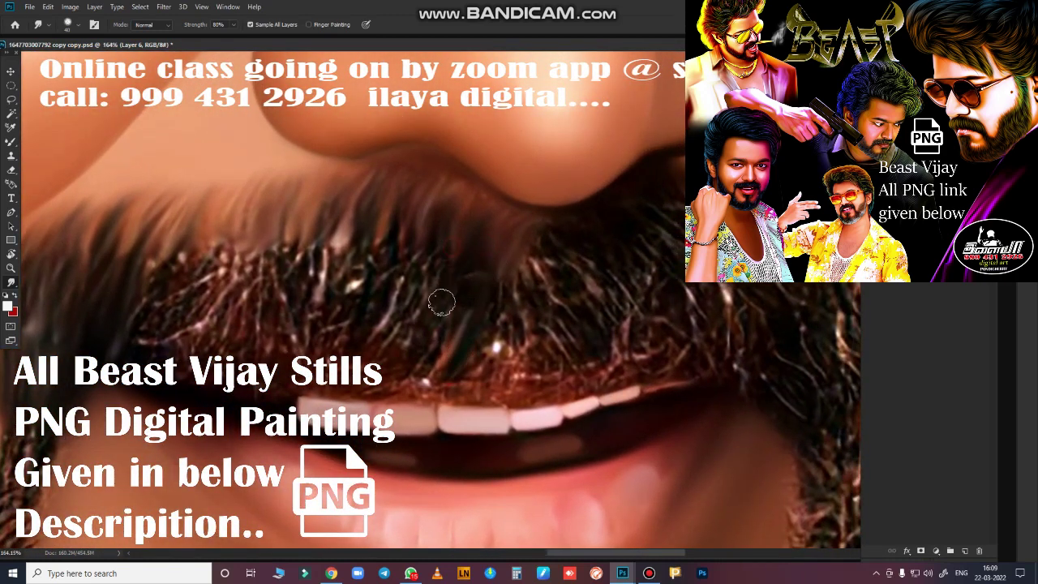
{"action": "mouse_move", "coordinate": [415, 364]}
{"action": "left_mouse_down"}
{"action": "mouse_move", "coordinate": [447, 322]}
{"action": "mouse_move", "coordinate": [428, 259]}
{"action": "left_mouse_up"}
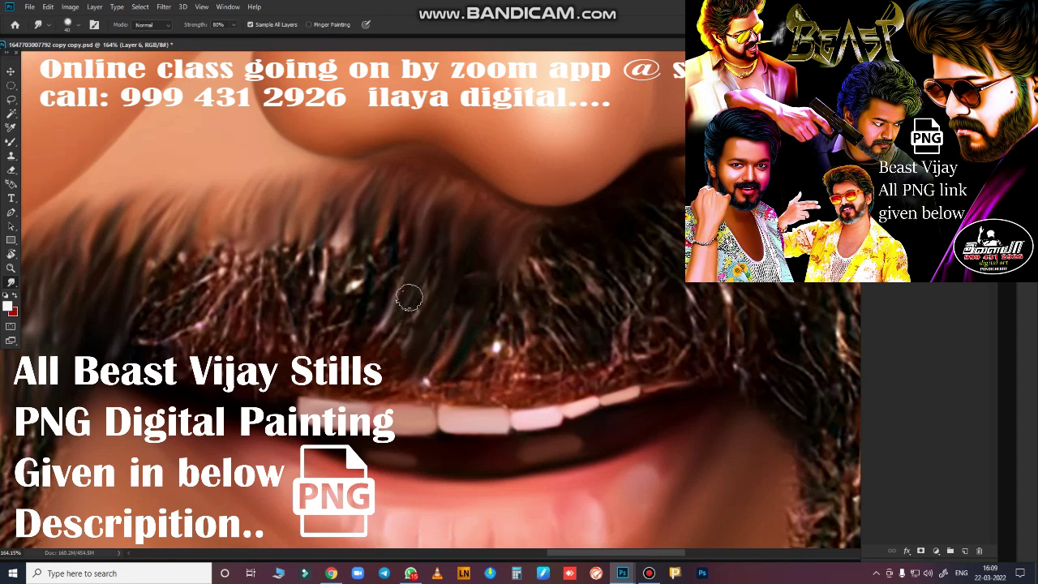
{"action": "left_click_drag", "start_coordinate": [354, 331], "coordinate": [392, 213]}
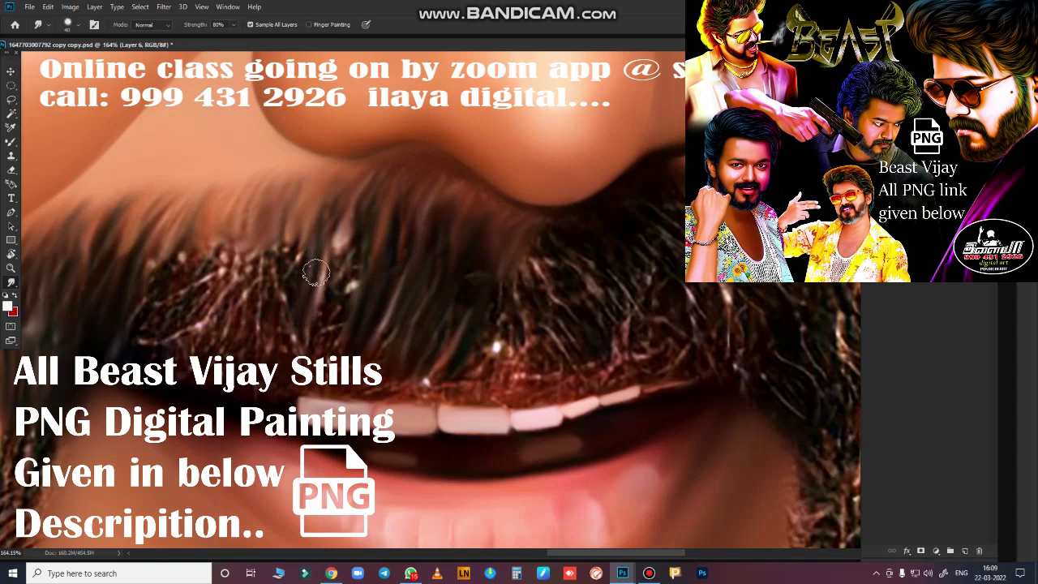
{"action": "left_click_drag", "start_coordinate": [309, 293], "coordinate": [334, 203]}
{"action": "left_click_drag", "start_coordinate": [324, 332], "coordinate": [356, 290]}
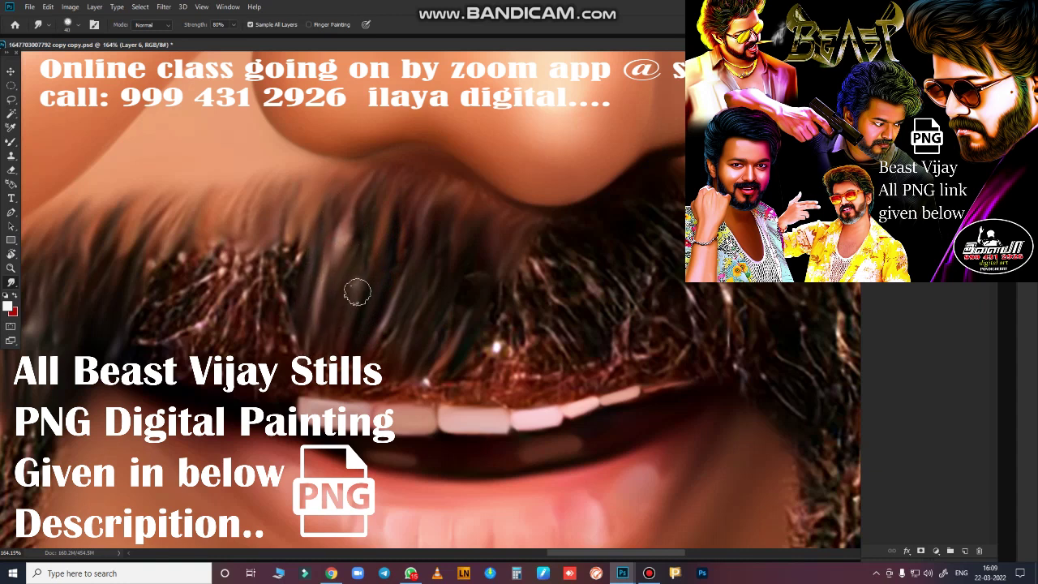
{"action": "left_click_drag", "start_coordinate": [393, 338], "coordinate": [422, 303]}
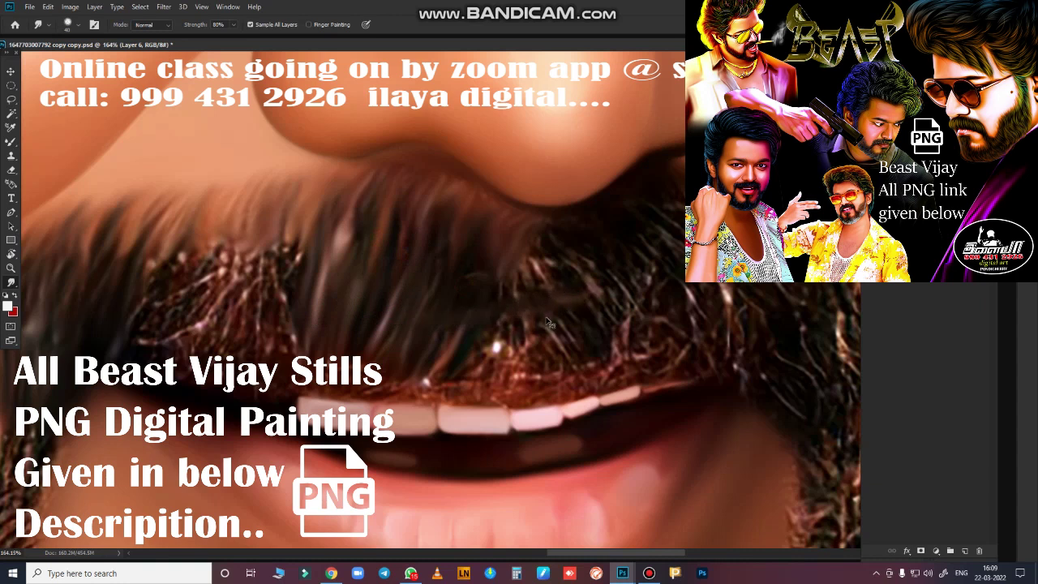
Blend away the white strands on the moustache's left and centre-right
{"action": "mouse_move", "coordinate": [549, 322]}
{"action": "left_mouse_down"}
{"action": "mouse_move", "coordinate": [413, 197]}
{"action": "mouse_move", "coordinate": [382, 258]}
{"action": "left_mouse_up"}
{"action": "mouse_move", "coordinate": [406, 183]}
{"action": "left_mouse_down"}
{"action": "mouse_move", "coordinate": [383, 263]}
{"action": "mouse_move", "coordinate": [405, 258]}
{"action": "left_mouse_up"}
{"action": "left_click_drag", "start_coordinate": [450, 195], "coordinate": [434, 247]}
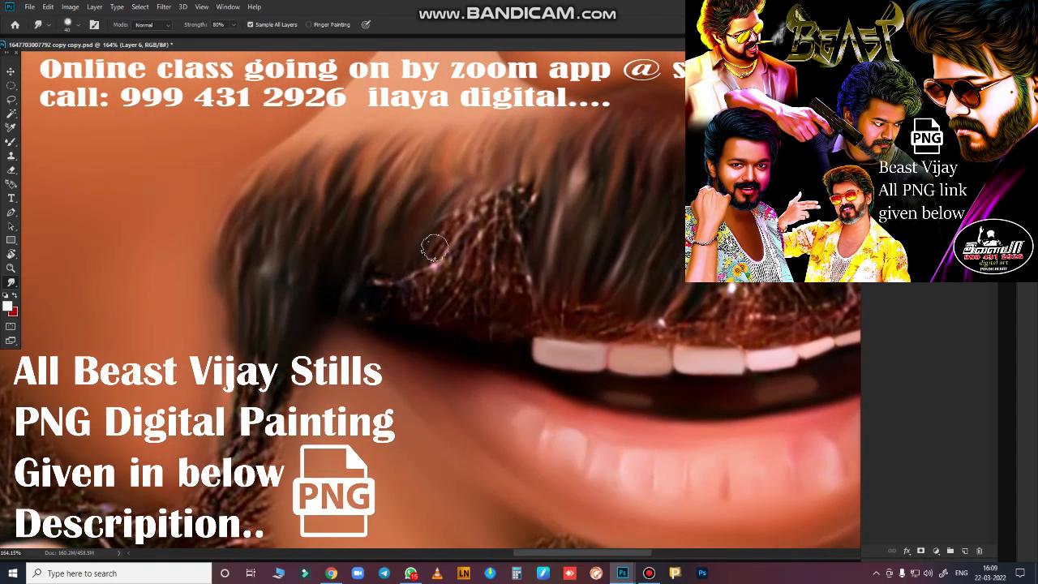
{"action": "left_click_drag", "start_coordinate": [471, 180], "coordinate": [439, 274]}
{"action": "mouse_move", "coordinate": [507, 182]}
{"action": "left_mouse_down"}
{"action": "mouse_move", "coordinate": [478, 259]}
{"action": "mouse_move", "coordinate": [502, 275]}
{"action": "mouse_move", "coordinate": [478, 175]}
{"action": "mouse_move", "coordinate": [413, 274]}
{"action": "mouse_move", "coordinate": [461, 315]}
{"action": "left_mouse_up"}
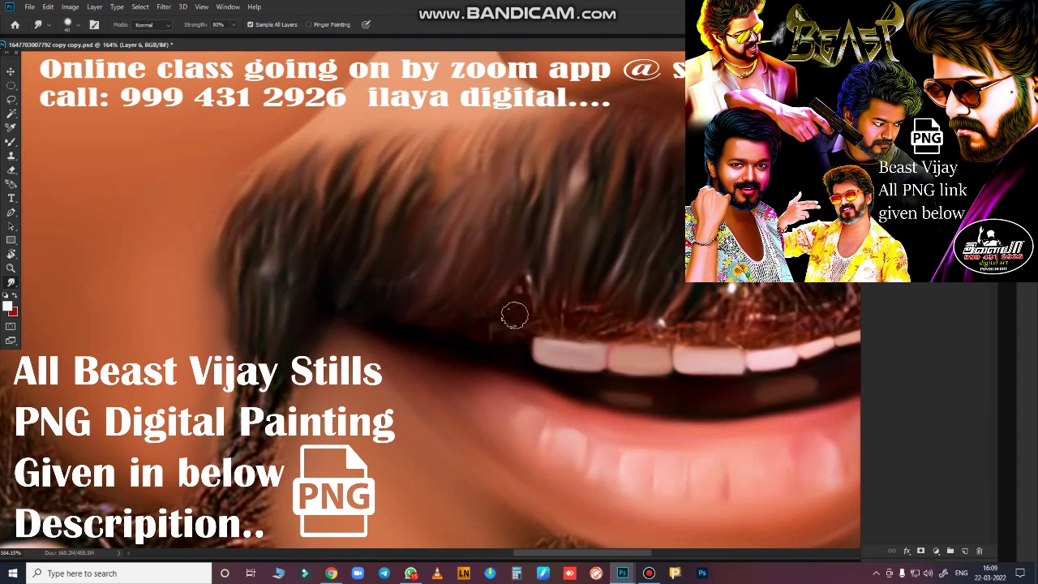
{"action": "left_click_drag", "start_coordinate": [392, 307], "coordinate": [424, 255]}
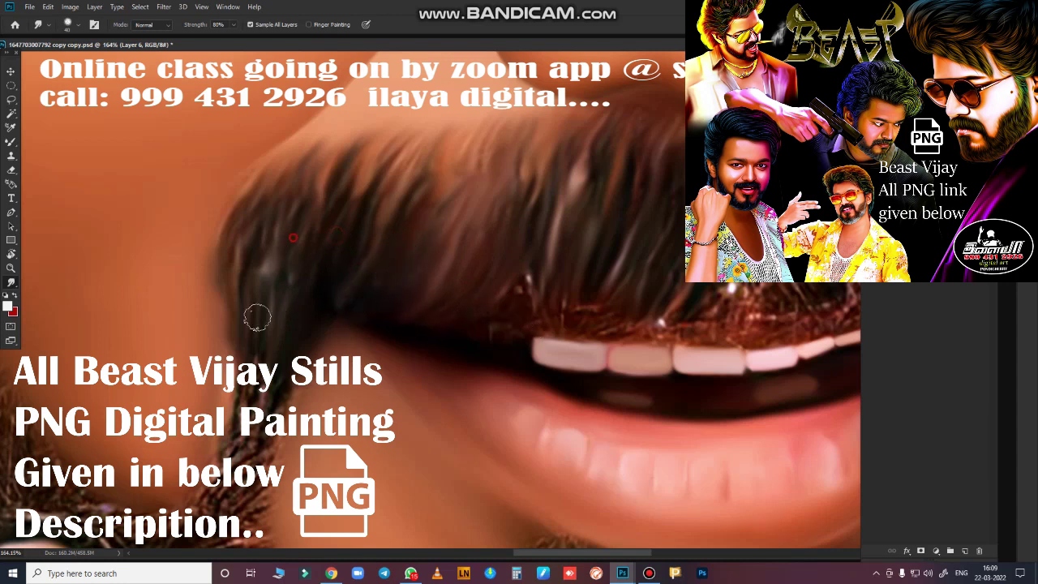
Smudge the middle and right moustache strands and the beard strands on the right
{"action": "left_click_drag", "start_coordinate": [711, 393], "coordinate": [435, 409]}
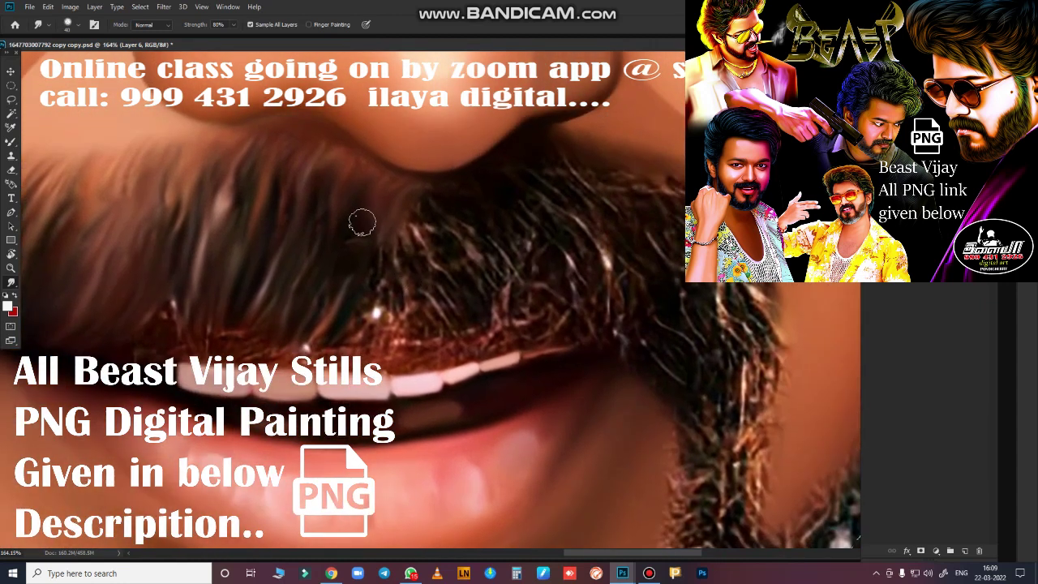
{"action": "mouse_move", "coordinate": [434, 231]}
{"action": "left_mouse_down"}
{"action": "mouse_move", "coordinate": [373, 274]}
{"action": "mouse_move", "coordinate": [457, 331]}
{"action": "mouse_move", "coordinate": [472, 240]}
{"action": "mouse_move", "coordinate": [493, 250]}
{"action": "mouse_move", "coordinate": [510, 210]}
{"action": "left_mouse_up"}
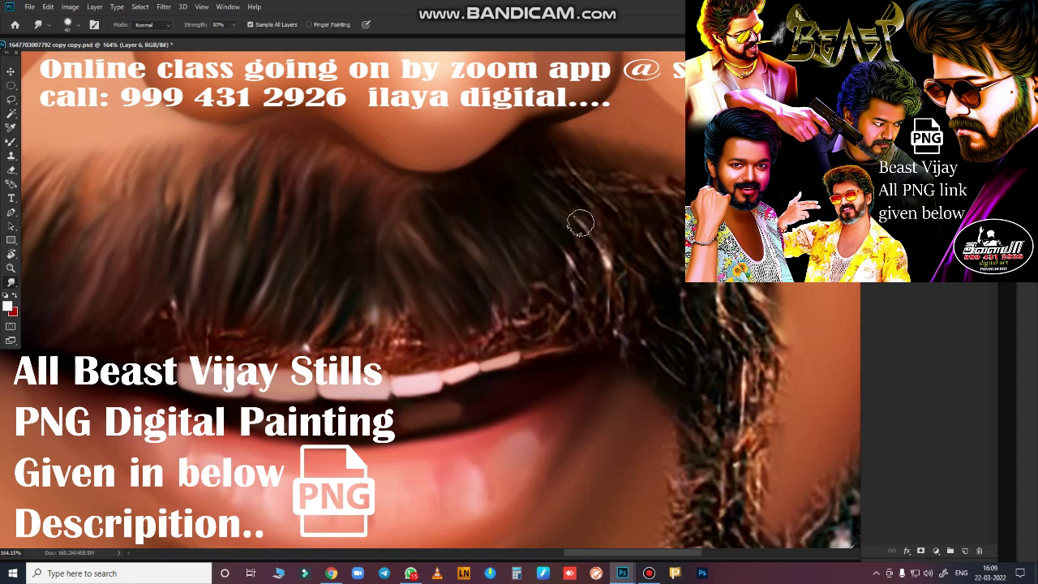
{"action": "left_click_drag", "start_coordinate": [580, 223], "coordinate": [560, 156]}
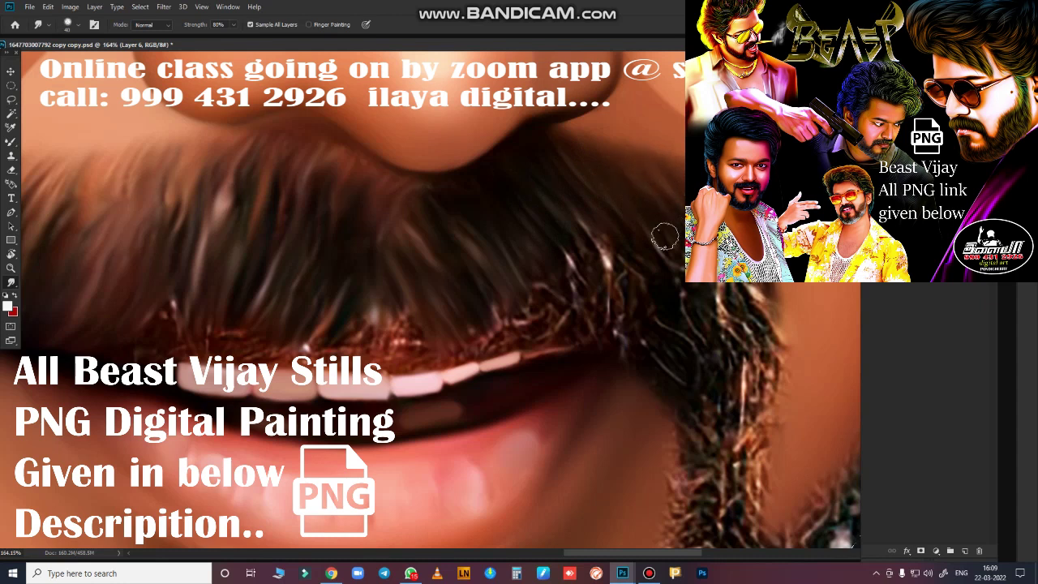
{"action": "mouse_move", "coordinate": [679, 338]}
{"action": "left_mouse_down"}
{"action": "mouse_move", "coordinate": [690, 317]}
{"action": "mouse_move", "coordinate": [730, 381]}
{"action": "mouse_move", "coordinate": [754, 324]}
{"action": "mouse_move", "coordinate": [765, 414]}
{"action": "mouse_move", "coordinate": [697, 366]}
{"action": "mouse_move", "coordinate": [672, 393]}
{"action": "left_mouse_up"}
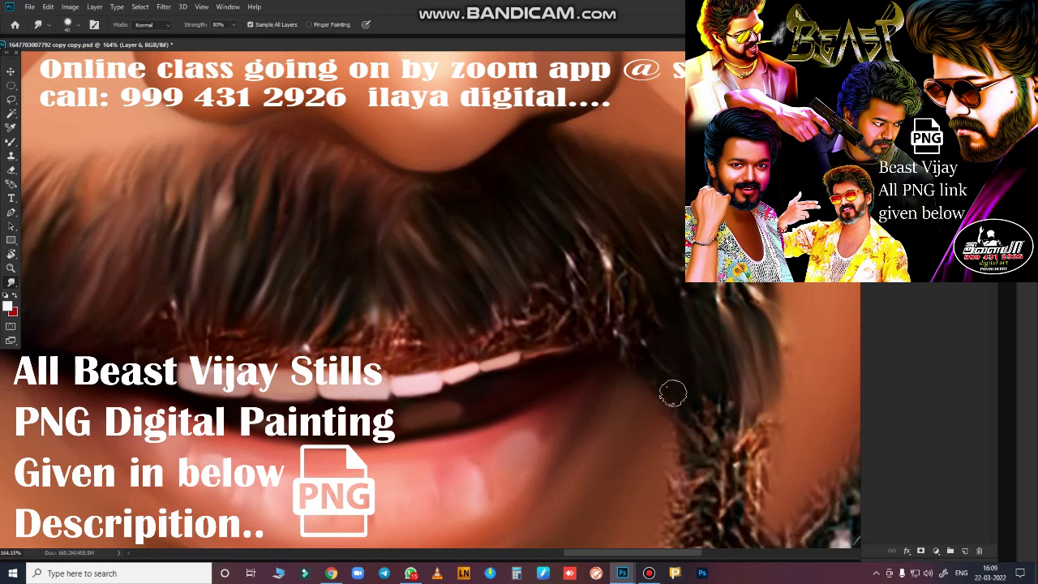
{"action": "mouse_move", "coordinate": [706, 292]}
{"action": "left_mouse_down"}
{"action": "mouse_move", "coordinate": [678, 287]}
{"action": "mouse_move", "coordinate": [762, 312]}
{"action": "mouse_move", "coordinate": [766, 324]}
{"action": "left_mouse_up"}
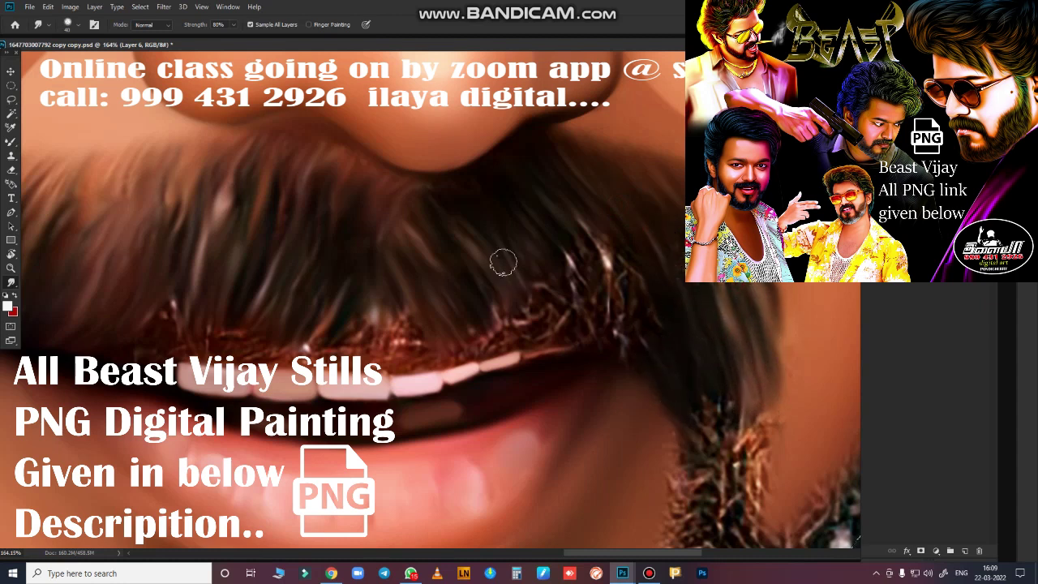
{"action": "mouse_move", "coordinate": [518, 255]}
{"action": "left_mouse_down"}
{"action": "mouse_move", "coordinate": [577, 294]}
{"action": "mouse_move", "coordinate": [582, 230]}
{"action": "mouse_move", "coordinate": [632, 314]}
{"action": "mouse_move", "coordinate": [646, 288]}
{"action": "left_mouse_up"}
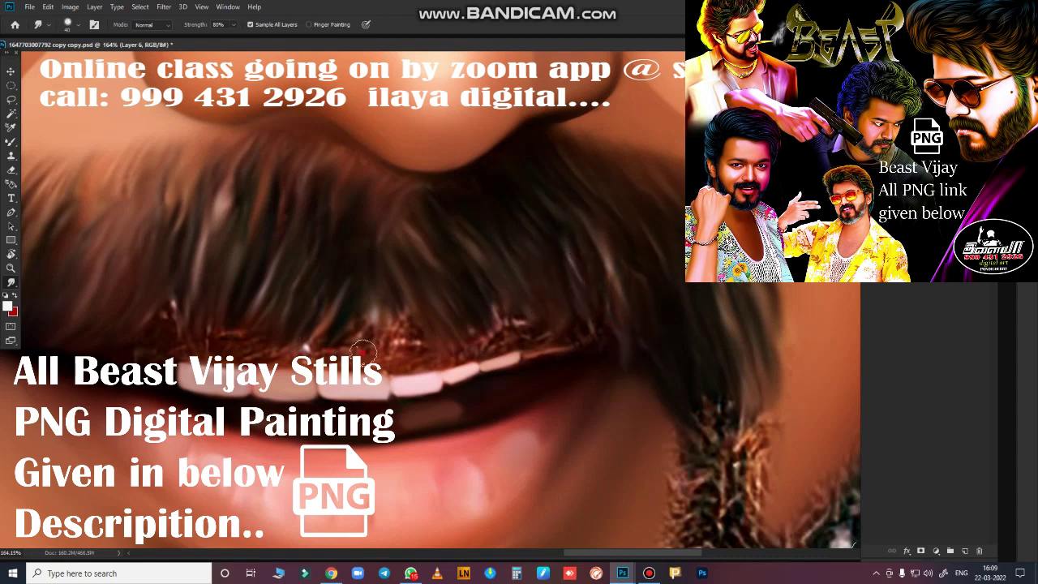
Smooth the moustache edge above the teeth and the highlight along the lip line
{"action": "mouse_move", "coordinate": [388, 355]}
{"action": "left_mouse_down"}
{"action": "mouse_move", "coordinate": [474, 355]}
{"action": "mouse_move", "coordinate": [533, 341]}
{"action": "left_mouse_up"}
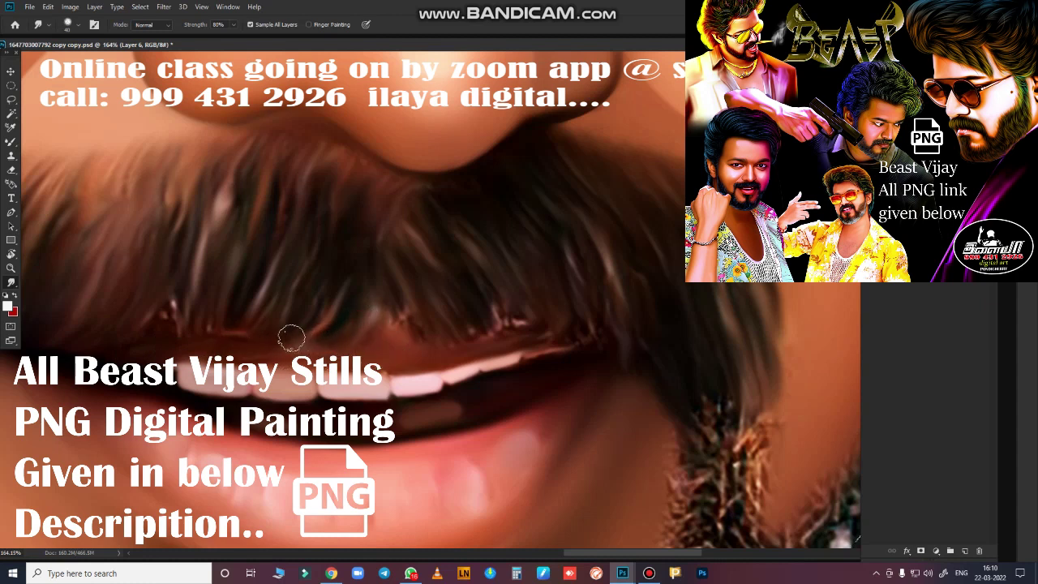
{"action": "left_click_drag", "start_coordinate": [199, 331], "coordinate": [134, 337]}
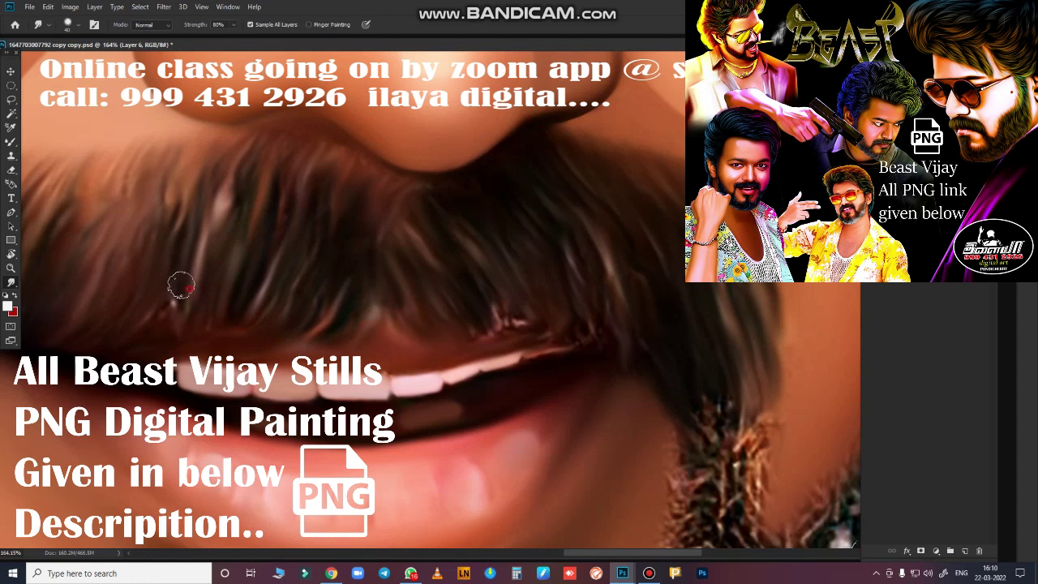
{"action": "left_click_drag", "start_coordinate": [487, 321], "coordinate": [596, 317]}
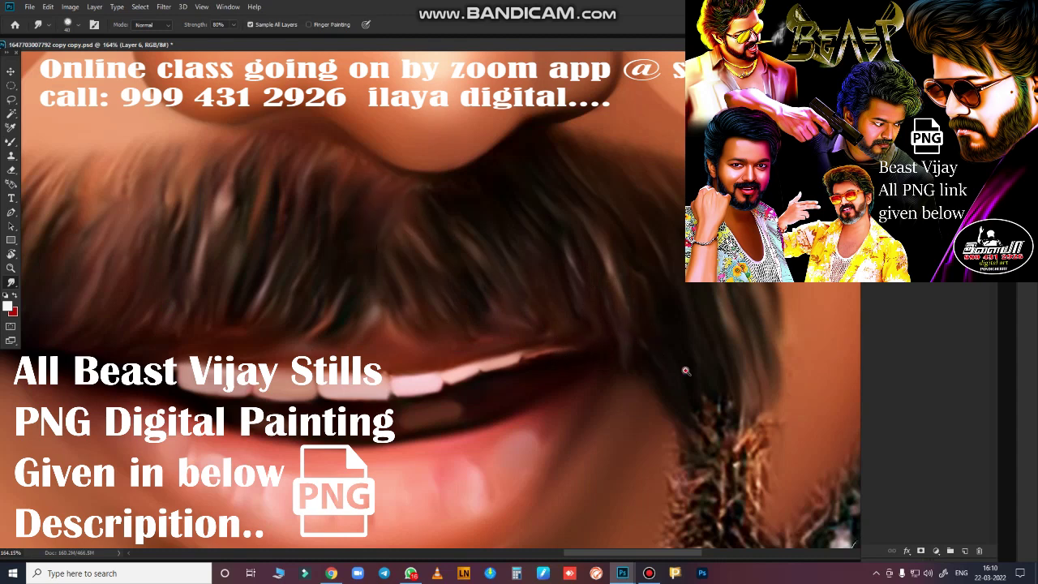
Zoom in below the nose and smudge the nose shadow and moustache's upper edge downward
{"action": "scroll", "coordinate": [685, 370], "scroll_direction": "down", "scroll_amount": 5}
{"action": "scroll", "coordinate": [687, 360], "scroll_direction": "up", "scroll_amount": 3}
{"action": "scroll", "coordinate": [689, 350], "scroll_direction": "down", "scroll_amount": 4}
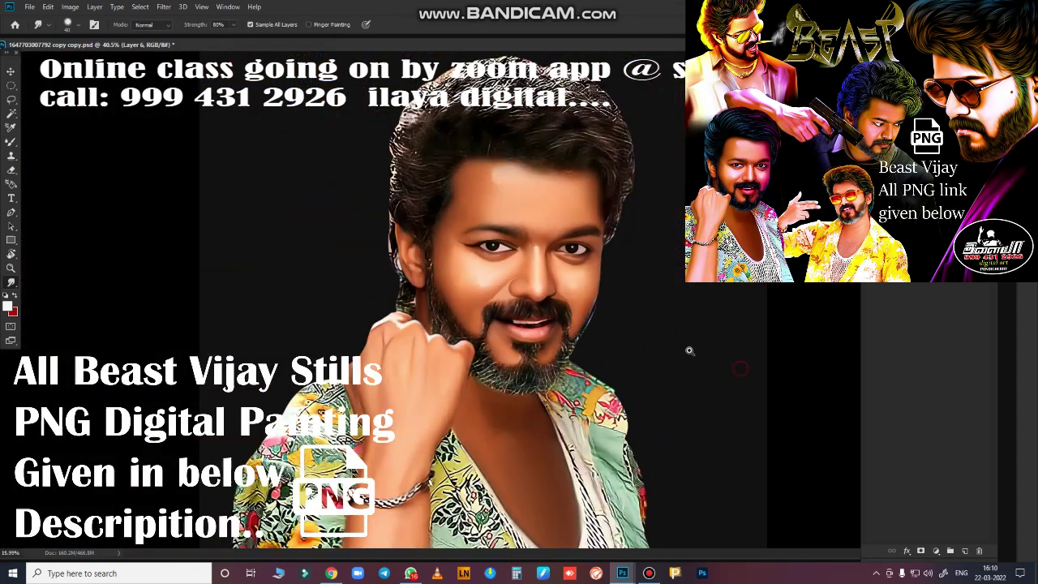
{"action": "scroll", "coordinate": [689, 351], "scroll_direction": "down", "scroll_amount": 2}
{"action": "scroll", "coordinate": [620, 346], "scroll_direction": "up", "scroll_amount": 4}
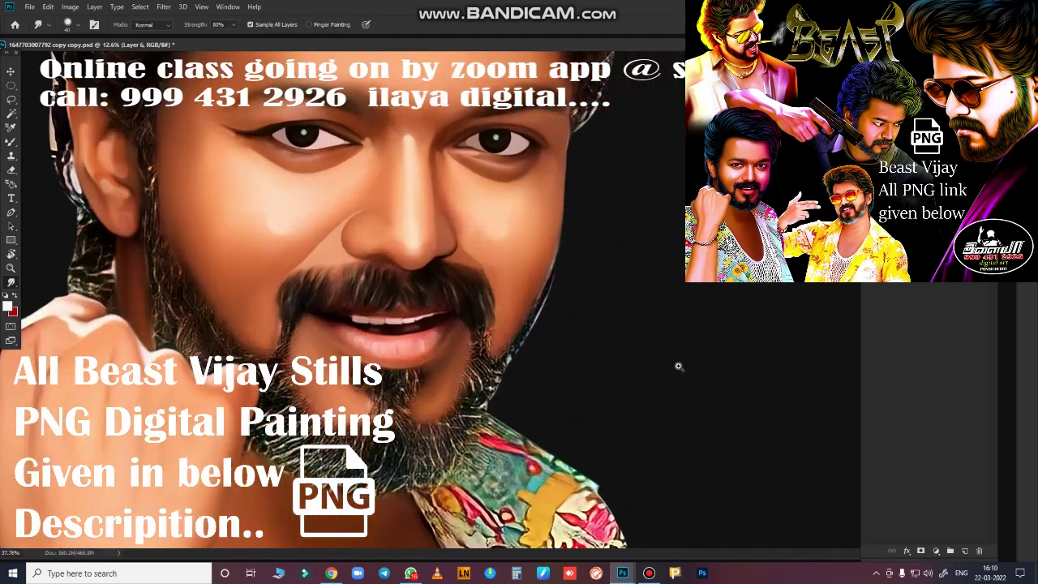
{"action": "scroll", "coordinate": [677, 364], "scroll_direction": "up", "scroll_amount": 2}
{"action": "scroll", "coordinate": [690, 365], "scroll_direction": "down", "scroll_amount": 1}
{"action": "scroll", "coordinate": [662, 352], "scroll_direction": "down", "scroll_amount": 1}
{"action": "scroll", "coordinate": [725, 354], "scroll_direction": "up", "scroll_amount": 3}
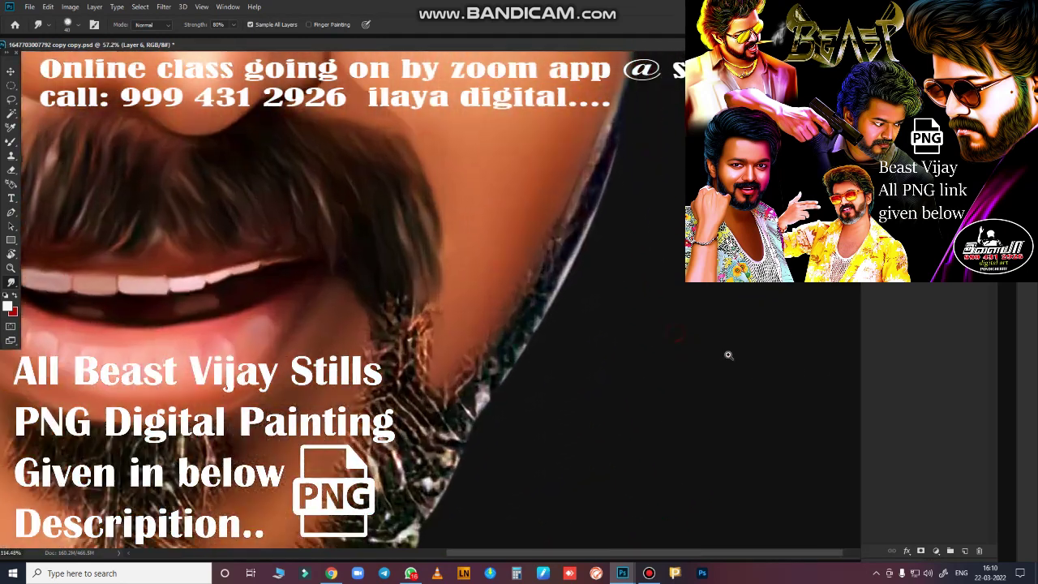
{"action": "scroll", "coordinate": [613, 350], "scroll_direction": "up", "scroll_amount": 2}
{"action": "scroll", "coordinate": [567, 324], "scroll_direction": "down", "scroll_amount": 1}
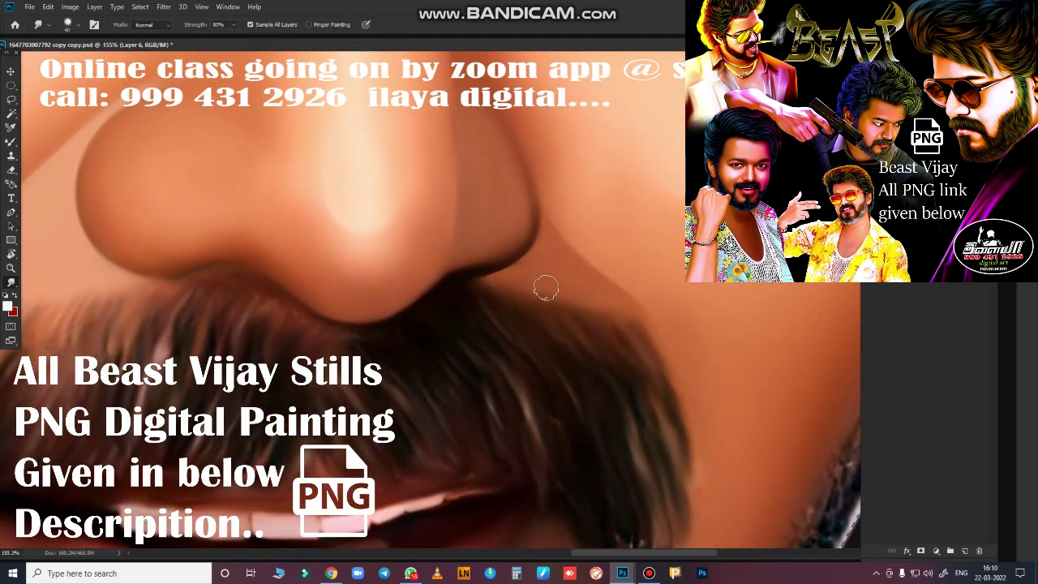
{"action": "left_click_drag", "start_coordinate": [548, 287], "coordinate": [643, 362]}
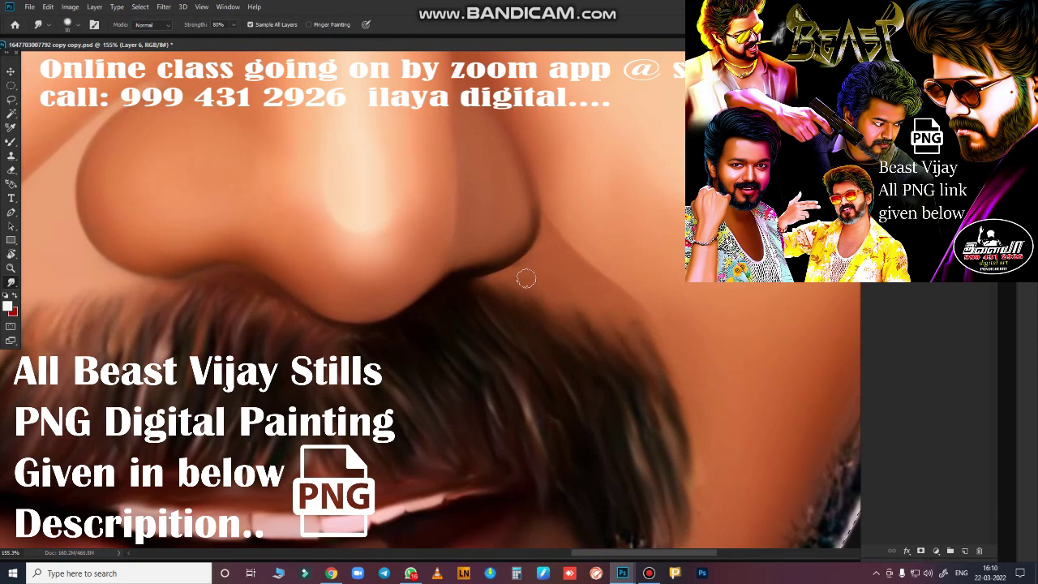
{"action": "left_click_drag", "start_coordinate": [519, 278], "coordinate": [543, 336]}
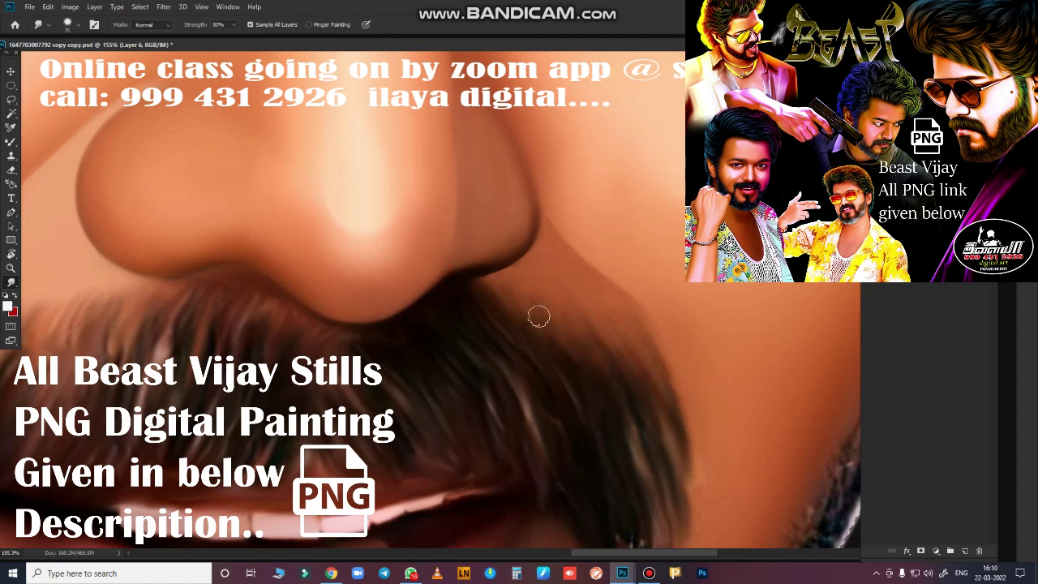
{"action": "left_click", "coordinate": [503, 302]}
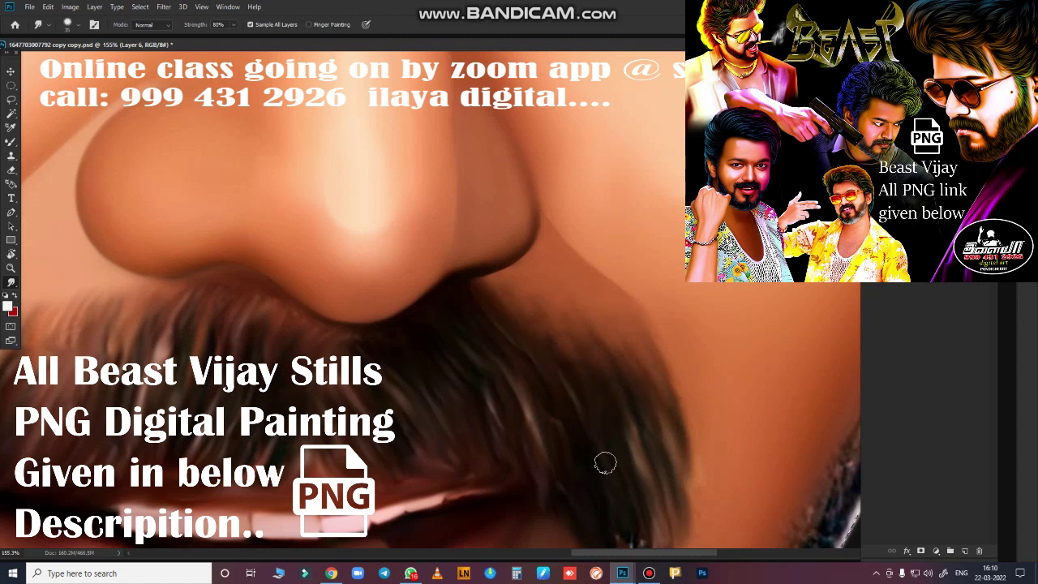
{"action": "scroll", "coordinate": [604, 462], "scroll_direction": "down", "scroll_amount": 5}
{"action": "scroll", "coordinate": [649, 479], "scroll_direction": "up", "scroll_amount": 1}
{"action": "scroll", "coordinate": [656, 486], "scroll_direction": "up", "scroll_amount": 1}
{"action": "scroll", "coordinate": [665, 492], "scroll_direction": "up", "scroll_amount": 1}
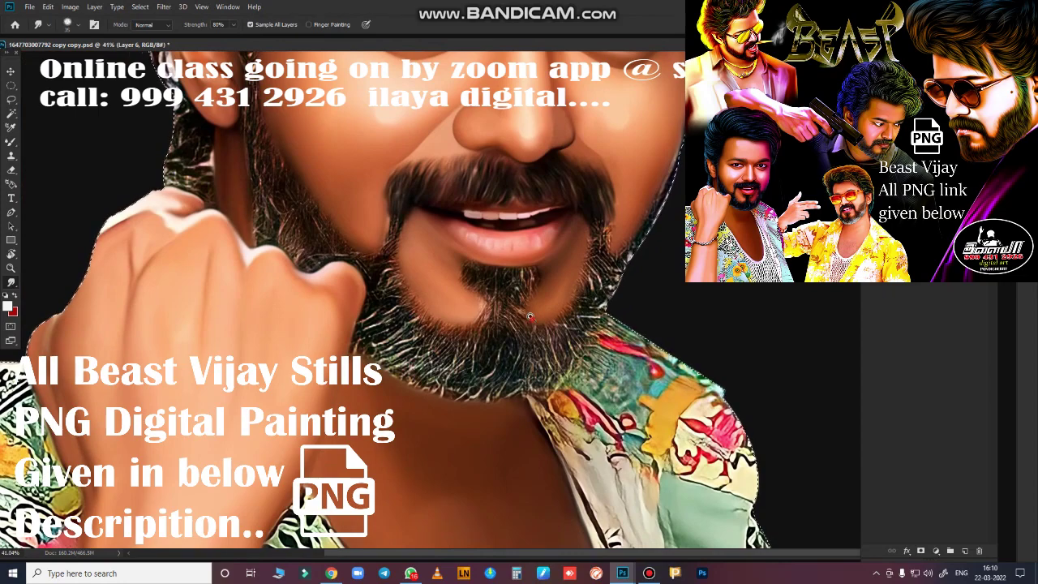
{"action": "scroll", "coordinate": [582, 342], "scroll_direction": "up", "scroll_amount": 3}
{"action": "scroll", "coordinate": [582, 342], "scroll_direction": "up", "scroll_amount": 2}
{"action": "scroll", "coordinate": [616, 389], "scroll_direction": "up", "scroll_amount": 3}
{"action": "scroll", "coordinate": [567, 364], "scroll_direction": "down", "scroll_amount": 5}
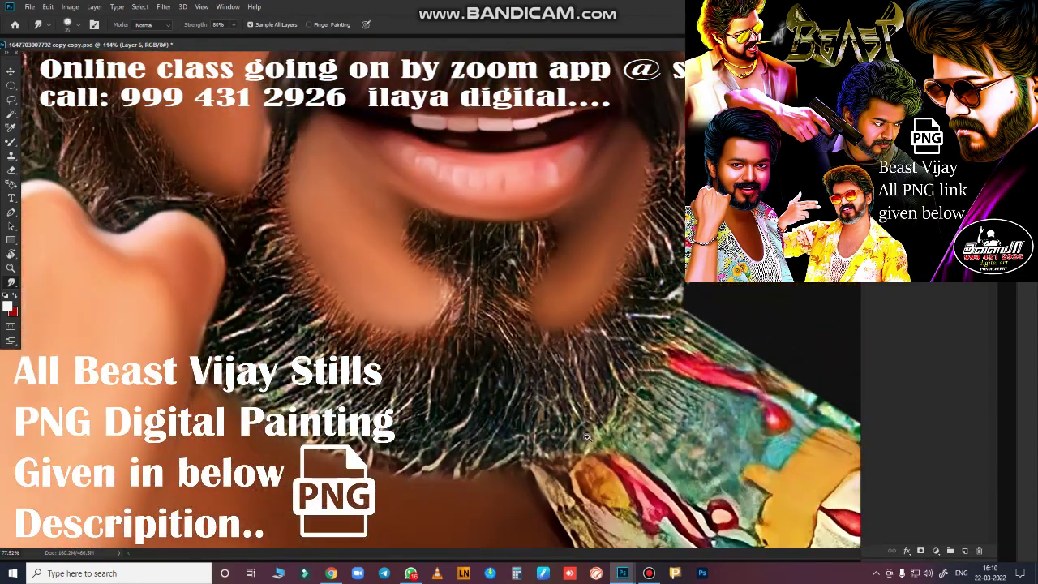
{"action": "scroll", "coordinate": [513, 332], "scroll_direction": "down", "scroll_amount": 2}
{"action": "scroll", "coordinate": [519, 341], "scroll_direction": "up", "scroll_amount": 2}
{"action": "scroll", "coordinate": [544, 357], "scroll_direction": "up", "scroll_amount": 1}
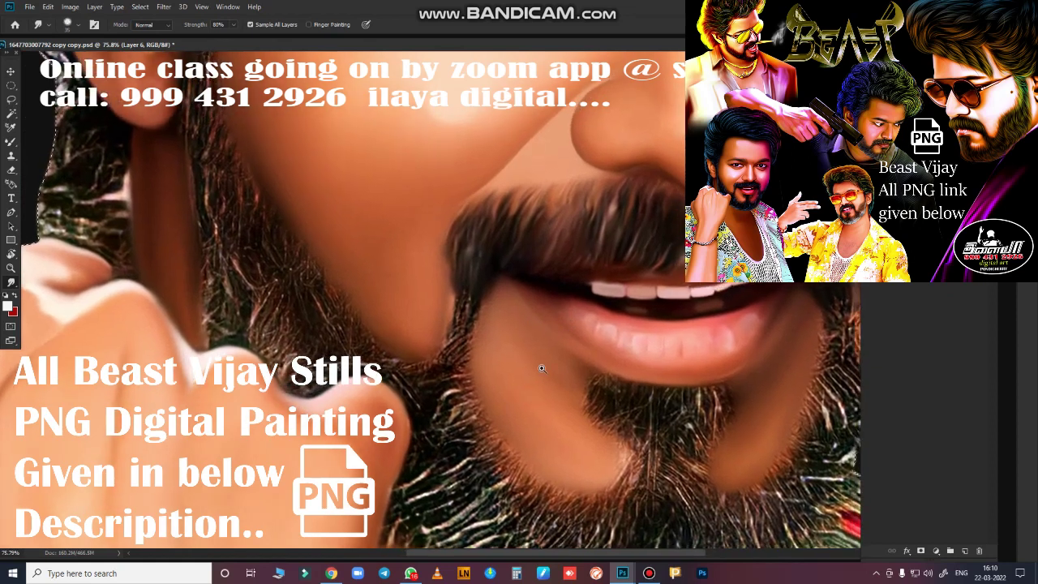
{"action": "scroll", "coordinate": [571, 383], "scroll_direction": "up", "scroll_amount": 2}
{"action": "scroll", "coordinate": [519, 347], "scroll_direction": "down", "scroll_amount": 1}
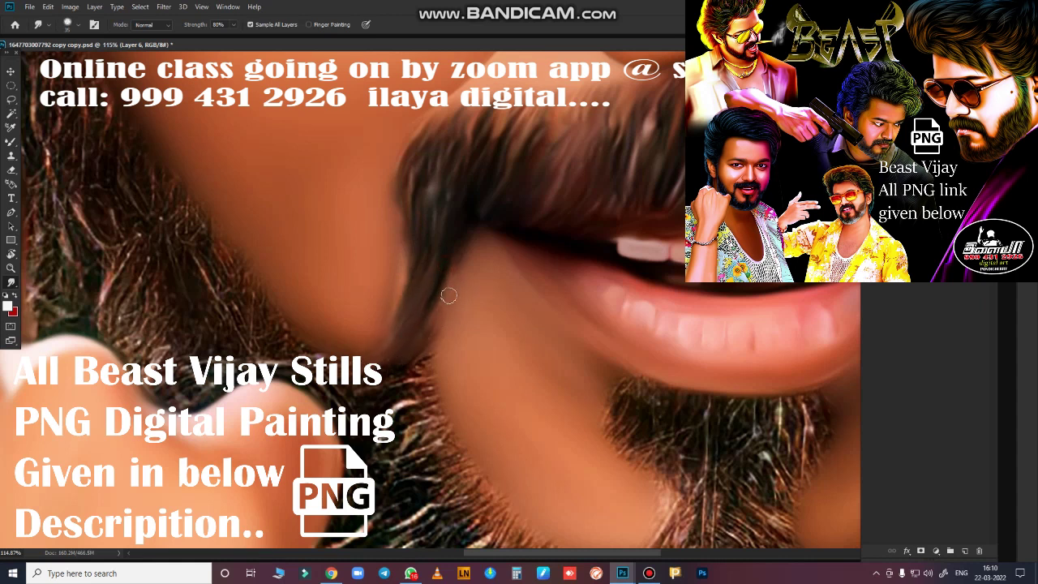
Smudge the dark hair edge beside the chin, blending skin tone into it
{"action": "left_click_drag", "start_coordinate": [463, 394], "coordinate": [544, 322]}
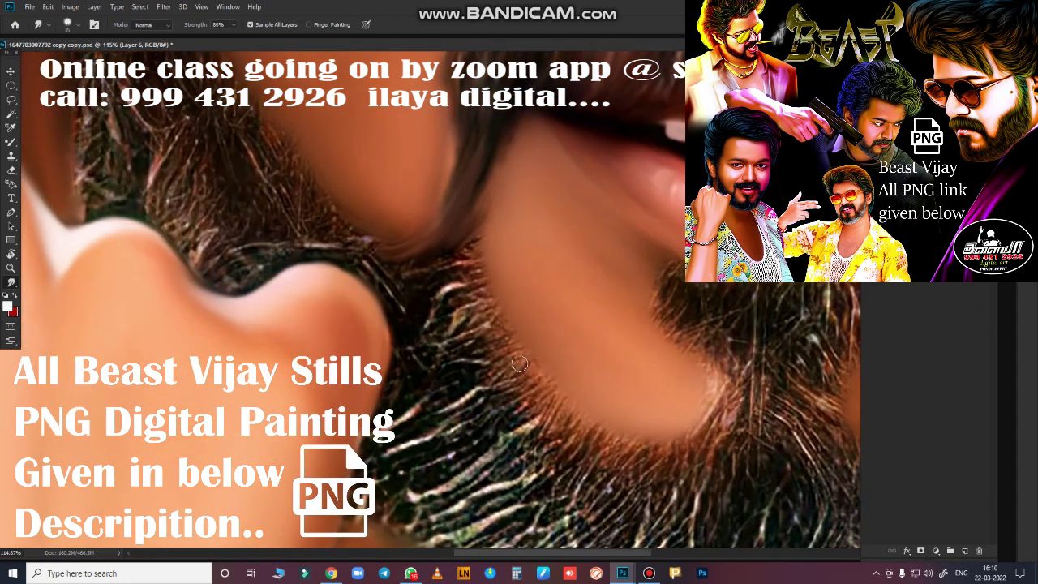
{"action": "mouse_move", "coordinate": [438, 280]}
{"action": "left_mouse_down"}
{"action": "mouse_move", "coordinate": [480, 313]}
{"action": "mouse_move", "coordinate": [504, 391]}
{"action": "mouse_move", "coordinate": [592, 456]}
{"action": "mouse_move", "coordinate": [577, 334]}
{"action": "left_mouse_up"}
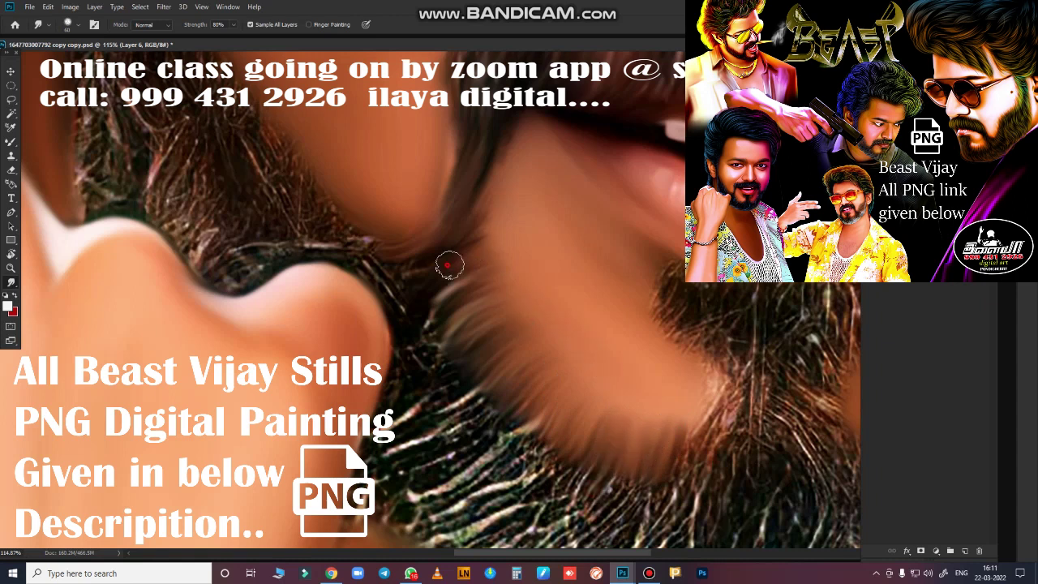
{"action": "left_click_drag", "start_coordinate": [449, 265], "coordinate": [500, 151]}
{"action": "mouse_move", "coordinate": [471, 119]}
{"action": "left_mouse_down"}
{"action": "mouse_move", "coordinate": [415, 274]}
{"action": "mouse_move", "coordinate": [381, 262]}
{"action": "mouse_move", "coordinate": [396, 278]}
{"action": "mouse_move", "coordinate": [396, 306]}
{"action": "left_mouse_up"}
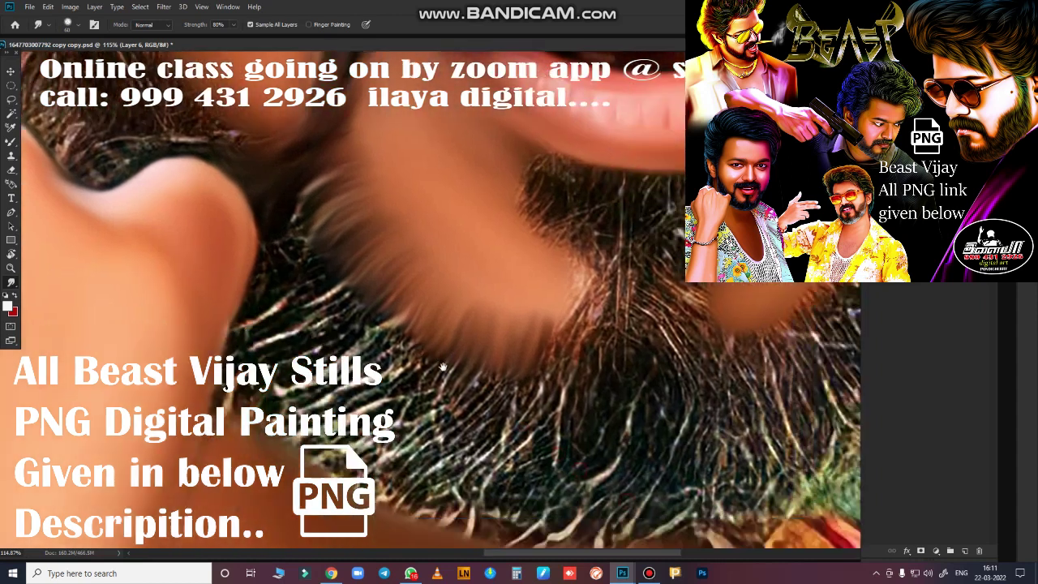
{"action": "scroll", "coordinate": [500, 351], "scroll_direction": "down", "scroll_amount": 5}
{"action": "mouse_move", "coordinate": [438, 352]}
{"action": "left_mouse_down"}
{"action": "mouse_move", "coordinate": [455, 293]}
{"action": "mouse_move", "coordinate": [485, 276]}
{"action": "mouse_move", "coordinate": [497, 244]}
{"action": "left_mouse_up"}
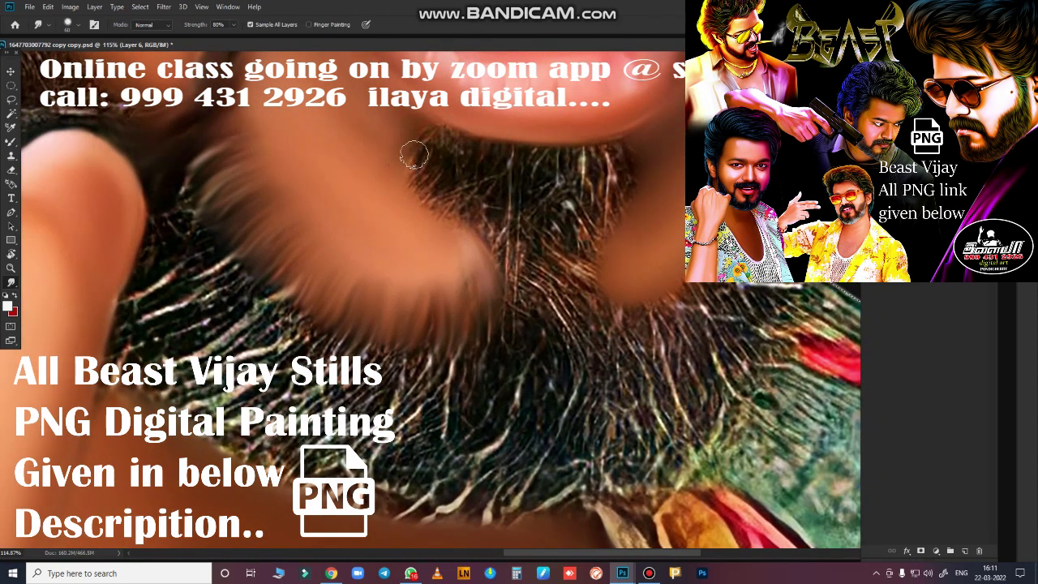
{"action": "mouse_move", "coordinate": [413, 154]}
{"action": "left_mouse_down"}
{"action": "mouse_move", "coordinate": [428, 185]}
{"action": "mouse_move", "coordinate": [483, 232]}
{"action": "mouse_move", "coordinate": [492, 189]}
{"action": "left_mouse_up"}
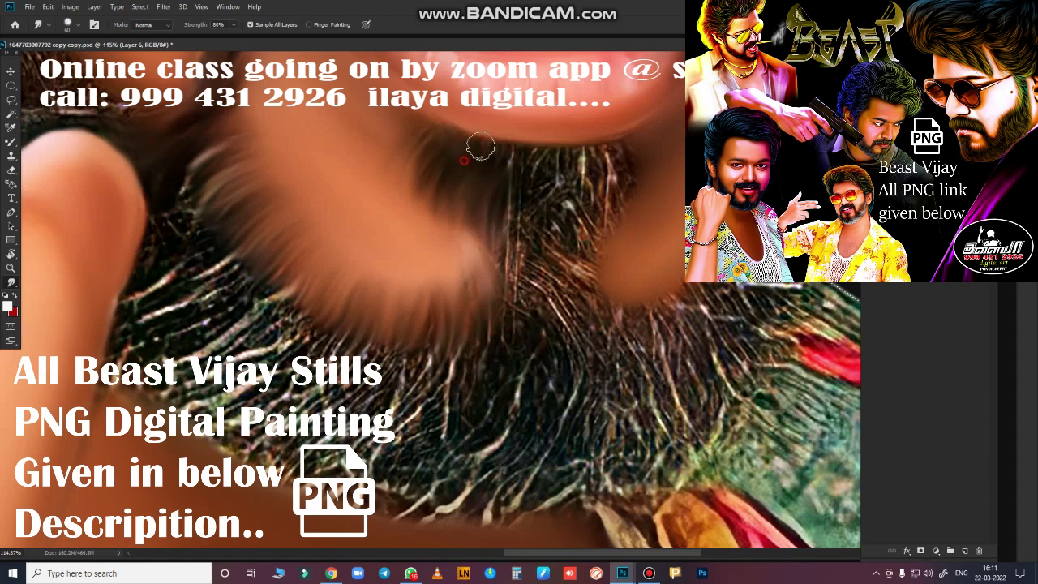
Smear the beard strands below the lower lip downward into the skin, rotating the view
{"action": "mouse_move", "coordinate": [480, 146]}
{"action": "left_mouse_down"}
{"action": "mouse_move", "coordinate": [519, 158]}
{"action": "mouse_move", "coordinate": [475, 301]}
{"action": "left_mouse_up"}
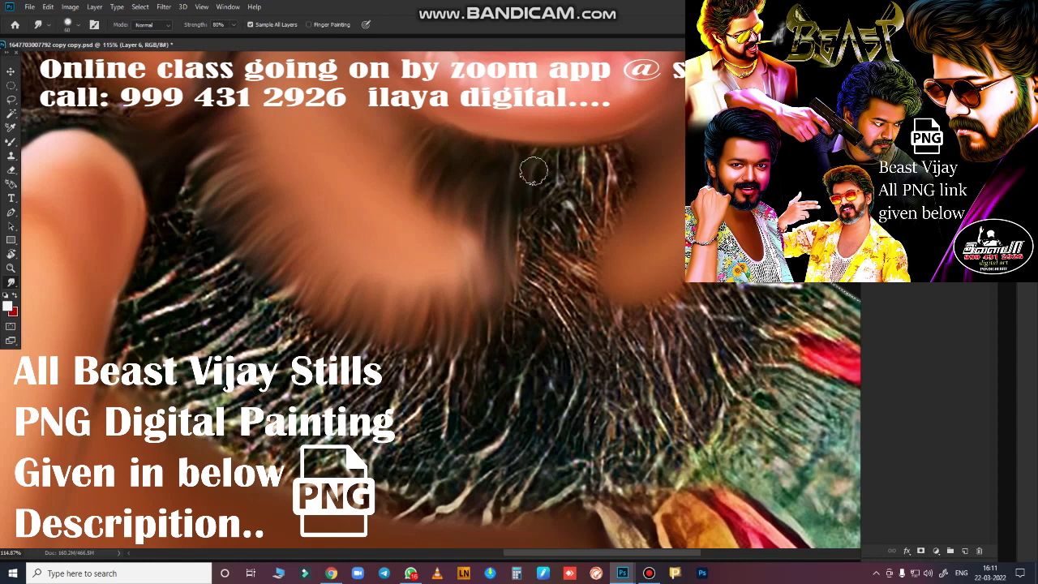
{"action": "mouse_move", "coordinate": [534, 171]}
{"action": "left_mouse_down"}
{"action": "mouse_move", "coordinate": [621, 169]}
{"action": "mouse_move", "coordinate": [586, 190]}
{"action": "mouse_move", "coordinate": [541, 155]}
{"action": "mouse_move", "coordinate": [596, 231]}
{"action": "mouse_move", "coordinate": [607, 186]}
{"action": "mouse_move", "coordinate": [582, 190]}
{"action": "mouse_move", "coordinate": [562, 268]}
{"action": "mouse_move", "coordinate": [531, 190]}
{"action": "mouse_move", "coordinate": [522, 280]}
{"action": "left_mouse_up"}
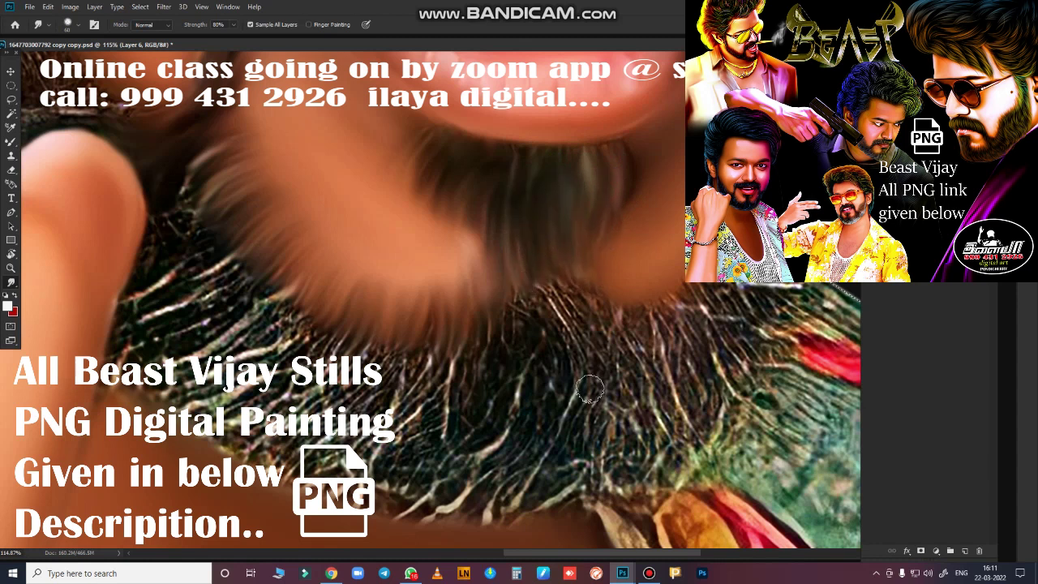
{"action": "left_click_drag", "start_coordinate": [538, 364], "coordinate": [461, 327]}
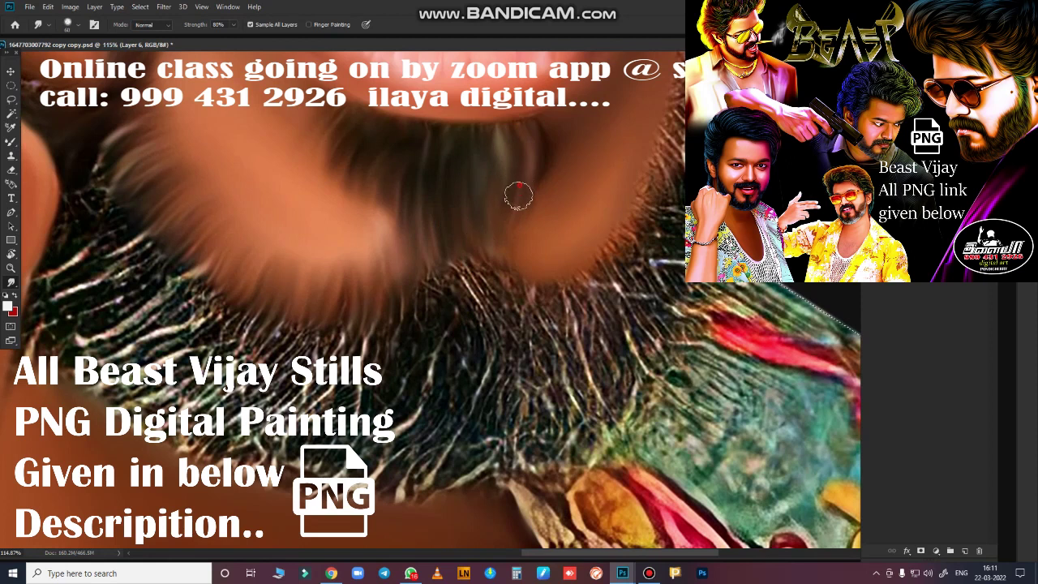
{"action": "left_click_drag", "start_coordinate": [519, 195], "coordinate": [530, 205]}
{"action": "mouse_move", "coordinate": [510, 292]}
{"action": "left_mouse_down"}
{"action": "mouse_move", "coordinate": [445, 258]}
{"action": "mouse_move", "coordinate": [459, 319]}
{"action": "left_mouse_up"}
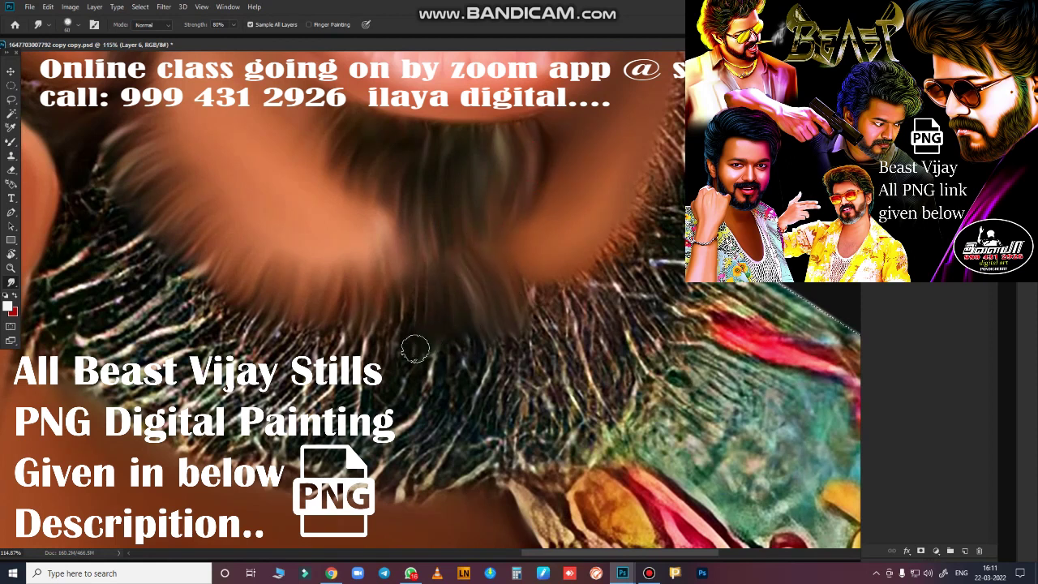
{"action": "left_click_drag", "start_coordinate": [465, 243], "coordinate": [342, 312]}
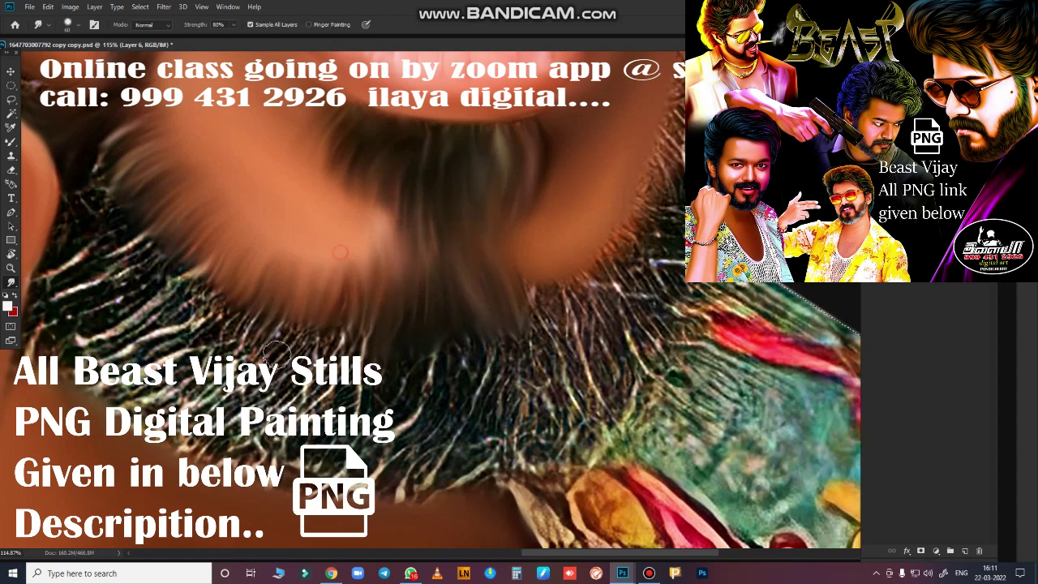
{"action": "left_click_drag", "start_coordinate": [641, 375], "coordinate": [610, 432]}
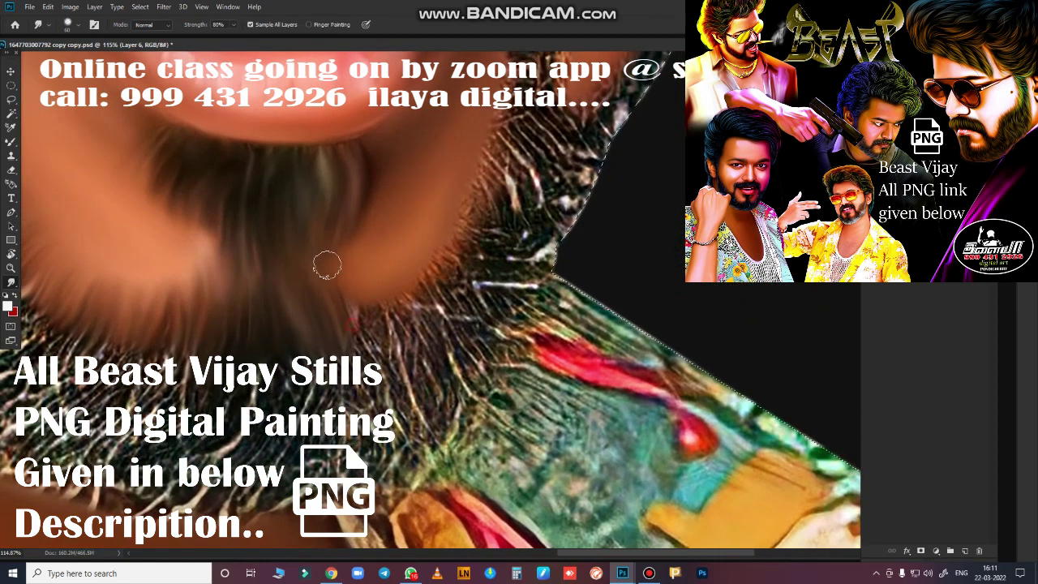
{"action": "mouse_move", "coordinate": [379, 338]}
{"action": "left_mouse_down"}
{"action": "mouse_move", "coordinate": [428, 232]}
{"action": "mouse_move", "coordinate": [491, 169]}
{"action": "mouse_move", "coordinate": [481, 114]}
{"action": "mouse_move", "coordinate": [524, 268]}
{"action": "mouse_move", "coordinate": [524, 255]}
{"action": "mouse_move", "coordinate": [551, 260]}
{"action": "mouse_move", "coordinate": [563, 276]}
{"action": "mouse_move", "coordinate": [570, 214]}
{"action": "mouse_move", "coordinate": [596, 226]}
{"action": "mouse_move", "coordinate": [570, 362]}
{"action": "mouse_move", "coordinate": [530, 278]}
{"action": "mouse_move", "coordinate": [511, 301]}
{"action": "mouse_move", "coordinate": [512, 364]}
{"action": "mouse_move", "coordinate": [507, 307]}
{"action": "left_mouse_up"}
Make one Smudge stroke along the jaw's skin edge, then zoom out and back in
{"action": "scroll", "coordinate": [575, 496], "scroll_direction": "up", "scroll_amount": 3}
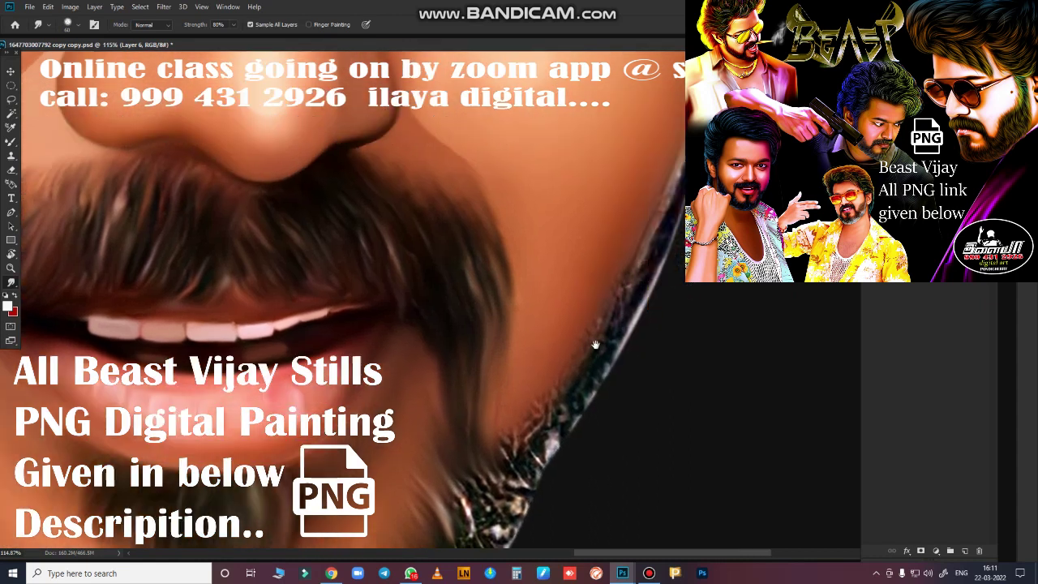
{"action": "scroll", "coordinate": [576, 496], "scroll_direction": "up", "scroll_amount": 2}
{"action": "left_click_drag", "start_coordinate": [621, 186], "coordinate": [675, 114]}
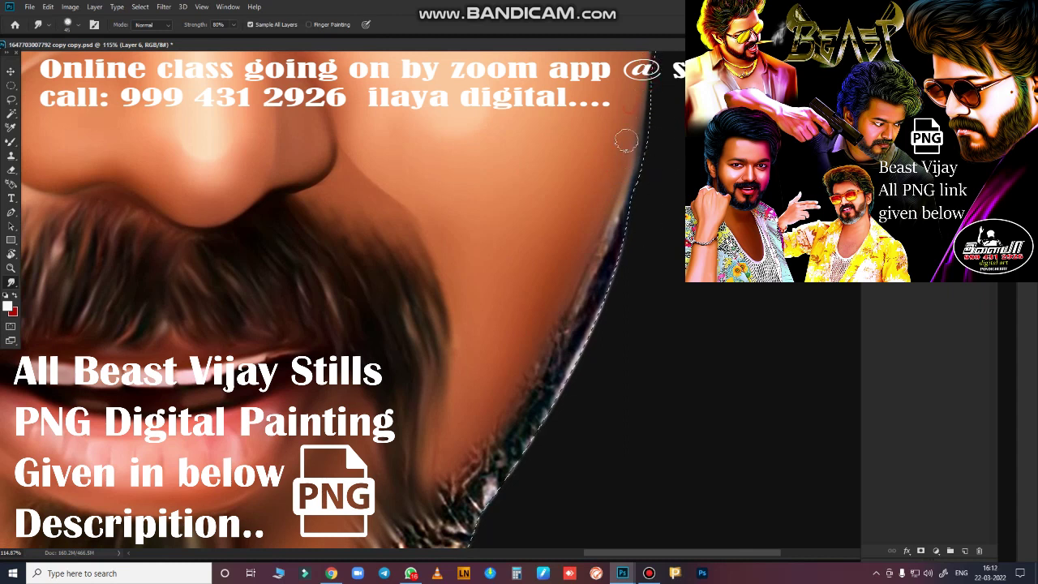
{"action": "scroll", "coordinate": [670, 210], "scroll_direction": "down", "scroll_amount": 2}
{"action": "scroll", "coordinate": [669, 210], "scroll_direction": "down", "scroll_amount": 2}
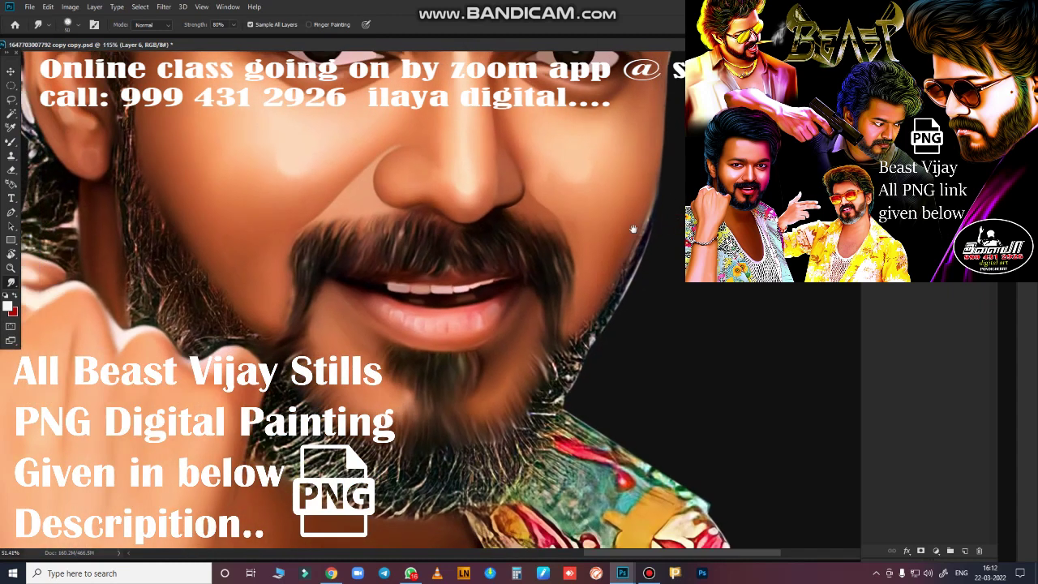
{"action": "scroll", "coordinate": [673, 210], "scroll_direction": "up", "scroll_amount": 1}
Smudge the dark beard strands down the jaw edge, then pan toward the chin
{"action": "scroll", "coordinate": [673, 210], "scroll_direction": "up", "scroll_amount": 1}
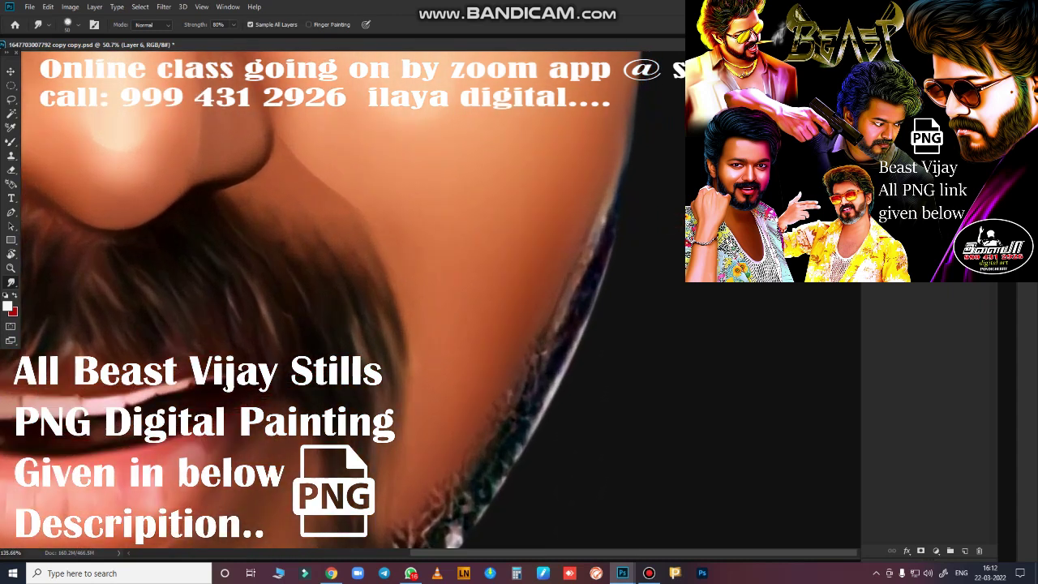
{"action": "scroll", "coordinate": [675, 221], "scroll_direction": "up", "scroll_amount": 1}
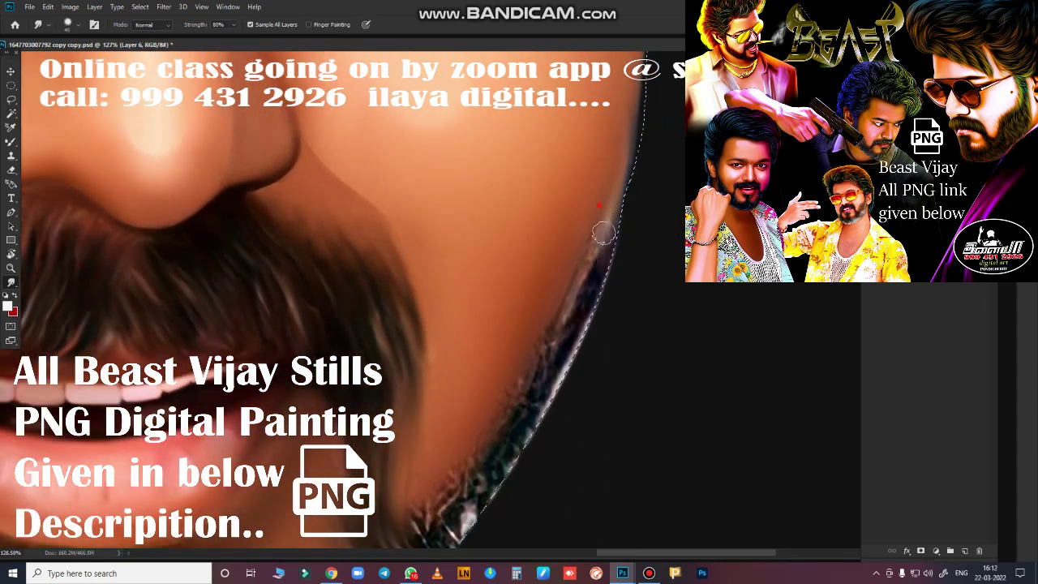
{"action": "left_click_drag", "start_coordinate": [572, 300], "coordinate": [564, 383]}
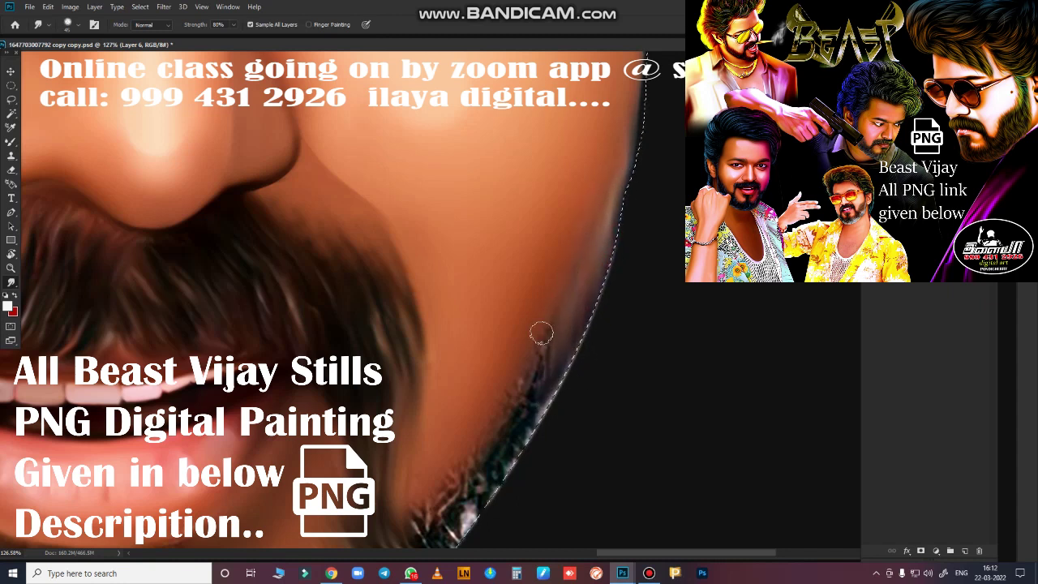
{"action": "left_click_drag", "start_coordinate": [542, 333], "coordinate": [524, 349]}
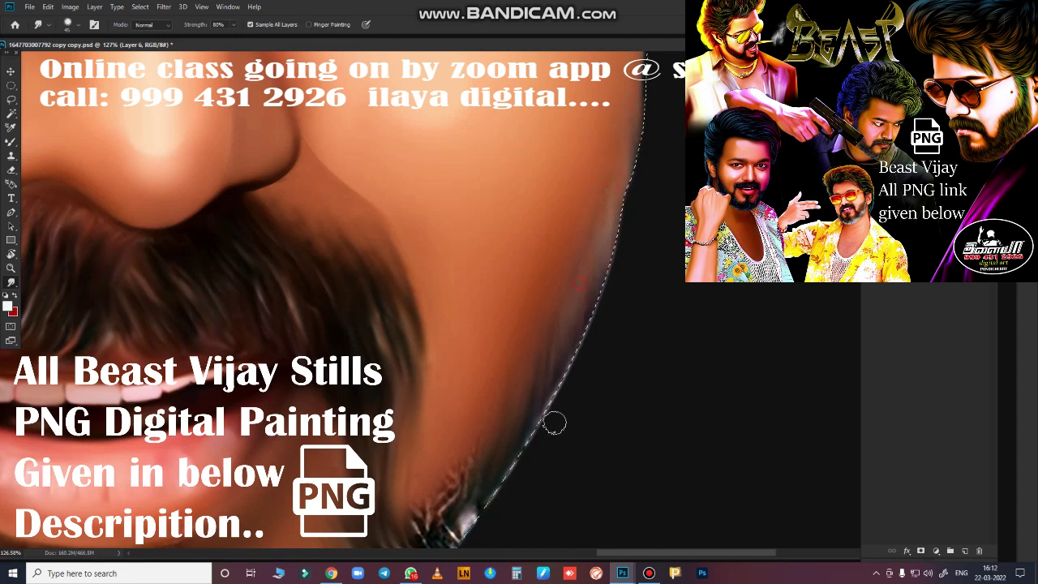
{"action": "left_click_drag", "start_coordinate": [509, 492], "coordinate": [680, 165]}
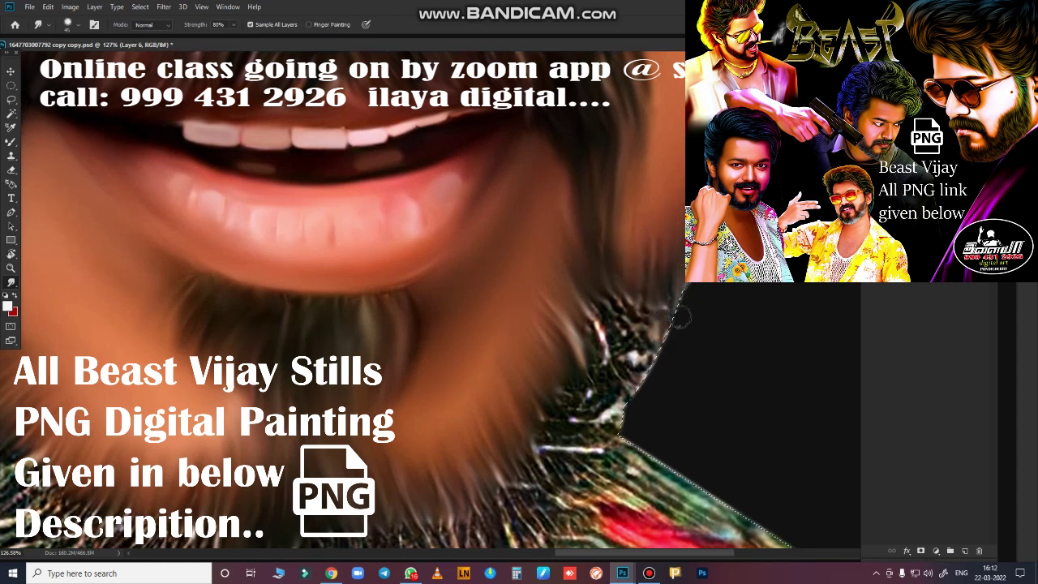
Smear the jaw-edge and under-chin beard strands into soft grey-brown strokes
{"action": "left_click_drag", "start_coordinate": [649, 296], "coordinate": [652, 365]}
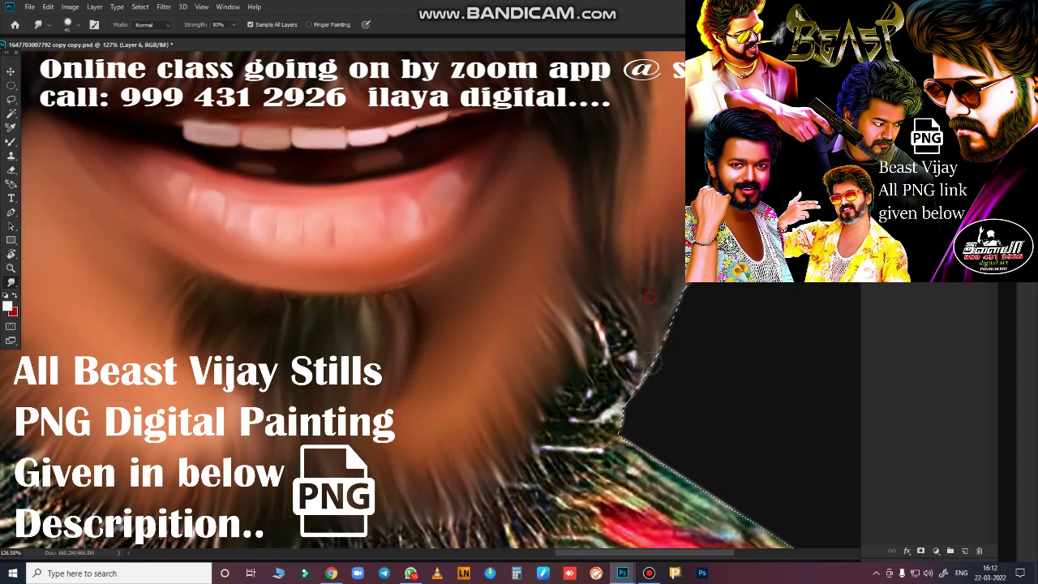
{"action": "mouse_move", "coordinate": [630, 326]}
{"action": "left_mouse_down"}
{"action": "mouse_move", "coordinate": [608, 377]}
{"action": "mouse_move", "coordinate": [621, 300]}
{"action": "mouse_move", "coordinate": [624, 397]}
{"action": "mouse_move", "coordinate": [588, 389]}
{"action": "mouse_move", "coordinate": [580, 430]}
{"action": "mouse_move", "coordinate": [600, 381]}
{"action": "mouse_move", "coordinate": [612, 422]}
{"action": "left_mouse_up"}
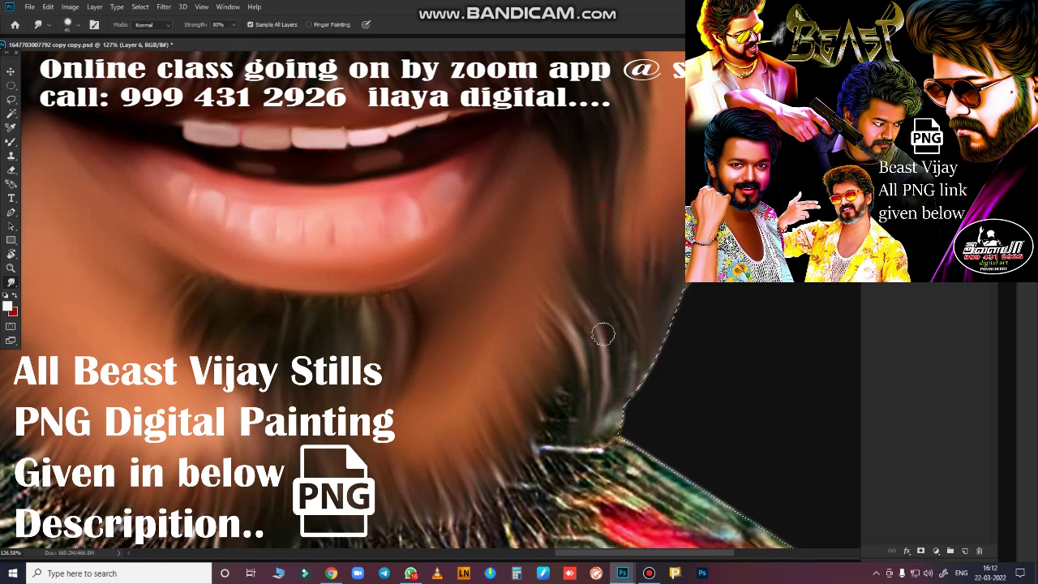
{"action": "mouse_move", "coordinate": [644, 318]}
{"action": "left_mouse_down"}
{"action": "mouse_move", "coordinate": [622, 385]}
{"action": "mouse_move", "coordinate": [746, 359]}
{"action": "mouse_move", "coordinate": [689, 414]}
{"action": "left_mouse_up"}
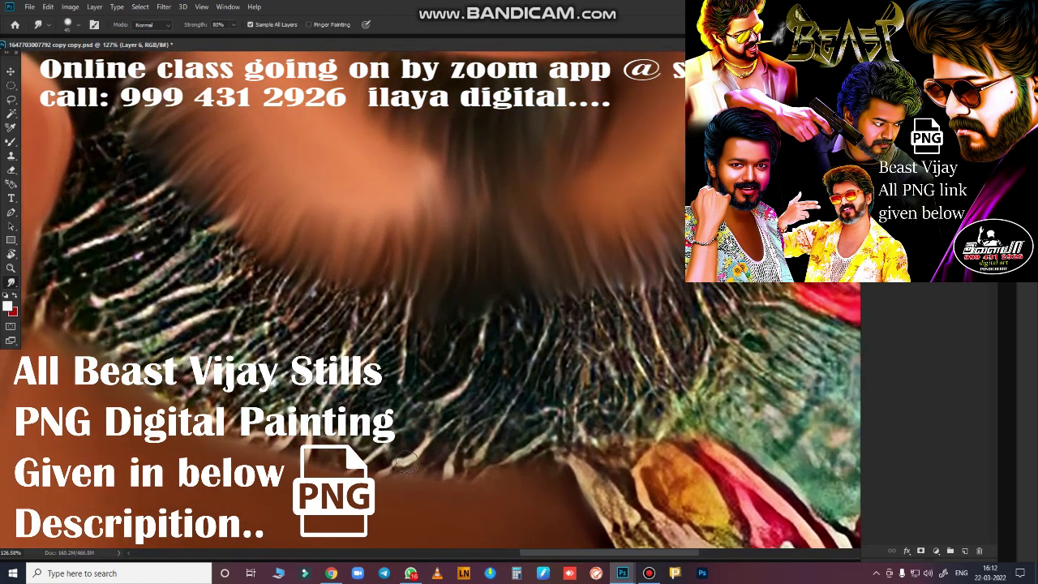
{"action": "mouse_move", "coordinate": [234, 426]}
{"action": "left_mouse_down"}
{"action": "mouse_move", "coordinate": [475, 413]}
{"action": "mouse_move", "coordinate": [447, 465]}
{"action": "mouse_move", "coordinate": [644, 393]}
{"action": "mouse_move", "coordinate": [729, 344]}
{"action": "mouse_move", "coordinate": [755, 294]}
{"action": "left_mouse_up"}
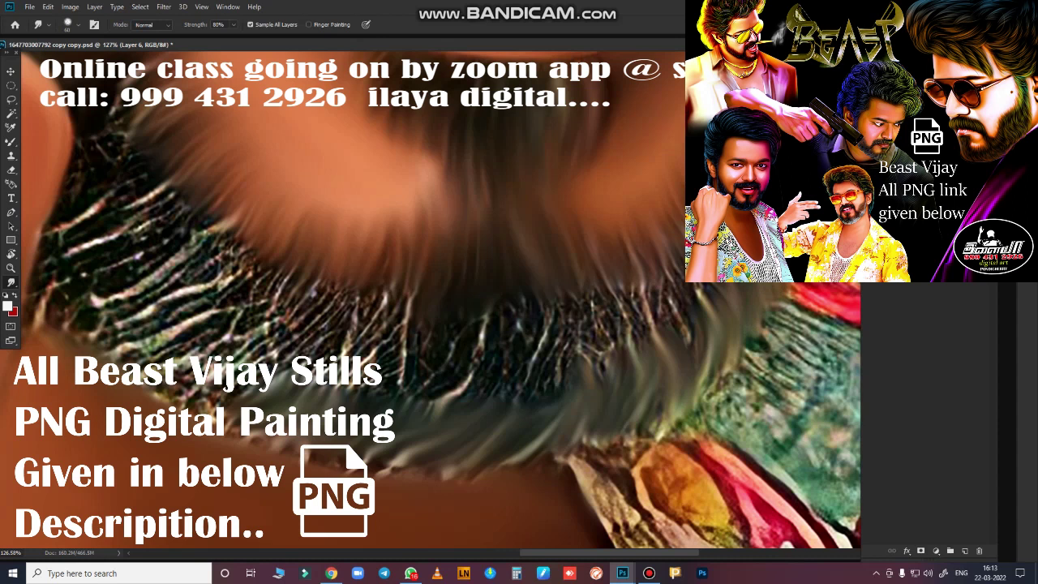
{"action": "mouse_move", "coordinate": [713, 309]}
{"action": "left_mouse_down"}
{"action": "mouse_move", "coordinate": [697, 292]}
{"action": "mouse_move", "coordinate": [639, 349]}
{"action": "mouse_move", "coordinate": [608, 338]}
{"action": "mouse_move", "coordinate": [573, 299]}
{"action": "mouse_move", "coordinate": [545, 323]}
{"action": "mouse_move", "coordinate": [535, 288]}
{"action": "left_mouse_up"}
{"action": "mouse_move", "coordinate": [414, 349]}
{"action": "left_mouse_down"}
{"action": "mouse_move", "coordinate": [381, 389]}
{"action": "mouse_move", "coordinate": [452, 329]}
{"action": "mouse_move", "coordinate": [466, 369]}
{"action": "mouse_move", "coordinate": [515, 347]}
{"action": "mouse_move", "coordinate": [563, 375]}
{"action": "mouse_move", "coordinate": [481, 359]}
{"action": "mouse_move", "coordinate": [538, 436]}
{"action": "left_mouse_up"}
{"action": "mouse_move", "coordinate": [707, 389]}
{"action": "left_mouse_down"}
{"action": "mouse_move", "coordinate": [689, 381]}
{"action": "mouse_move", "coordinate": [630, 423]}
{"action": "mouse_move", "coordinate": [540, 461]}
{"action": "mouse_move", "coordinate": [494, 441]}
{"action": "mouse_move", "coordinate": [340, 463]}
{"action": "mouse_move", "coordinate": [325, 438]}
{"action": "left_mouse_up"}
{"action": "left_click_drag", "start_coordinate": [516, 406], "coordinate": [783, 524]}
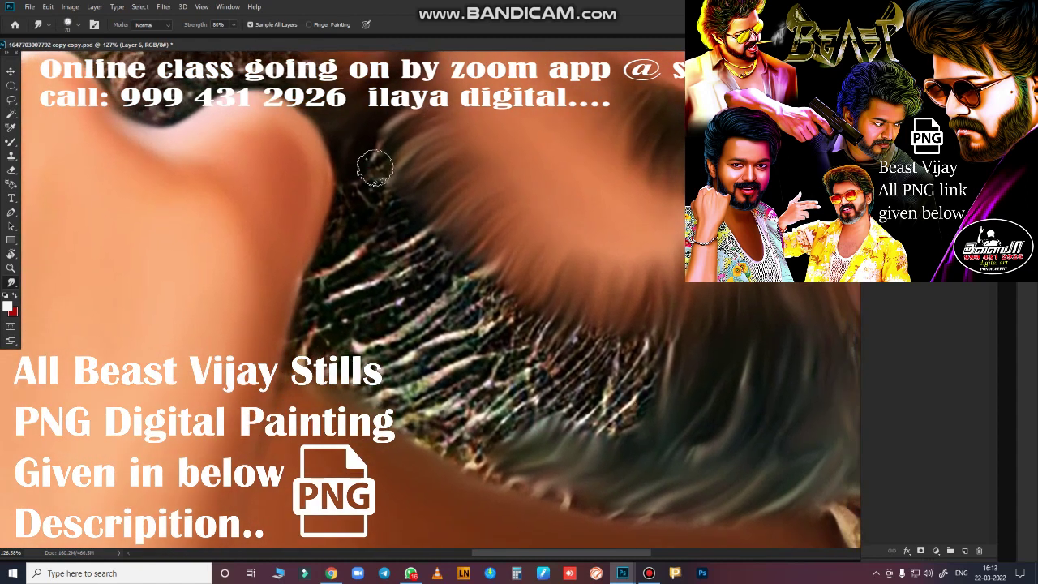
Smear the last upper and lower beard streaks smooth, then fit the whole portrait on screen
{"action": "mouse_move", "coordinate": [367, 232]}
{"action": "left_mouse_down"}
{"action": "mouse_move", "coordinate": [301, 324]}
{"action": "mouse_move", "coordinate": [309, 330]}
{"action": "left_mouse_up"}
{"action": "mouse_move", "coordinate": [326, 357]}
{"action": "left_mouse_down"}
{"action": "mouse_move", "coordinate": [384, 375]}
{"action": "mouse_move", "coordinate": [424, 408]}
{"action": "mouse_move", "coordinate": [403, 416]}
{"action": "mouse_move", "coordinate": [417, 429]}
{"action": "mouse_move", "coordinate": [537, 475]}
{"action": "mouse_move", "coordinate": [605, 484]}
{"action": "mouse_move", "coordinate": [625, 504]}
{"action": "left_mouse_up"}
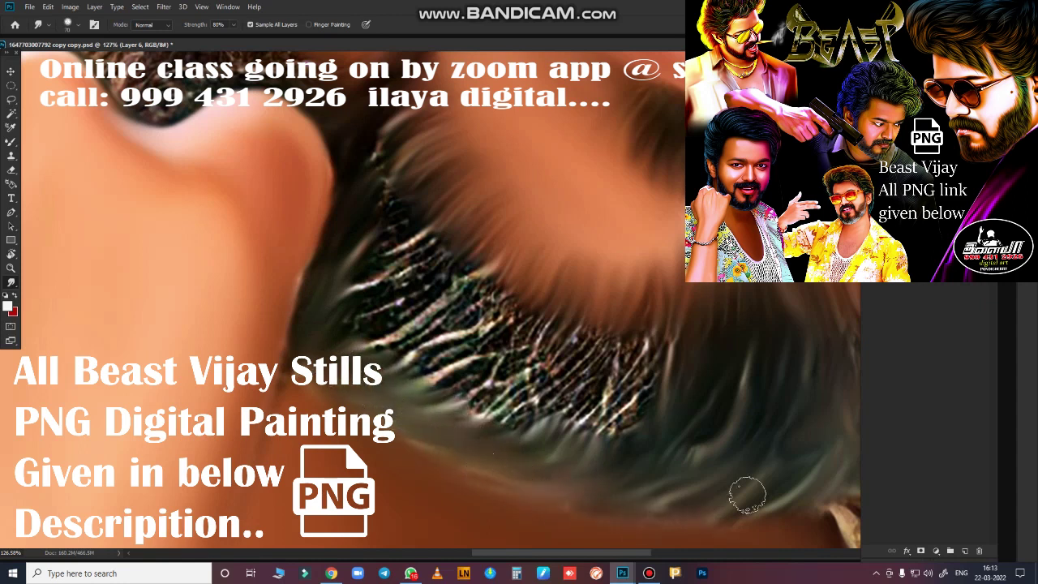
{"action": "mouse_move", "coordinate": [411, 144]}
{"action": "left_mouse_down"}
{"action": "mouse_move", "coordinate": [368, 241]}
{"action": "mouse_move", "coordinate": [410, 225]}
{"action": "mouse_move", "coordinate": [413, 259]}
{"action": "mouse_move", "coordinate": [382, 262]}
{"action": "mouse_move", "coordinate": [388, 347]}
{"action": "mouse_move", "coordinate": [478, 356]}
{"action": "left_mouse_up"}
{"action": "mouse_move", "coordinate": [347, 317]}
{"action": "left_mouse_down"}
{"action": "mouse_move", "coordinate": [428, 318]}
{"action": "mouse_move", "coordinate": [478, 264]}
{"action": "mouse_move", "coordinate": [481, 340]}
{"action": "mouse_move", "coordinate": [611, 319]}
{"action": "mouse_move", "coordinate": [660, 338]}
{"action": "mouse_move", "coordinate": [657, 365]}
{"action": "mouse_move", "coordinate": [563, 418]}
{"action": "mouse_move", "coordinate": [461, 384]}
{"action": "mouse_move", "coordinate": [449, 343]}
{"action": "mouse_move", "coordinate": [443, 361]}
{"action": "left_mouse_up"}
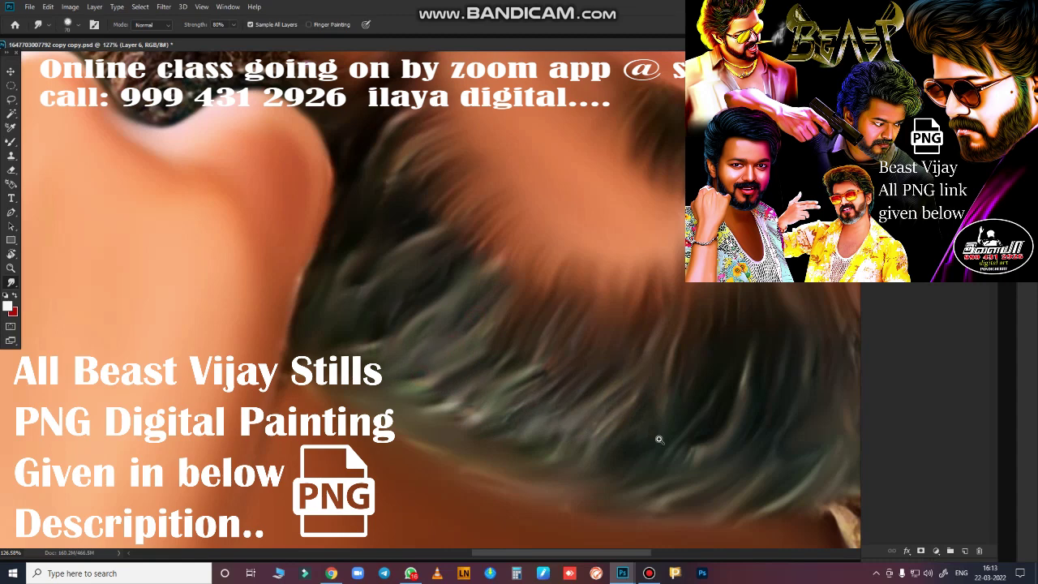
{"action": "key", "text": "ctrl+0"}
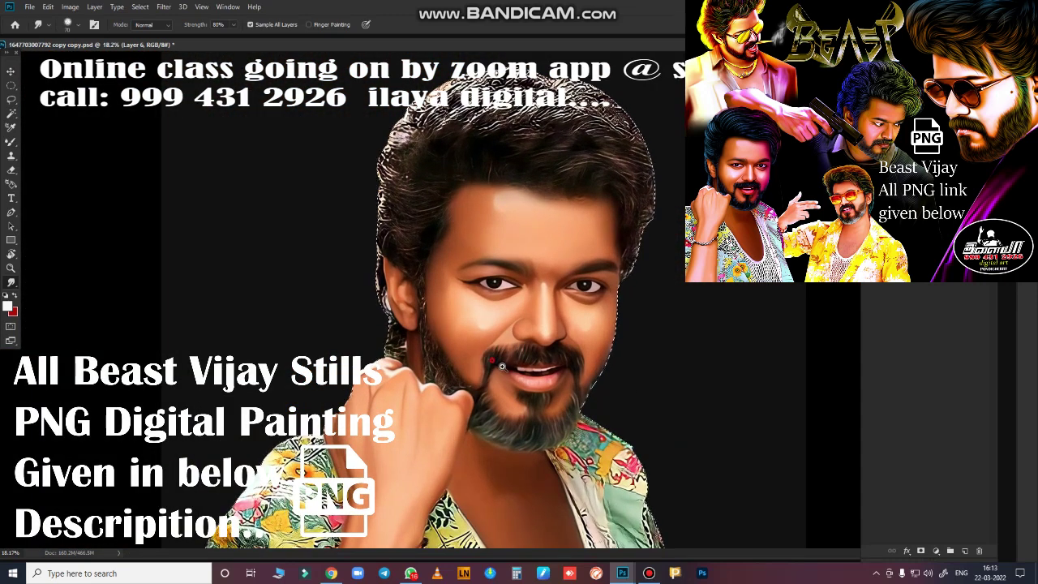
Zoom in on the ear and smudge the hair strands beside it and below it
{"action": "scroll", "coordinate": [579, 366], "scroll_direction": "up", "scroll_amount": 5}
{"action": "mouse_move", "coordinate": [541, 353]}
{"action": "left_mouse_down"}
{"action": "mouse_move", "coordinate": [576, 173]}
{"action": "mouse_move", "coordinate": [527, 132]}
{"action": "left_mouse_up"}
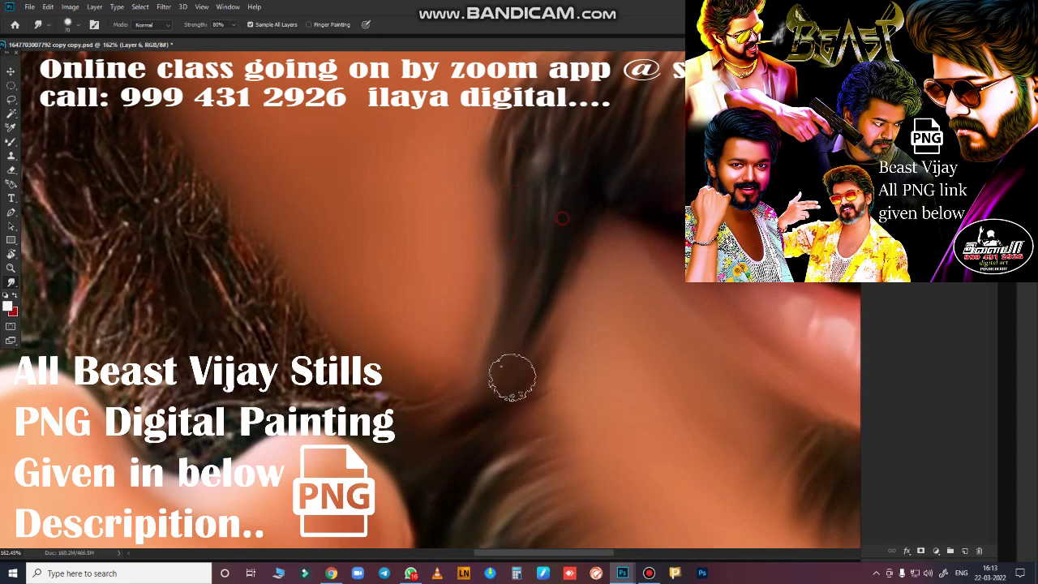
{"action": "mouse_move", "coordinate": [264, 322]}
{"action": "left_mouse_down"}
{"action": "mouse_move", "coordinate": [698, 343]}
{"action": "mouse_move", "coordinate": [634, 350]}
{"action": "mouse_move", "coordinate": [443, 307]}
{"action": "left_mouse_up"}
{"action": "scroll", "coordinate": [633, 350], "scroll_direction": "down", "scroll_amount": 3}
{"action": "scroll", "coordinate": [444, 308], "scroll_direction": "up", "scroll_amount": 2}
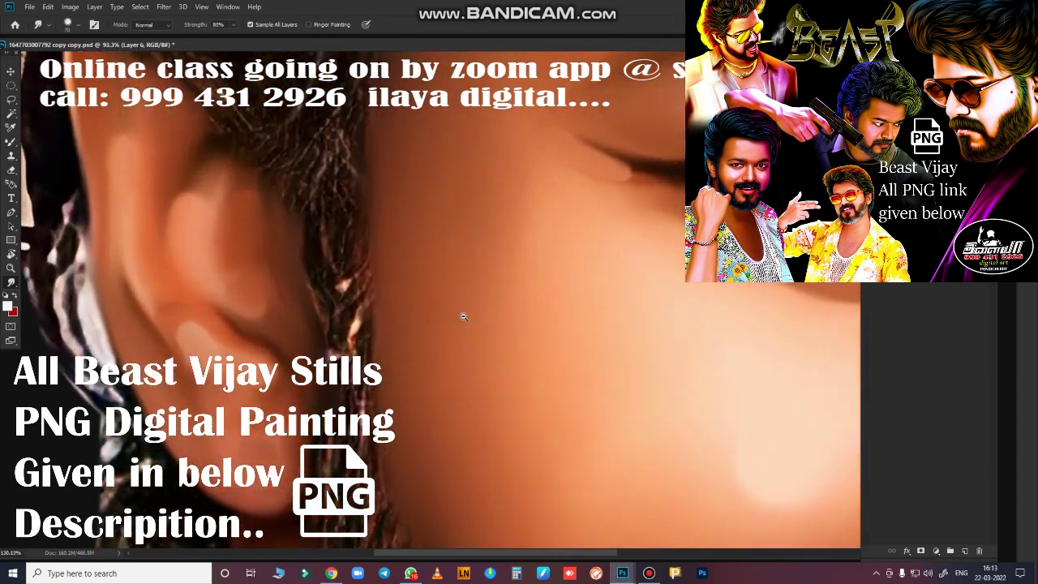
{"action": "scroll", "coordinate": [463, 313], "scroll_direction": "up", "scroll_amount": 2}
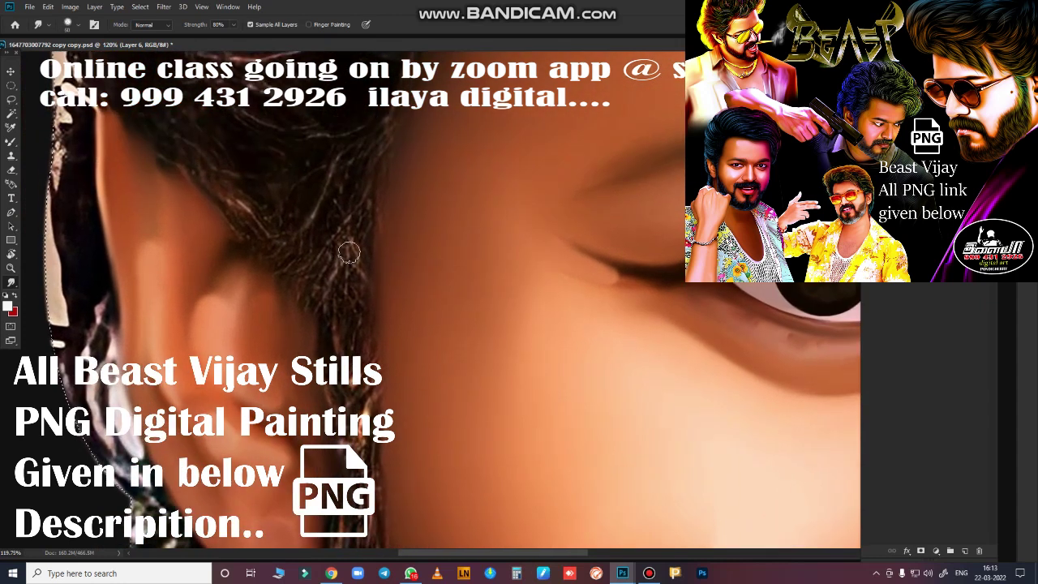
{"action": "mouse_move", "coordinate": [348, 252]}
{"action": "left_mouse_down"}
{"action": "mouse_move", "coordinate": [349, 276]}
{"action": "mouse_move", "coordinate": [368, 247]}
{"action": "left_mouse_up"}
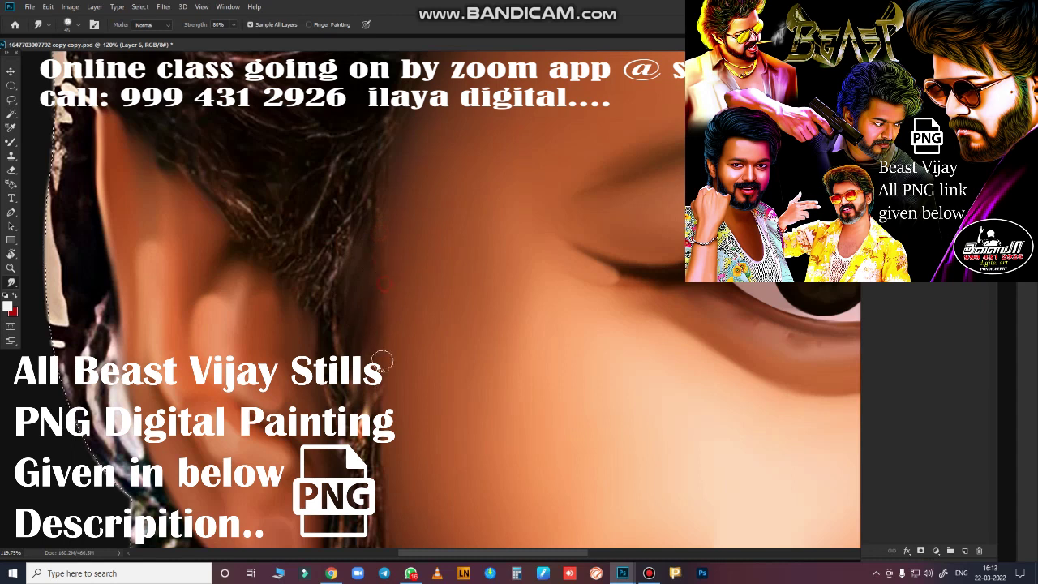
{"action": "mouse_move", "coordinate": [341, 272]}
{"action": "left_mouse_down"}
{"action": "mouse_move", "coordinate": [328, 365]}
{"action": "mouse_move", "coordinate": [347, 306]}
{"action": "left_mouse_up"}
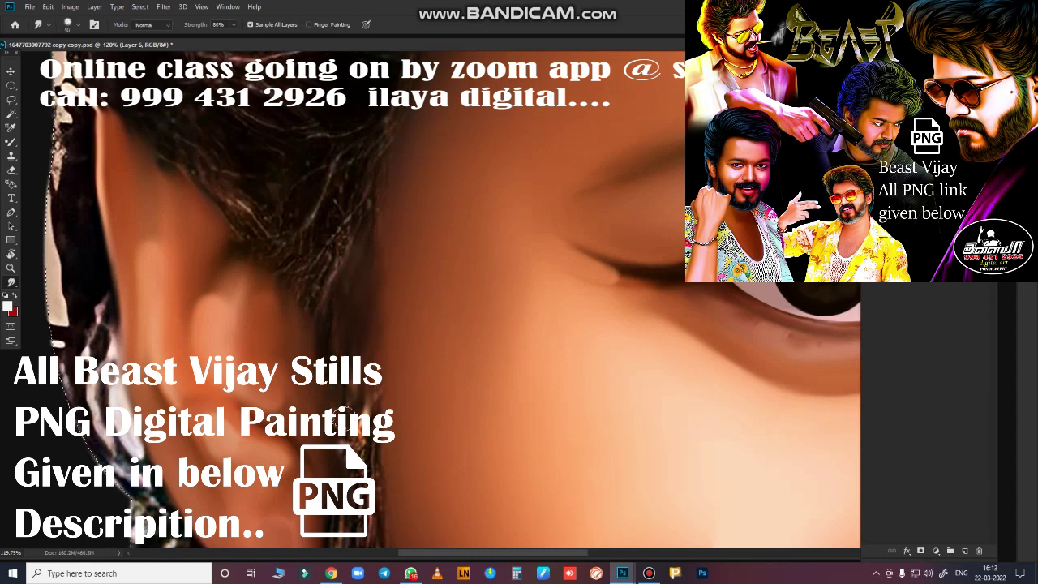
{"action": "left_click_drag", "start_coordinate": [345, 417], "coordinate": [377, 392]}
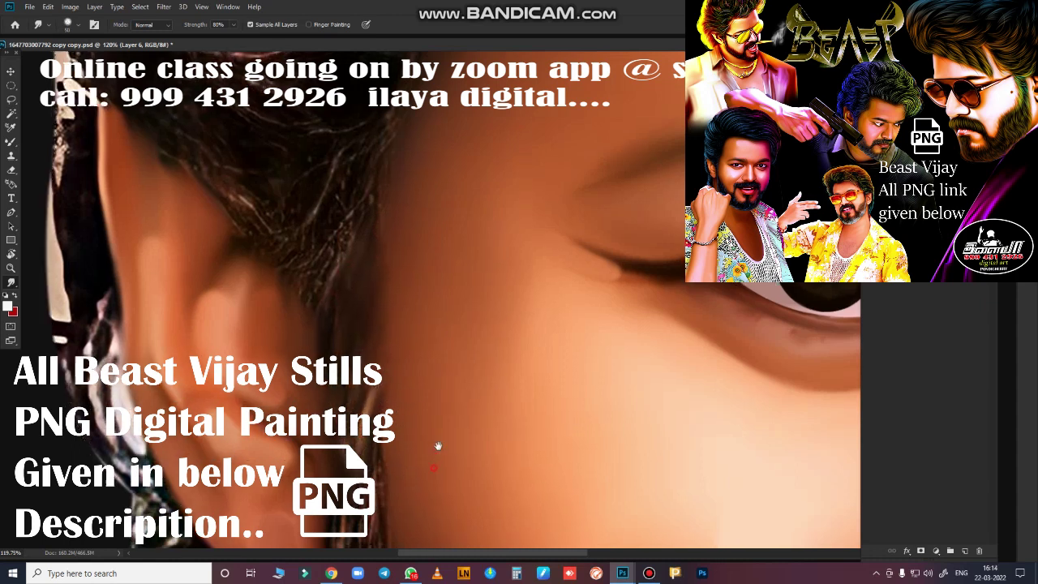
{"action": "left_click_drag", "start_coordinate": [438, 441], "coordinate": [447, 234]}
{"action": "mouse_move", "coordinate": [400, 288]}
{"action": "left_mouse_down"}
{"action": "mouse_move", "coordinate": [441, 216]}
{"action": "mouse_move", "coordinate": [440, 371]}
{"action": "mouse_move", "coordinate": [402, 325]}
{"action": "left_mouse_up"}
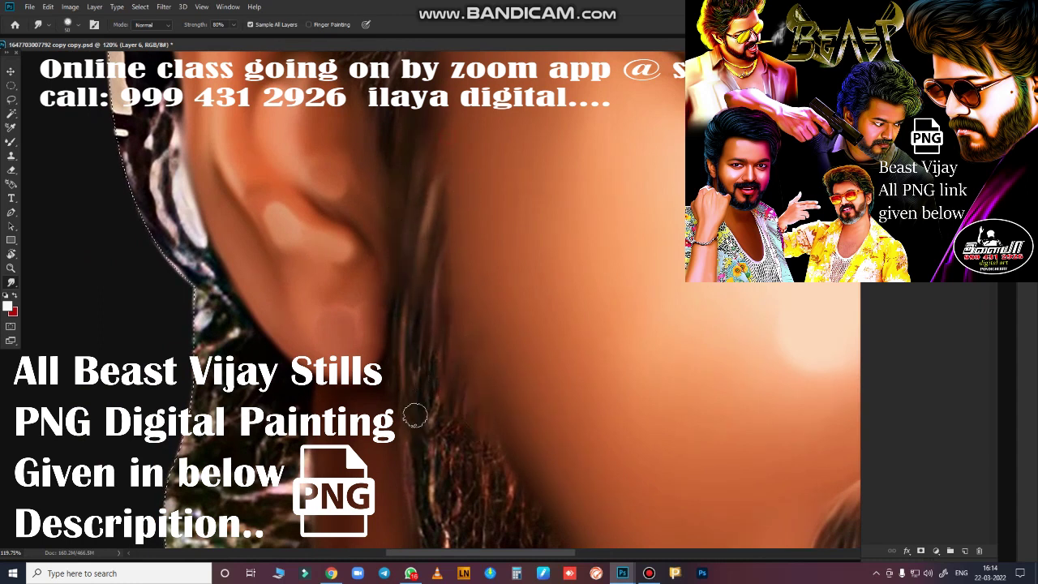
{"action": "left_click_drag", "start_coordinate": [530, 390], "coordinate": [490, 227]}
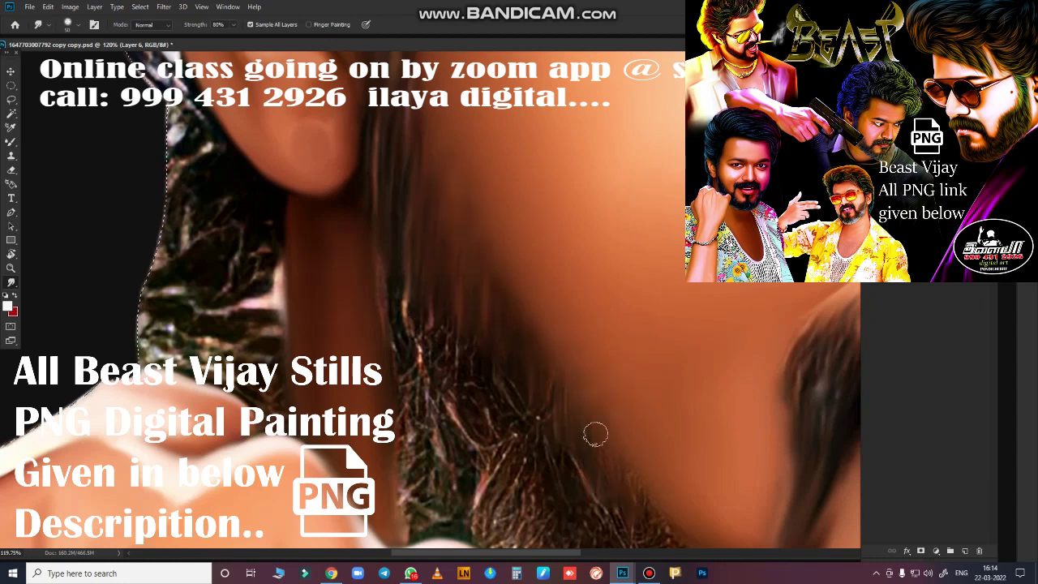
{"action": "left_click_drag", "start_coordinate": [649, 481], "coordinate": [429, 215]}
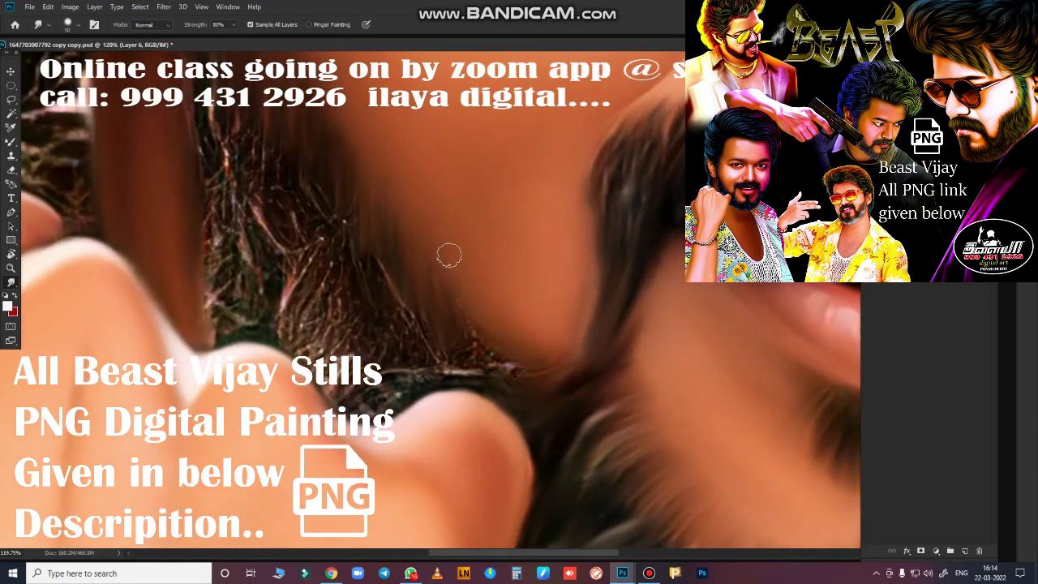
Smear the dark hair strands down along the neck and shoulder, panning between strokes
{"action": "left_click_drag", "start_coordinate": [463, 333], "coordinate": [512, 373]}
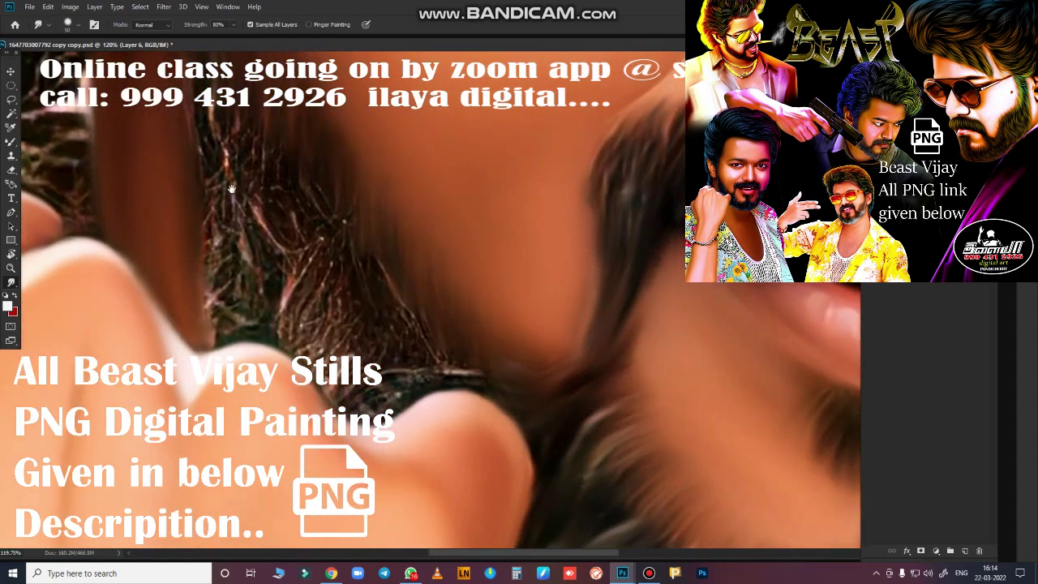
{"action": "left_click_drag", "start_coordinate": [231, 188], "coordinate": [339, 345]}
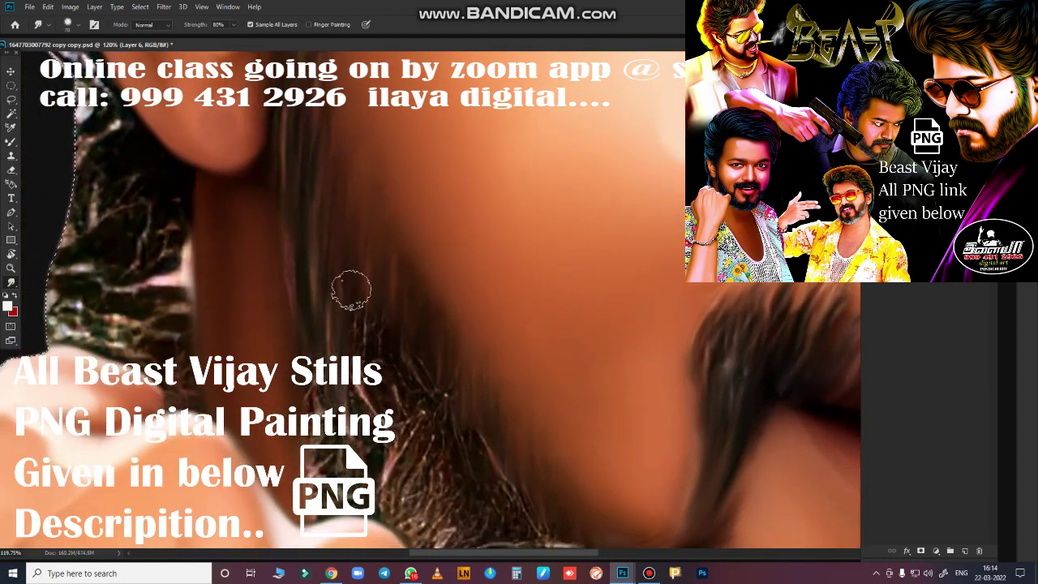
{"action": "mouse_move", "coordinate": [359, 295]}
{"action": "left_mouse_down"}
{"action": "mouse_move", "coordinate": [379, 430]}
{"action": "mouse_move", "coordinate": [402, 405]}
{"action": "mouse_move", "coordinate": [419, 408]}
{"action": "mouse_move", "coordinate": [459, 446]}
{"action": "mouse_move", "coordinate": [409, 316]}
{"action": "left_mouse_up"}
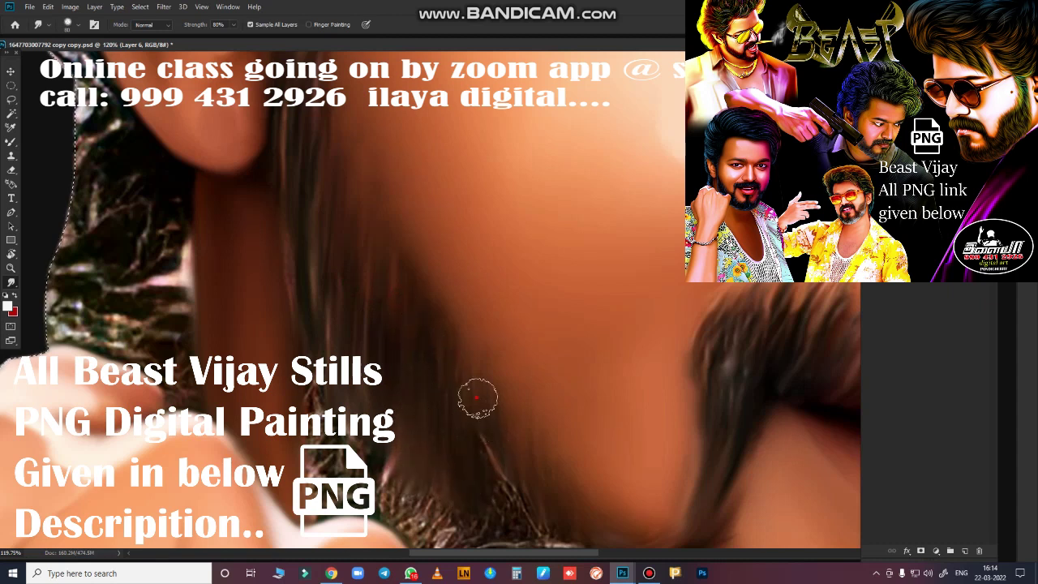
{"action": "mouse_move", "coordinate": [477, 398]}
{"action": "left_mouse_down"}
{"action": "mouse_move", "coordinate": [525, 519]}
{"action": "mouse_move", "coordinate": [503, 394]}
{"action": "mouse_move", "coordinate": [486, 468]}
{"action": "mouse_move", "coordinate": [398, 348]}
{"action": "mouse_move", "coordinate": [391, 224]}
{"action": "mouse_move", "coordinate": [338, 96]}
{"action": "mouse_move", "coordinate": [352, 117]}
{"action": "left_mouse_up"}
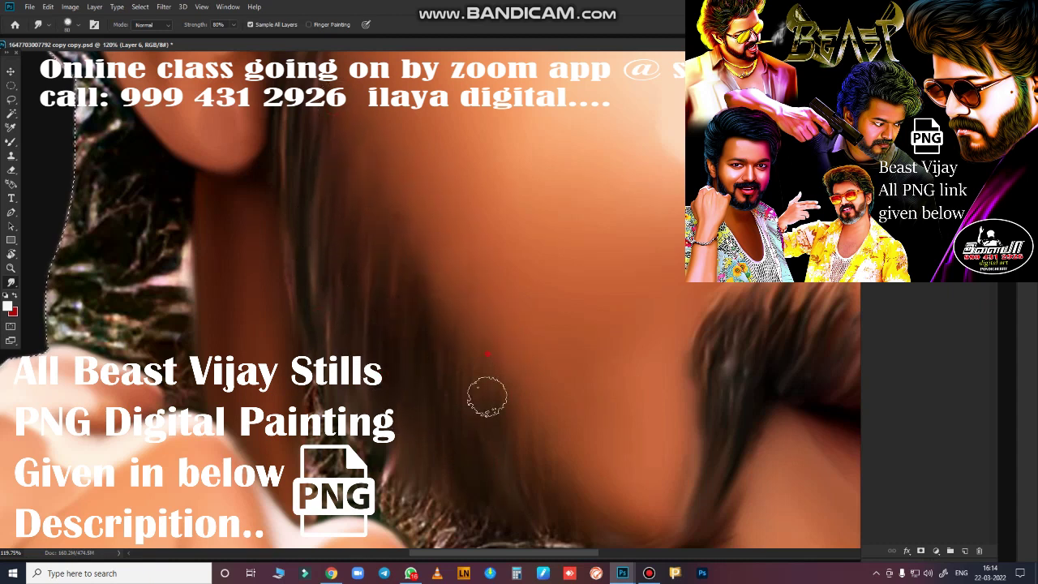
{"action": "mouse_move", "coordinate": [508, 456]}
{"action": "left_mouse_down"}
{"action": "mouse_move", "coordinate": [532, 303]}
{"action": "mouse_move", "coordinate": [516, 141]}
{"action": "left_mouse_up"}
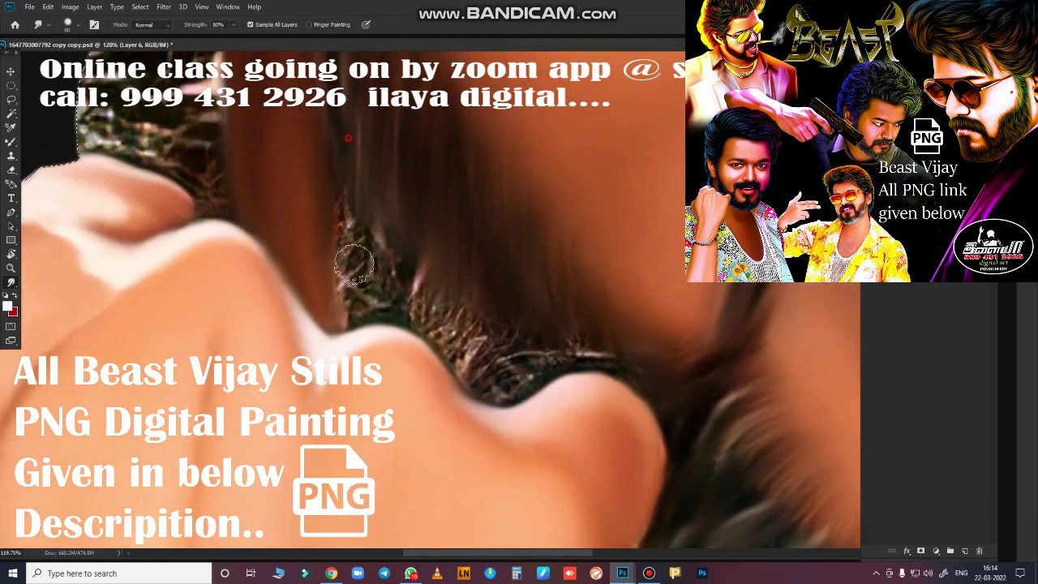
{"action": "mouse_move", "coordinate": [375, 201]}
{"action": "left_mouse_down"}
{"action": "mouse_move", "coordinate": [416, 327]}
{"action": "mouse_move", "coordinate": [459, 289]}
{"action": "mouse_move", "coordinate": [519, 369]}
{"action": "mouse_move", "coordinate": [551, 325]}
{"action": "mouse_move", "coordinate": [622, 351]}
{"action": "left_mouse_up"}
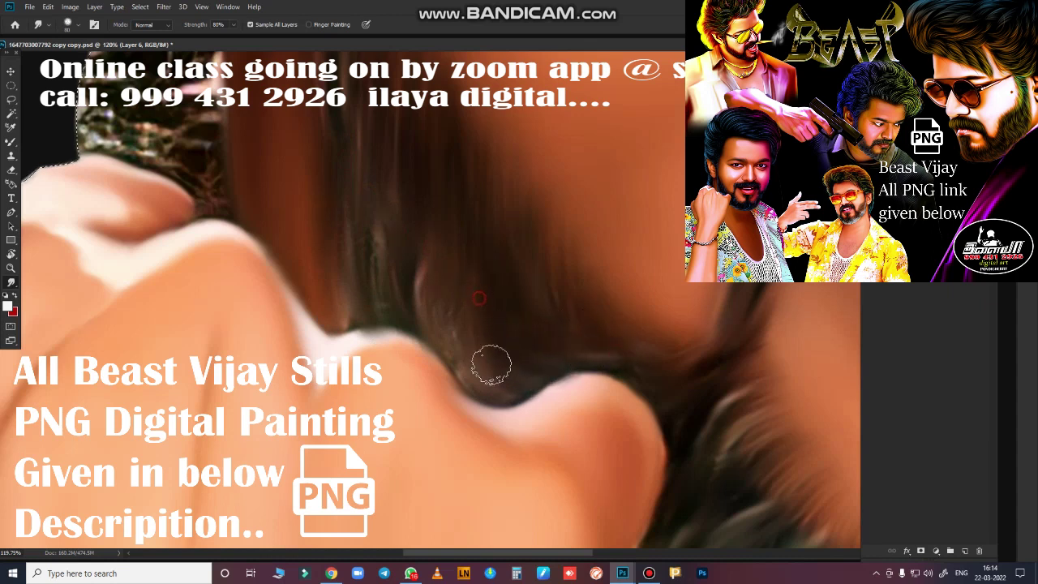
{"action": "left_click_drag", "start_coordinate": [463, 371], "coordinate": [373, 214]}
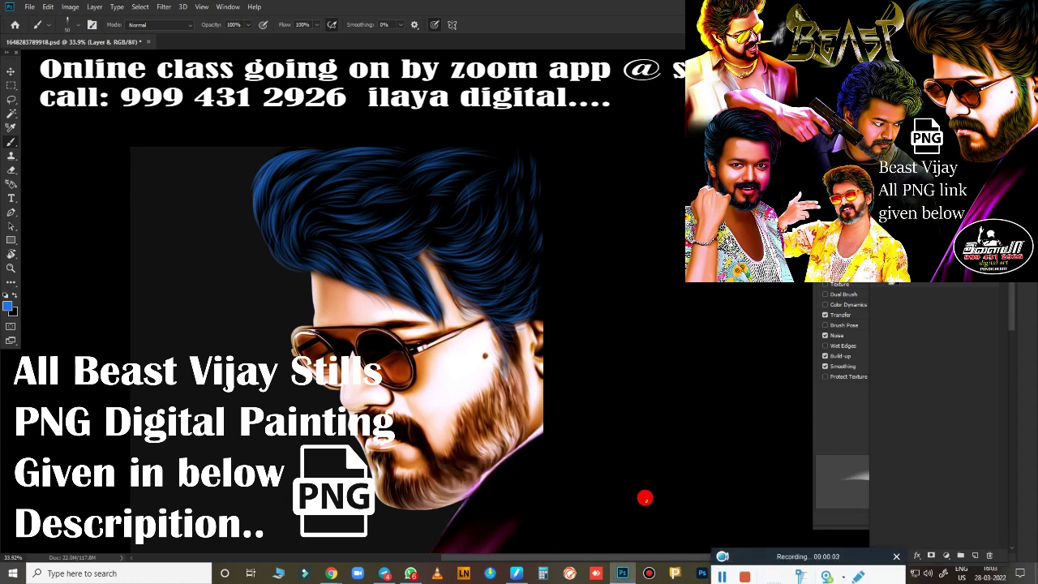
{"action": "left_click", "coordinate": [914, 554]}
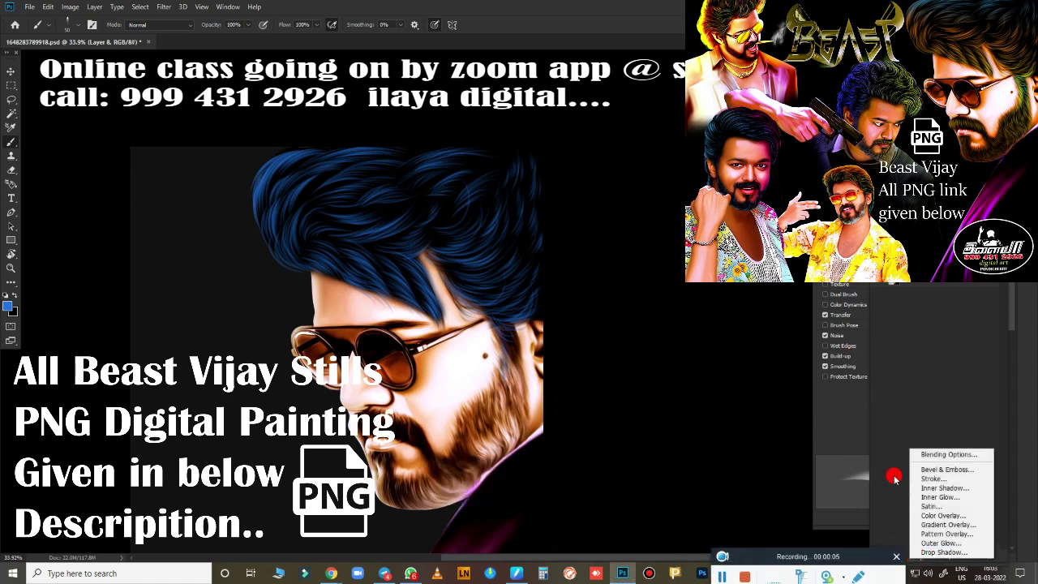
{"action": "left_click", "coordinate": [924, 525]}
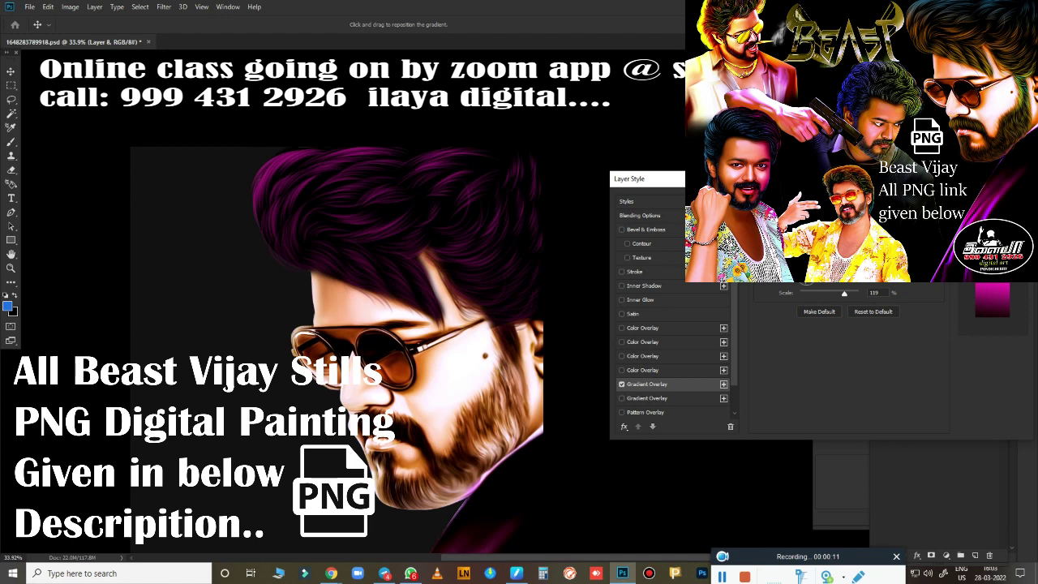
{"action": "left_click", "coordinate": [894, 293]}
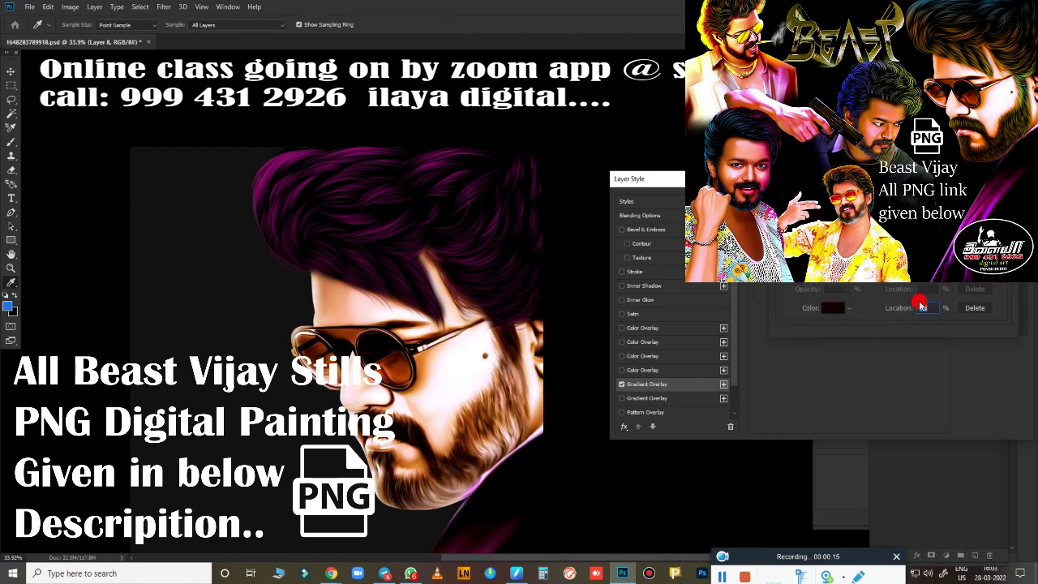
{"action": "left_click", "coordinate": [833, 308]}
{"action": "left_click", "coordinate": [831, 347]}
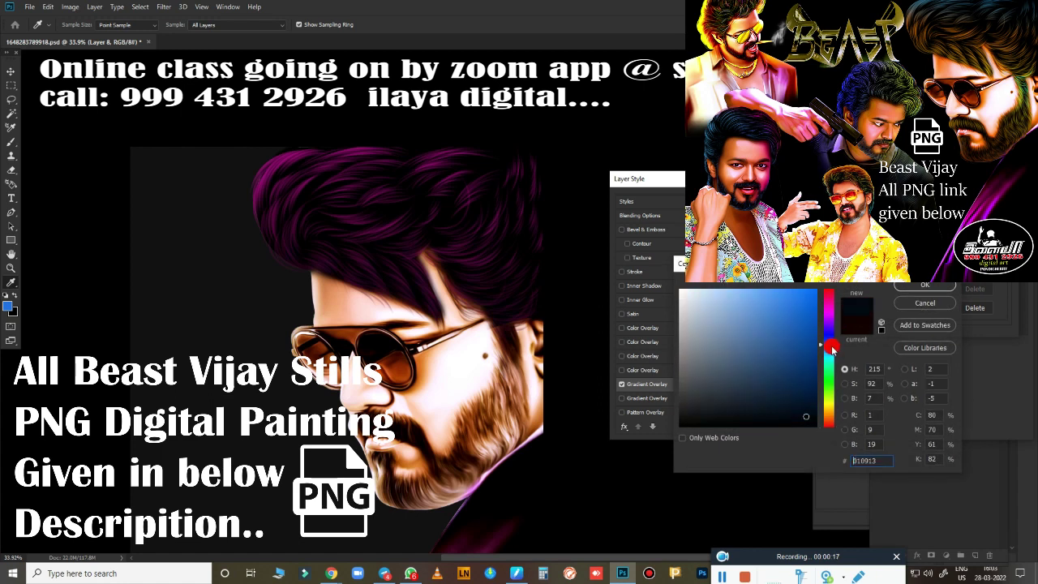
{"action": "left_click", "coordinate": [802, 347]}
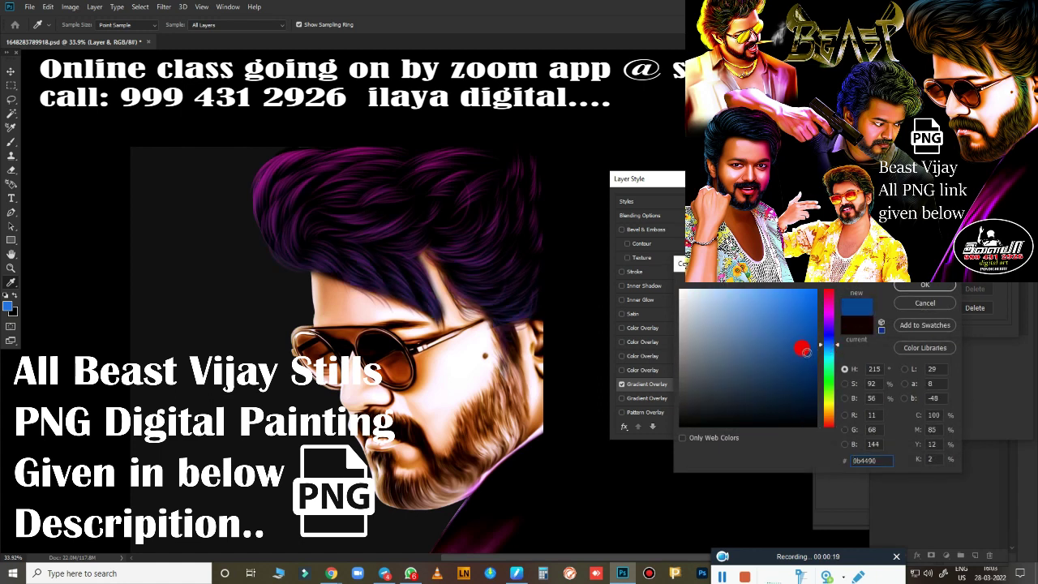
{"action": "left_click_drag", "start_coordinate": [808, 340], "coordinate": [813, 330]}
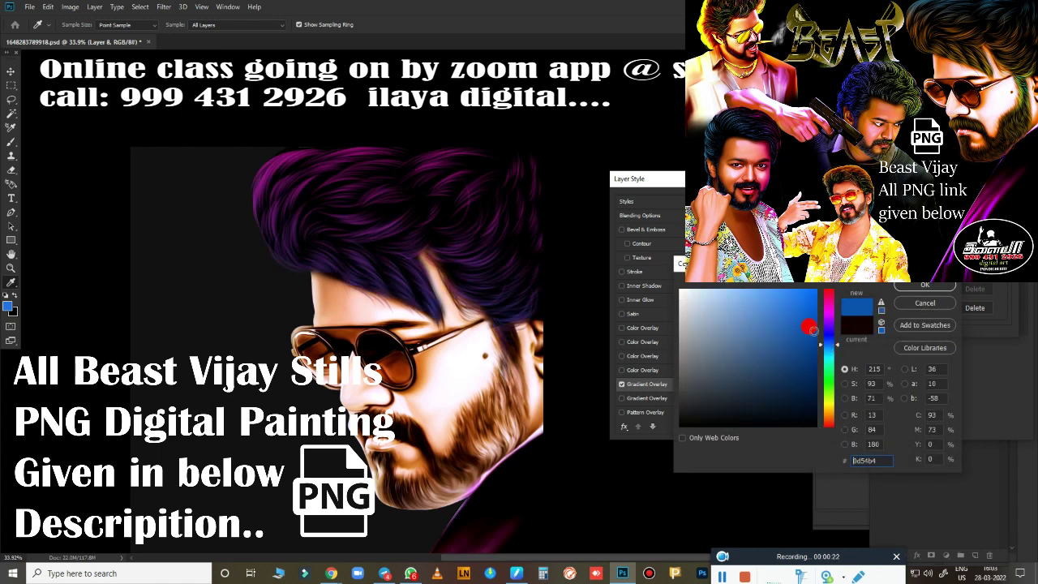
{"action": "left_click", "coordinate": [924, 286]}
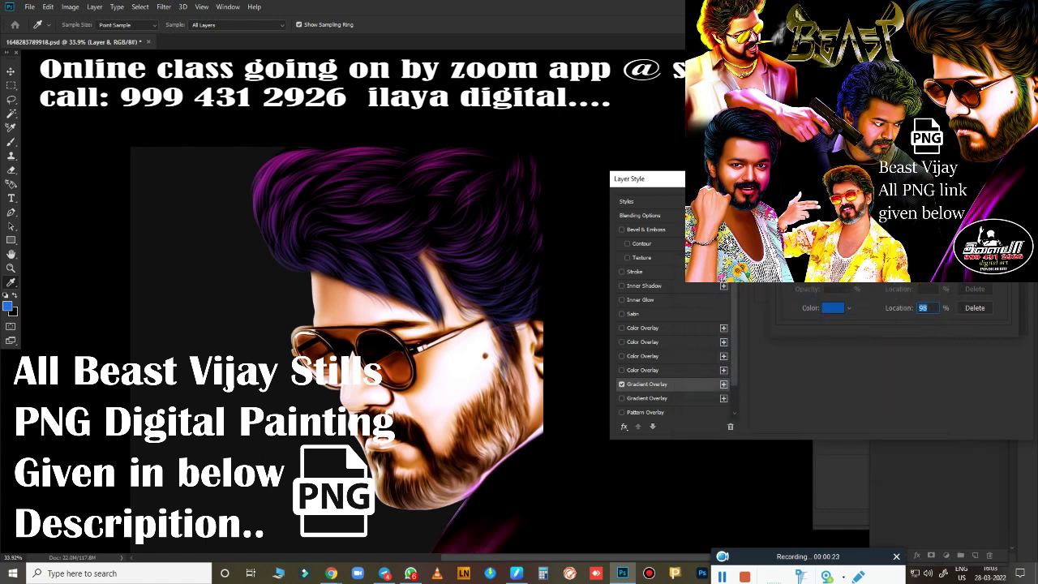
{"action": "left_click", "coordinate": [826, 313]}
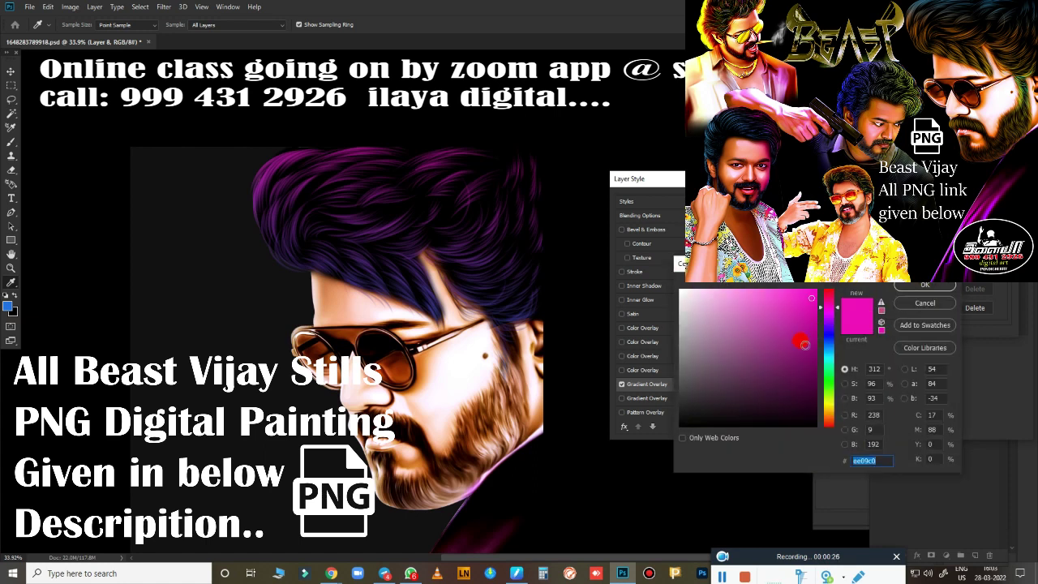
{"action": "left_click", "coordinate": [803, 357]}
{"action": "left_click_drag", "start_coordinate": [803, 366], "coordinate": [806, 367]}
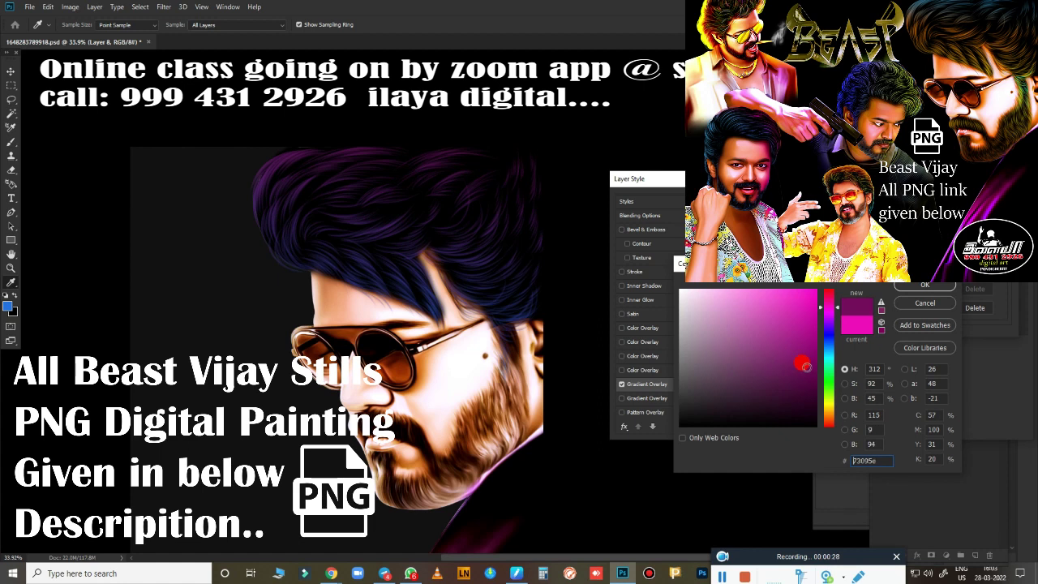
{"action": "left_click", "coordinate": [808, 353]}
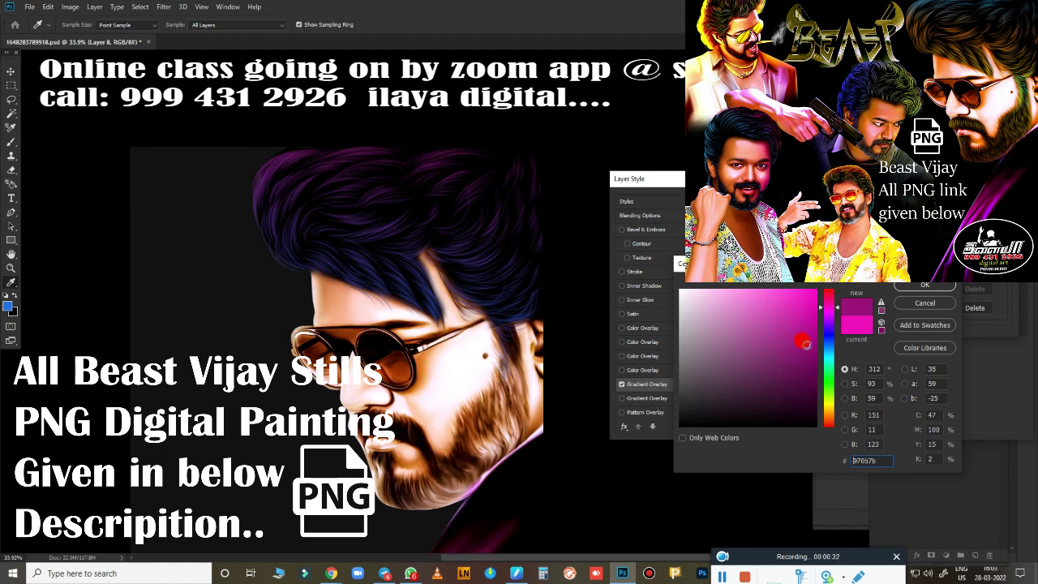
{"action": "mouse_move", "coordinate": [806, 344]}
{"action": "left_mouse_down"}
{"action": "mouse_move", "coordinate": [805, 356]}
{"action": "mouse_move", "coordinate": [791, 350]}
{"action": "mouse_move", "coordinate": [808, 319]}
{"action": "left_mouse_up"}
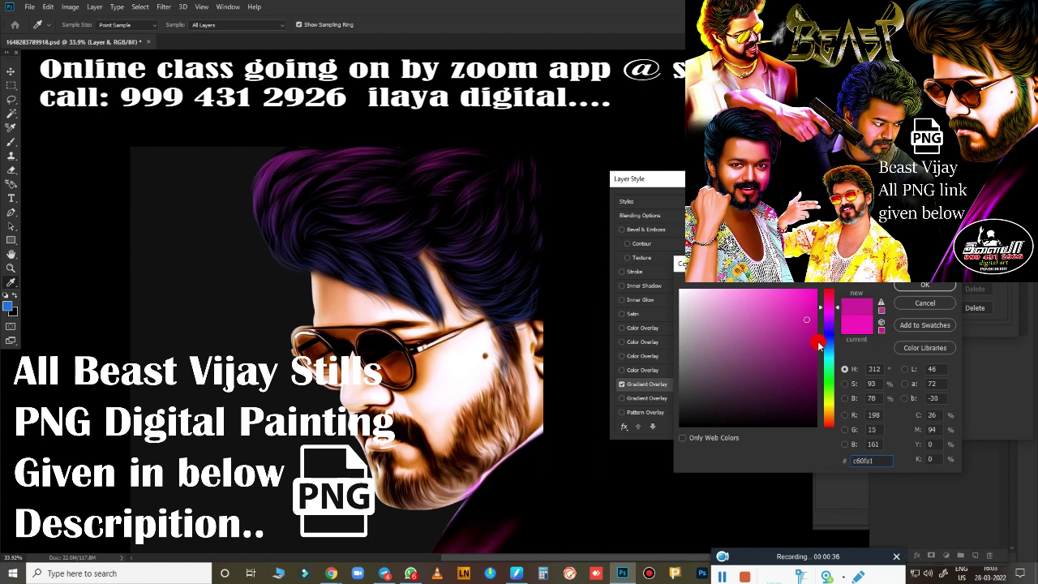
{"action": "left_click", "coordinate": [916, 287]}
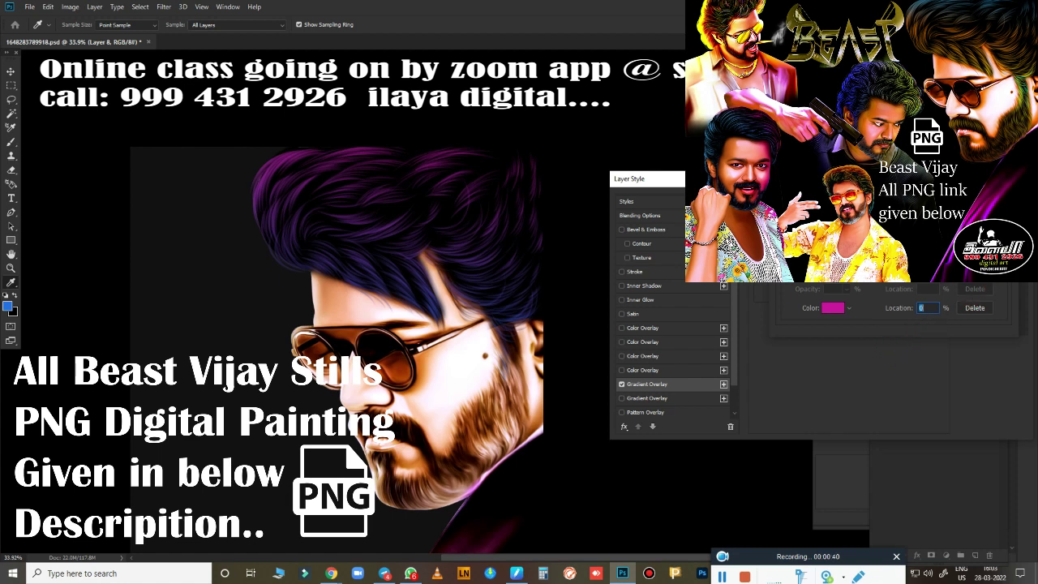
{"action": "key", "text": "Return"}
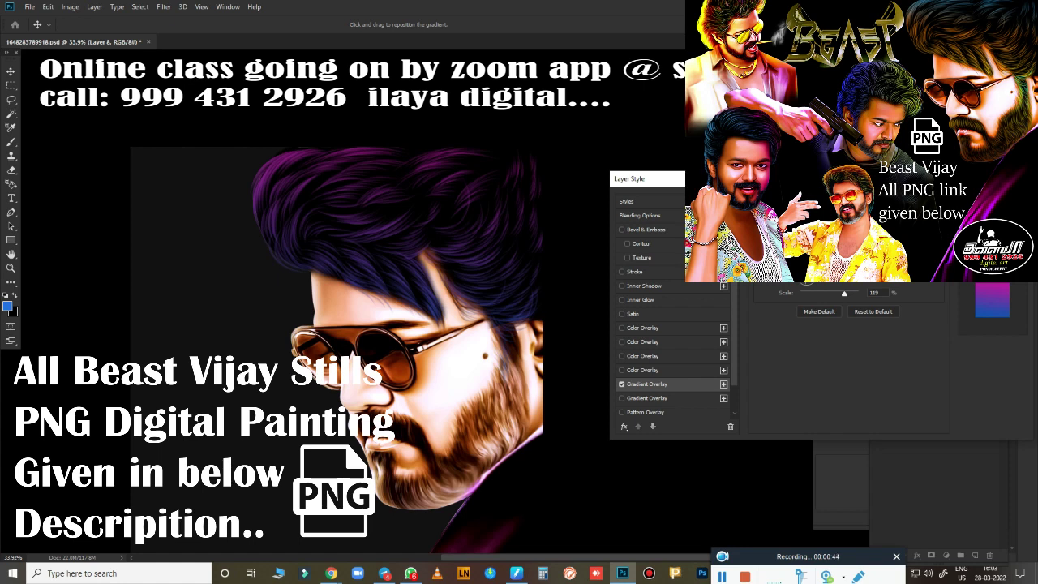
{"action": "key", "text": "Return"}
{"action": "key", "text": "b"}
{"action": "scroll", "coordinate": [688, 316], "scroll_direction": "down", "scroll_amount": 5}
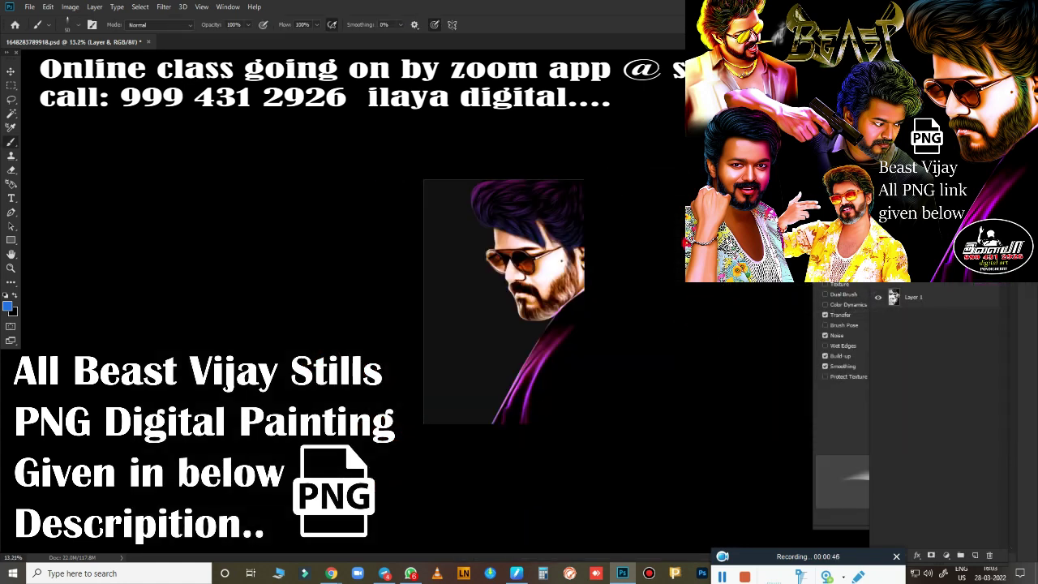
{"action": "scroll", "coordinate": [604, 287], "scroll_direction": "up", "scroll_amount": 5}
{"action": "scroll", "coordinate": [616, 300], "scroll_direction": "down", "scroll_amount": 2}
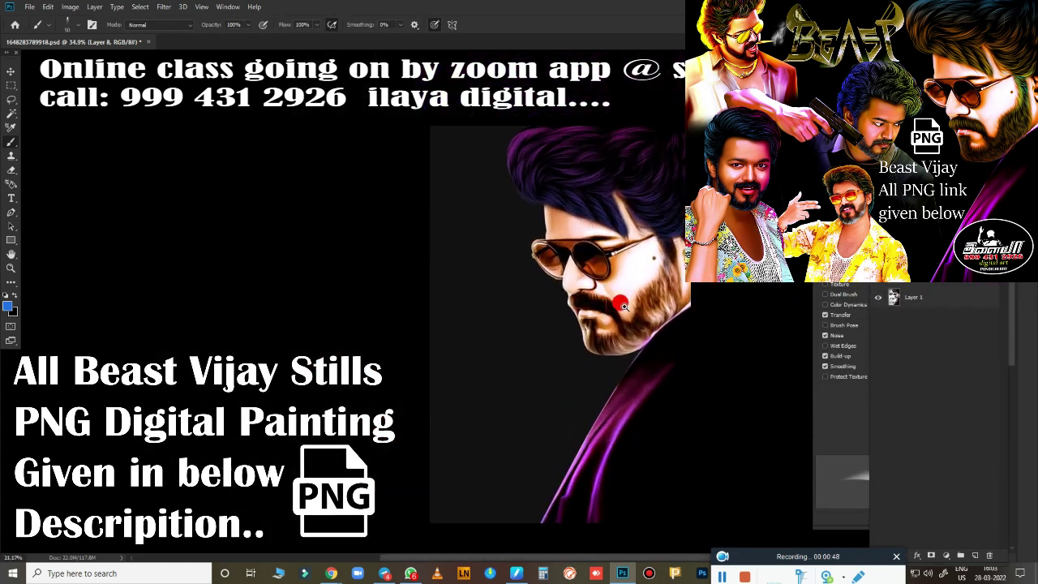
{"action": "scroll", "coordinate": [648, 239], "scroll_direction": "up", "scroll_amount": 2}
{"action": "scroll", "coordinate": [562, 298], "scroll_direction": "down", "scroll_amount": 3}
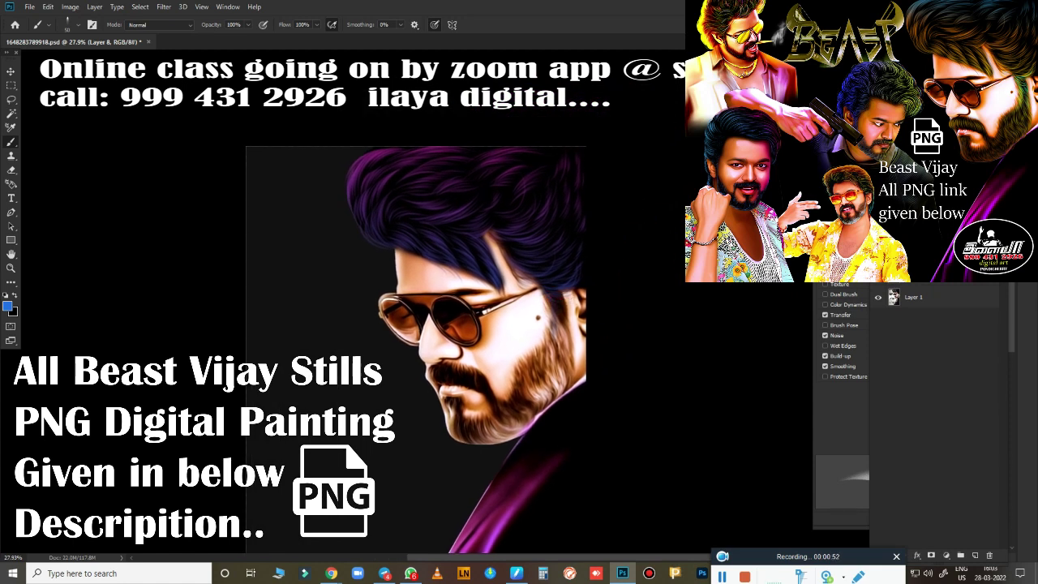
{"action": "key", "text": "Delete"}
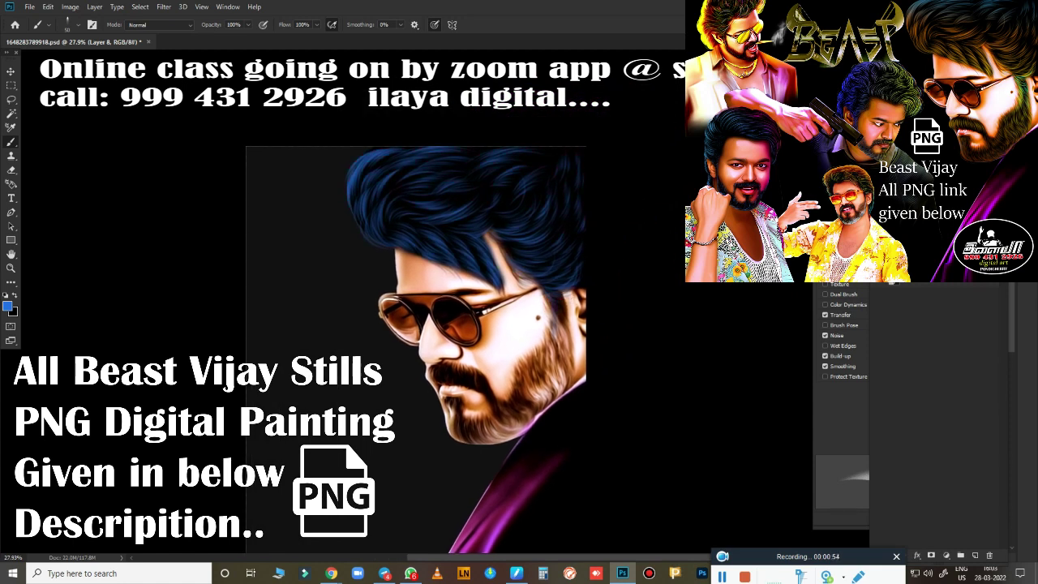
{"action": "left_click", "coordinate": [918, 554]}
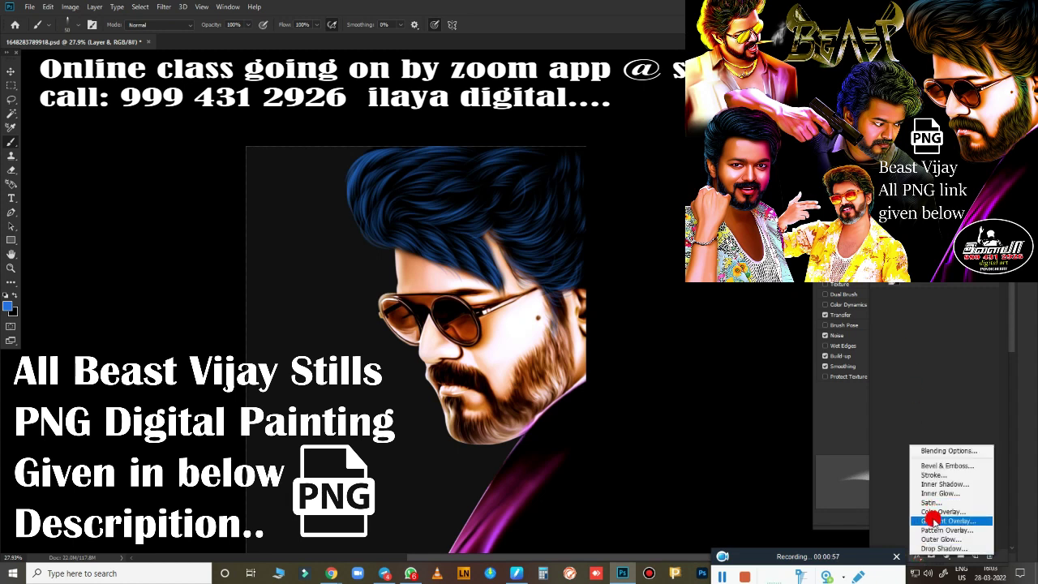
Add a Gradient Overlay to the hair and set its middle red stop to orange ff9000
{"action": "left_click", "coordinate": [934, 519]}
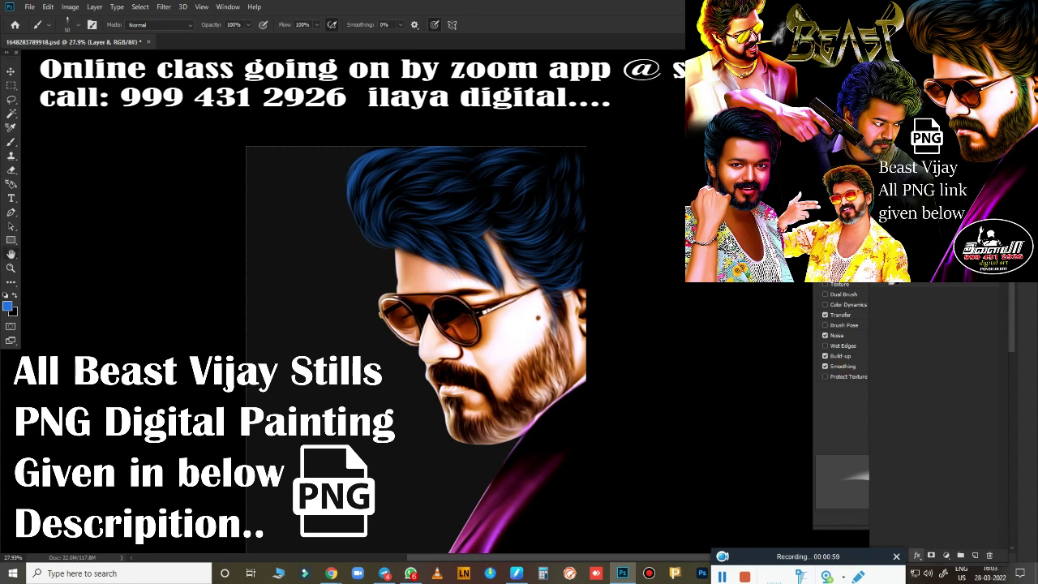
{"action": "left_click", "coordinate": [810, 240]}
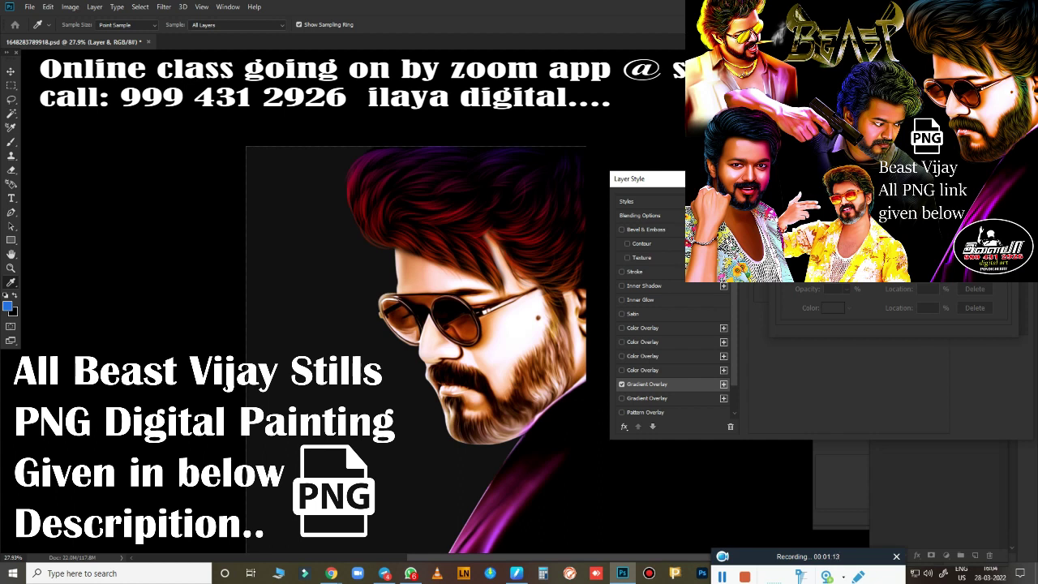
{"action": "left_click", "coordinate": [892, 276]}
{"action": "left_click", "coordinate": [831, 307]}
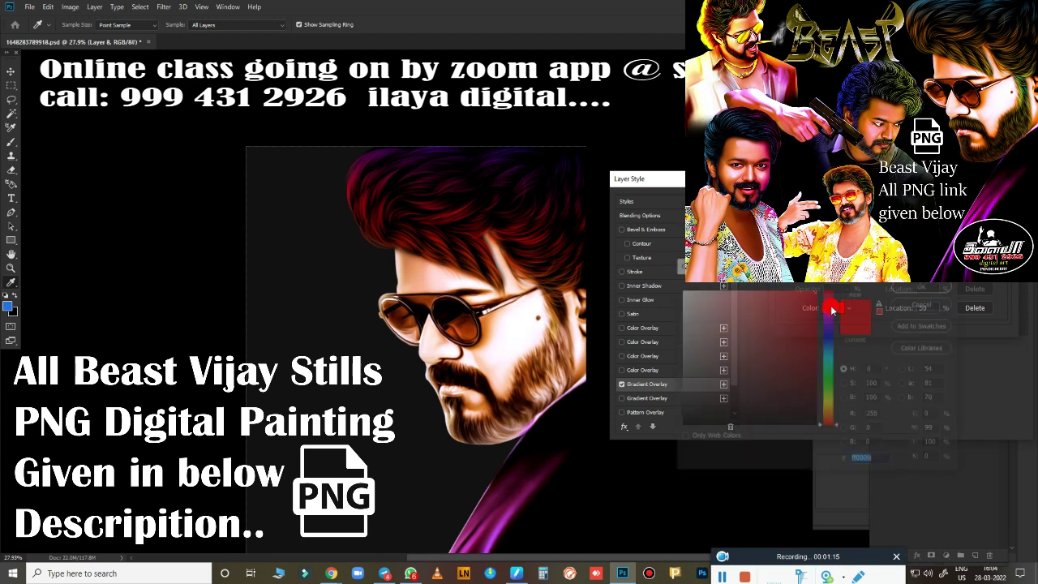
{"action": "type", "text": "ffc000"}
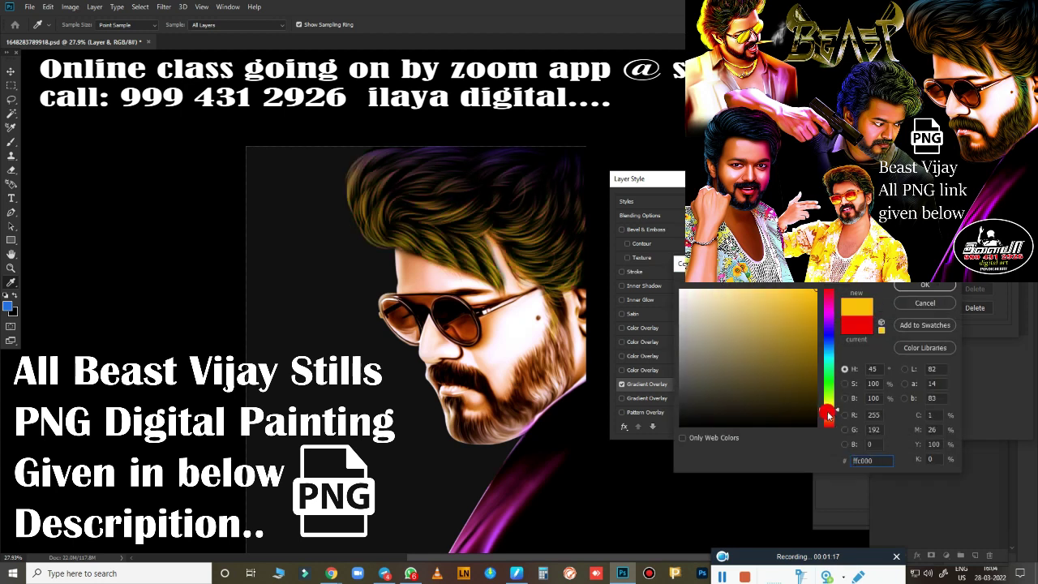
{"action": "type", "text": "ff7800"}
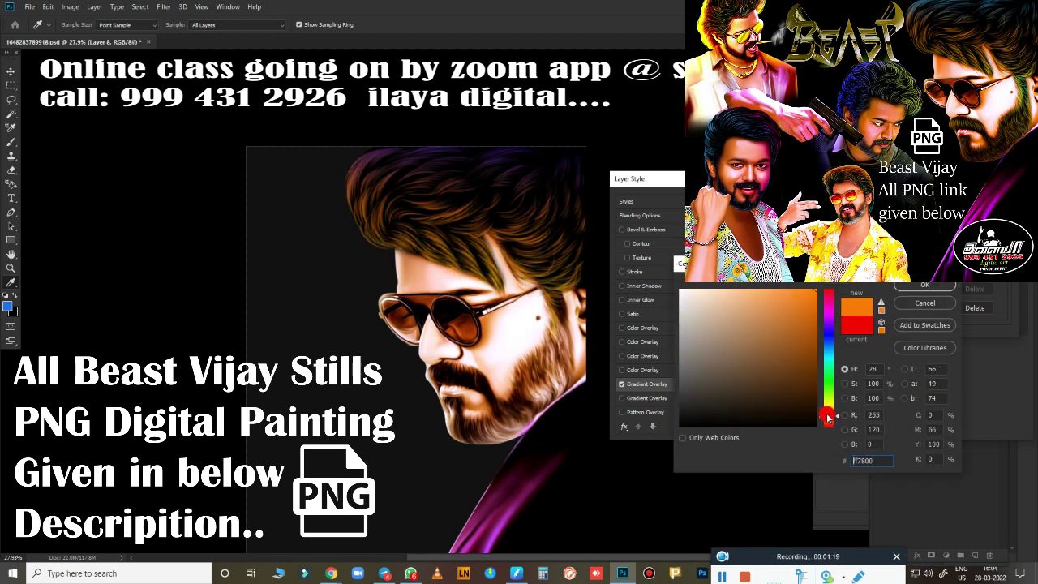
{"action": "type", "text": "ff5a00"}
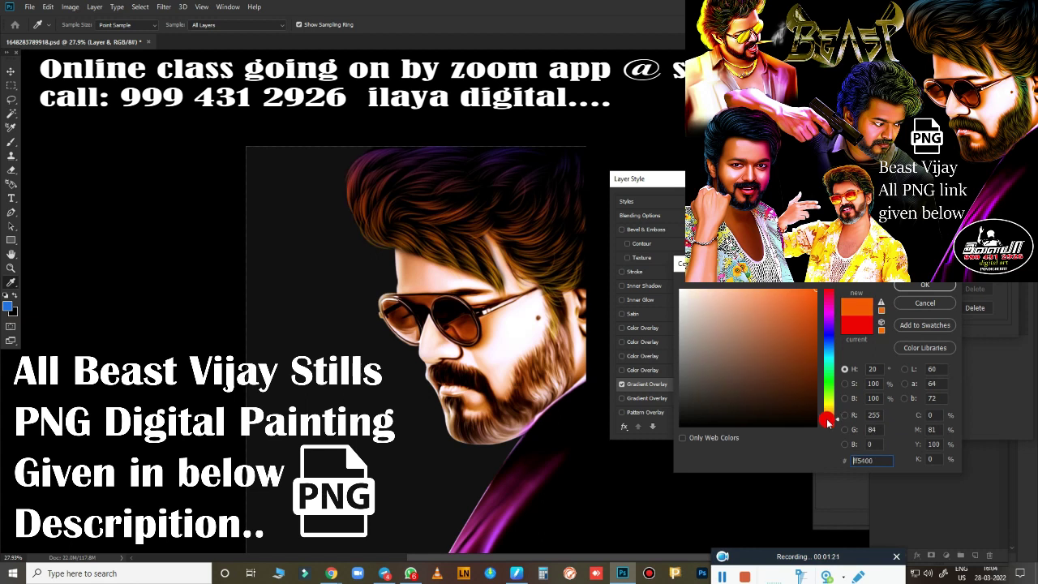
{"action": "type", "text": "ff7e00"}
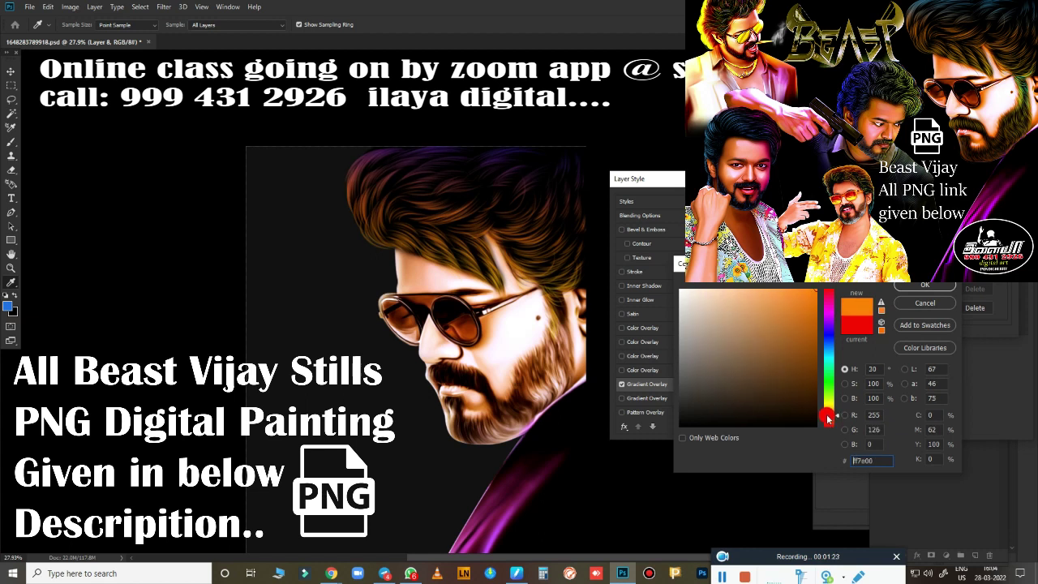
{"action": "mouse_move", "coordinate": [827, 417]}
{"action": "left_mouse_down"}
{"action": "mouse_move", "coordinate": [826, 343]}
{"action": "mouse_move", "coordinate": [829, 415]}
{"action": "left_mouse_up"}
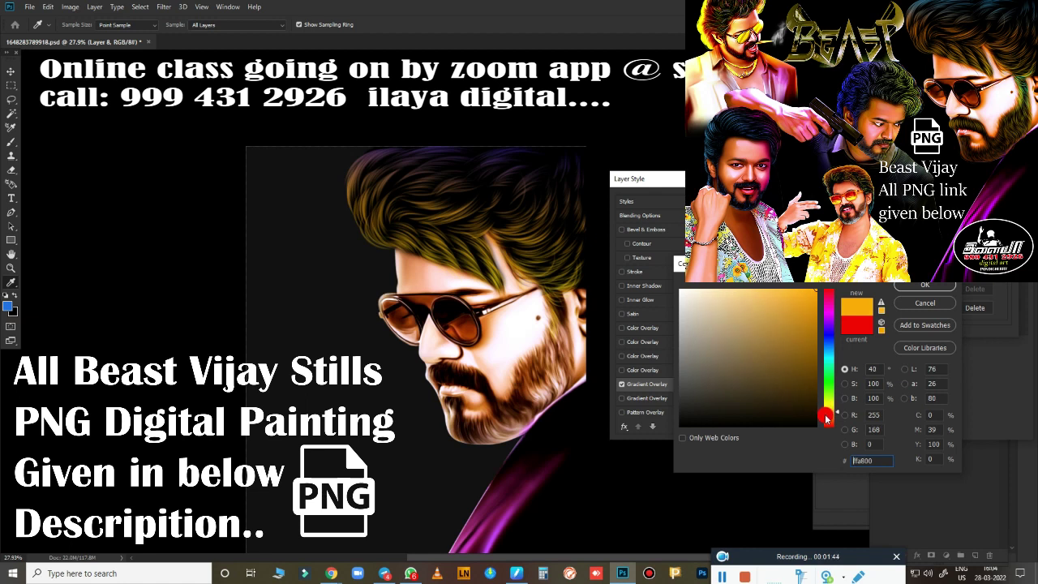
{"action": "left_click_drag", "start_coordinate": [826, 418], "coordinate": [826, 419]}
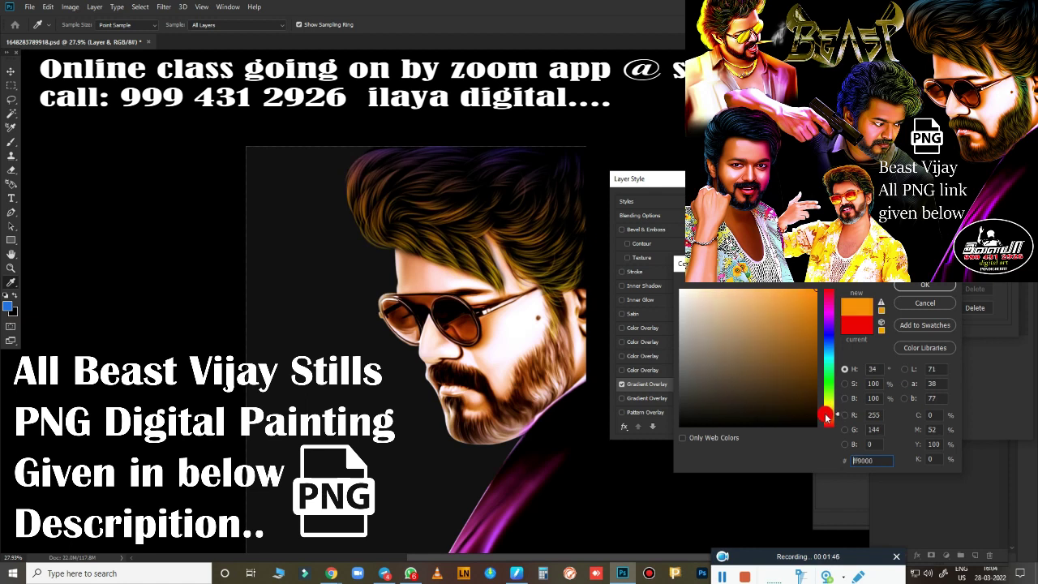
{"action": "left_click", "coordinate": [924, 286]}
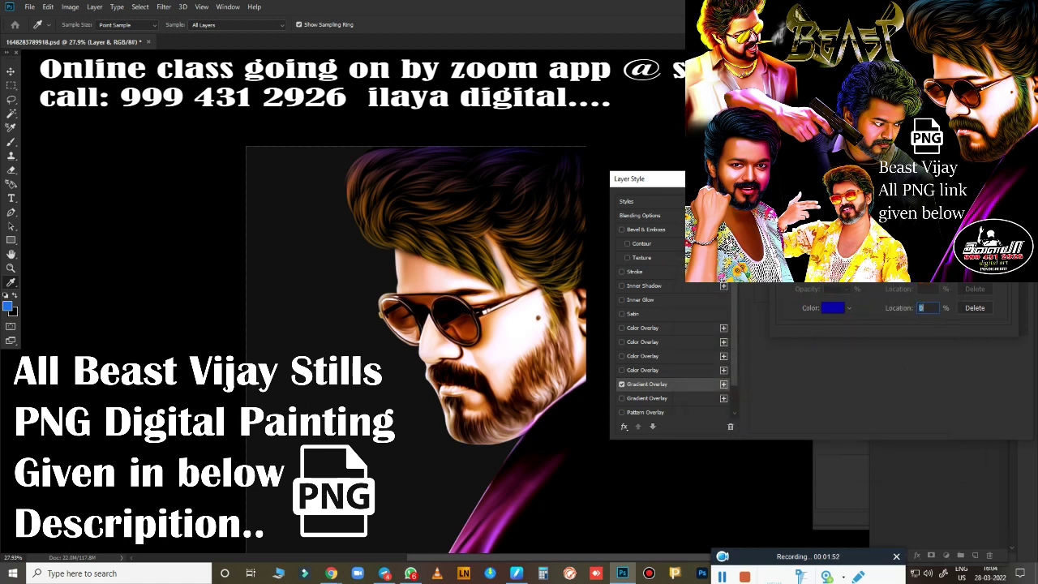
Change the dark blue hair-gradient stop to a lighter, brighter blue
{"action": "left_click", "coordinate": [825, 307]}
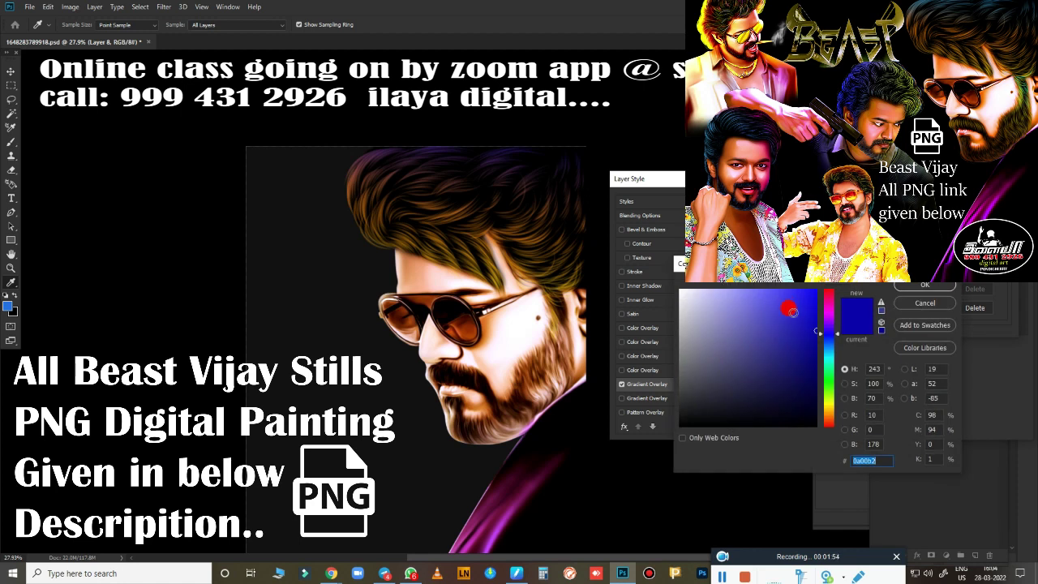
{"action": "mouse_move", "coordinate": [809, 313]}
{"action": "left_mouse_down"}
{"action": "mouse_move", "coordinate": [794, 319]}
{"action": "mouse_move", "coordinate": [767, 304]}
{"action": "mouse_move", "coordinate": [767, 351]}
{"action": "left_mouse_up"}
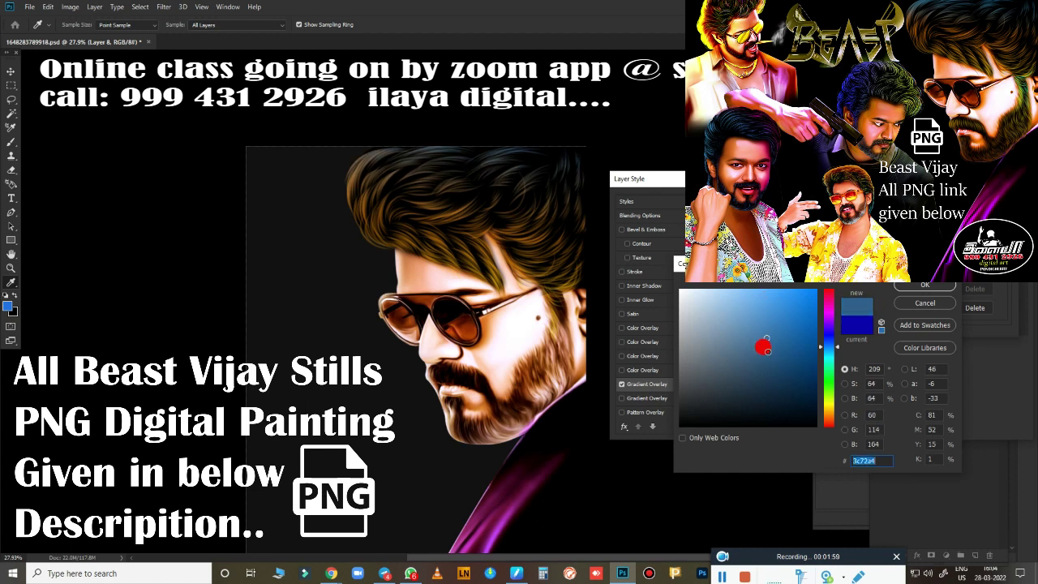
{"action": "left_click_drag", "start_coordinate": [732, 290], "coordinate": [806, 301]}
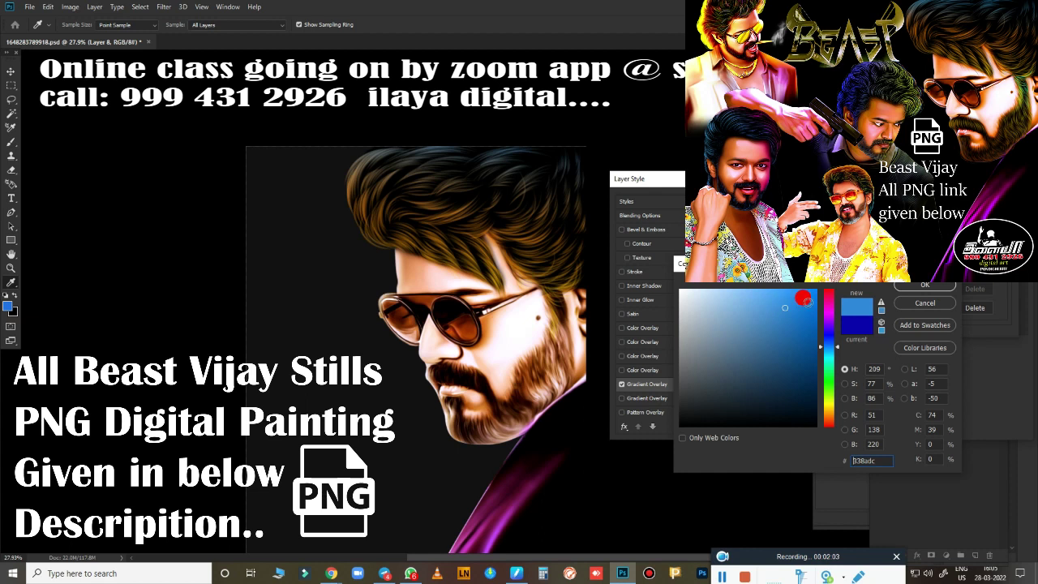
{"action": "left_click", "coordinate": [912, 288]}
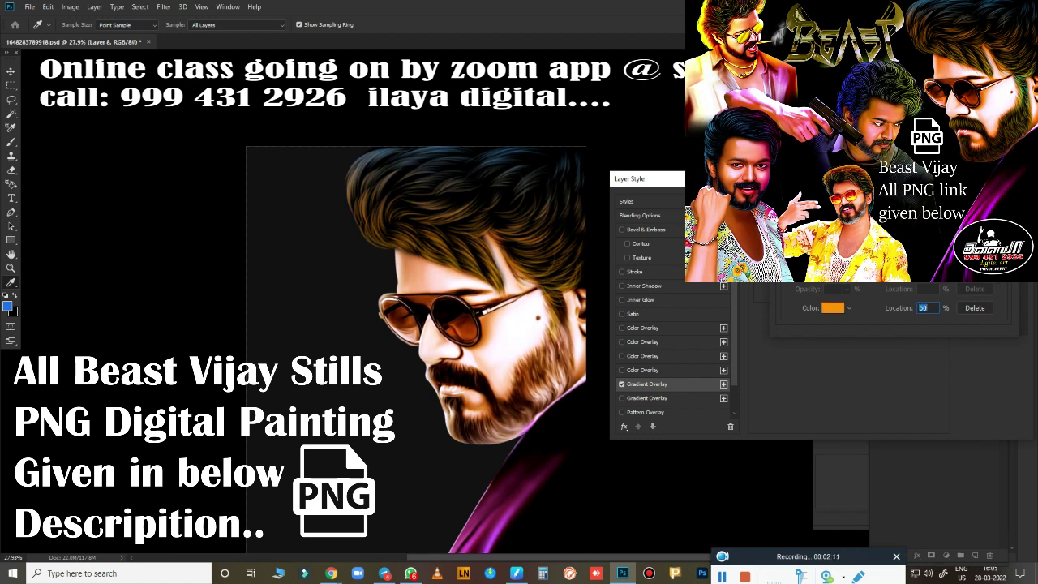
Review the gradient midpoint, the yellow stop and the orange stop
{"action": "left_click", "coordinate": [927, 263]}
{"action": "left_click", "coordinate": [1002, 271]}
{"action": "left_click", "coordinate": [913, 272]}
Position the blue-to-orange gradient overlay so blue tints the top-left hair, and apply it
{"action": "key", "text": "Return"}
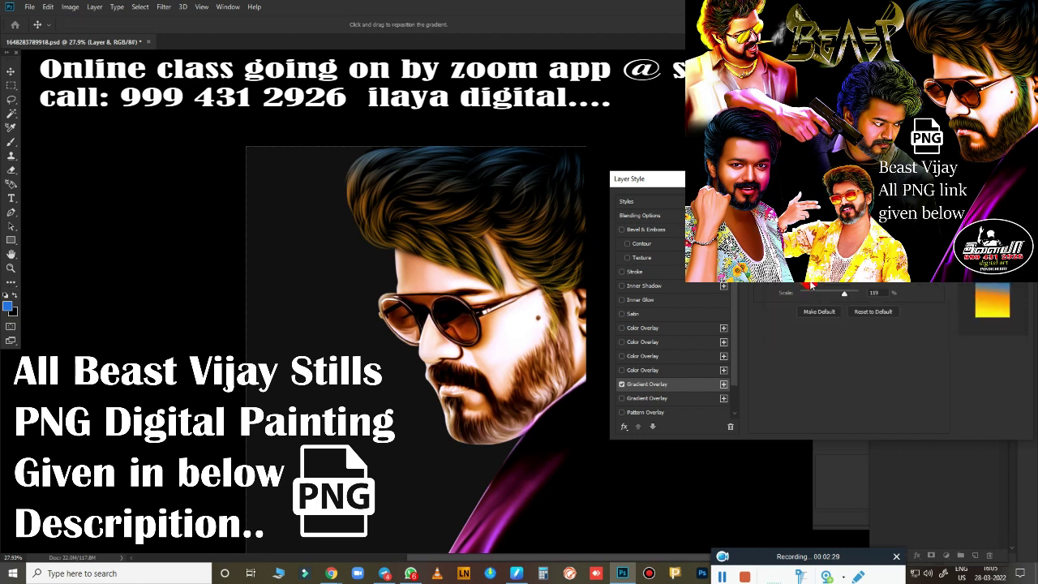
{"action": "key", "text": "Up"}
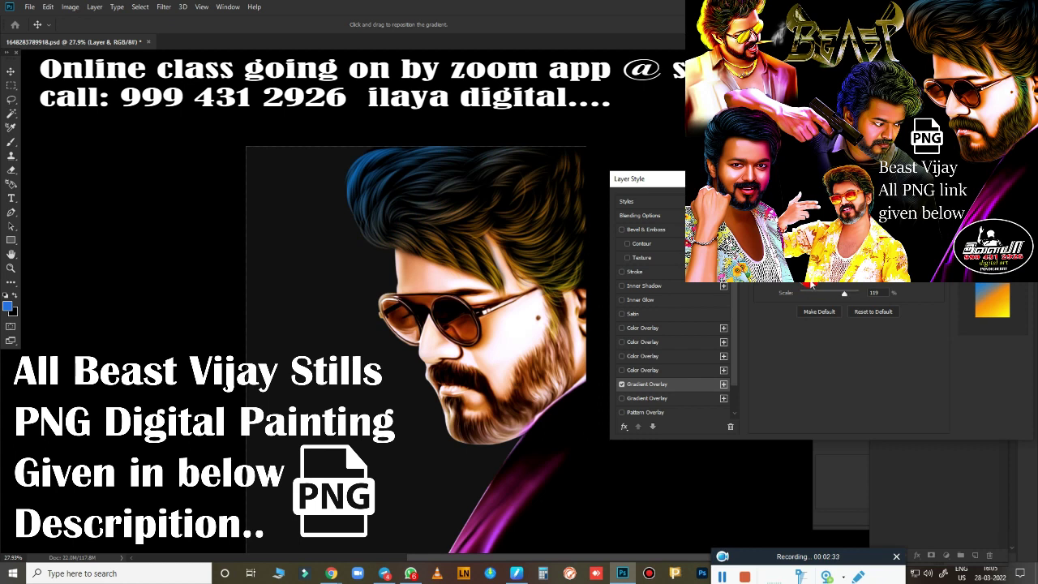
{"action": "key", "text": "Up"}
{"action": "left_click_drag", "start_coordinate": [800, 289], "coordinate": [808, 287]}
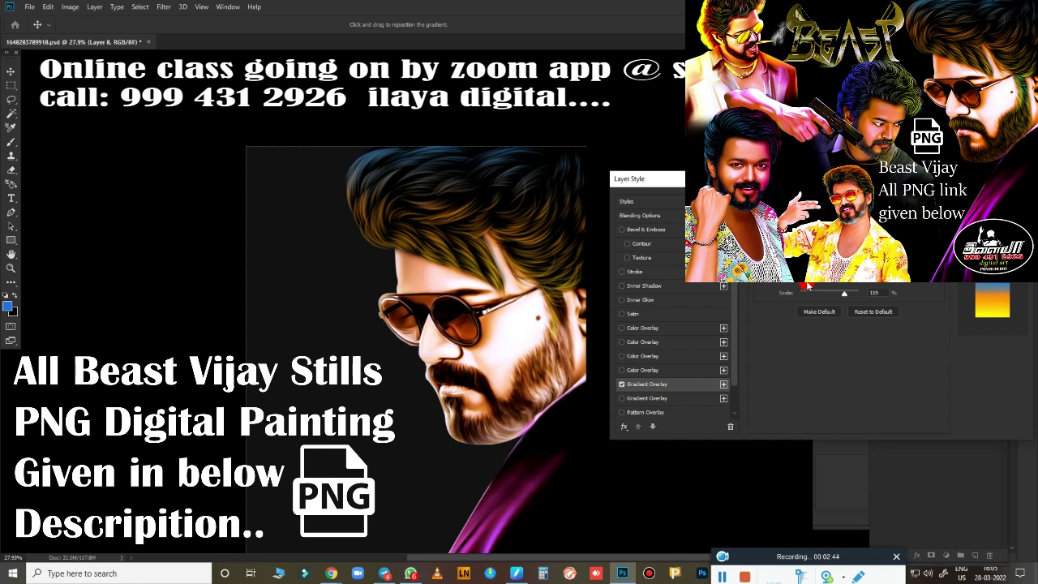
{"action": "left_click_drag", "start_coordinate": [808, 287], "coordinate": [806, 286]}
{"action": "left_click_drag", "start_coordinate": [729, 179], "coordinate": [737, 186]}
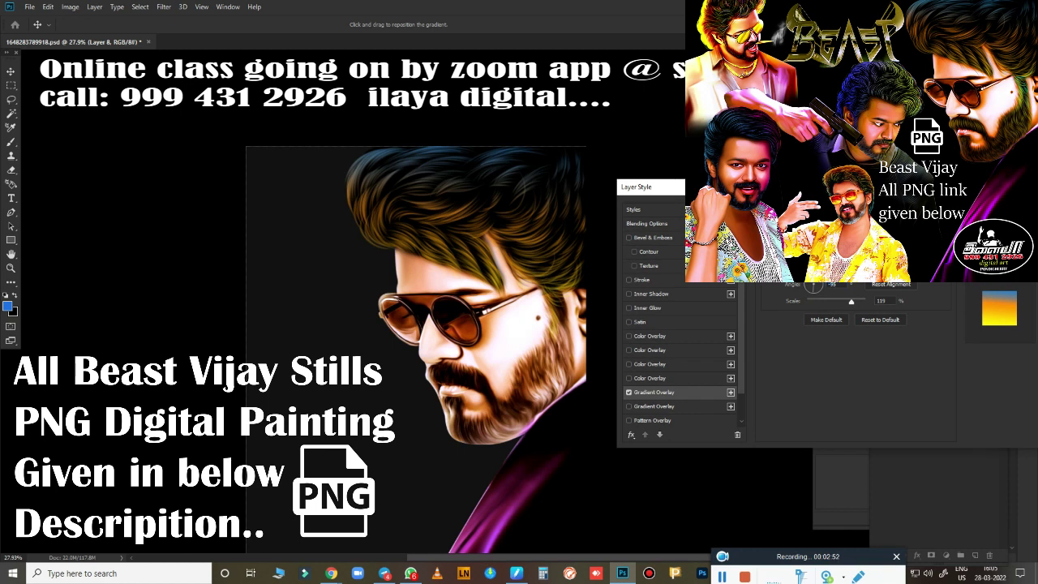
{"action": "key", "text": "Return"}
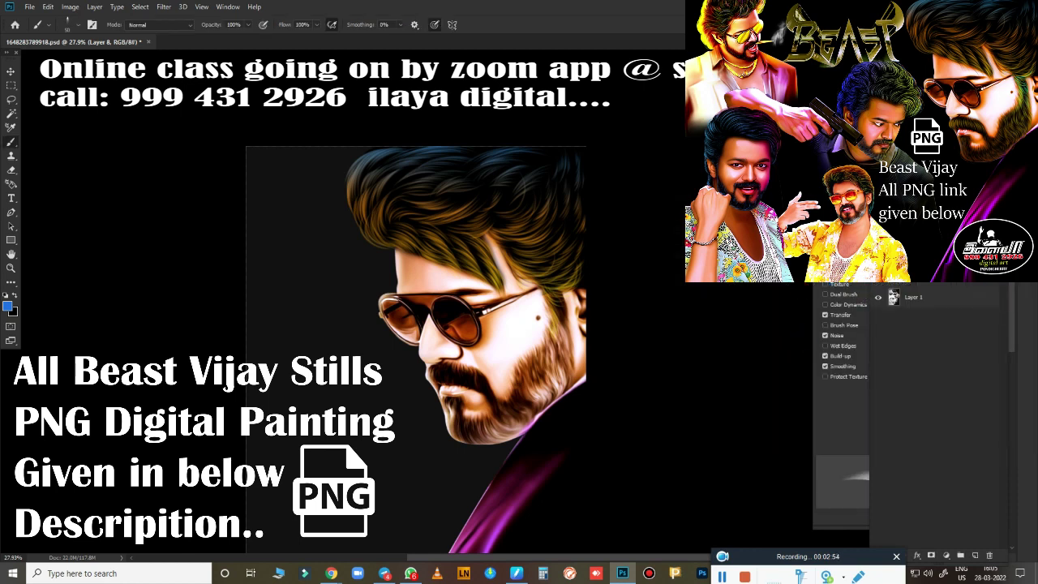
Add a new empty layer above Layer 1 and slightly shift its Hue
{"action": "left_click", "coordinate": [963, 556]}
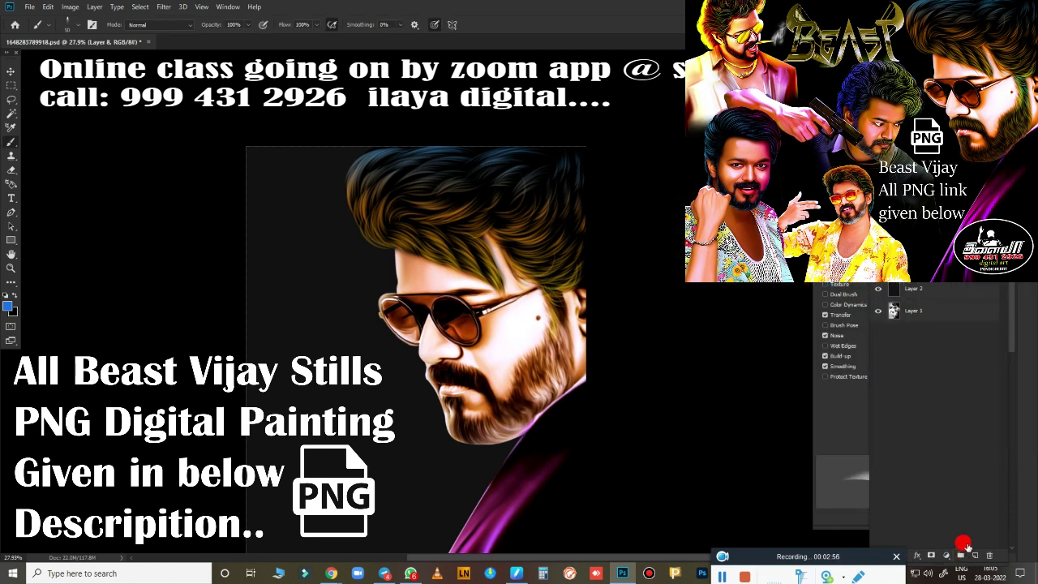
{"action": "key", "text": "ctrl+z"}
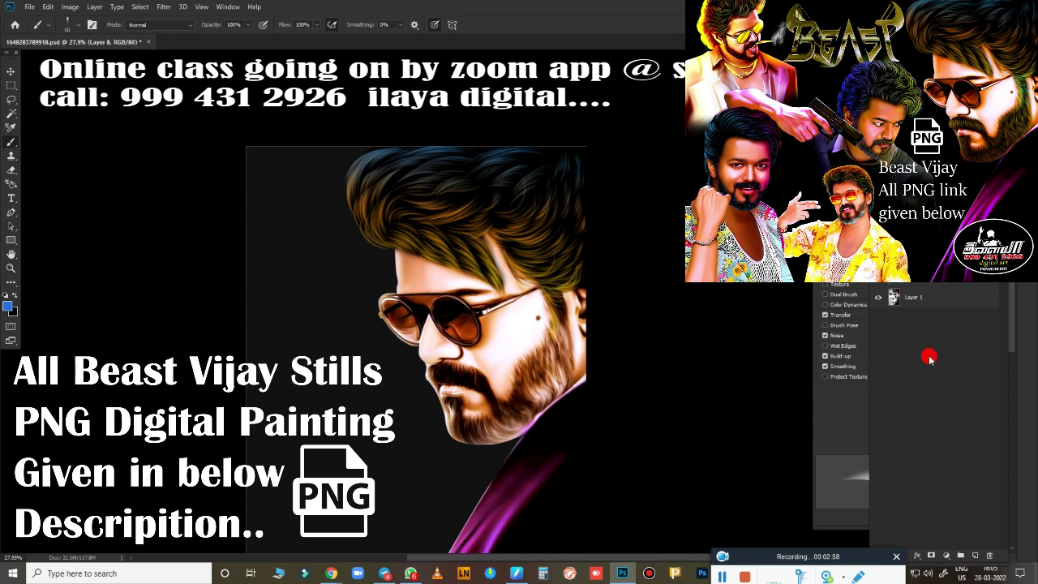
{"action": "left_click", "coordinate": [974, 555]}
{"action": "key", "text": "ctrl+u"}
{"action": "mouse_move", "coordinate": [795, 318]}
{"action": "left_mouse_down"}
{"action": "mouse_move", "coordinate": [754, 325]}
{"action": "mouse_move", "coordinate": [789, 329]}
{"action": "left_mouse_up"}
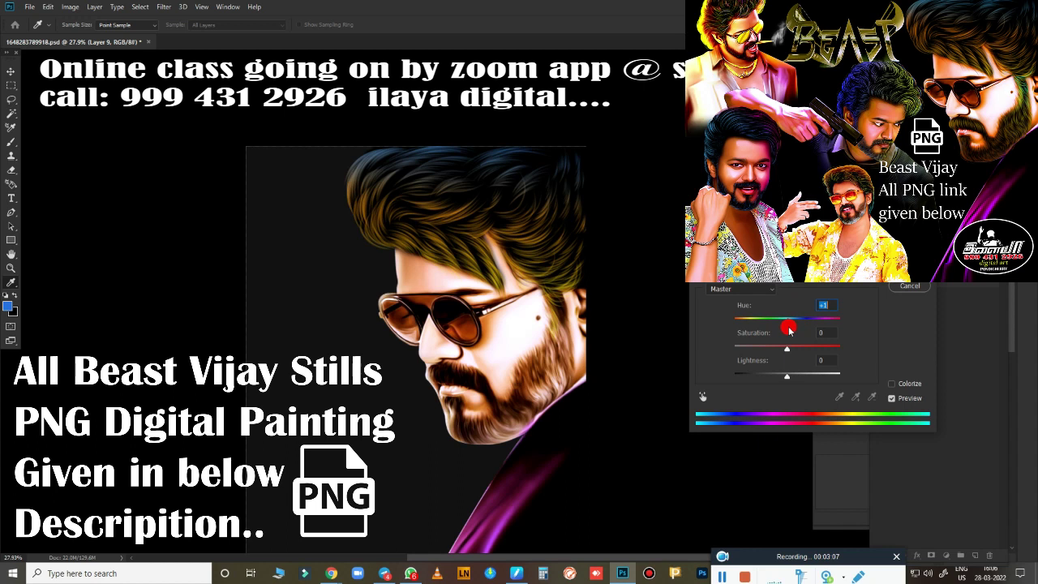
{"action": "left_click_drag", "start_coordinate": [789, 329], "coordinate": [786, 331]}
{"action": "left_click", "coordinate": [907, 269]}
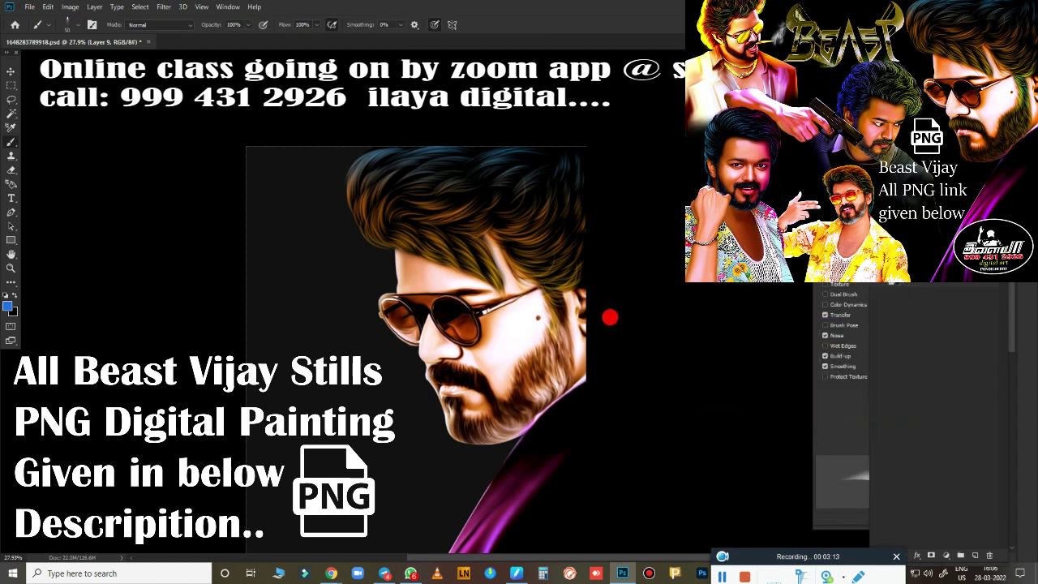
Undo the hue shift and set Hue/Saturation Lightness to 35 instead
{"action": "scroll", "coordinate": [580, 304], "scroll_direction": "down", "scroll_amount": 5}
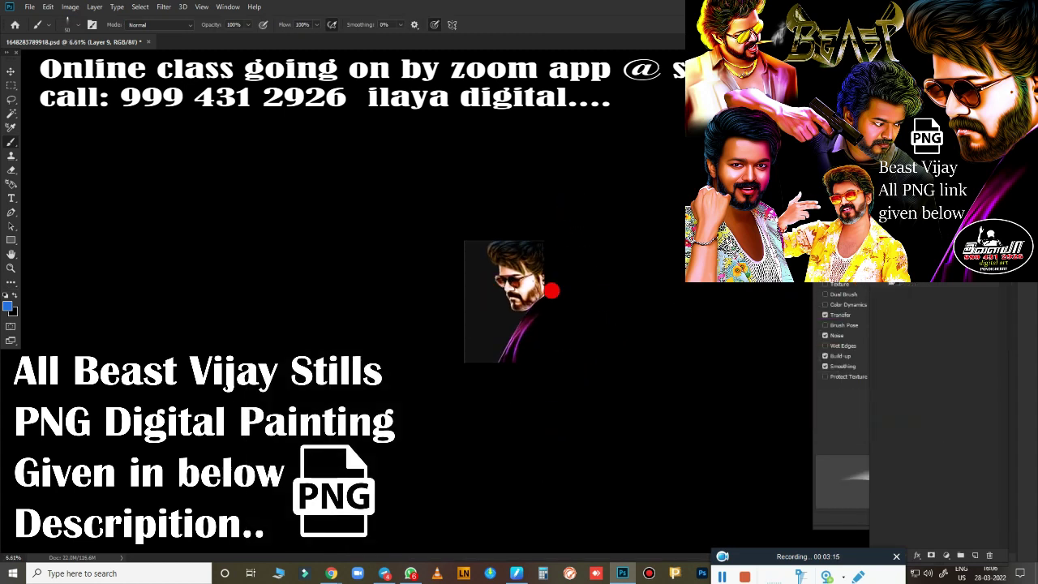
{"action": "scroll", "coordinate": [549, 293], "scroll_direction": "up", "scroll_amount": 6}
{"action": "scroll", "coordinate": [549, 296], "scroll_direction": "down", "scroll_amount": 2}
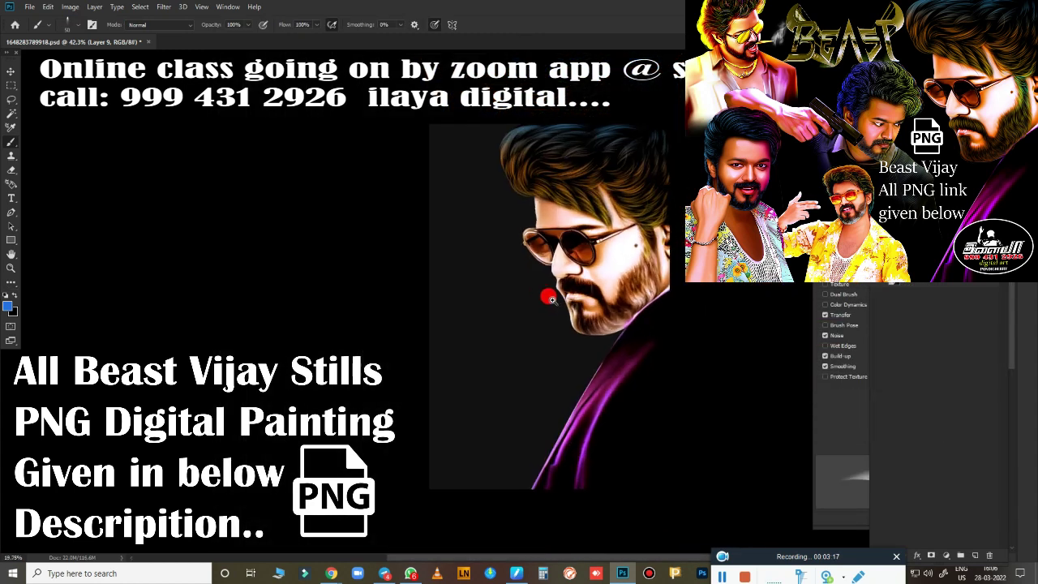
{"action": "scroll", "coordinate": [560, 293], "scroll_direction": "up", "scroll_amount": 1}
{"action": "scroll", "coordinate": [580, 292], "scroll_direction": "up", "scroll_amount": 2}
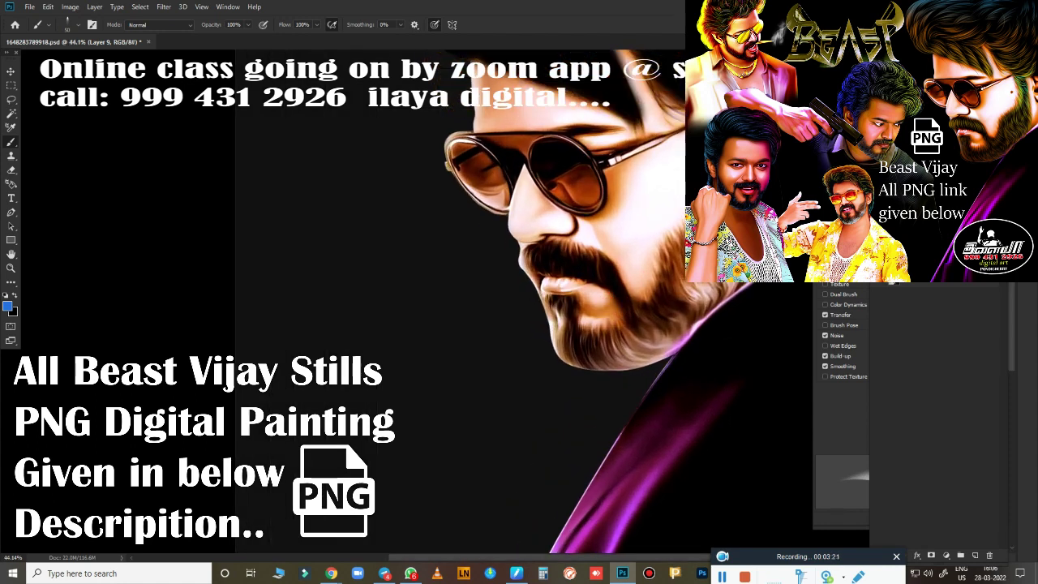
{"action": "key", "text": "ctrl+z"}
{"action": "key", "text": "ctrl+z"}
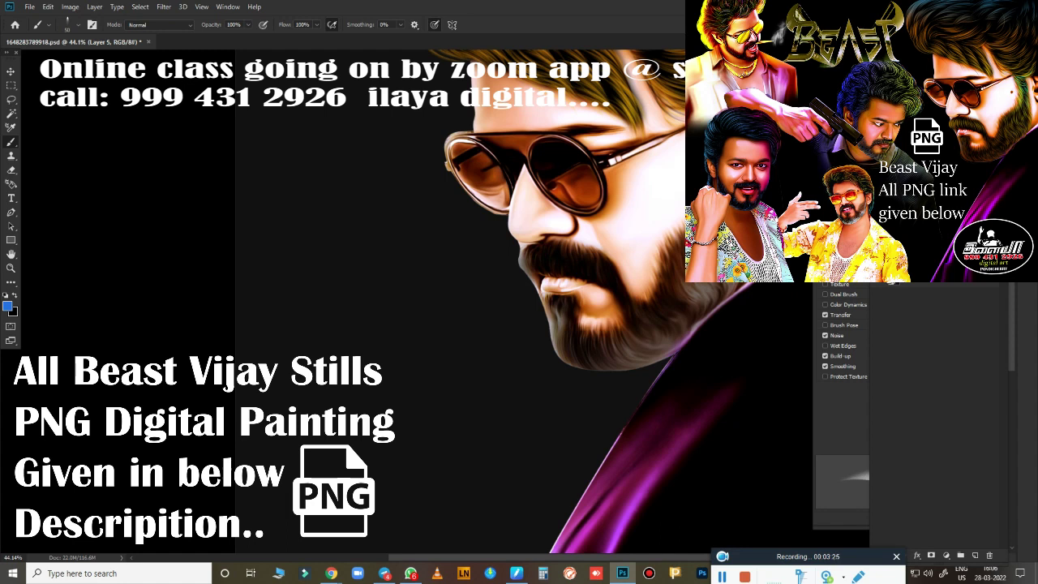
{"action": "key", "text": "ctrl+u"}
{"action": "mouse_move", "coordinate": [786, 374]}
{"action": "left_mouse_down"}
{"action": "mouse_move", "coordinate": [758, 384]}
{"action": "mouse_move", "coordinate": [767, 386]}
{"action": "left_mouse_up"}
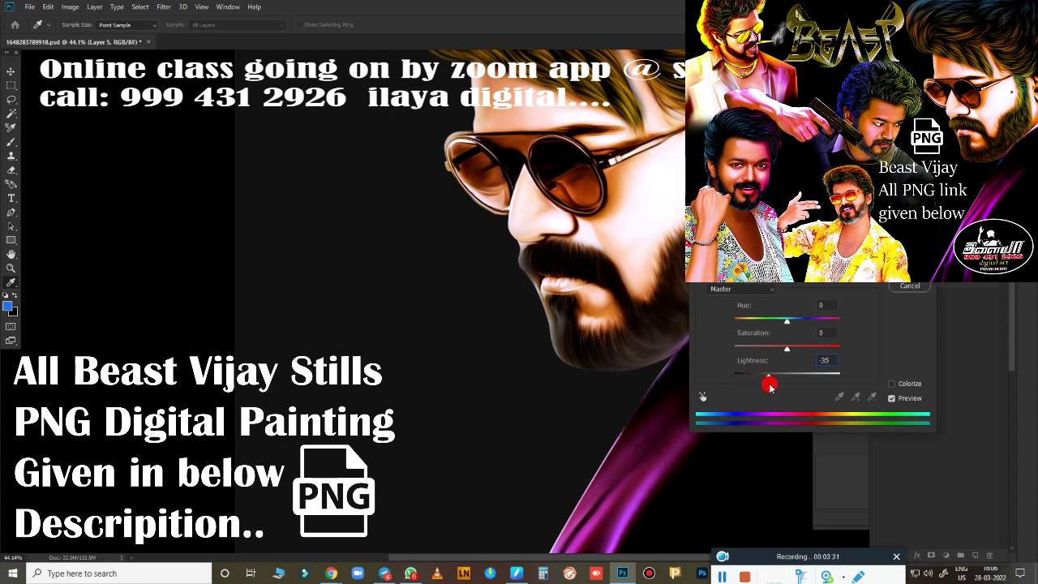
{"action": "left_click", "coordinate": [908, 271]}
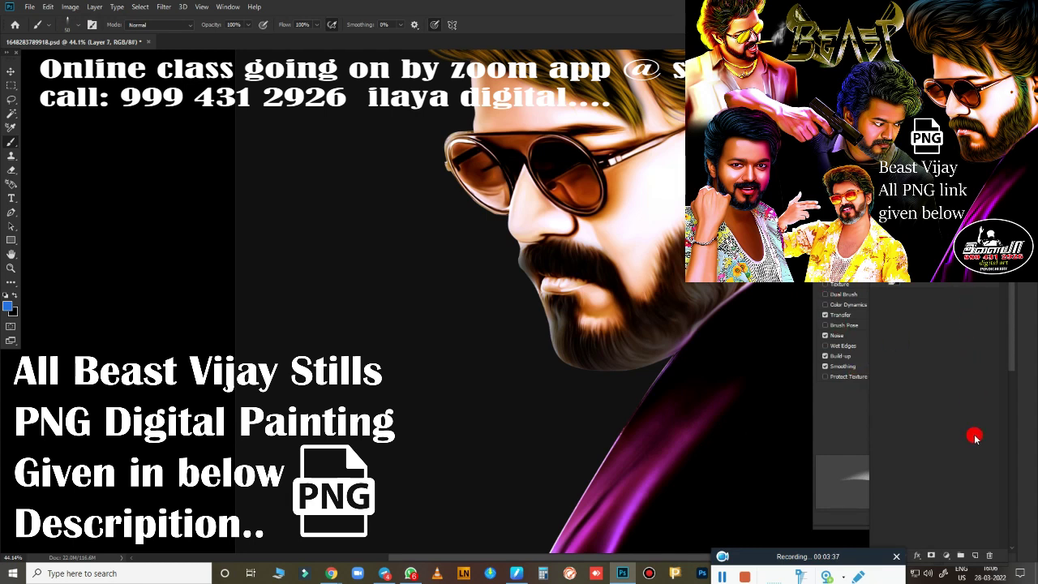
Add a new empty layer for painting and zoom in on the moustache
{"action": "left_click", "coordinate": [974, 555]}
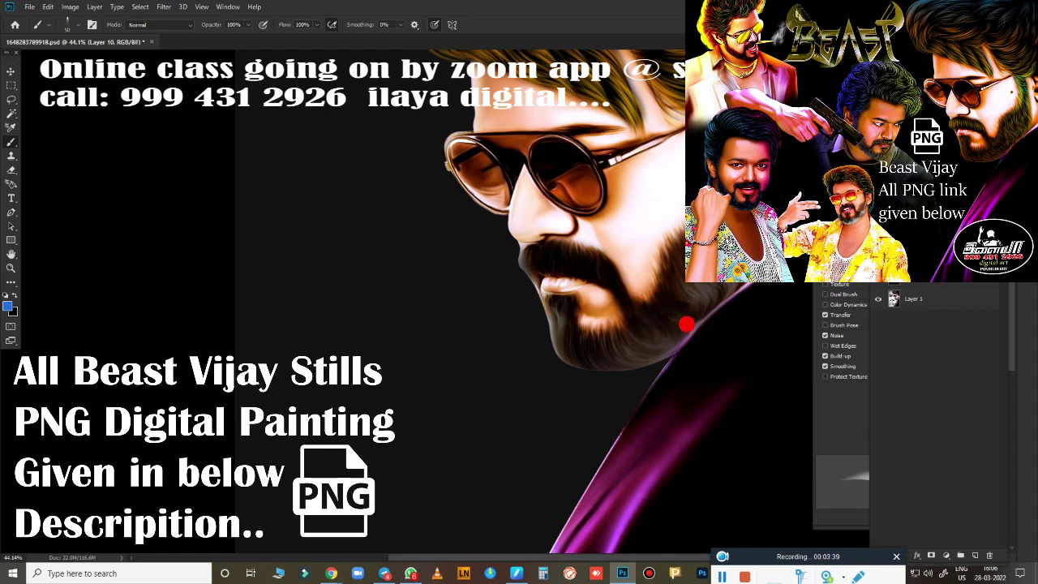
{"action": "scroll", "coordinate": [660, 313], "scroll_direction": "up", "scroll_amount": 5}
{"action": "scroll", "coordinate": [703, 348], "scroll_direction": "up", "scroll_amount": 2}
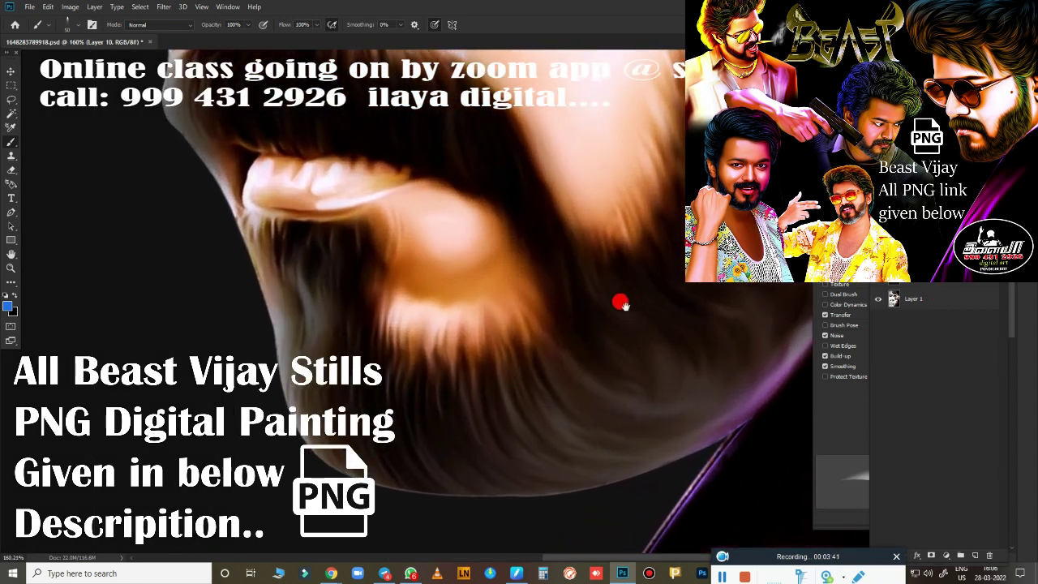
{"action": "scroll", "coordinate": [619, 301], "scroll_direction": "up", "scroll_amount": 2}
{"action": "scroll", "coordinate": [641, 412], "scroll_direction": "up", "scroll_amount": 2}
{"action": "scroll", "coordinate": [489, 363], "scroll_direction": "up", "scroll_amount": 2}
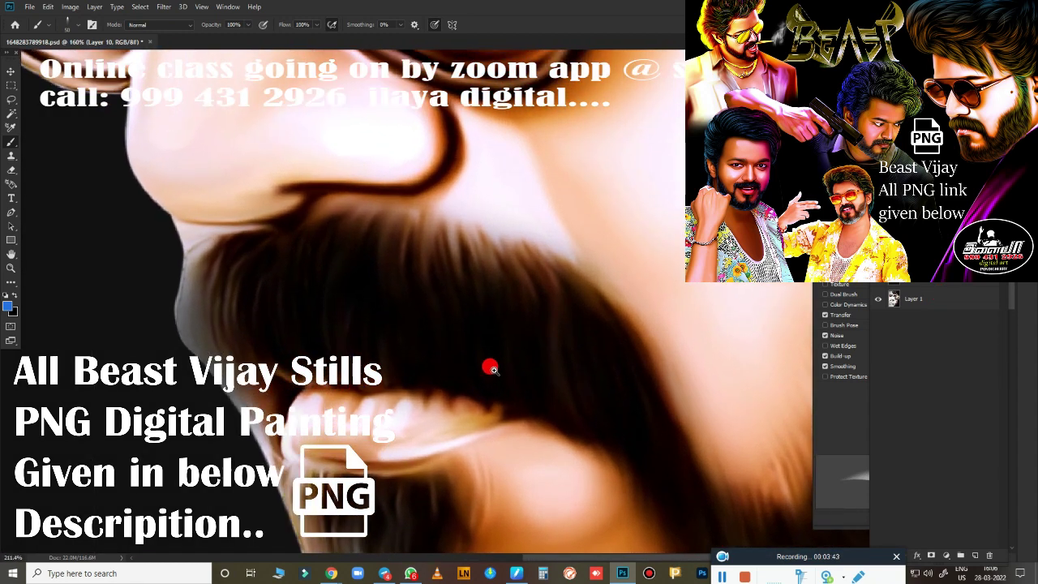
{"action": "scroll", "coordinate": [492, 365], "scroll_direction": "up", "scroll_amount": 2}
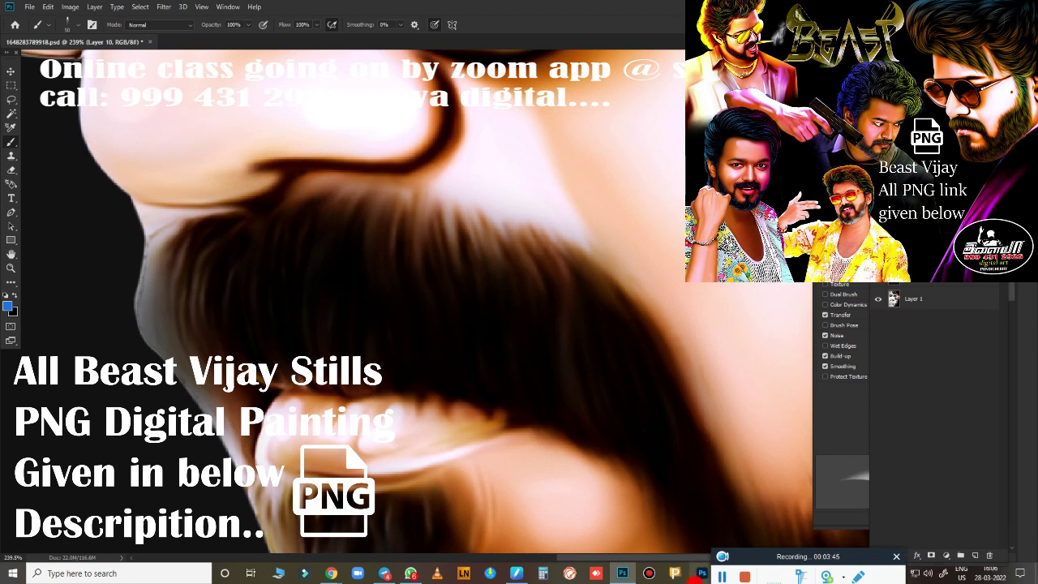
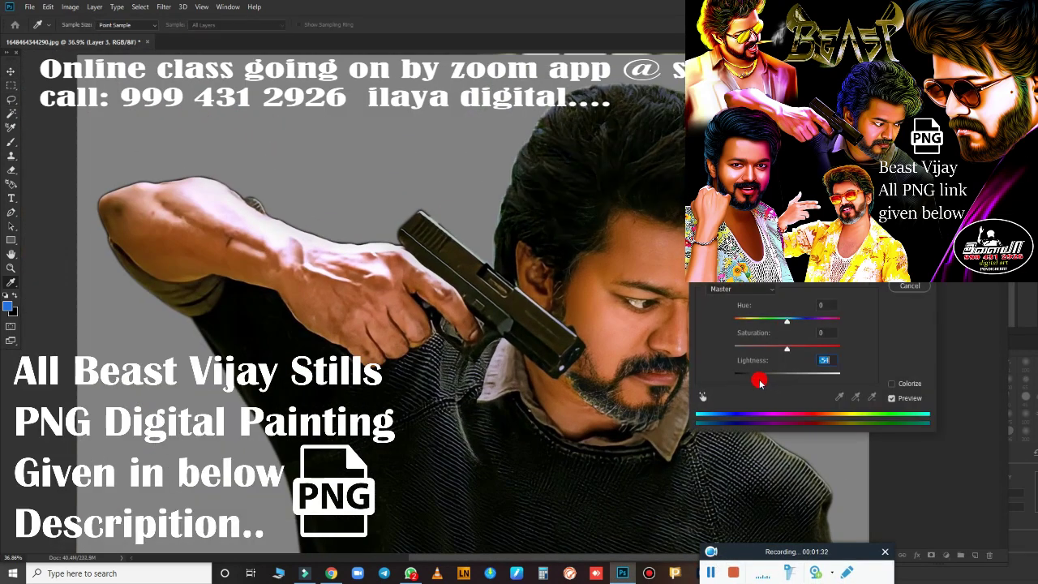
Darken the selected areas with Hue/Saturation Lightness set to -76 and apply it
{"action": "left_click_drag", "start_coordinate": [781, 376], "coordinate": [747, 380]}
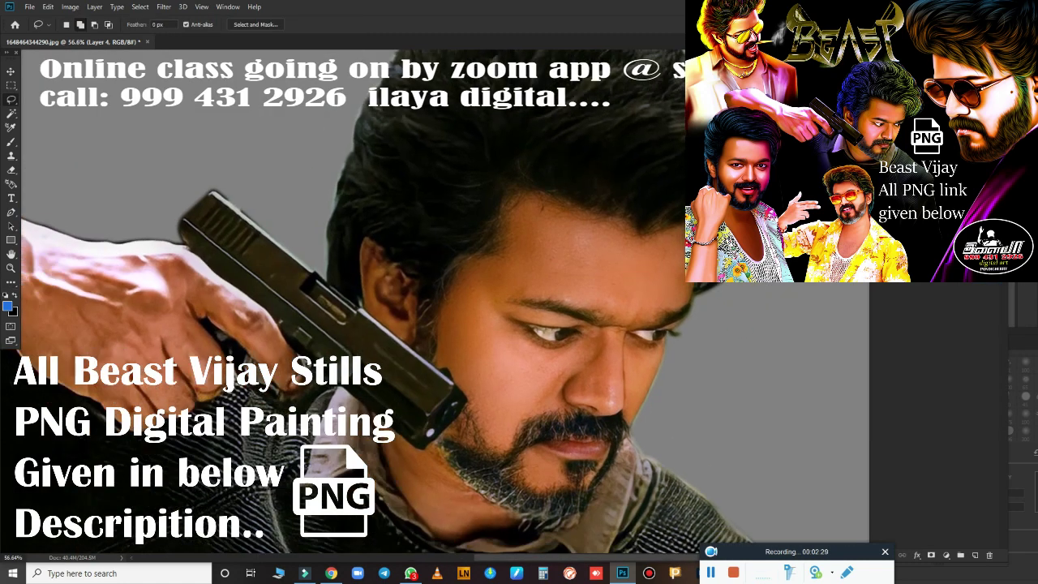
Rotate and zoom the view for a close-up of the nose
{"action": "key", "text": "r"}
{"action": "left_click_drag", "start_coordinate": [730, 371], "coordinate": [618, 307]}
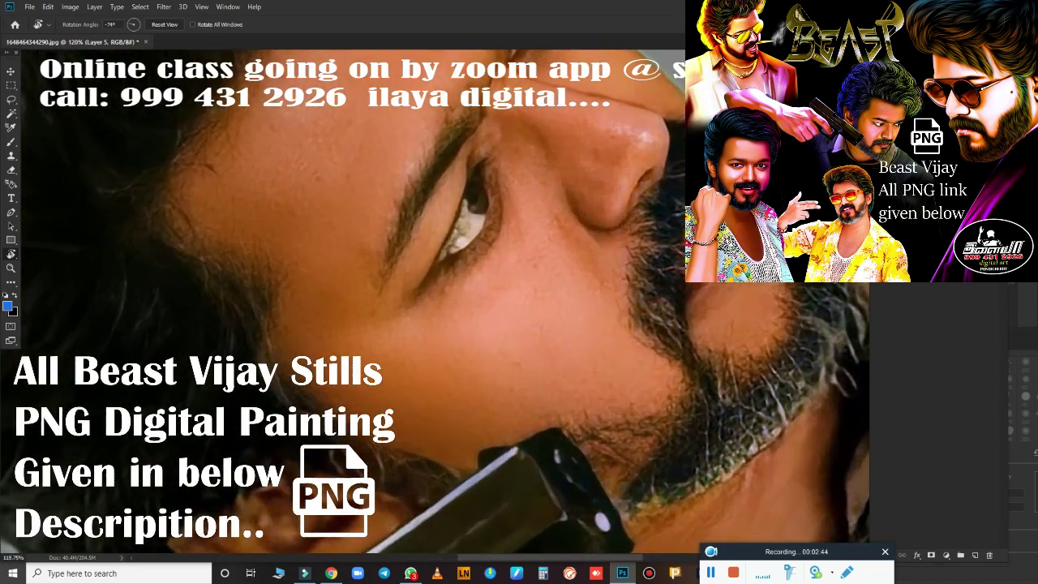
{"action": "scroll", "coordinate": [618, 307], "scroll_direction": "up", "scroll_amount": 8}
{"action": "left_click_drag", "start_coordinate": [641, 352], "coordinate": [610, 371]}
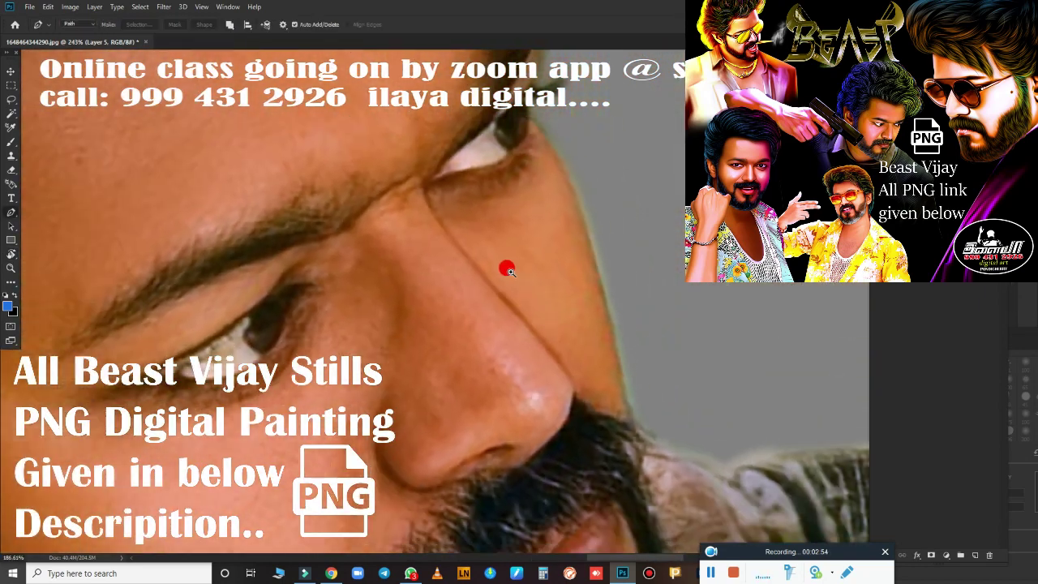
Trace a Pen outline from the brow down around the nose tip and nostril and back up
{"action": "left_click", "coordinate": [424, 177]}
{"action": "left_click_drag", "start_coordinate": [430, 202], "coordinate": [450, 234]}
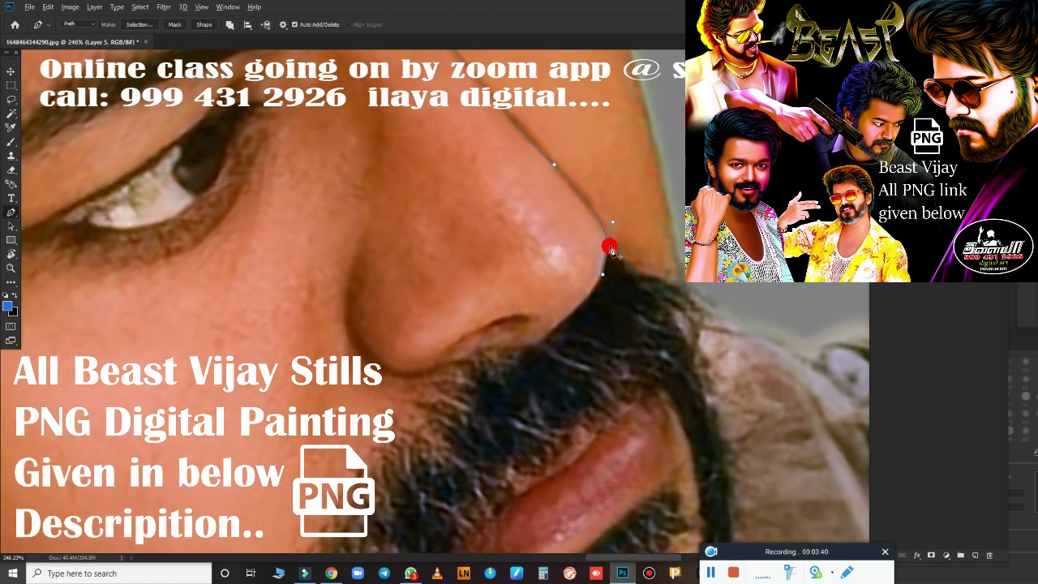
{"action": "left_click_drag", "start_coordinate": [587, 299], "coordinate": [476, 390]}
{"action": "left_click", "coordinate": [547, 337], "text": "alt"}
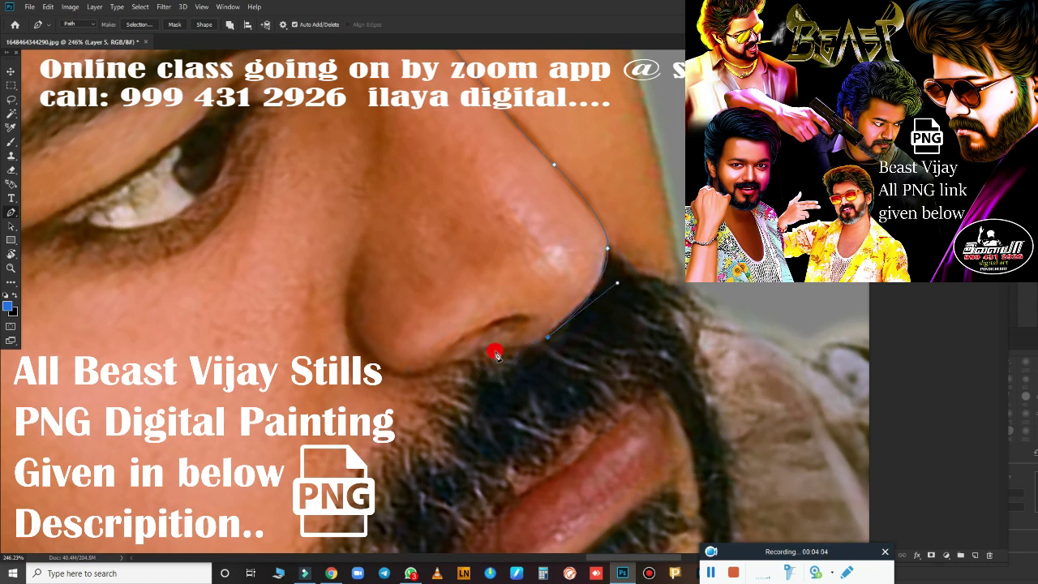
{"action": "left_click_drag", "start_coordinate": [495, 350], "coordinate": [452, 354]}
{"action": "left_click_drag", "start_coordinate": [347, 298], "coordinate": [351, 177]}
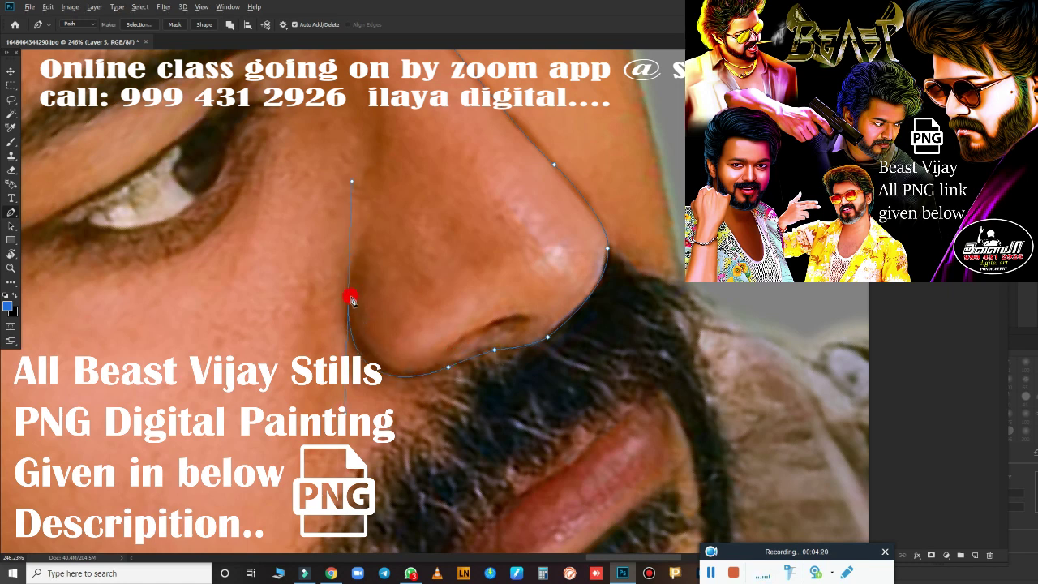
{"action": "left_click_drag", "start_coordinate": [351, 245], "coordinate": [368, 229]}
{"action": "scroll", "coordinate": [381, 212], "scroll_direction": "up", "scroll_amount": 5}
{"action": "left_click_drag", "start_coordinate": [317, 181], "coordinate": [287, 202]}
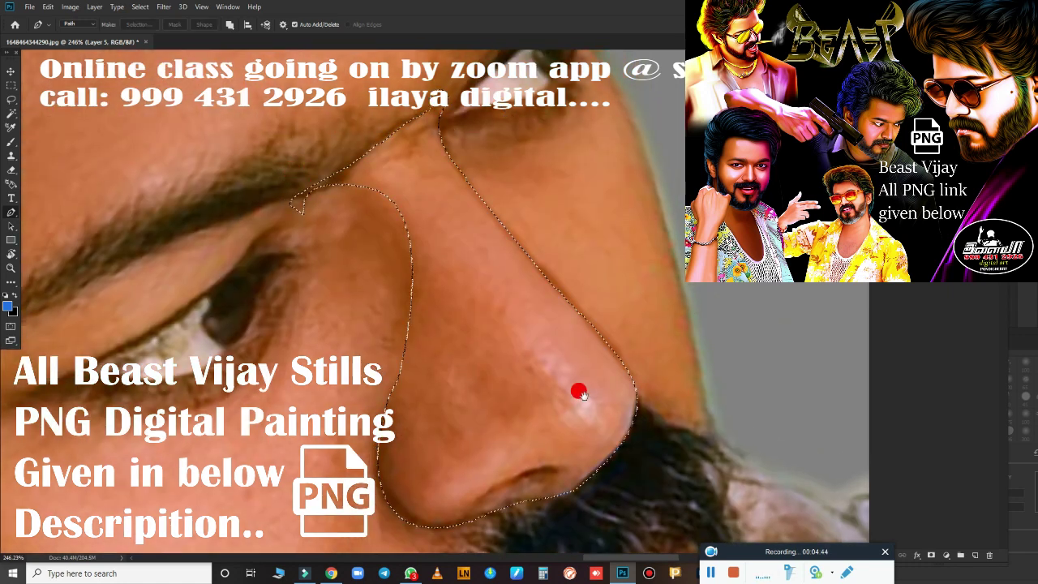
Turn the nose path into a selection and tilt the view around the nose
{"action": "key", "text": "ctrl+Return"}
{"action": "key", "text": "ctrl+0"}
{"action": "key", "text": "r"}
{"action": "scroll", "coordinate": [590, 355], "scroll_direction": "up", "scroll_amount": 5}
{"action": "scroll", "coordinate": [614, 287], "scroll_direction": "up", "scroll_amount": 3}
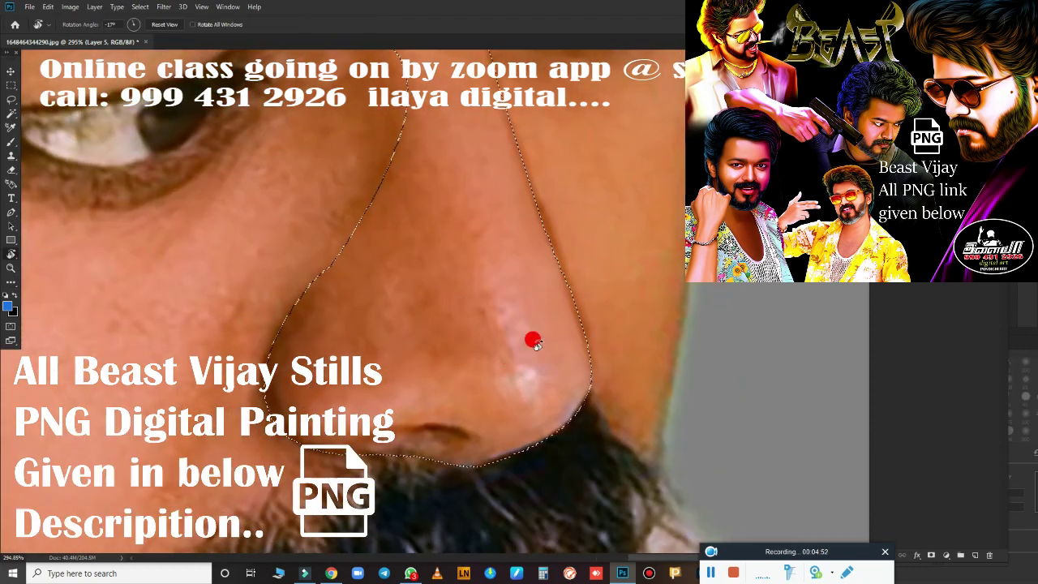
{"action": "key", "text": "r"}
{"action": "left_click_drag", "start_coordinate": [532, 338], "coordinate": [485, 299]}
{"action": "key", "text": "r"}
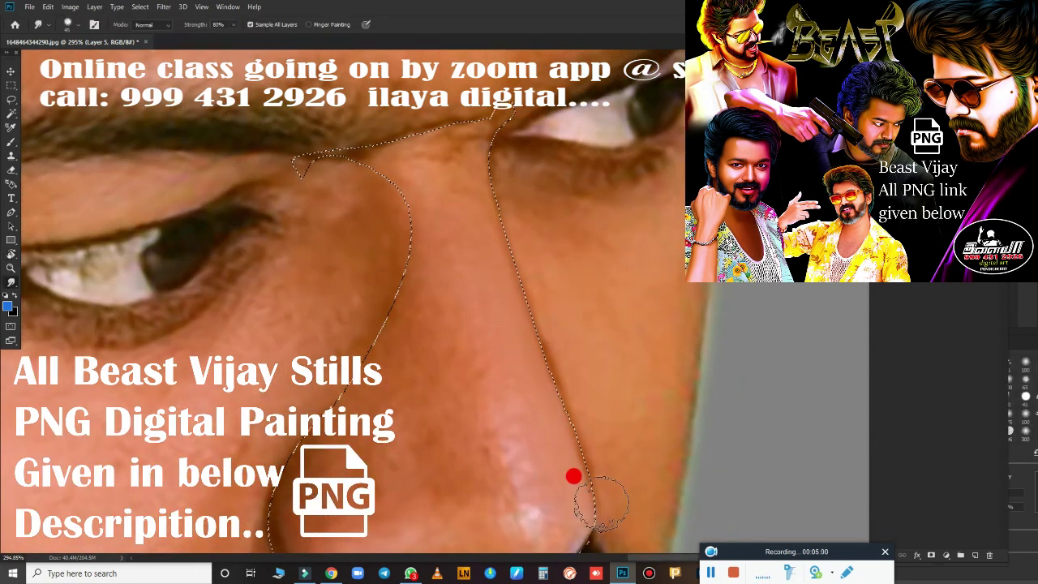
Smudge the skin along the brow, nose edge and nose tip at 80% strength
{"action": "mouse_move", "coordinate": [456, 150]}
{"action": "left_mouse_down"}
{"action": "mouse_move", "coordinate": [447, 137]}
{"action": "mouse_move", "coordinate": [382, 128]}
{"action": "mouse_move", "coordinate": [420, 146]}
{"action": "mouse_move", "coordinate": [429, 128]}
{"action": "mouse_move", "coordinate": [593, 386]}
{"action": "mouse_move", "coordinate": [443, 186]}
{"action": "mouse_move", "coordinate": [424, 183]}
{"action": "mouse_move", "coordinate": [410, 221]}
{"action": "mouse_move", "coordinate": [519, 413]}
{"action": "mouse_move", "coordinate": [422, 181]}
{"action": "mouse_move", "coordinate": [604, 323]}
{"action": "left_mouse_up"}
{"action": "scroll", "coordinate": [604, 323], "scroll_direction": "up", "scroll_amount": 2}
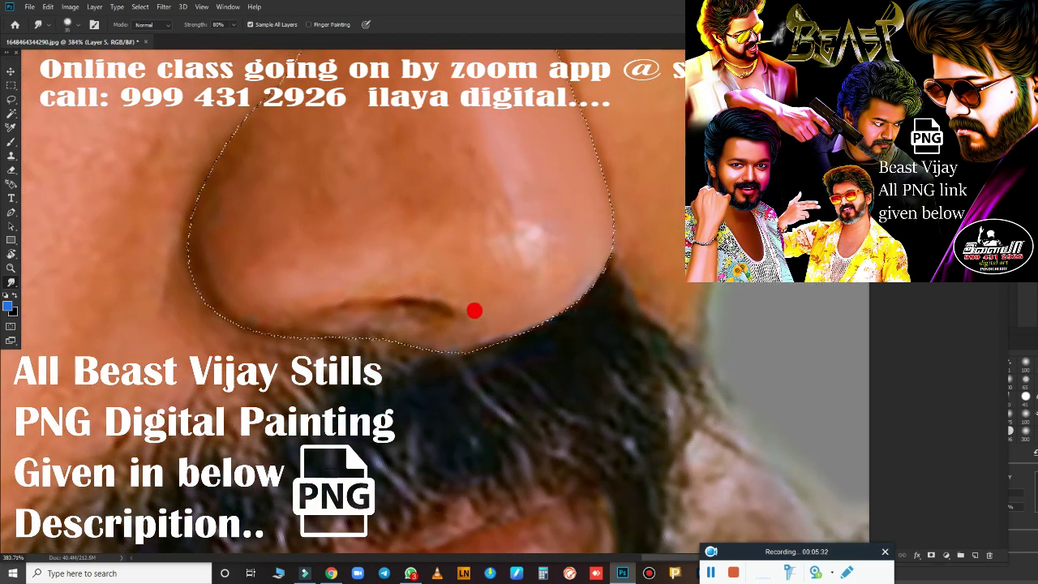
{"action": "mouse_move", "coordinate": [397, 357]}
{"action": "left_mouse_down"}
{"action": "mouse_move", "coordinate": [475, 348]}
{"action": "mouse_move", "coordinate": [607, 249]}
{"action": "mouse_move", "coordinate": [424, 278]}
{"action": "mouse_move", "coordinate": [573, 200]}
{"action": "left_mouse_up"}
{"action": "key", "text": "r"}
{"action": "left_click_drag", "start_coordinate": [699, 364], "coordinate": [505, 301]}
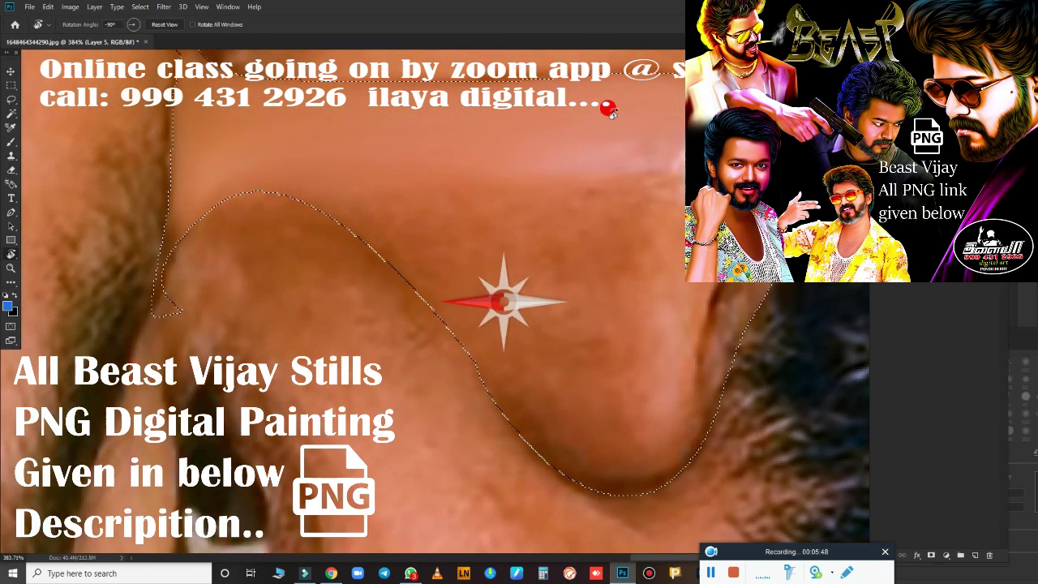
{"action": "scroll", "coordinate": [623, 217], "scroll_direction": "down", "scroll_amount": 1}
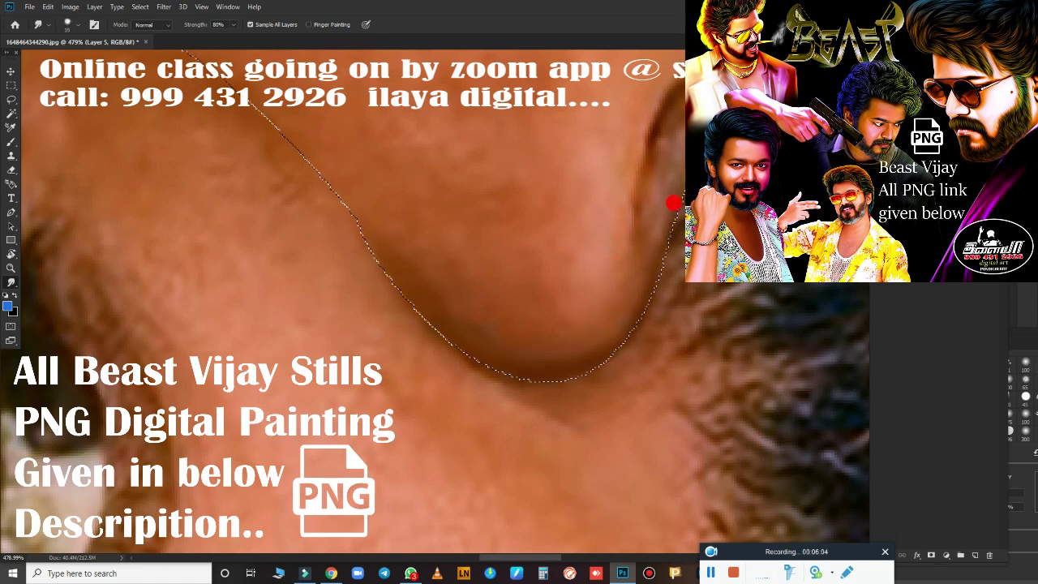
{"action": "scroll", "coordinate": [597, 371], "scroll_direction": "down", "scroll_amount": 2}
{"action": "scroll", "coordinate": [484, 402], "scroll_direction": "down", "scroll_amount": 1}
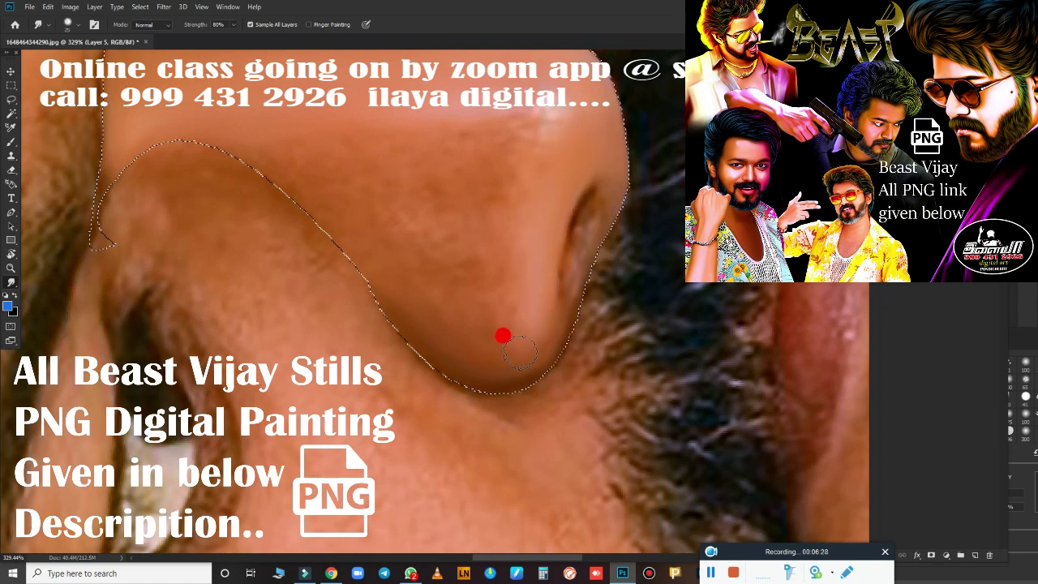
{"action": "scroll", "coordinate": [591, 273], "scroll_direction": "up", "scroll_amount": 1}
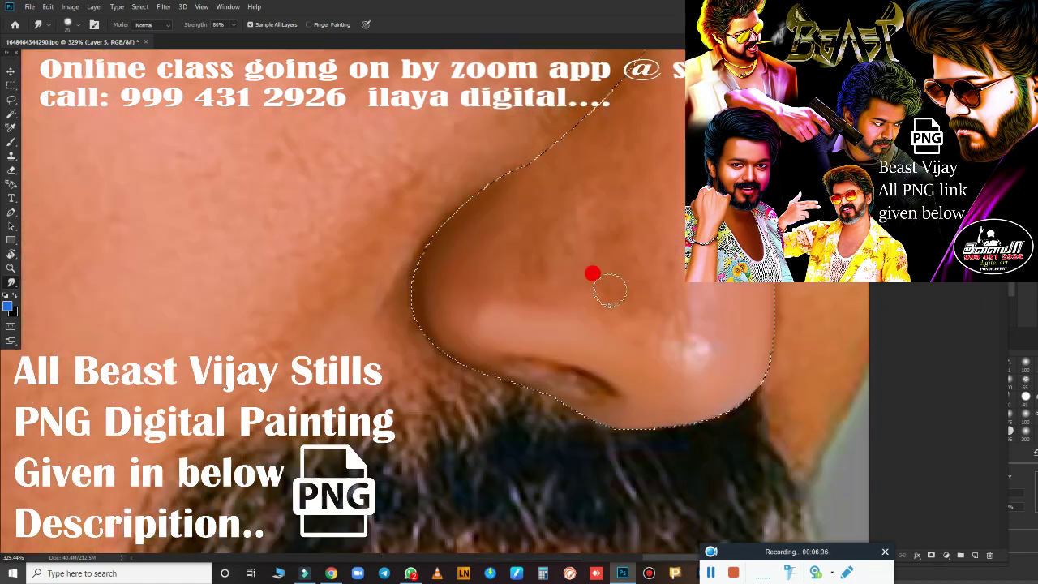
{"action": "scroll", "coordinate": [686, 360], "scroll_direction": "up", "scroll_amount": 1}
{"action": "scroll", "coordinate": [649, 381], "scroll_direction": "down", "scroll_amount": 1}
Paint a darker, smoother nostril crease with a soft Mixer Brush
{"action": "key", "text": "b"}
{"action": "right_click", "coordinate": [666, 347]}
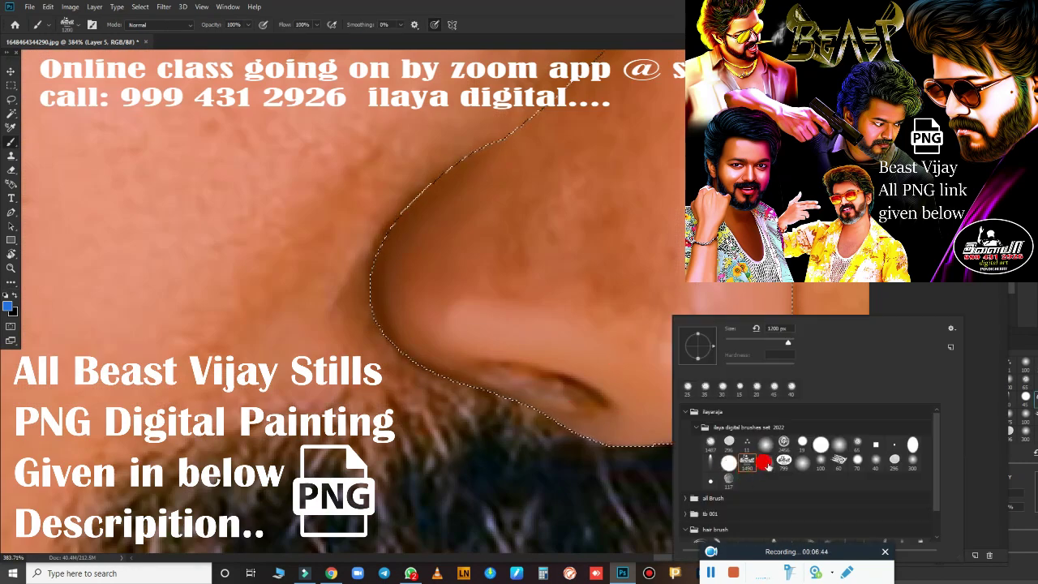
{"action": "double_click", "coordinate": [702, 461]}
{"action": "scroll", "coordinate": [665, 275], "scroll_direction": "up", "scroll_amount": 1}
{"action": "scroll", "coordinate": [584, 244], "scroll_direction": "down", "scroll_amount": 1}
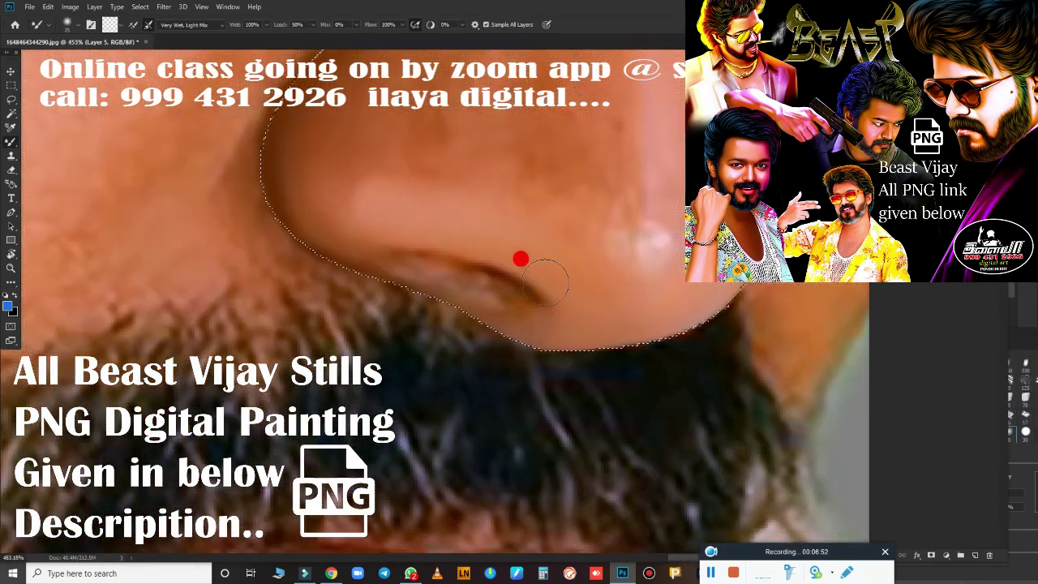
{"action": "scroll", "coordinate": [602, 264], "scroll_direction": "up", "scroll_amount": 1}
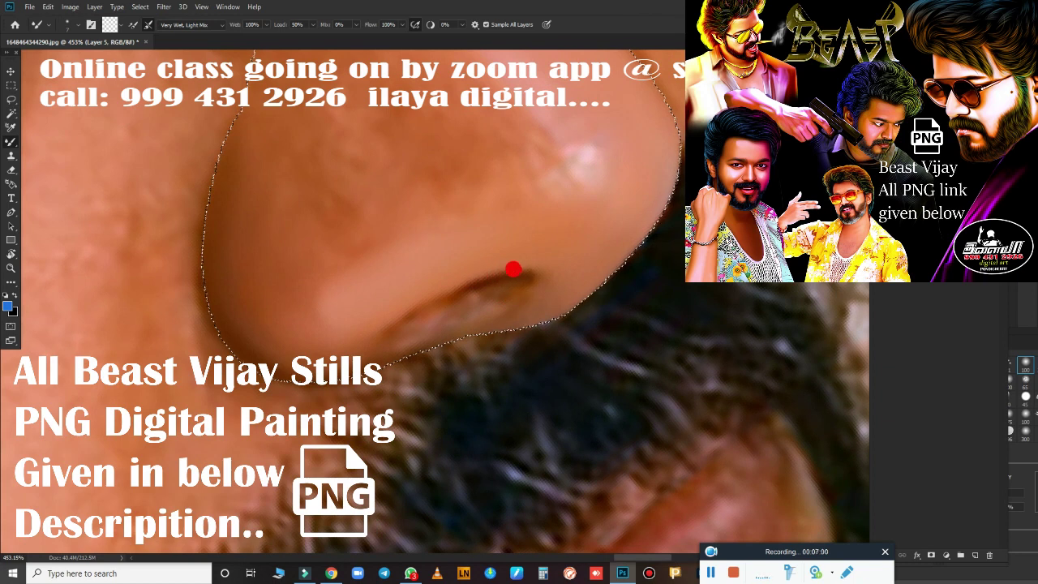
{"action": "mouse_move", "coordinate": [432, 290]}
{"action": "left_mouse_down"}
{"action": "mouse_move", "coordinate": [380, 327]}
{"action": "mouse_move", "coordinate": [519, 269]}
{"action": "mouse_move", "coordinate": [402, 311]}
{"action": "mouse_move", "coordinate": [383, 353]}
{"action": "left_mouse_up"}
Smudge the skin from the nostril crease up, blending the nose-tip highlight
{"action": "key", "text": "r"}
{"action": "mouse_move", "coordinate": [496, 307]}
{"action": "left_mouse_down"}
{"action": "mouse_move", "coordinate": [509, 304]}
{"action": "mouse_move", "coordinate": [445, 332]}
{"action": "left_mouse_up"}
{"action": "mouse_move", "coordinate": [353, 276]}
{"action": "left_mouse_down"}
{"action": "mouse_move", "coordinate": [578, 164]}
{"action": "mouse_move", "coordinate": [546, 155]}
{"action": "mouse_move", "coordinate": [556, 139]}
{"action": "left_mouse_up"}
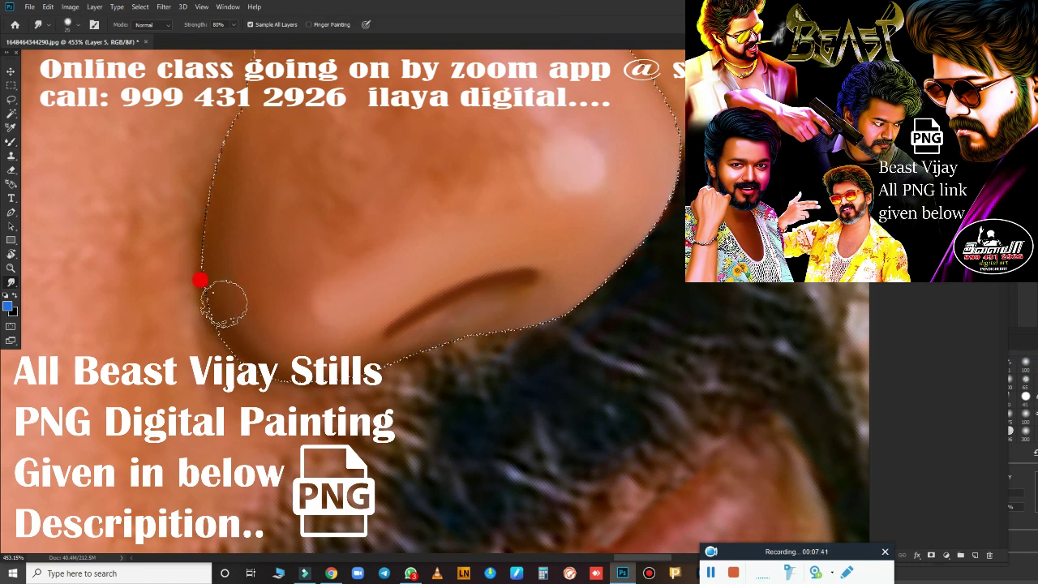
{"action": "scroll", "coordinate": [570, 278], "scroll_direction": "up", "scroll_amount": 5}
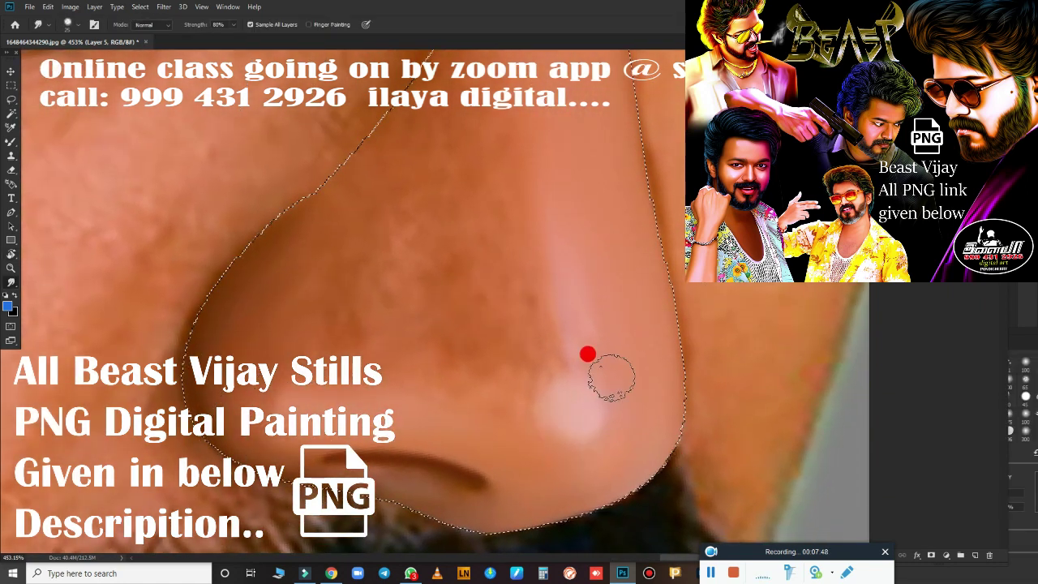
{"action": "mouse_move", "coordinate": [611, 377]}
{"action": "left_mouse_down"}
{"action": "mouse_move", "coordinate": [593, 371]}
{"action": "mouse_move", "coordinate": [616, 394]}
{"action": "mouse_move", "coordinate": [570, 424]}
{"action": "mouse_move", "coordinate": [571, 409]}
{"action": "left_mouse_up"}
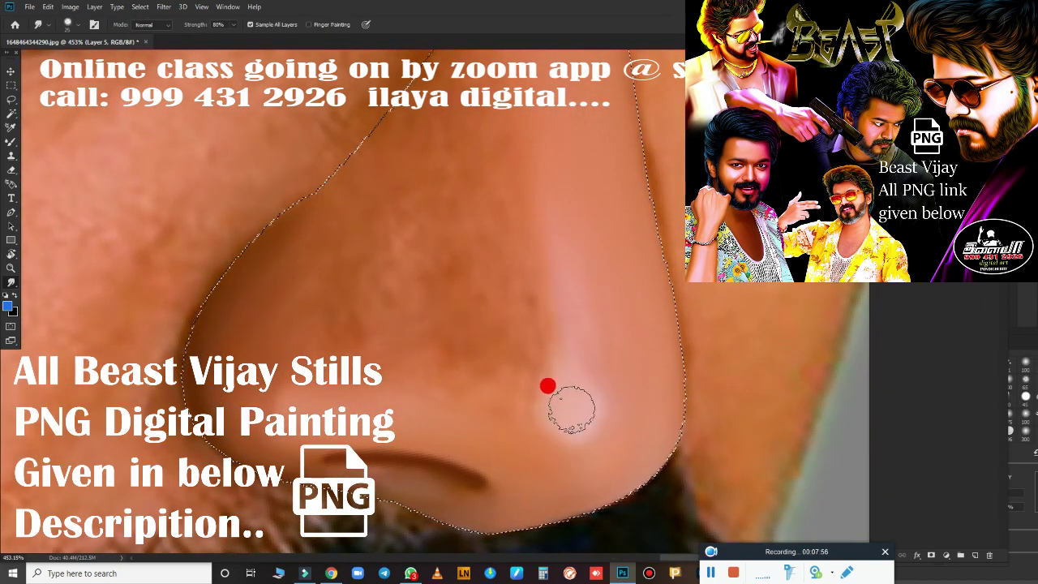
{"action": "scroll", "coordinate": [570, 336], "scroll_direction": "down", "scroll_amount": 2}
{"action": "scroll", "coordinate": [500, 332], "scroll_direction": "down", "scroll_amount": 2}
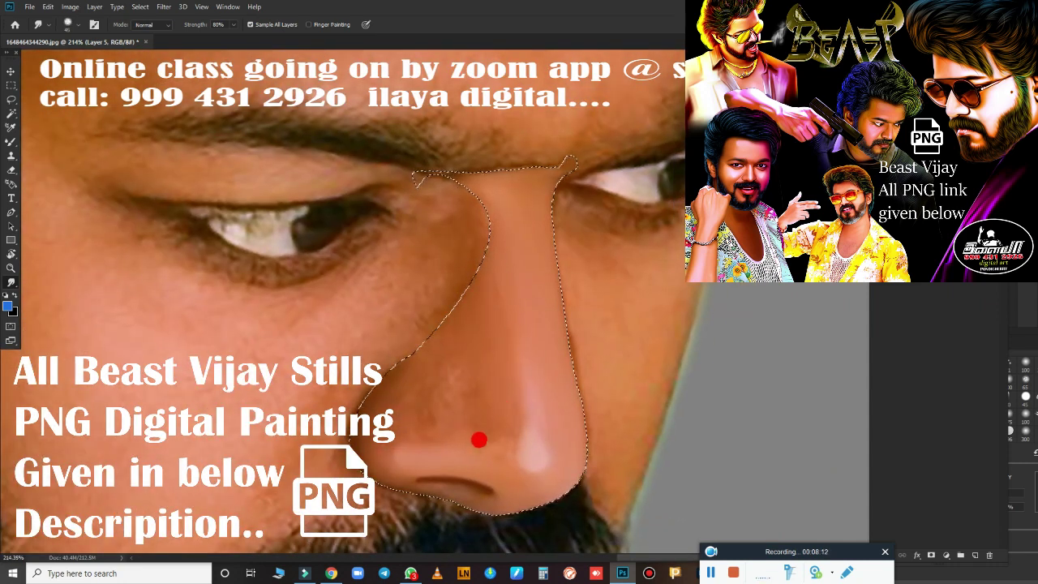
Smooth the skin along and across the nose and its right edge
{"action": "mouse_move", "coordinate": [480, 439]}
{"action": "left_mouse_down"}
{"action": "mouse_move", "coordinate": [475, 370]}
{"action": "mouse_move", "coordinate": [439, 414]}
{"action": "left_mouse_up"}
{"action": "mouse_move", "coordinate": [448, 360]}
{"action": "left_mouse_down"}
{"action": "mouse_move", "coordinate": [401, 364]}
{"action": "mouse_move", "coordinate": [433, 343]}
{"action": "mouse_move", "coordinate": [478, 345]}
{"action": "mouse_move", "coordinate": [395, 396]}
{"action": "mouse_move", "coordinate": [348, 394]}
{"action": "mouse_move", "coordinate": [456, 366]}
{"action": "mouse_move", "coordinate": [502, 332]}
{"action": "left_mouse_up"}
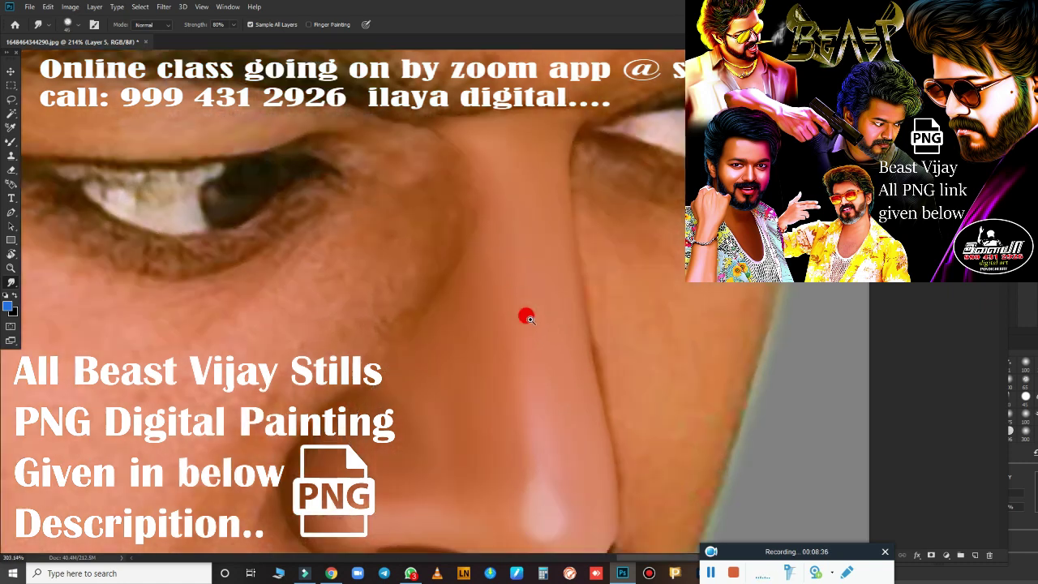
{"action": "scroll", "coordinate": [518, 320], "scroll_direction": "up", "scroll_amount": 2}
{"action": "mouse_move", "coordinate": [606, 93]}
{"action": "left_mouse_down"}
{"action": "mouse_move", "coordinate": [565, 195]}
{"action": "mouse_move", "coordinate": [584, 315]}
{"action": "mouse_move", "coordinate": [640, 309]}
{"action": "mouse_move", "coordinate": [560, 171]}
{"action": "mouse_move", "coordinate": [573, 412]}
{"action": "mouse_move", "coordinate": [676, 273]}
{"action": "mouse_move", "coordinate": [514, 294]}
{"action": "mouse_move", "coordinate": [521, 278]}
{"action": "mouse_move", "coordinate": [468, 279]}
{"action": "left_mouse_up"}
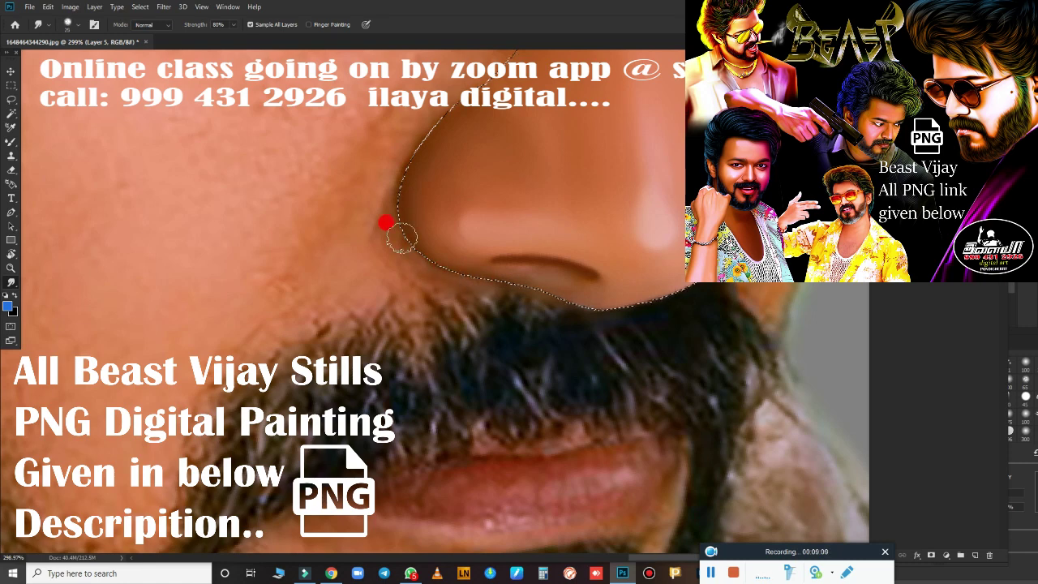
{"action": "mouse_move", "coordinate": [400, 238]}
{"action": "left_mouse_down"}
{"action": "mouse_move", "coordinate": [365, 301]}
{"action": "mouse_move", "coordinate": [447, 326]}
{"action": "mouse_move", "coordinate": [394, 282]}
{"action": "mouse_move", "coordinate": [466, 178]}
{"action": "left_mouse_up"}
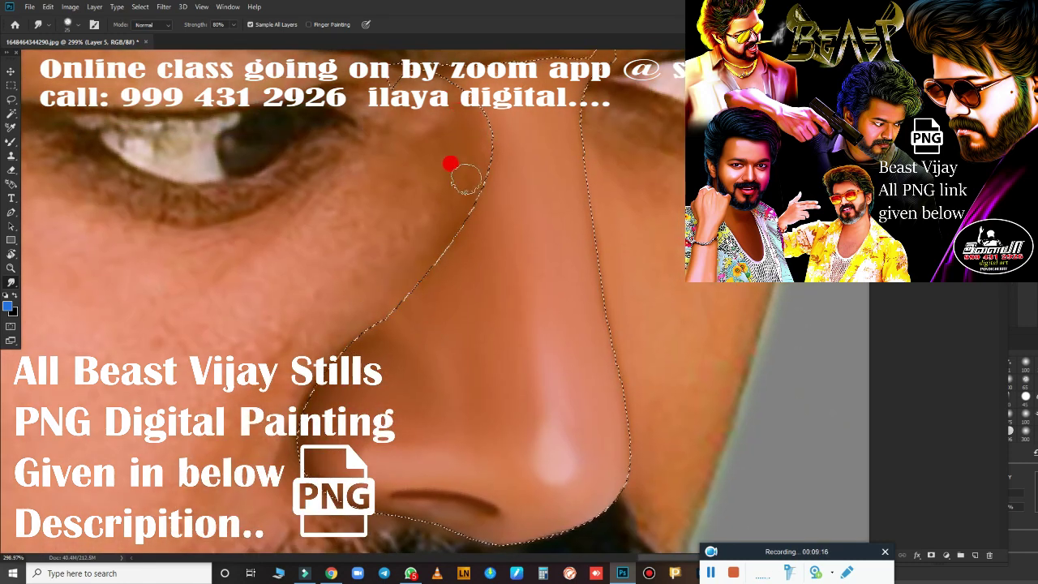
{"action": "scroll", "coordinate": [535, 338], "scroll_direction": "down", "scroll_amount": 5}
{"action": "scroll", "coordinate": [526, 358], "scroll_direction": "up", "scroll_amount": 4}
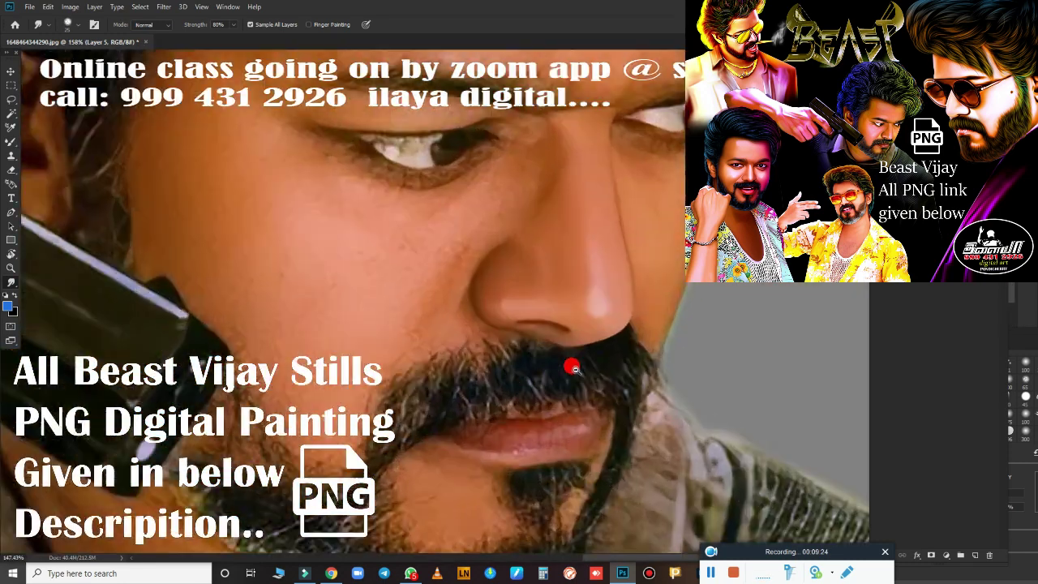
{"action": "scroll", "coordinate": [572, 368], "scroll_direction": "up", "scroll_amount": 3}
Draw a Pen path beside the nose and make it an active selection
{"action": "key", "text": "p"}
{"action": "left_click", "coordinate": [398, 195]}
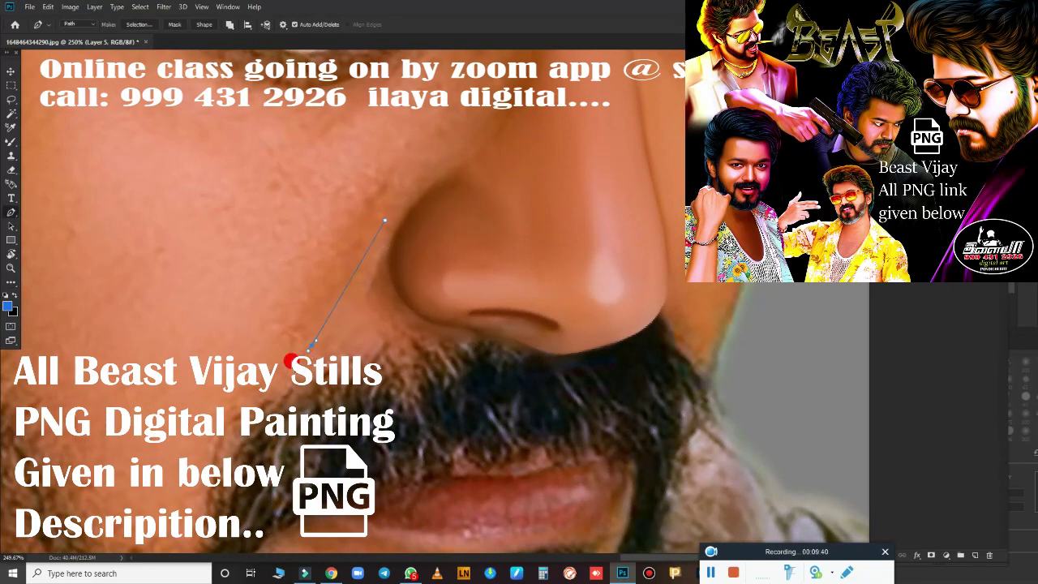
{"action": "left_click", "coordinate": [313, 345]}
{"action": "key", "text": "ctrl+Return"}
Smudge the cheek skin next to the nostril smooth at 80% strength
{"action": "key", "text": "b"}
{"action": "scroll", "coordinate": [441, 389], "scroll_direction": "up", "scroll_amount": 2}
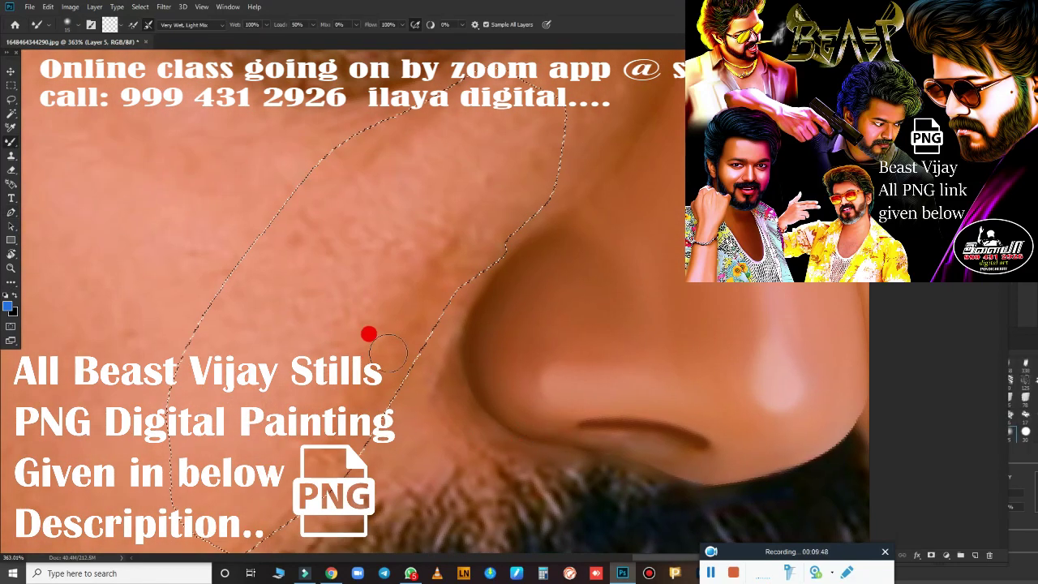
{"action": "key", "text": "r"}
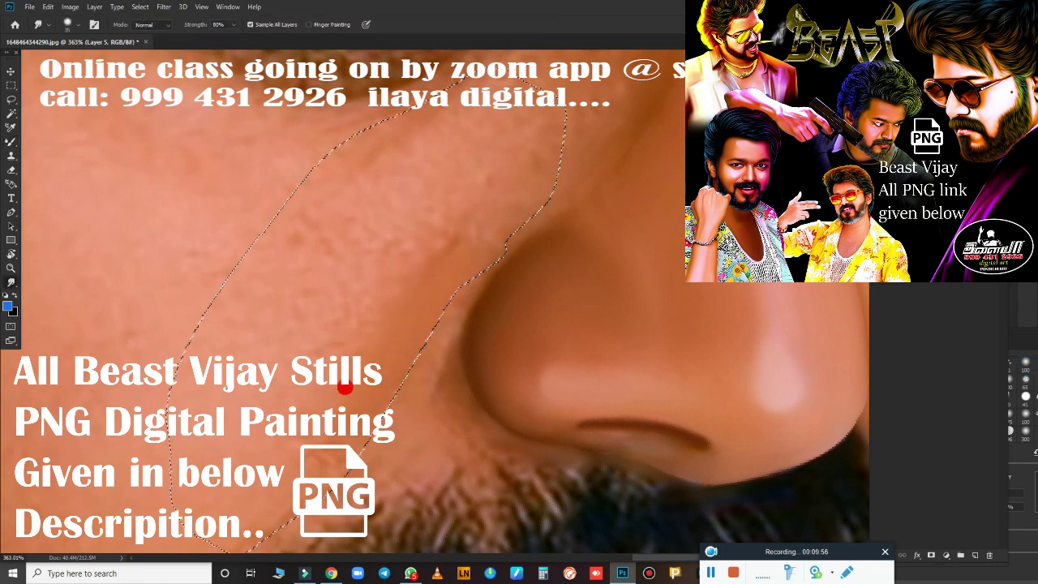
{"action": "left_click_drag", "start_coordinate": [382, 405], "coordinate": [301, 322]}
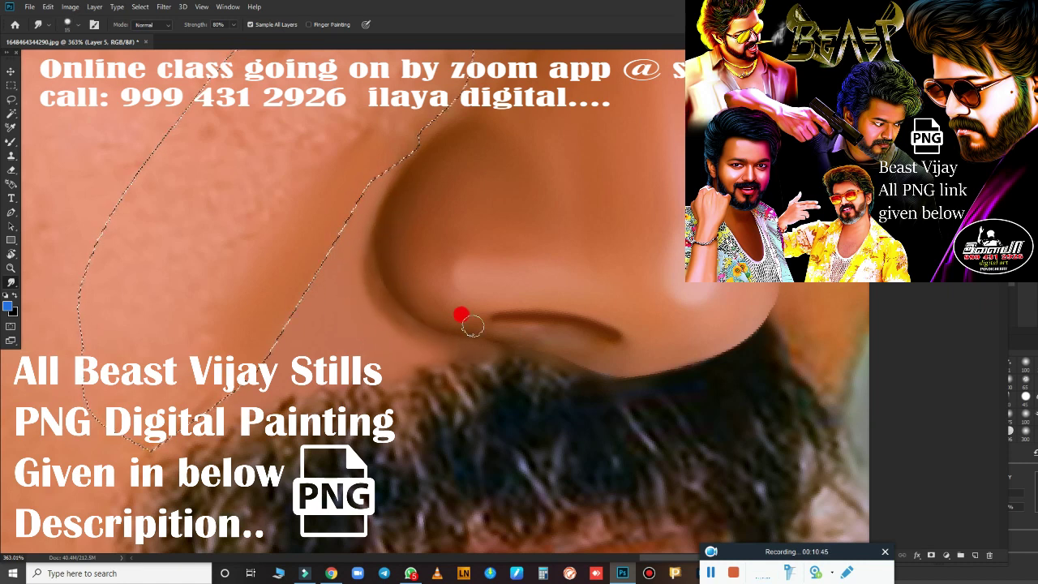
Zoom into the eye and smudge the upper eyelid and skin above it smooth
{"action": "key", "text": "ctrl+0"}
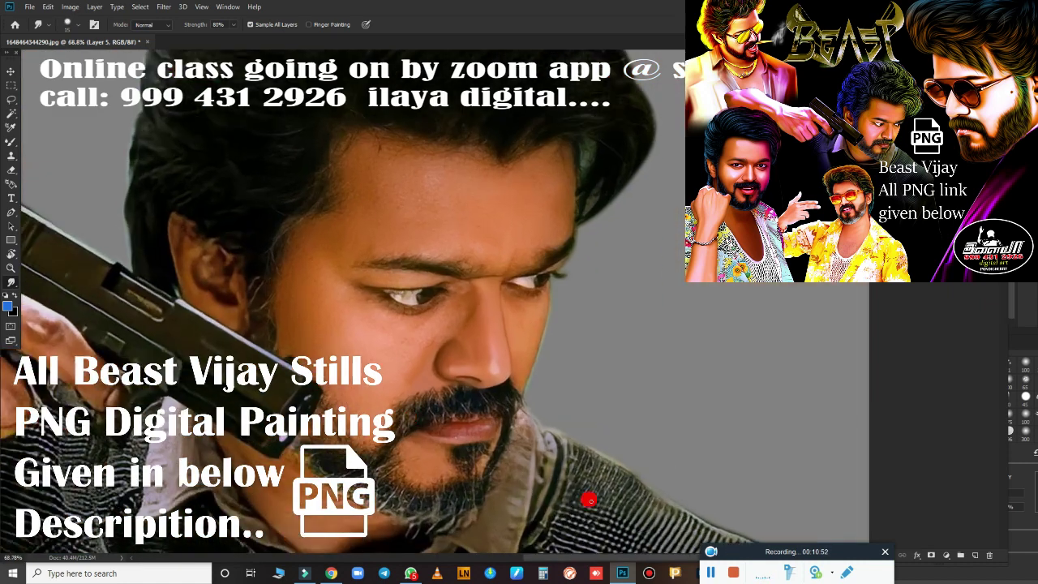
{"action": "scroll", "coordinate": [456, 345], "scroll_direction": "up", "scroll_amount": 2}
{"action": "scroll", "coordinate": [489, 346], "scroll_direction": "up", "scroll_amount": 2}
{"action": "scroll", "coordinate": [593, 371], "scroll_direction": "up", "scroll_amount": 1}
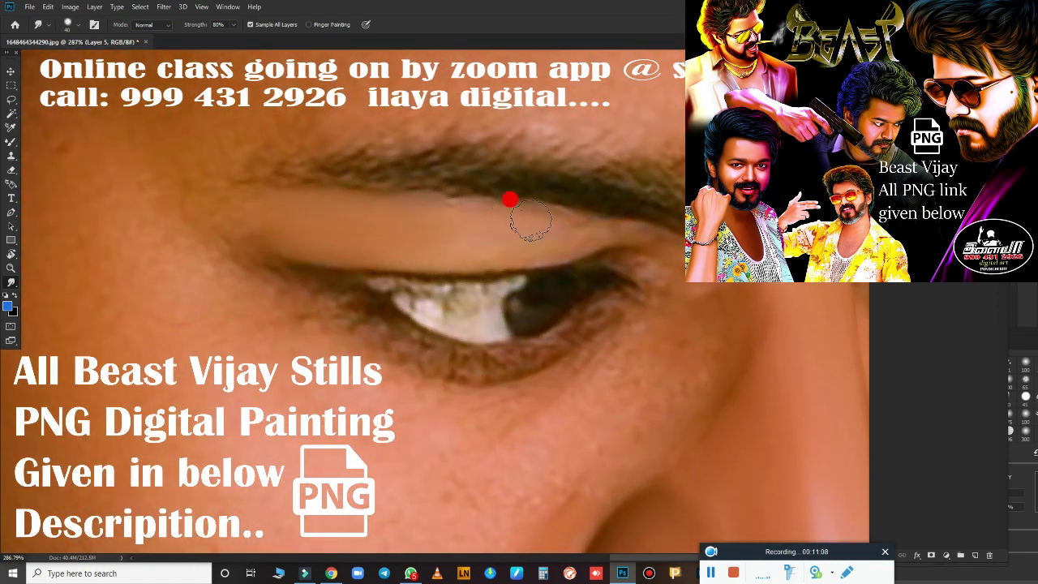
{"action": "mouse_move", "coordinate": [300, 184]}
{"action": "left_mouse_down"}
{"action": "mouse_move", "coordinate": [438, 197]}
{"action": "mouse_move", "coordinate": [597, 236]}
{"action": "mouse_move", "coordinate": [621, 228]}
{"action": "left_mouse_up"}
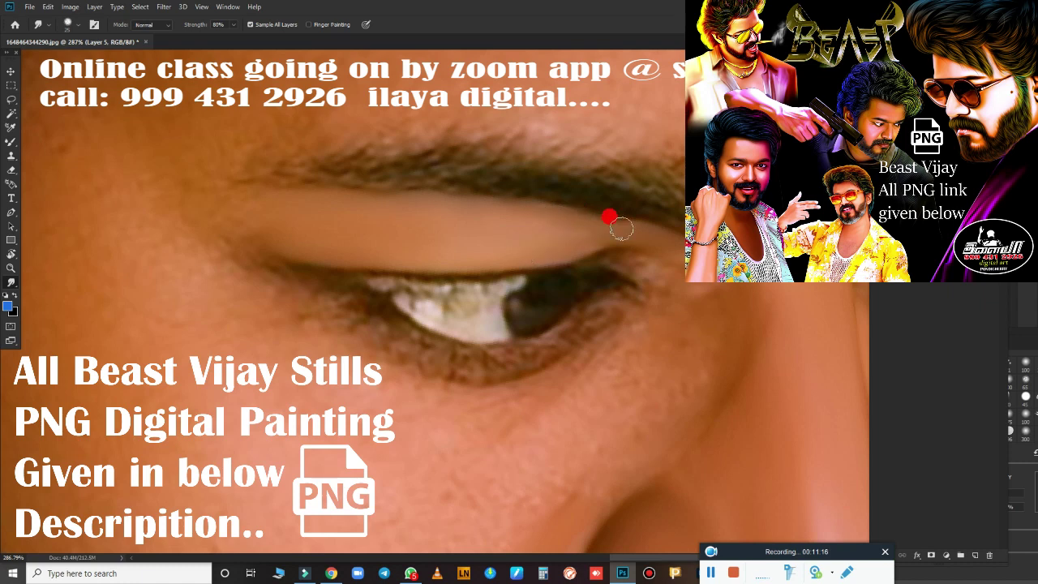
{"action": "mouse_move", "coordinate": [300, 240]}
{"action": "left_mouse_down"}
{"action": "mouse_move", "coordinate": [238, 235]}
{"action": "mouse_move", "coordinate": [620, 228]}
{"action": "left_mouse_up"}
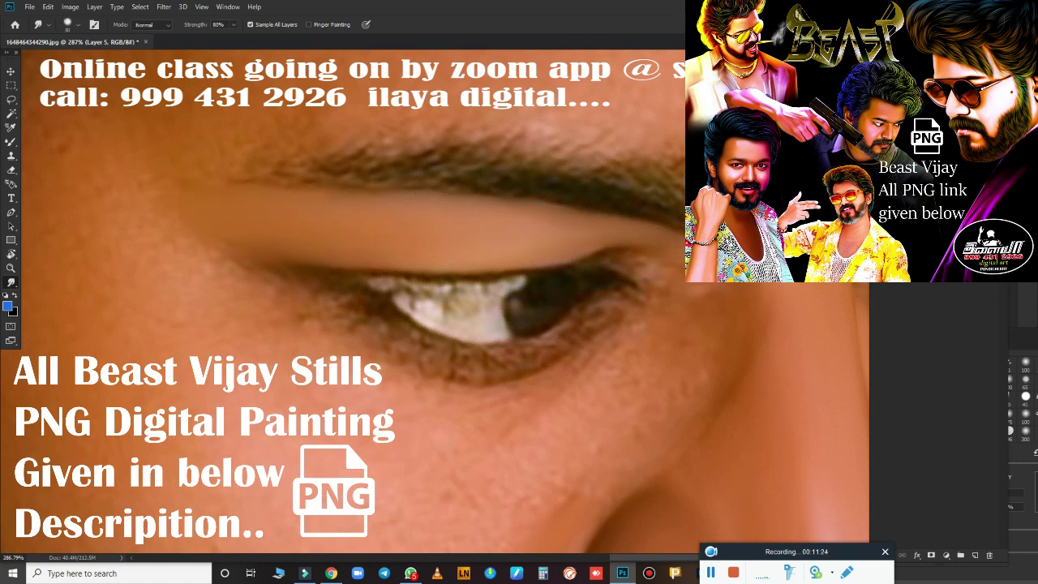
{"action": "left_click_drag", "start_coordinate": [764, 314], "coordinate": [695, 286]}
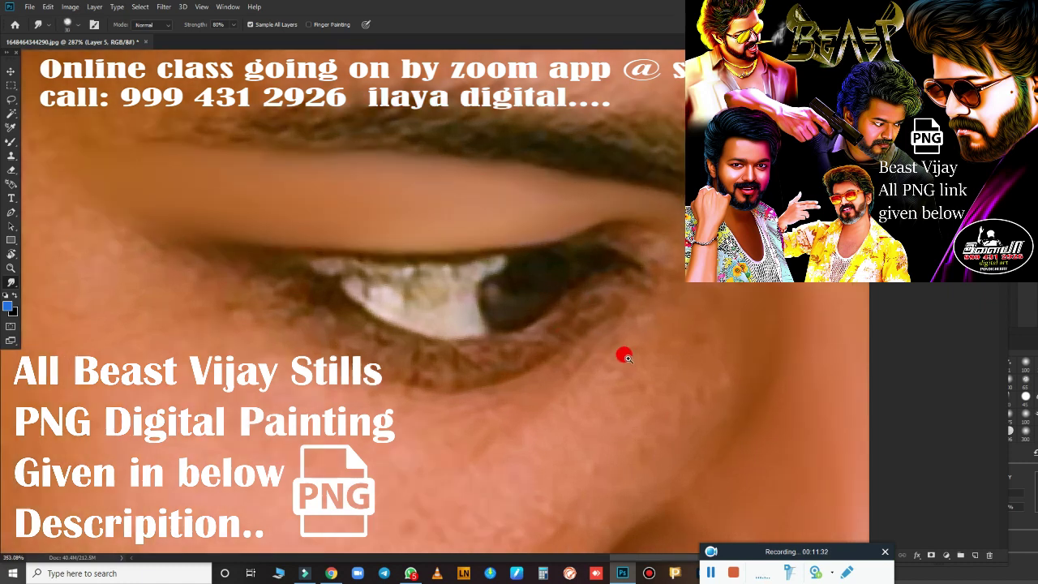
{"action": "scroll", "coordinate": [621, 355], "scroll_direction": "up", "scroll_amount": 2}
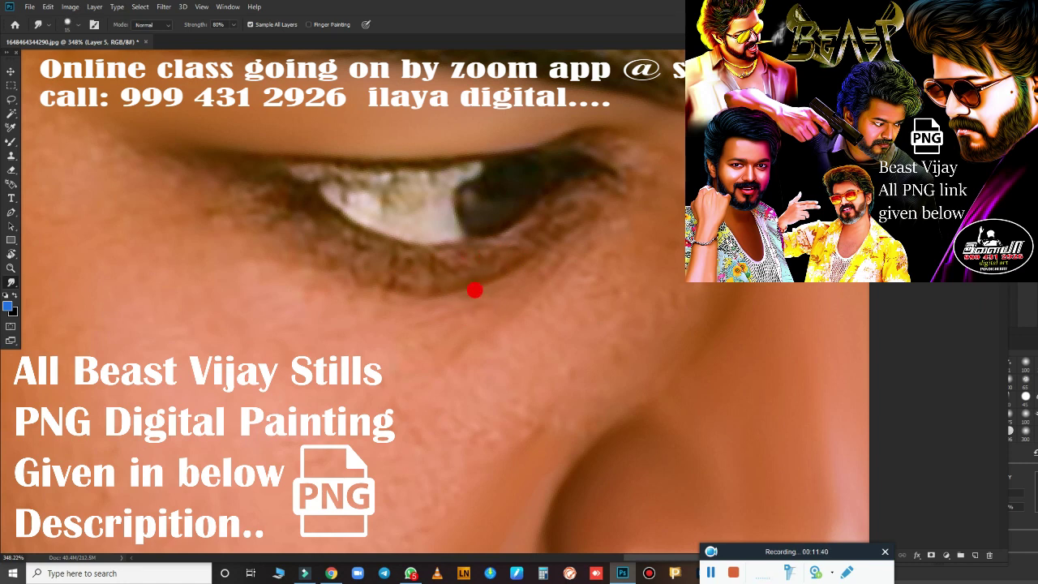
{"action": "key", "text": "p"}
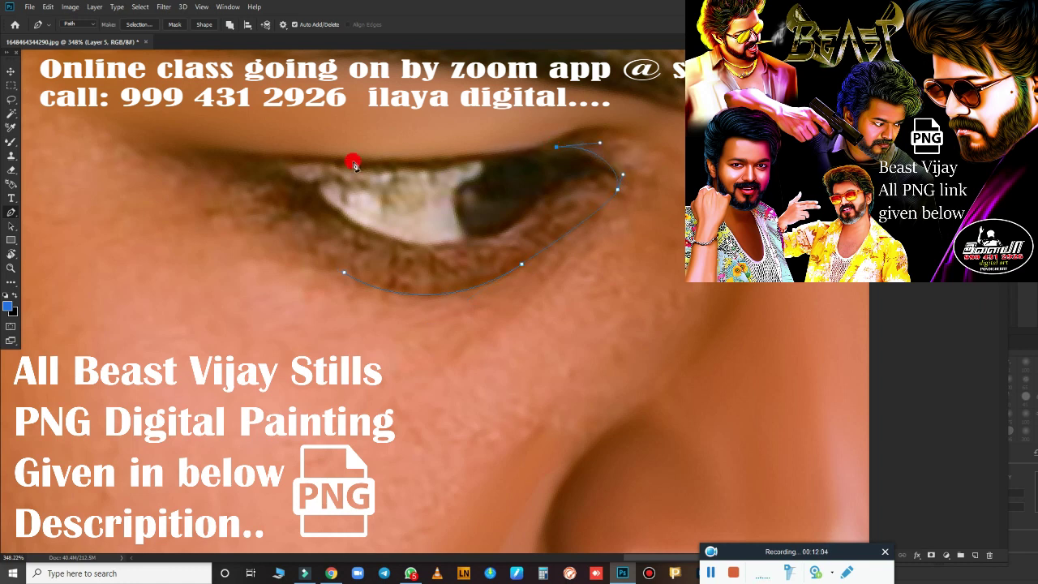
Extend the Pen path along the upper lid and down the left side, then make it a selection
{"action": "left_click_drag", "start_coordinate": [195, 148], "coordinate": [28, 127]}
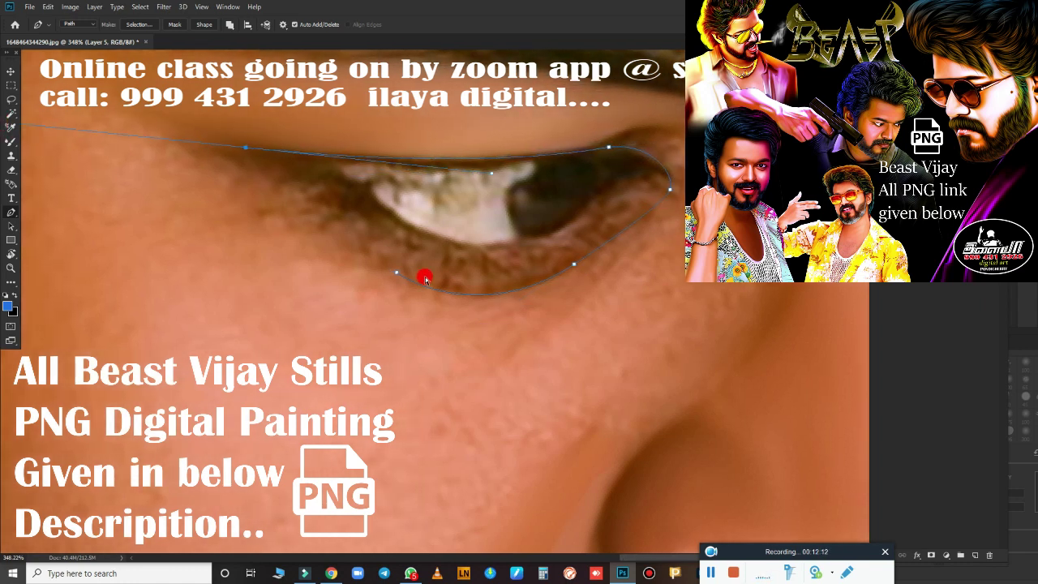
{"action": "key", "text": "ctrl+z"}
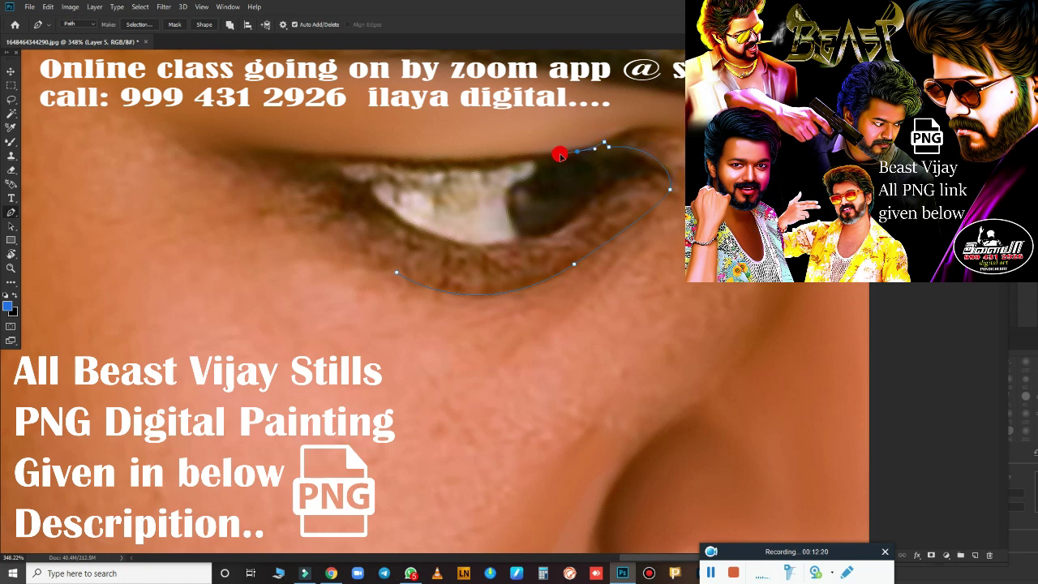
{"action": "left_click_drag", "start_coordinate": [212, 143], "coordinate": [87, 122]}
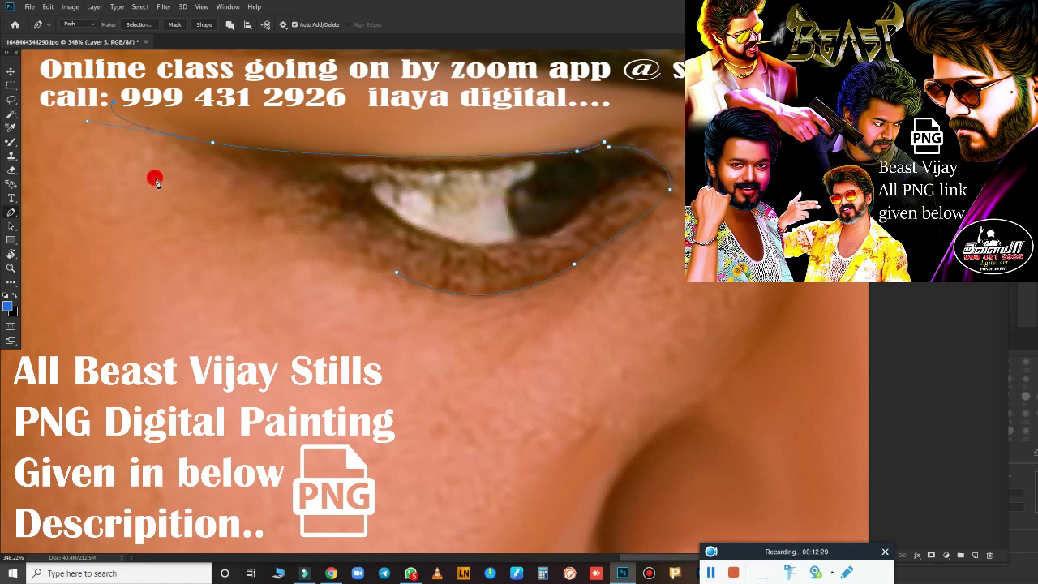
{"action": "left_click", "coordinate": [65, 178]}
{"action": "left_click", "coordinate": [86, 237]}
{"action": "left_click", "coordinate": [111, 300]}
{"action": "left_click", "coordinate": [119, 326]}
{"action": "left_click", "coordinate": [142, 356]}
{"action": "key", "text": "ctrl+Return"}
Smudge the upper lid edge and lower-lid shading smooth inside the selection
{"action": "scroll", "coordinate": [556, 283], "scroll_direction": "up", "scroll_amount": 3}
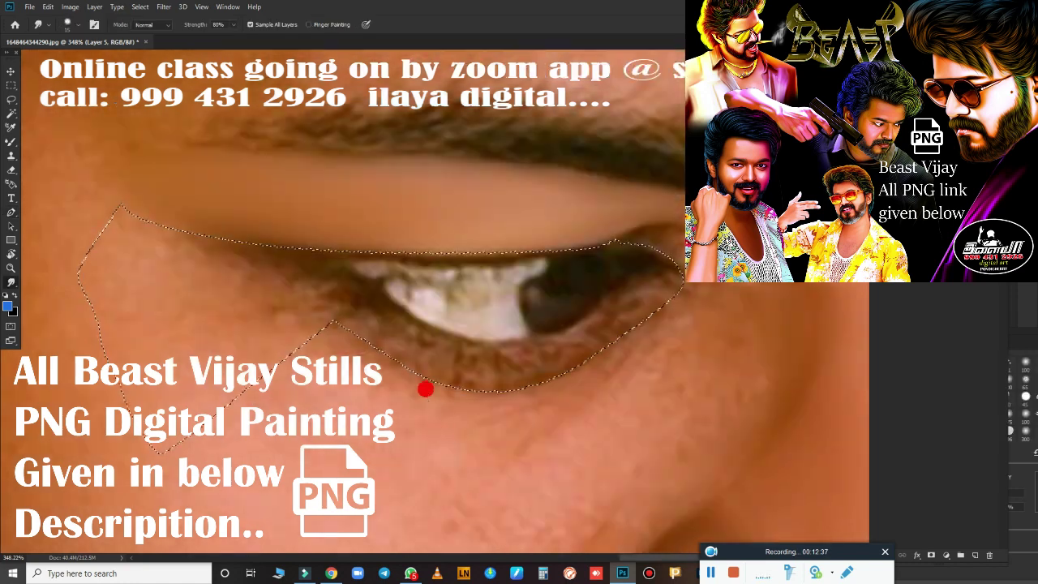
{"action": "mouse_move", "coordinate": [430, 235]}
{"action": "left_mouse_down"}
{"action": "mouse_move", "coordinate": [487, 223]}
{"action": "mouse_move", "coordinate": [347, 243]}
{"action": "mouse_move", "coordinate": [657, 237]}
{"action": "left_mouse_up"}
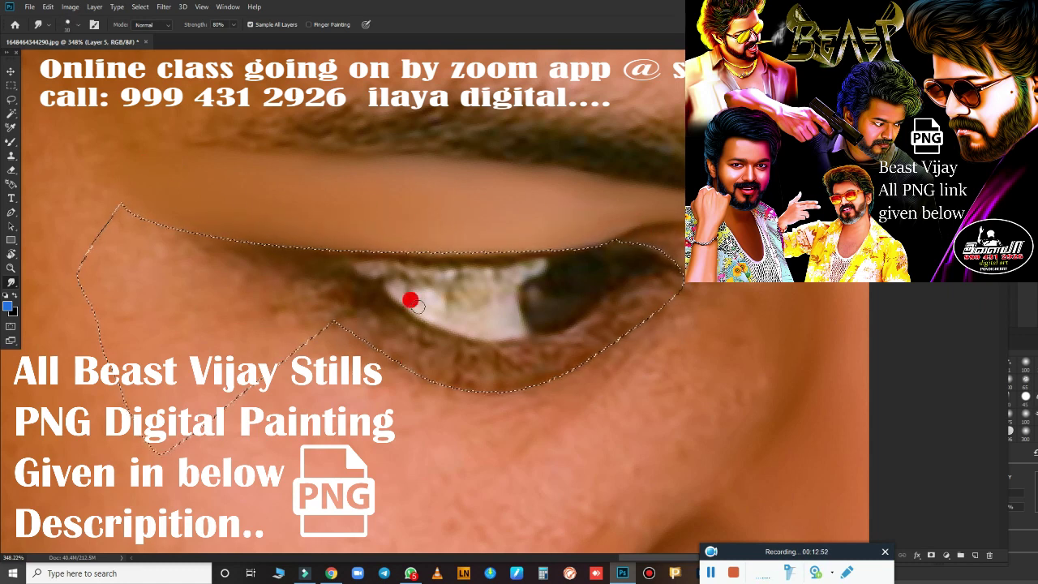
{"action": "scroll", "coordinate": [410, 296], "scroll_direction": "down", "scroll_amount": 2}
{"action": "left_click_drag", "start_coordinate": [494, 289], "coordinate": [615, 215]}
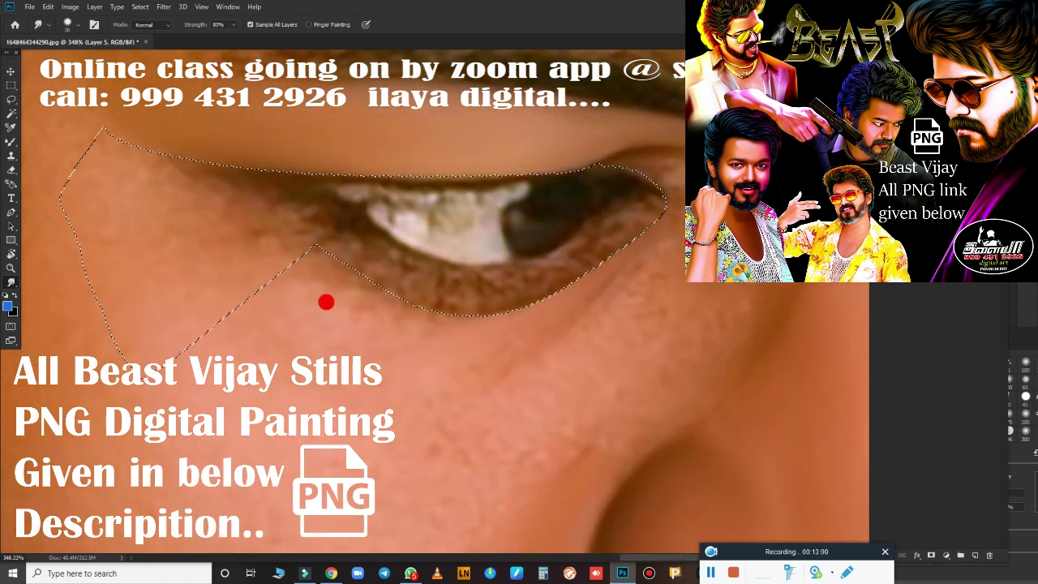
{"action": "mouse_move", "coordinate": [326, 301]}
{"action": "left_mouse_down"}
{"action": "mouse_move", "coordinate": [384, 280]}
{"action": "mouse_move", "coordinate": [500, 291]}
{"action": "left_mouse_up"}
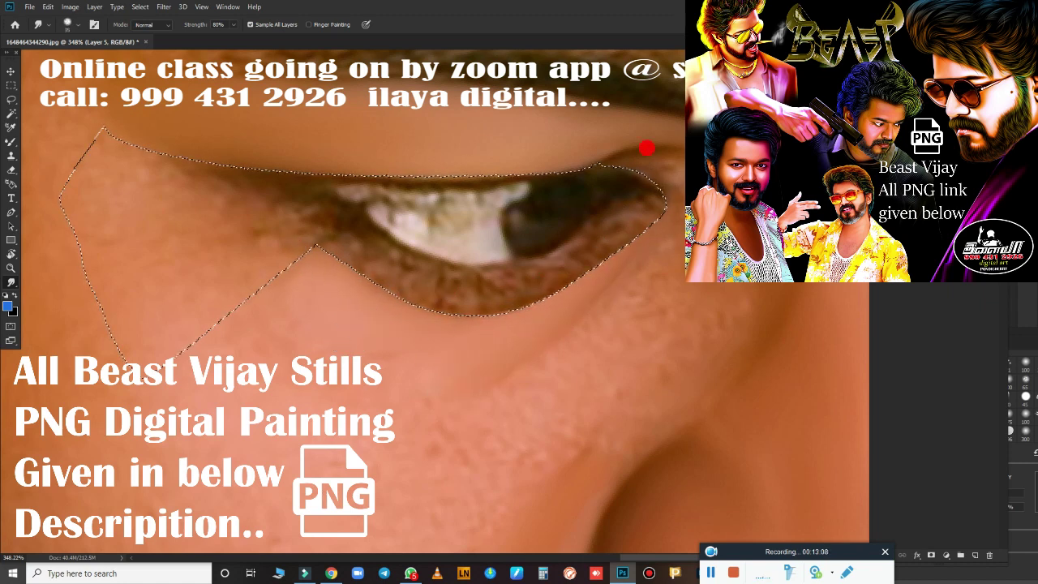
{"action": "mouse_move", "coordinate": [86, 199]}
{"action": "left_mouse_down"}
{"action": "mouse_move", "coordinate": [243, 316]}
{"action": "mouse_move", "coordinate": [72, 135]}
{"action": "mouse_move", "coordinate": [88, 141]}
{"action": "left_mouse_up"}
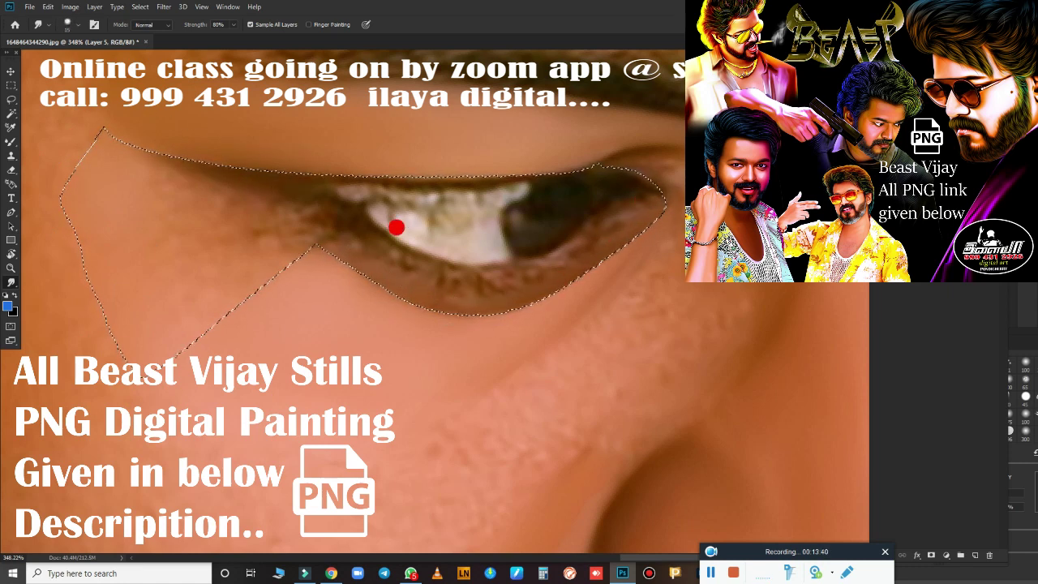
Load the Mixer Brush with near-black #100f01 and paint along the upper eyelid line
{"action": "key", "text": "shift+b"}
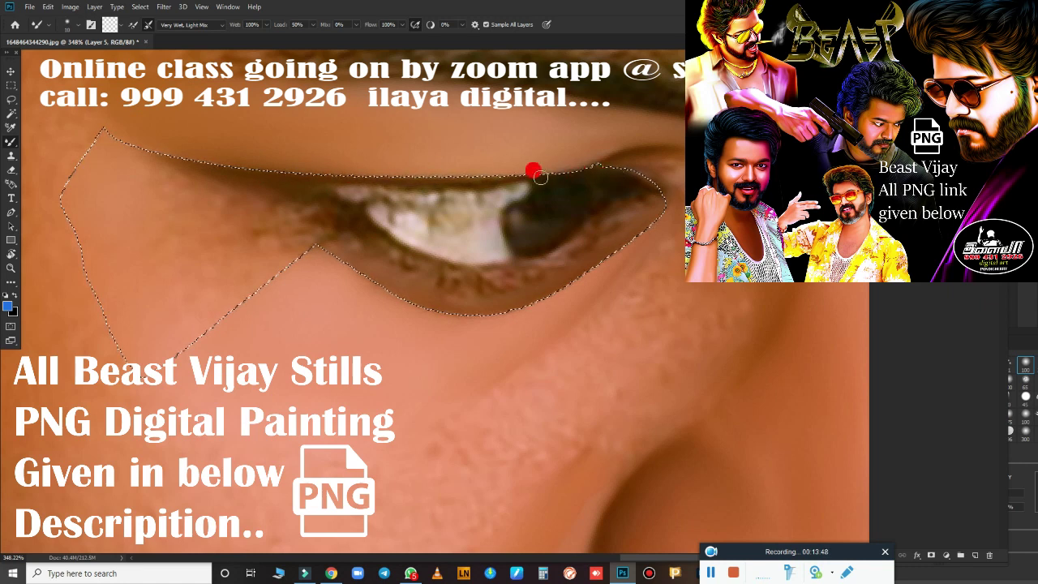
{"action": "left_click", "coordinate": [110, 24]}
{"action": "left_click", "coordinate": [619, 183]}
{"action": "left_click", "coordinate": [808, 412]}
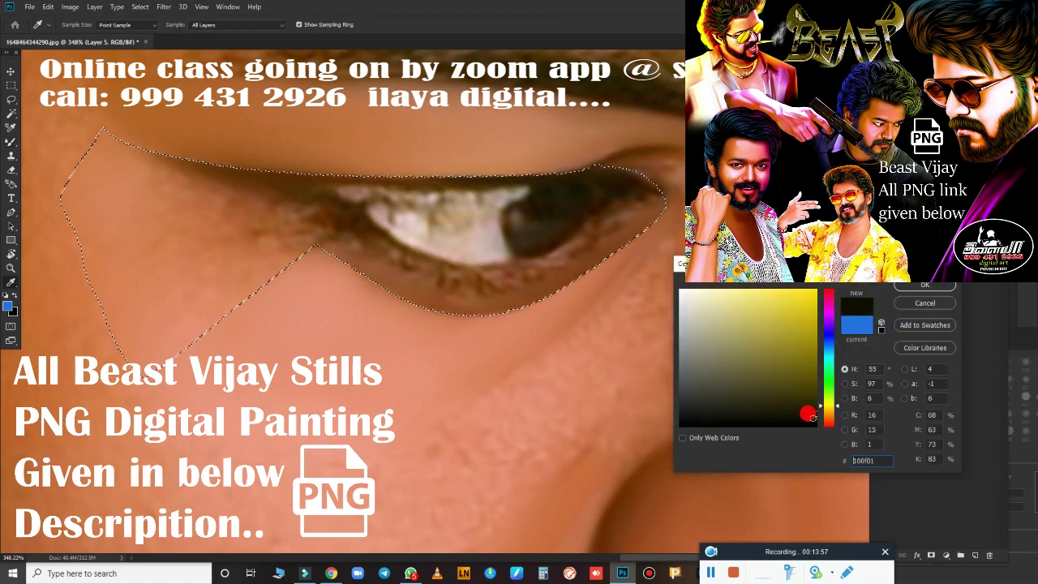
{"action": "left_click", "coordinate": [924, 289]}
{"action": "left_click", "coordinate": [576, 165]}
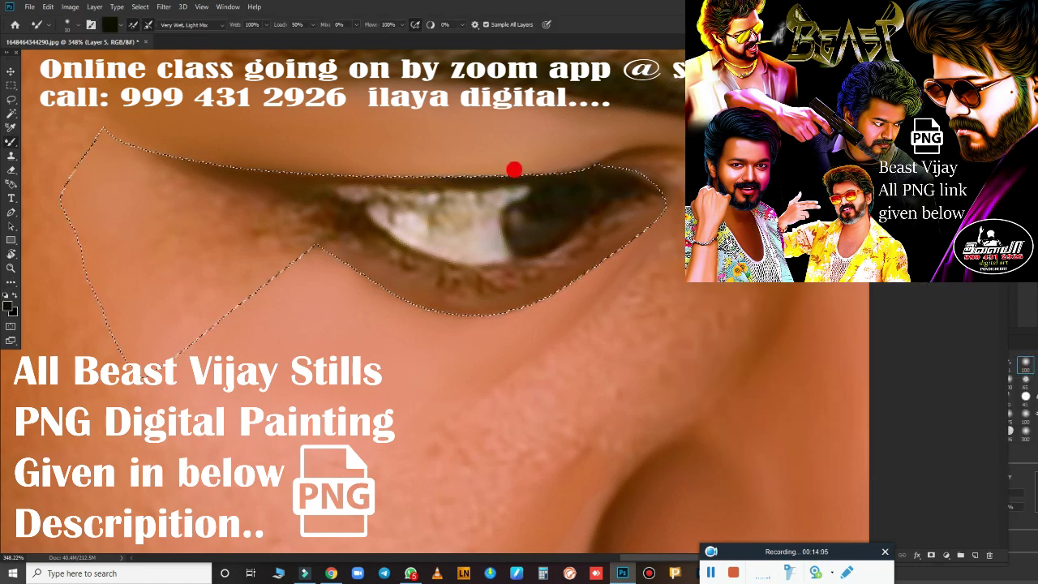
{"action": "left_click", "coordinate": [109, 24]}
{"action": "left_click", "coordinate": [805, 419]}
{"action": "left_click", "coordinate": [924, 288]}
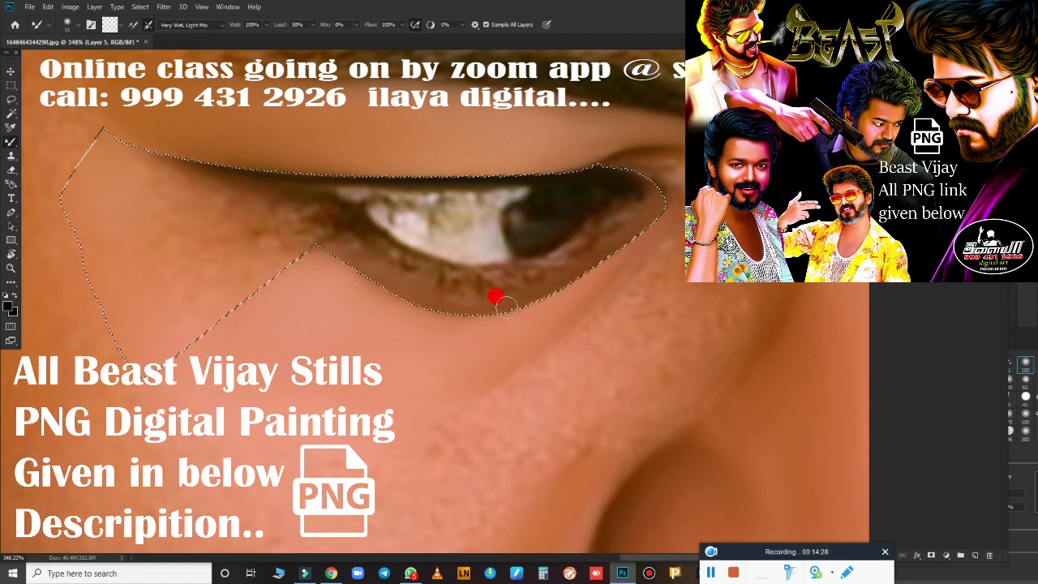
{"action": "key", "text": "r"}
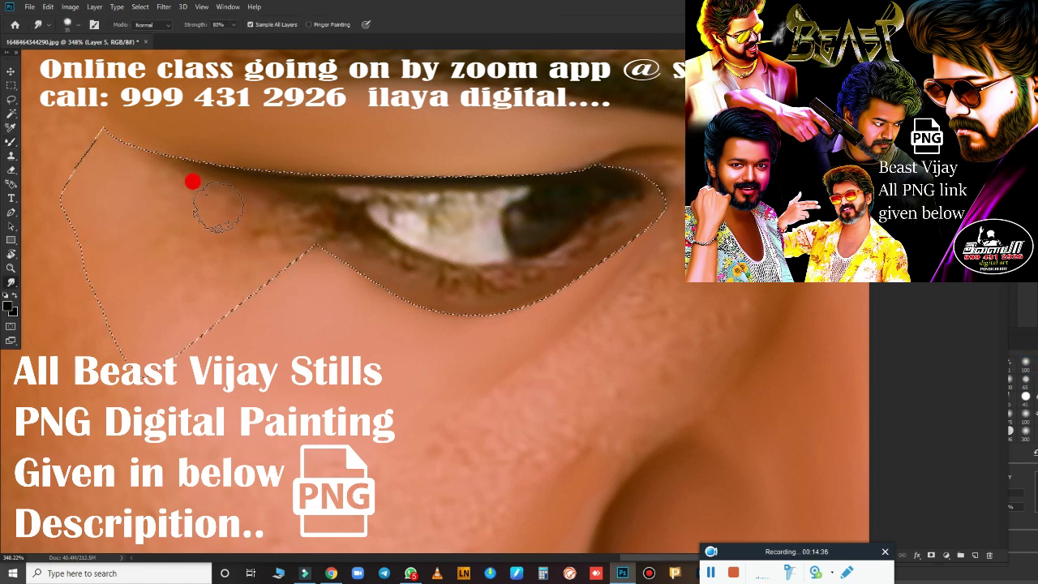
Soften the skin near the lower lid and the eyelid crease with the Smudge tool
{"action": "mouse_move", "coordinate": [281, 259]}
{"action": "left_mouse_down"}
{"action": "mouse_move", "coordinate": [178, 273]}
{"action": "mouse_move", "coordinate": [299, 268]}
{"action": "left_mouse_up"}
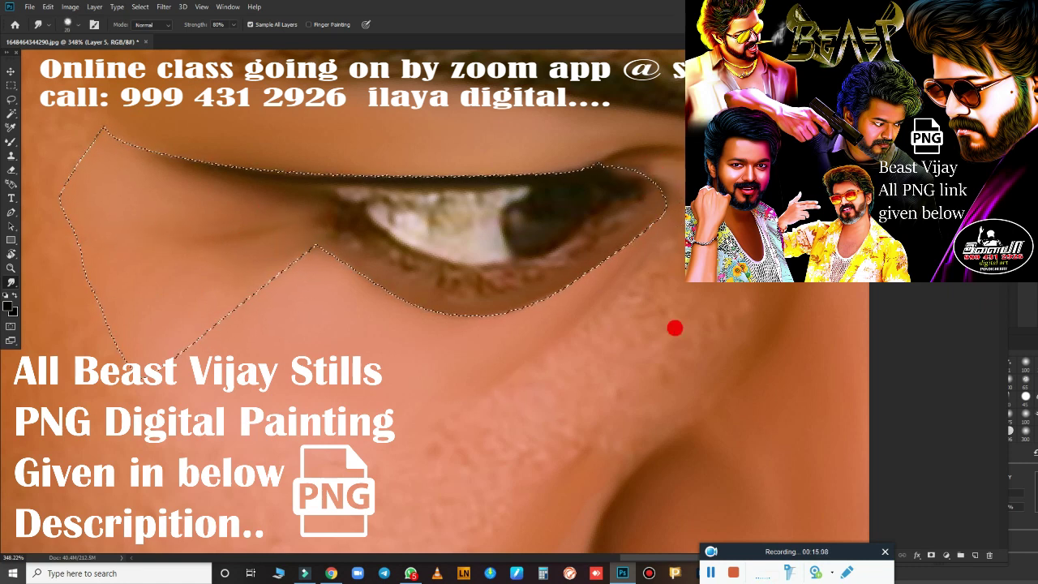
{"action": "scroll", "coordinate": [505, 246], "scroll_direction": "down", "scroll_amount": 5}
{"action": "scroll", "coordinate": [505, 246], "scroll_direction": "up", "scroll_amount": 1}
{"action": "scroll", "coordinate": [480, 267], "scroll_direction": "up", "scroll_amount": 2}
{"action": "scroll", "coordinate": [470, 285], "scroll_direction": "up", "scroll_amount": 2}
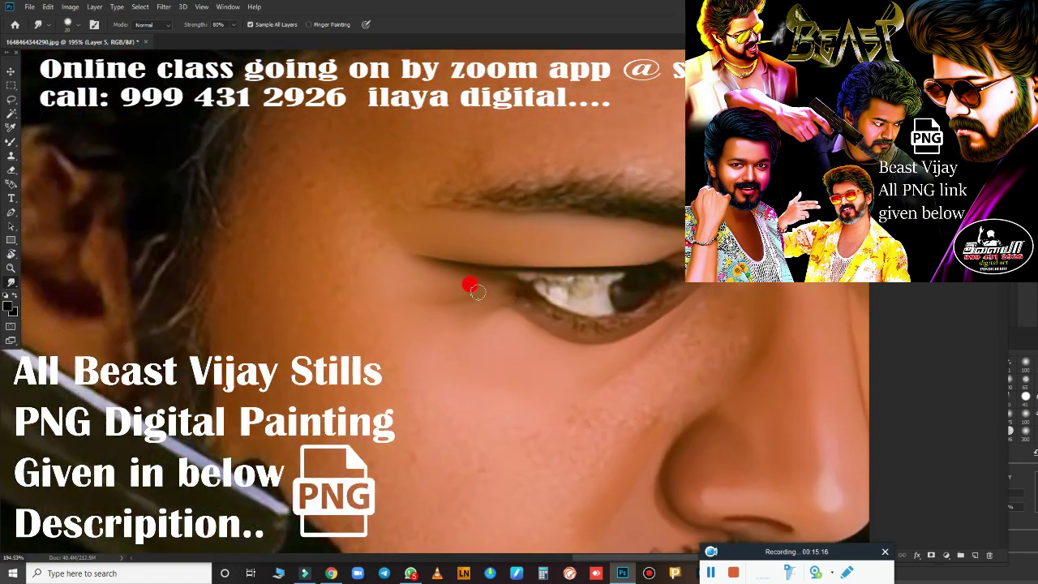
{"action": "key", "text": "e"}
{"action": "scroll", "coordinate": [454, 313], "scroll_direction": "up", "scroll_amount": 3}
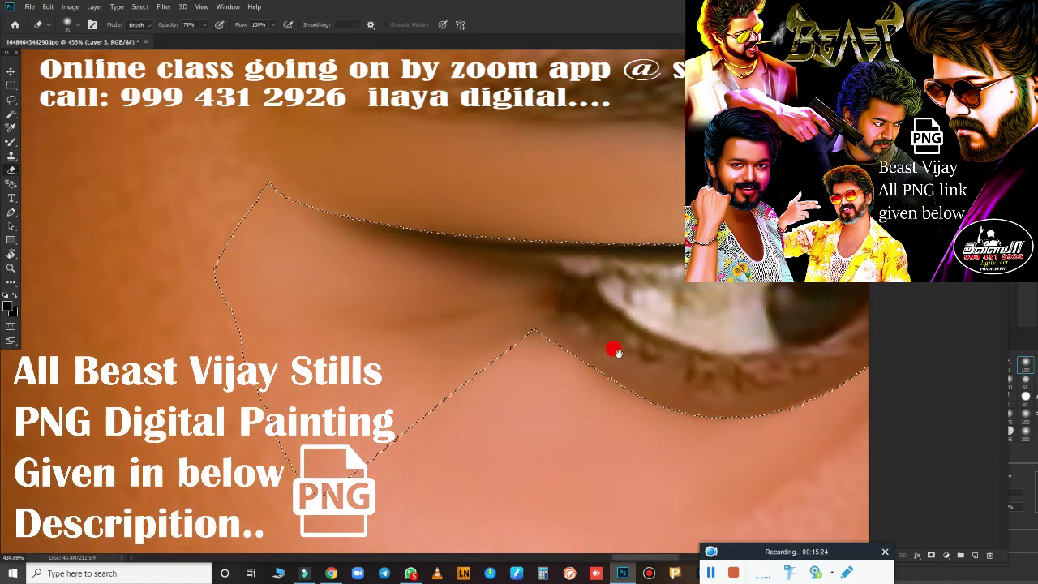
{"action": "key", "text": "r"}
{"action": "mouse_move", "coordinate": [295, 197]}
{"action": "left_mouse_down"}
{"action": "mouse_move", "coordinate": [422, 235]}
{"action": "mouse_move", "coordinate": [259, 178]}
{"action": "mouse_move", "coordinate": [533, 206]}
{"action": "mouse_move", "coordinate": [331, 261]}
{"action": "left_mouse_up"}
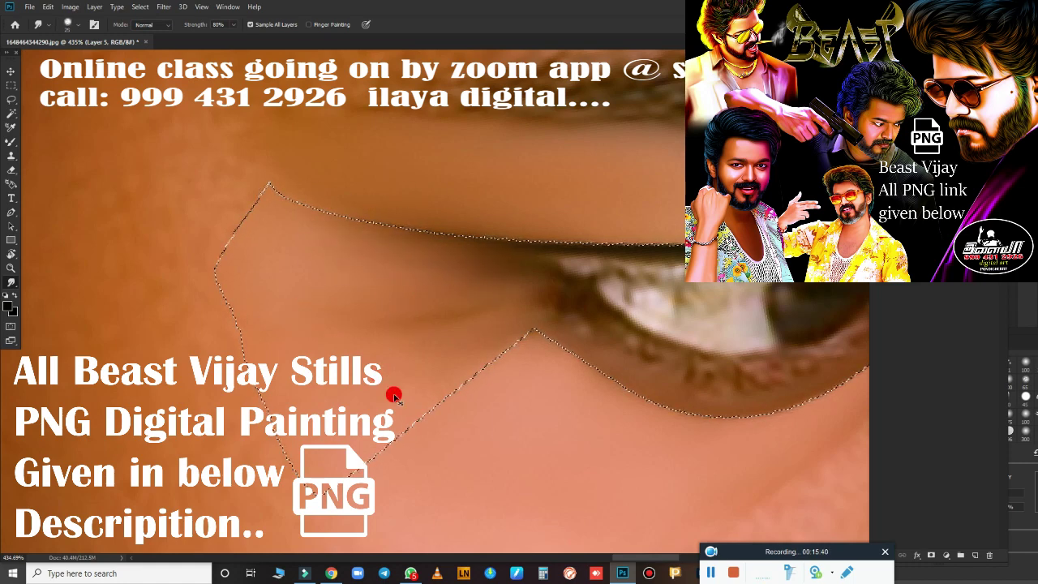
Smudge along the upper eyelid line and blend the left corner of the eye
{"action": "scroll", "coordinate": [440, 301], "scroll_direction": "down", "scroll_amount": 5}
{"action": "scroll", "coordinate": [532, 350], "scroll_direction": "up", "scroll_amount": 3}
{"action": "scroll", "coordinate": [533, 350], "scroll_direction": "down", "scroll_amount": 4}
{"action": "scroll", "coordinate": [514, 359], "scroll_direction": "up", "scroll_amount": 3}
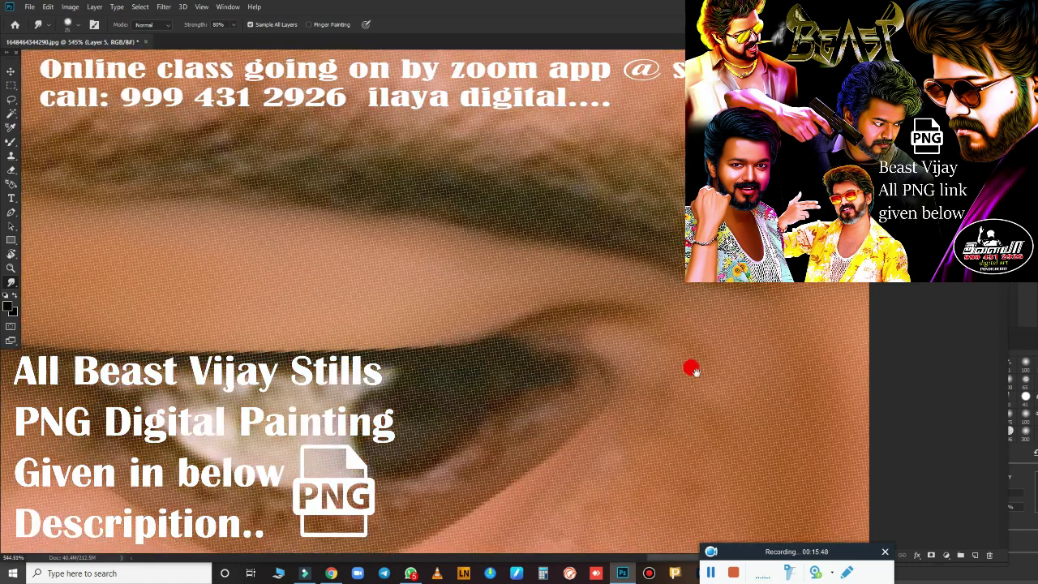
{"action": "scroll", "coordinate": [690, 365], "scroll_direction": "up", "scroll_amount": 1}
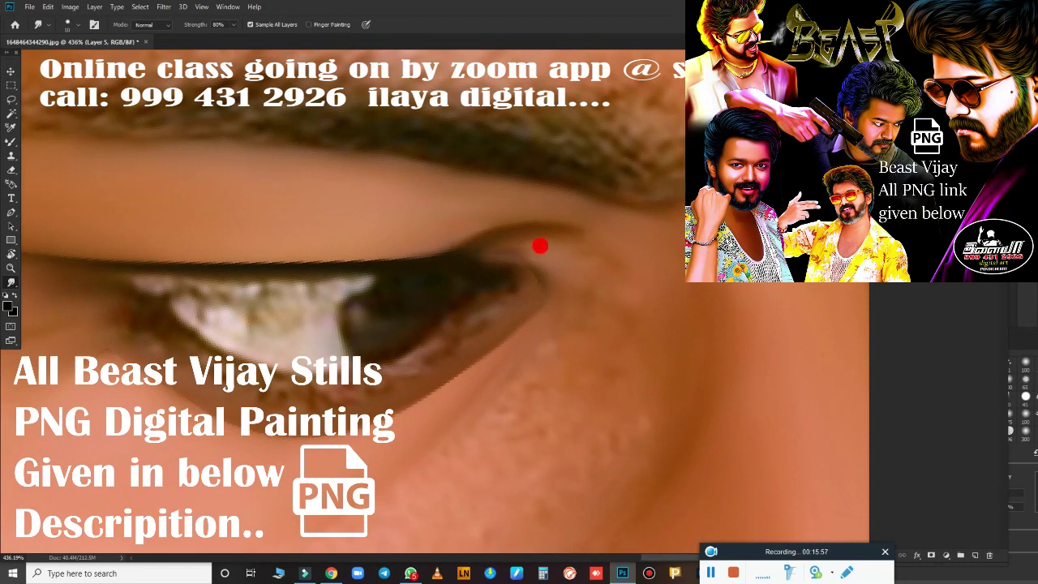
{"action": "left_click_drag", "start_coordinate": [423, 244], "coordinate": [746, 179]}
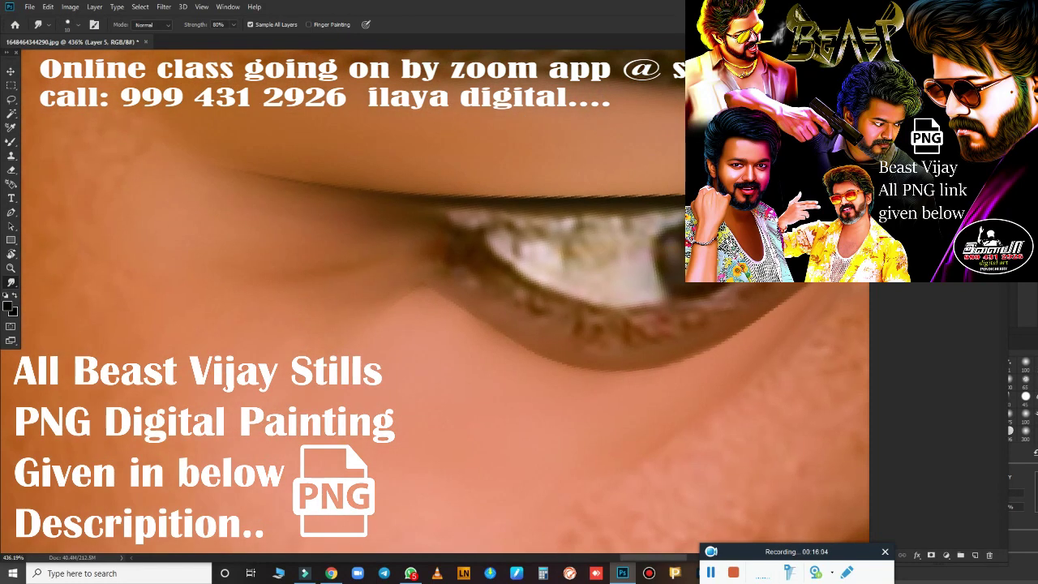
{"action": "mouse_move", "coordinate": [346, 166]}
{"action": "left_mouse_down"}
{"action": "mouse_move", "coordinate": [465, 176]}
{"action": "mouse_move", "coordinate": [392, 180]}
{"action": "left_mouse_up"}
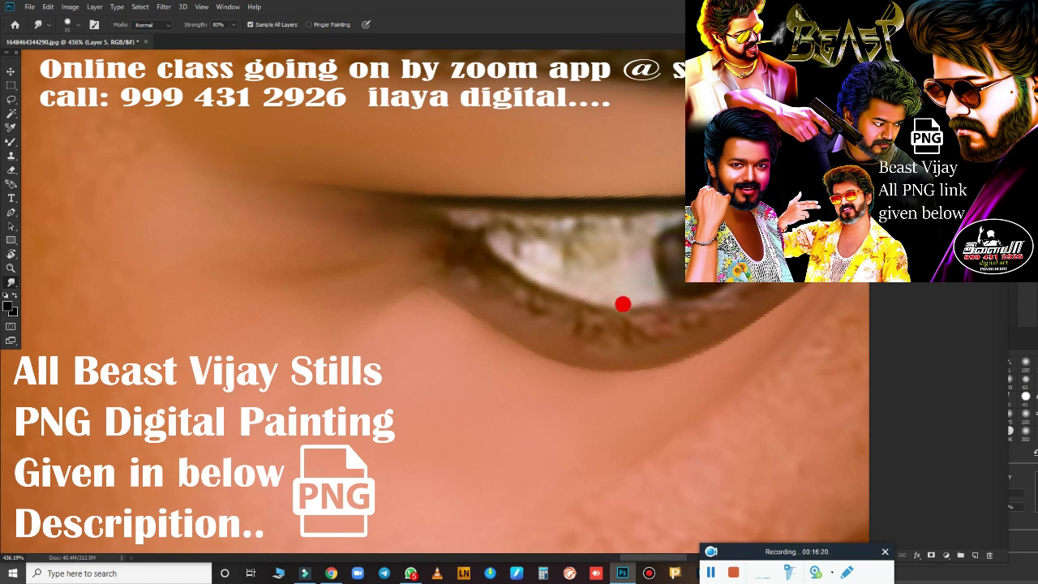
{"action": "left_click_drag", "start_coordinate": [623, 304], "coordinate": [487, 318]}
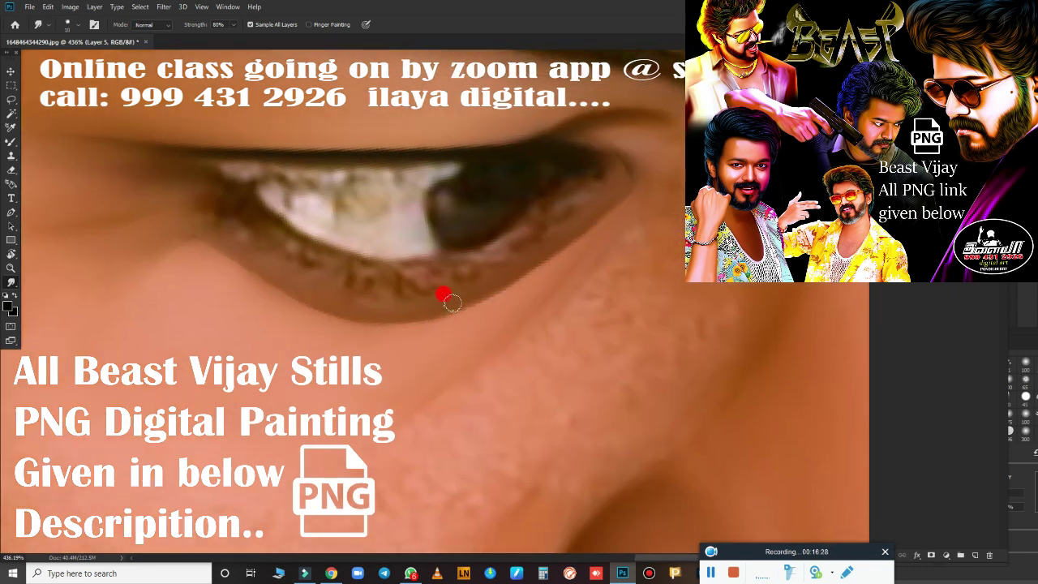
{"action": "left_click_drag", "start_coordinate": [188, 237], "coordinate": [228, 243]}
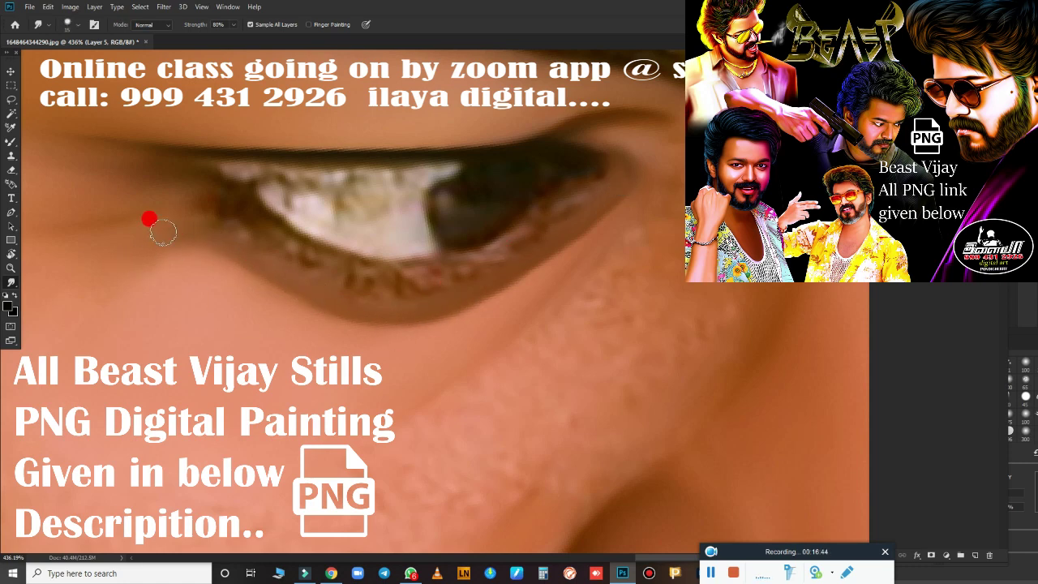
{"action": "scroll", "coordinate": [515, 359], "scroll_direction": "down", "scroll_amount": 3}
{"action": "scroll", "coordinate": [382, 308], "scroll_direction": "up", "scroll_amount": 3}
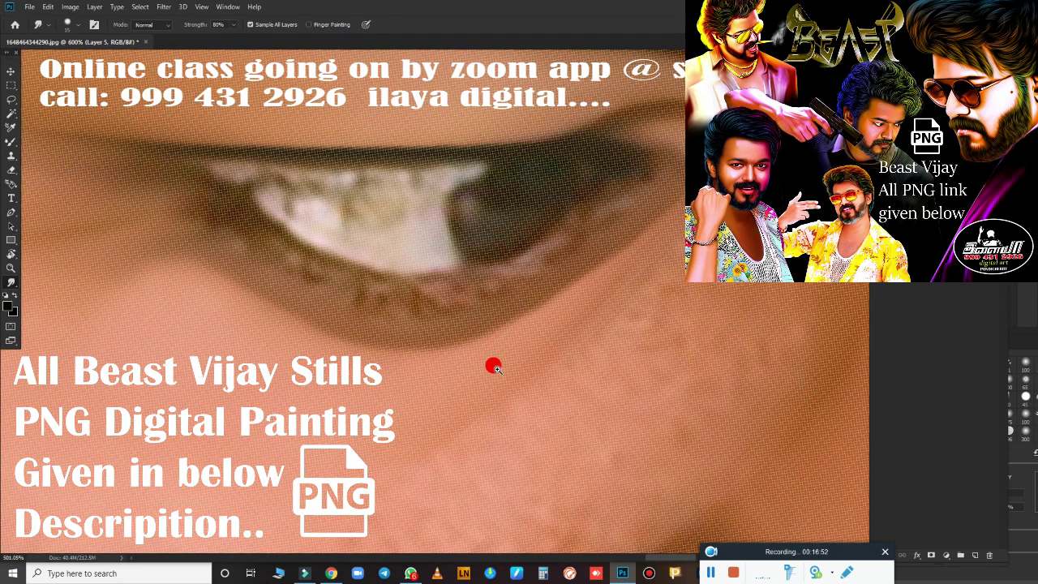
Trace a Pen path around the eye white and make it a selection
{"action": "key", "text": "p"}
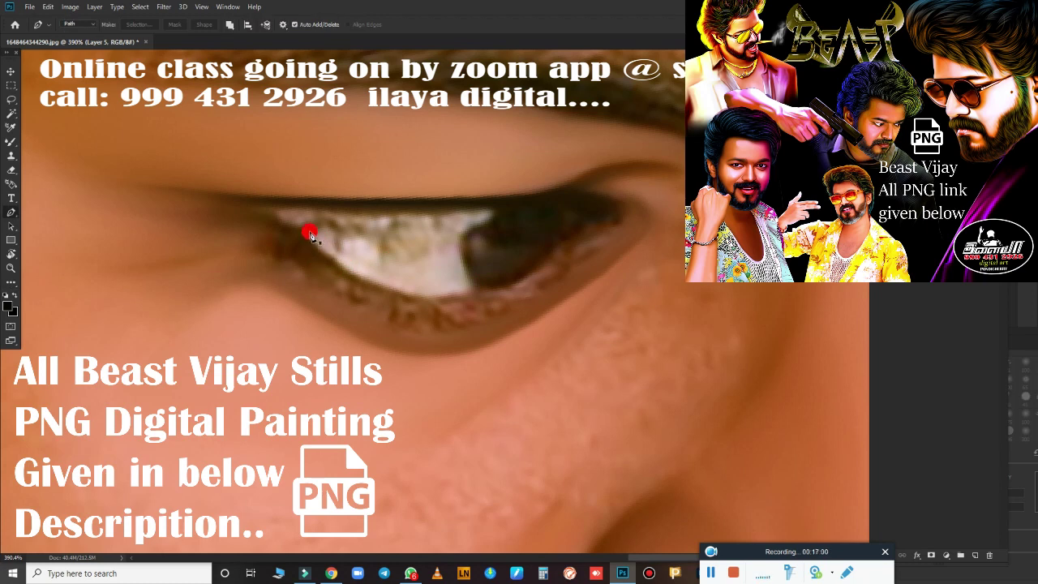
{"action": "scroll", "coordinate": [362, 306], "scroll_direction": "down", "scroll_amount": 3}
{"action": "scroll", "coordinate": [382, 291], "scroll_direction": "up", "scroll_amount": 3}
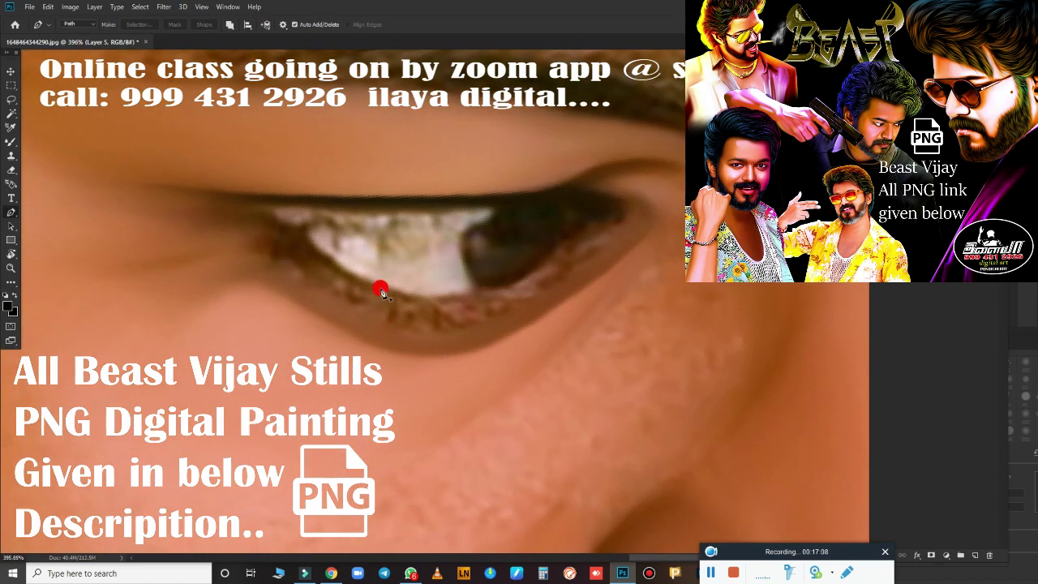
{"action": "left_click", "coordinate": [305, 239]}
{"action": "left_click_drag", "start_coordinate": [403, 339], "coordinate": [542, 261]}
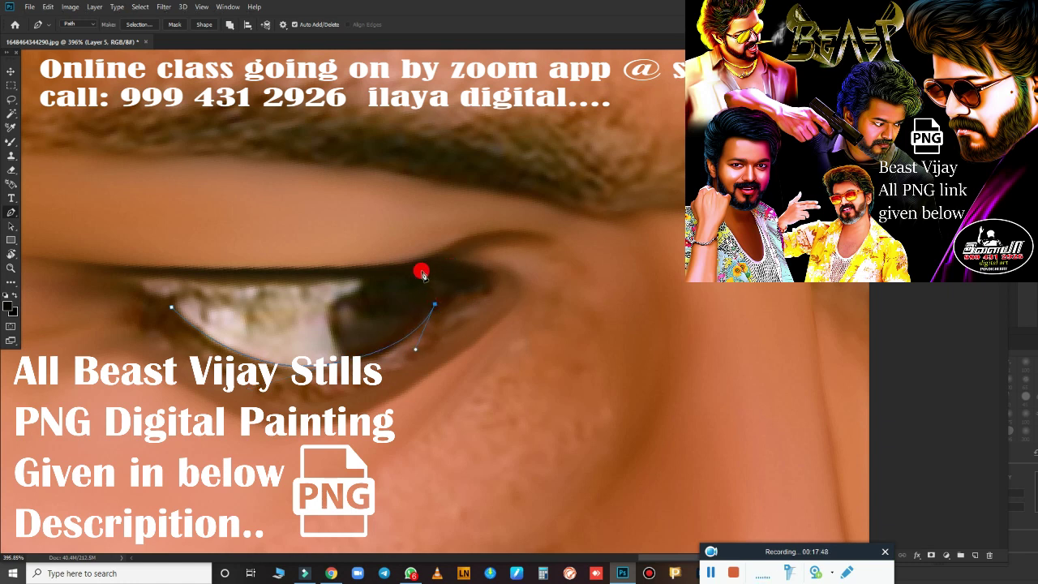
{"action": "left_click_drag", "start_coordinate": [364, 273], "coordinate": [741, 290]}
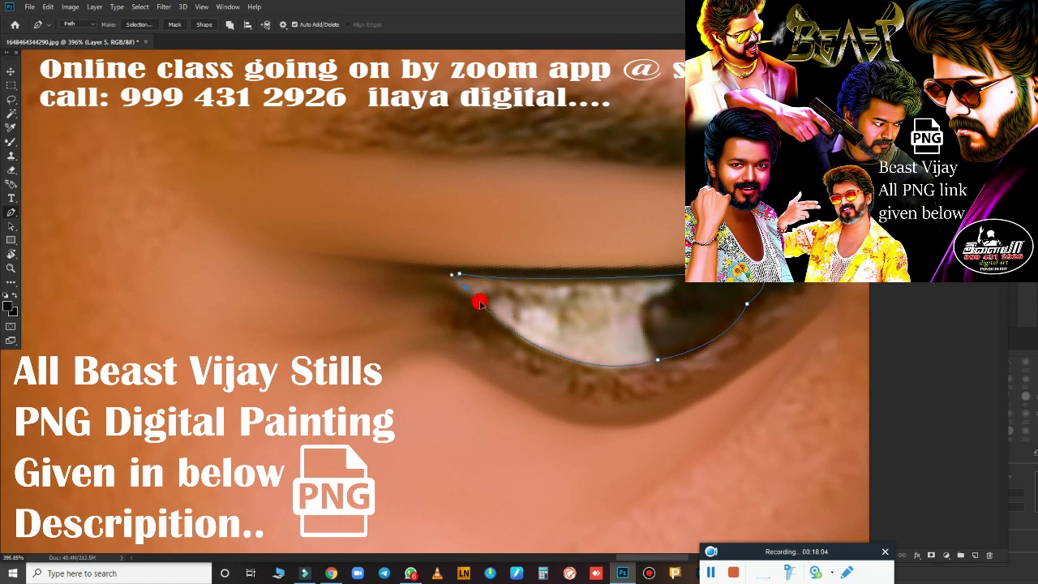
{"action": "right_click", "coordinate": [614, 409]}
{"action": "key", "text": "Return"}
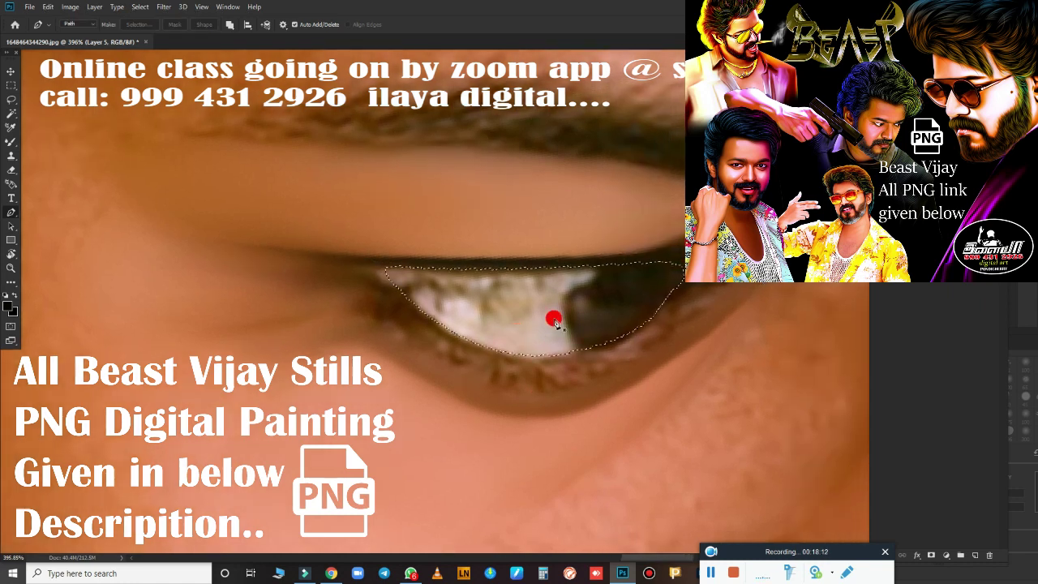
Smudge the eye white smooth and clean with a smaller 15 px brush
{"action": "scroll", "coordinate": [554, 321], "scroll_direction": "up", "scroll_amount": 2}
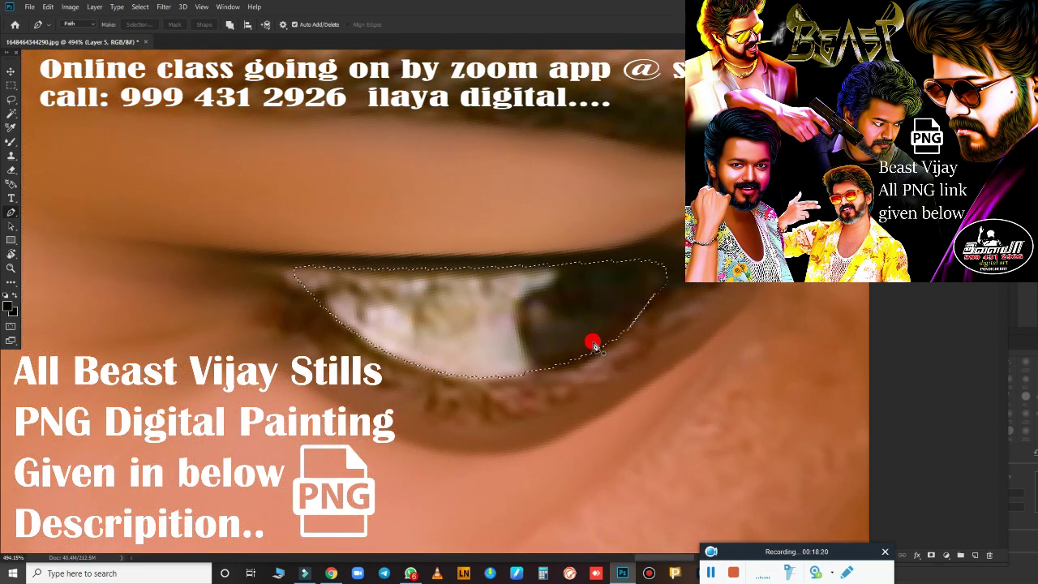
{"action": "key", "text": "r"}
{"action": "key", "text": "bracketleft"}
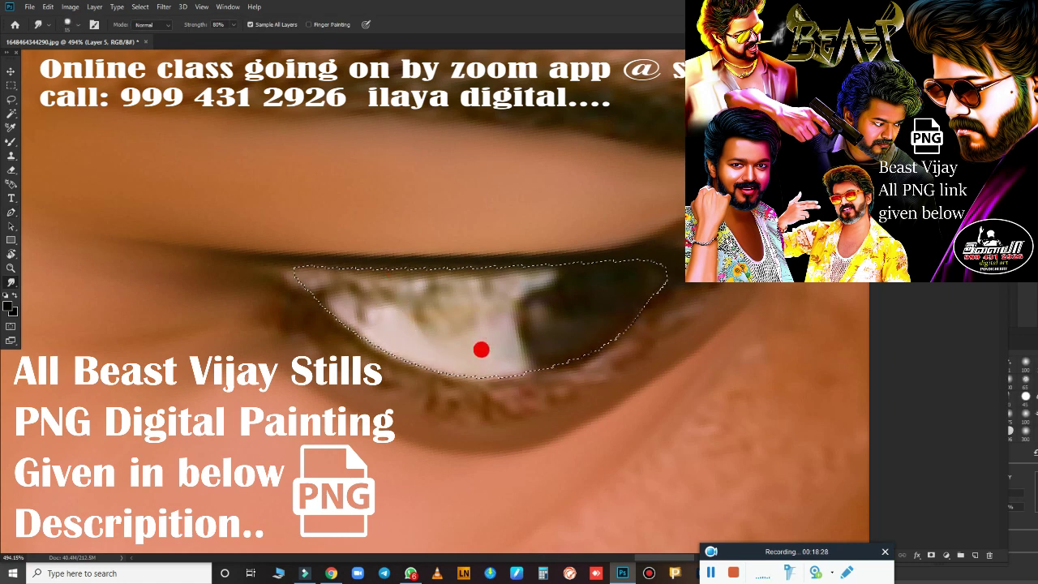
{"action": "left_click_drag", "start_coordinate": [512, 363], "coordinate": [481, 286]}
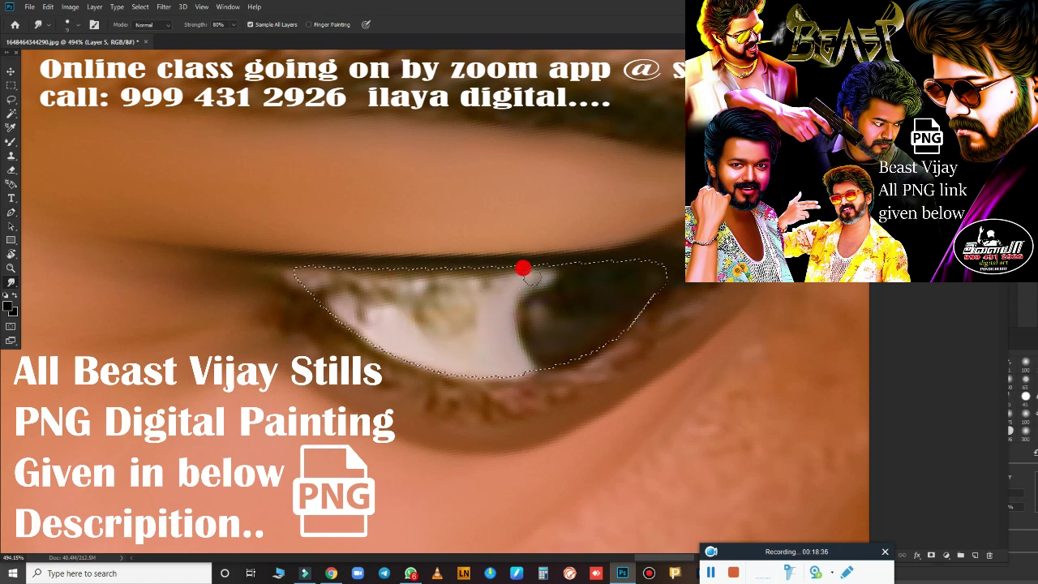
{"action": "mouse_move", "coordinate": [343, 302]}
{"action": "left_mouse_down"}
{"action": "mouse_move", "coordinate": [426, 303]}
{"action": "mouse_move", "coordinate": [470, 265]}
{"action": "mouse_move", "coordinate": [465, 297]}
{"action": "mouse_move", "coordinate": [348, 258]}
{"action": "left_mouse_up"}
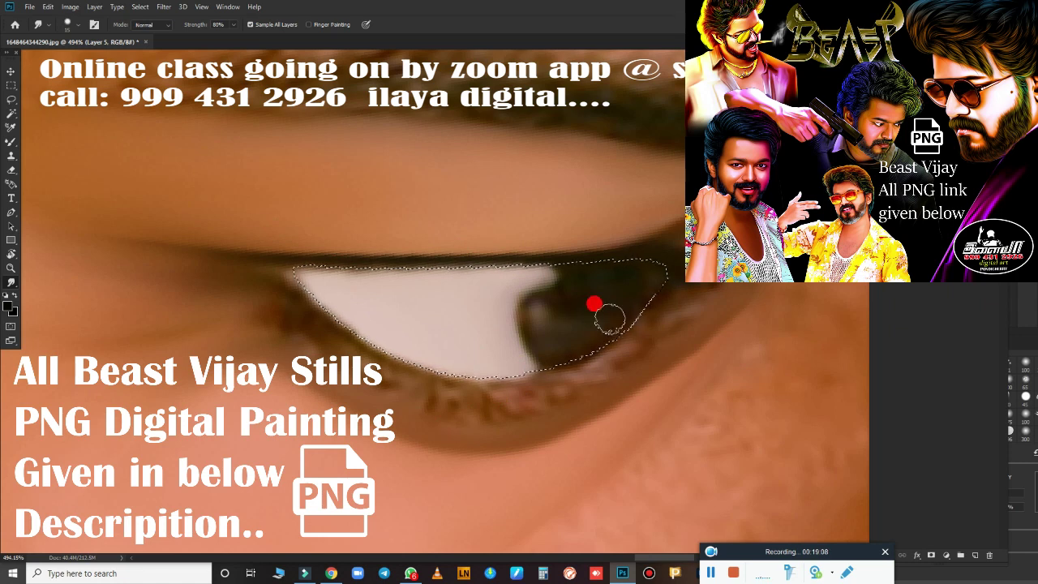
Blend the lower-lid colours with the Mixer Brush and smudge the lower lashes softer
{"action": "key", "text": "b"}
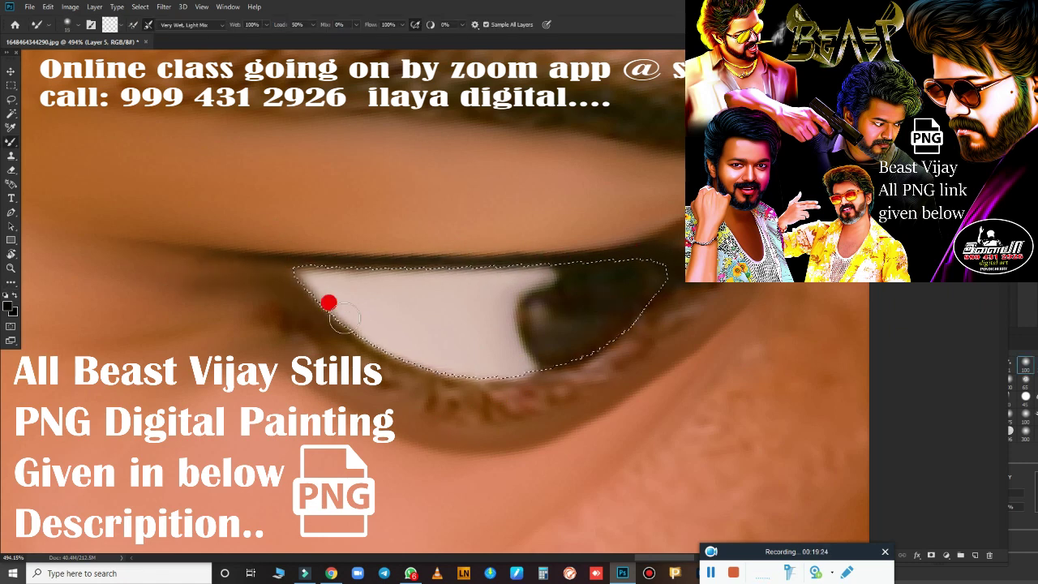
{"action": "mouse_move", "coordinate": [551, 362]}
{"action": "left_mouse_down"}
{"action": "mouse_move", "coordinate": [643, 299]}
{"action": "mouse_move", "coordinate": [491, 370]}
{"action": "mouse_move", "coordinate": [591, 354]}
{"action": "mouse_move", "coordinate": [562, 402]}
{"action": "left_mouse_up"}
{"action": "key", "text": "r"}
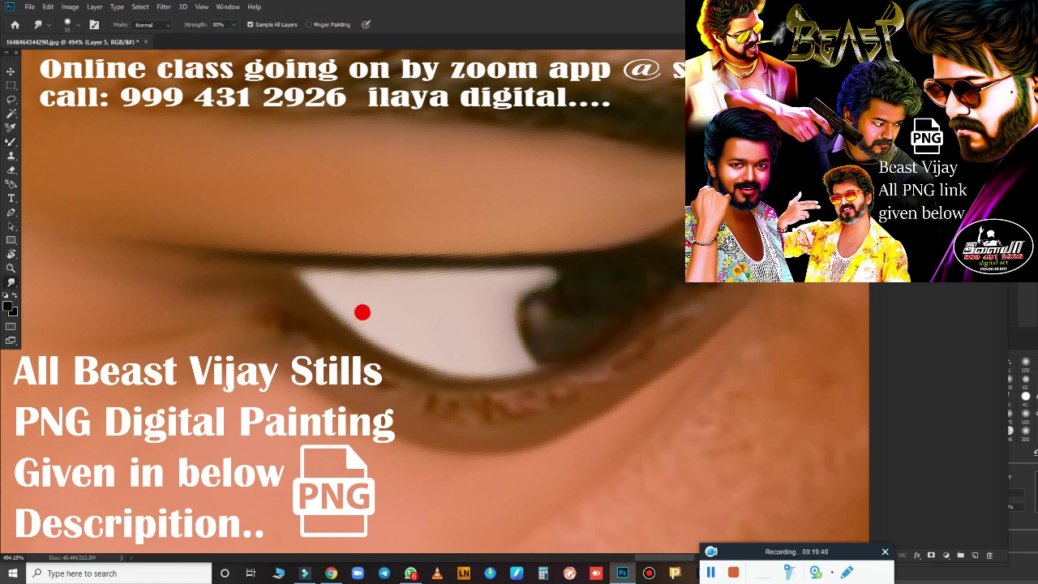
{"action": "mouse_move", "coordinate": [304, 340]}
{"action": "left_mouse_down"}
{"action": "mouse_move", "coordinate": [475, 408]}
{"action": "mouse_move", "coordinate": [686, 310]}
{"action": "mouse_move", "coordinate": [699, 285]}
{"action": "mouse_move", "coordinate": [498, 426]}
{"action": "left_mouse_up"}
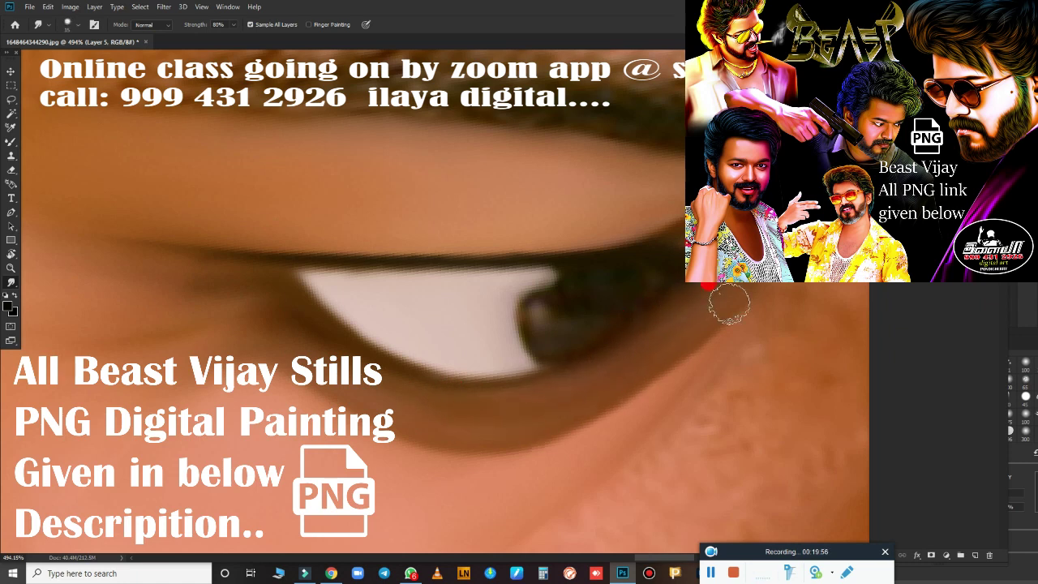
{"action": "key", "text": "ctrl+0"}
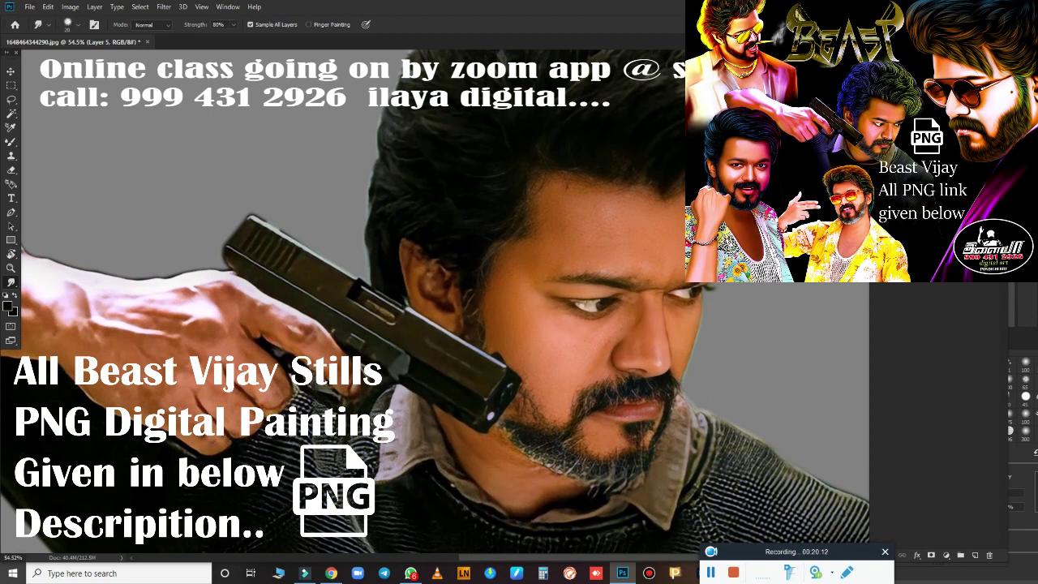
Select the eye with a Pen outline and blend the upper and lower edges of the eye white
{"action": "scroll", "coordinate": [655, 301], "scroll_direction": "up", "scroll_amount": 3}
{"action": "scroll", "coordinate": [544, 339], "scroll_direction": "up", "scroll_amount": 5}
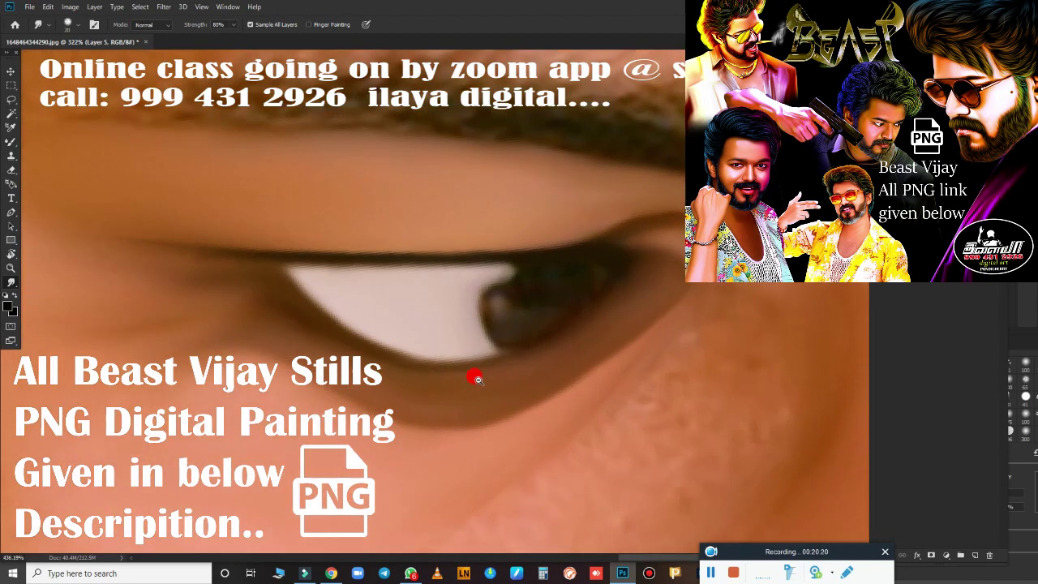
{"action": "key", "text": "p"}
{"action": "left_click", "coordinate": [284, 267]}
{"action": "left_click_drag", "start_coordinate": [576, 259], "coordinate": [630, 238]}
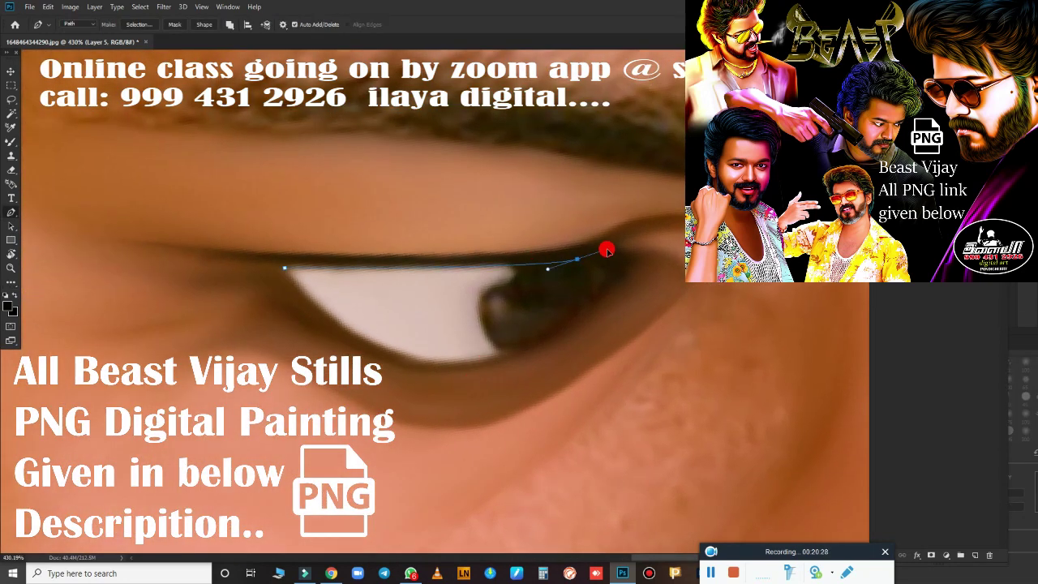
{"action": "left_click_drag", "start_coordinate": [590, 298], "coordinate": [593, 313]}
{"action": "left_click", "coordinate": [286, 270]}
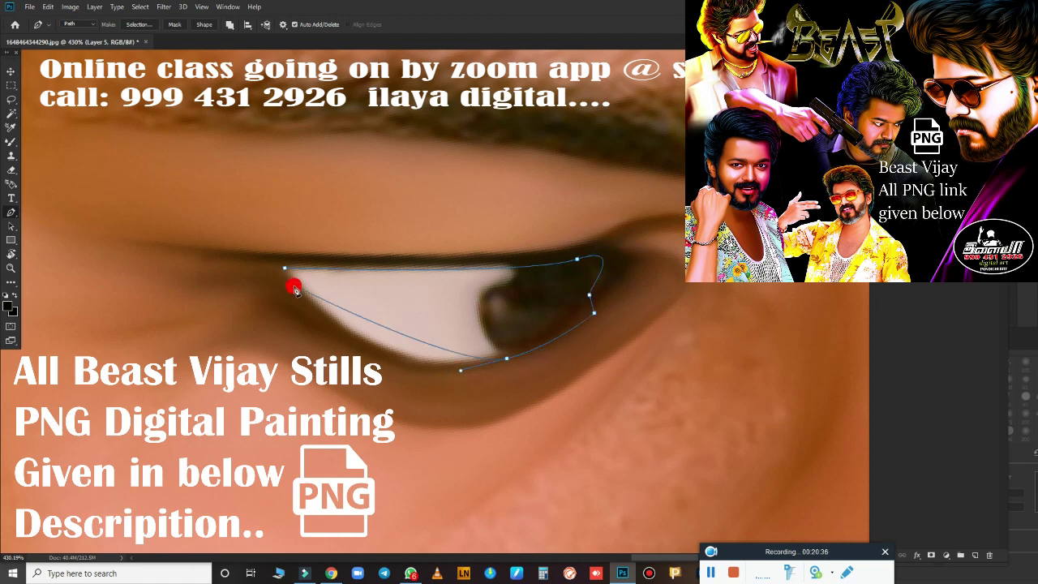
{"action": "key", "text": "ctrl+Return"}
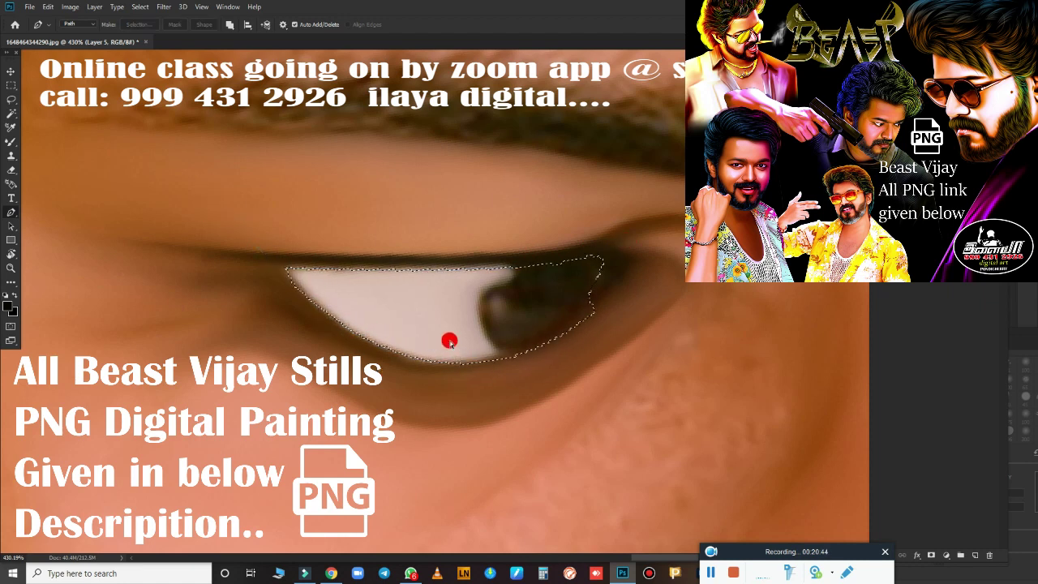
{"action": "key", "text": "b"}
{"action": "mouse_move", "coordinate": [534, 253]}
{"action": "left_mouse_down"}
{"action": "mouse_move", "coordinate": [332, 262]}
{"action": "mouse_move", "coordinate": [531, 378]}
{"action": "left_mouse_up"}
Circle-select the iris and smudge away its highlight into a smooth dark disc
{"action": "left_click", "coordinate": [11, 85]}
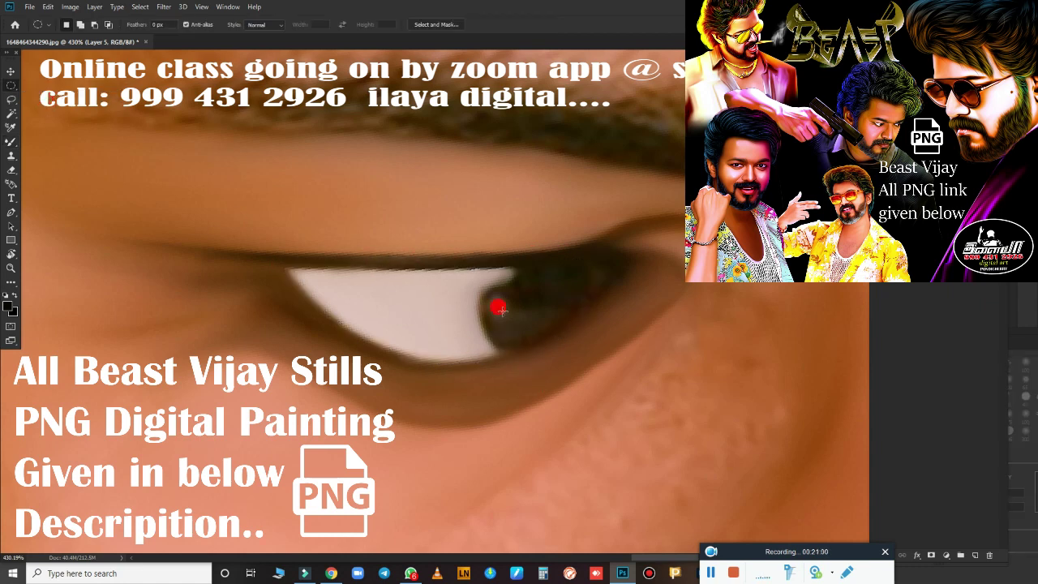
{"action": "key", "text": "ctrl+z"}
{"action": "mouse_move", "coordinate": [608, 359]}
{"action": "left_mouse_down"}
{"action": "mouse_move", "coordinate": [624, 355]}
{"action": "mouse_move", "coordinate": [636, 386]}
{"action": "left_mouse_up"}
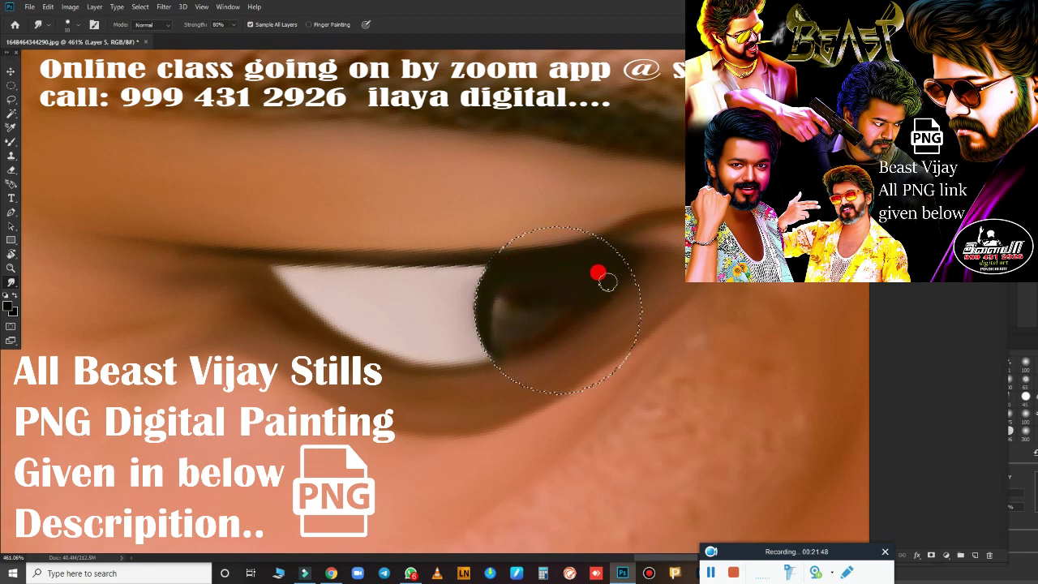
{"action": "mouse_move", "coordinate": [601, 263]}
{"action": "left_mouse_down"}
{"action": "mouse_move", "coordinate": [515, 350]}
{"action": "mouse_move", "coordinate": [603, 296]}
{"action": "mouse_move", "coordinate": [544, 327]}
{"action": "left_mouse_up"}
{"action": "mouse_move", "coordinate": [570, 271]}
{"action": "left_mouse_down"}
{"action": "mouse_move", "coordinate": [507, 301]}
{"action": "mouse_move", "coordinate": [578, 260]}
{"action": "mouse_move", "coordinate": [497, 342]}
{"action": "mouse_move", "coordinate": [508, 314]}
{"action": "left_mouse_up"}
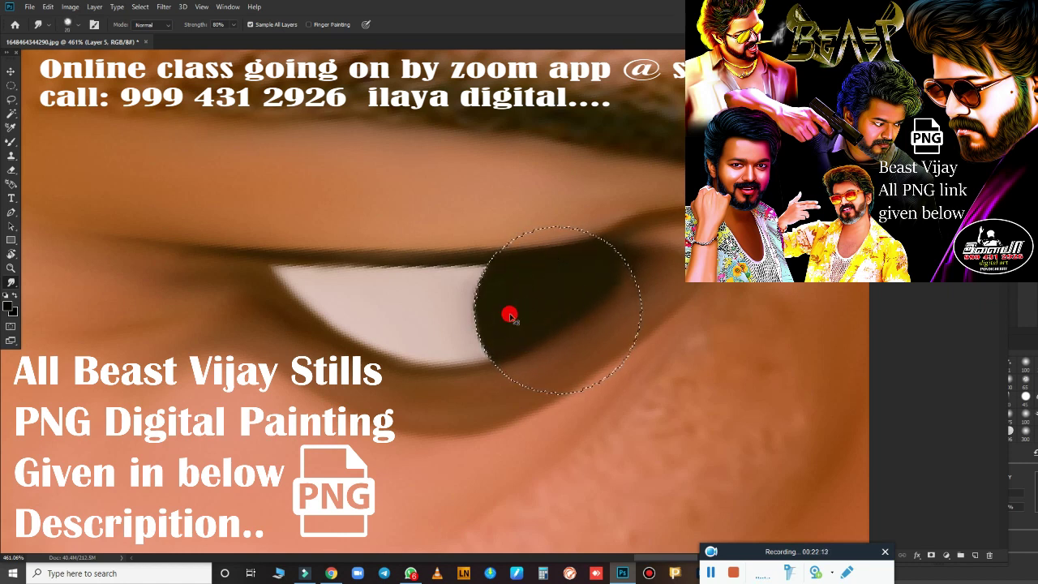
{"action": "mouse_move", "coordinate": [461, 339]}
{"action": "left_mouse_down"}
{"action": "mouse_move", "coordinate": [446, 273]}
{"action": "mouse_move", "coordinate": [457, 323]}
{"action": "left_mouse_up"}
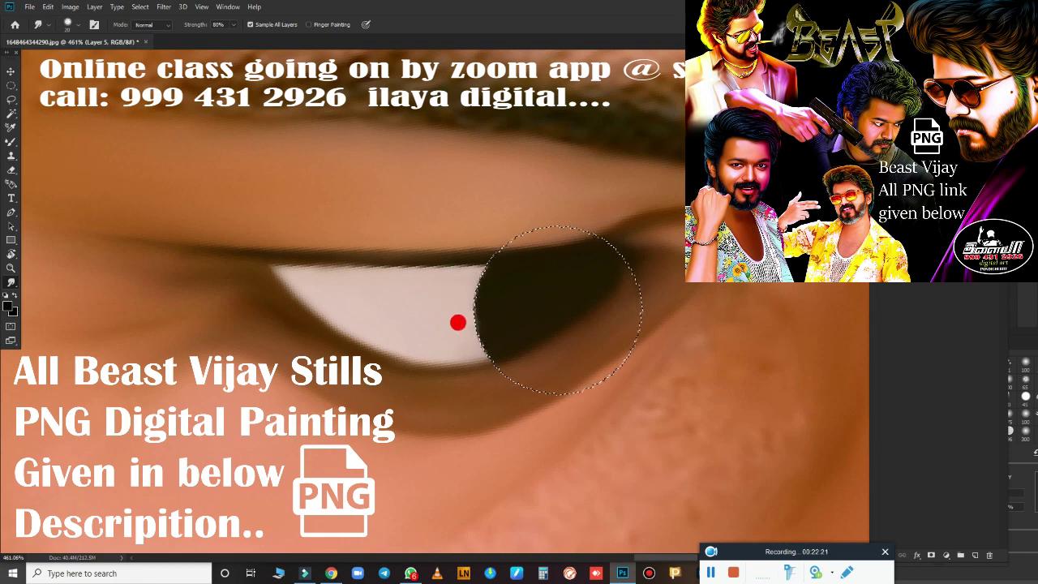
{"action": "scroll", "coordinate": [539, 370], "scroll_direction": "up", "scroll_amount": 1}
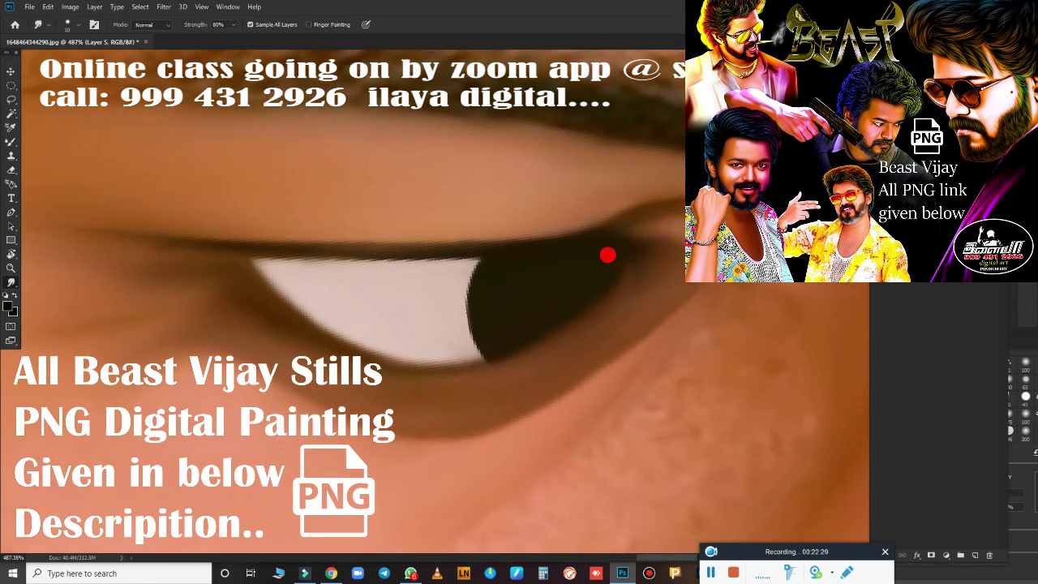
{"action": "scroll", "coordinate": [619, 350], "scroll_direction": "down", "scroll_amount": 3}
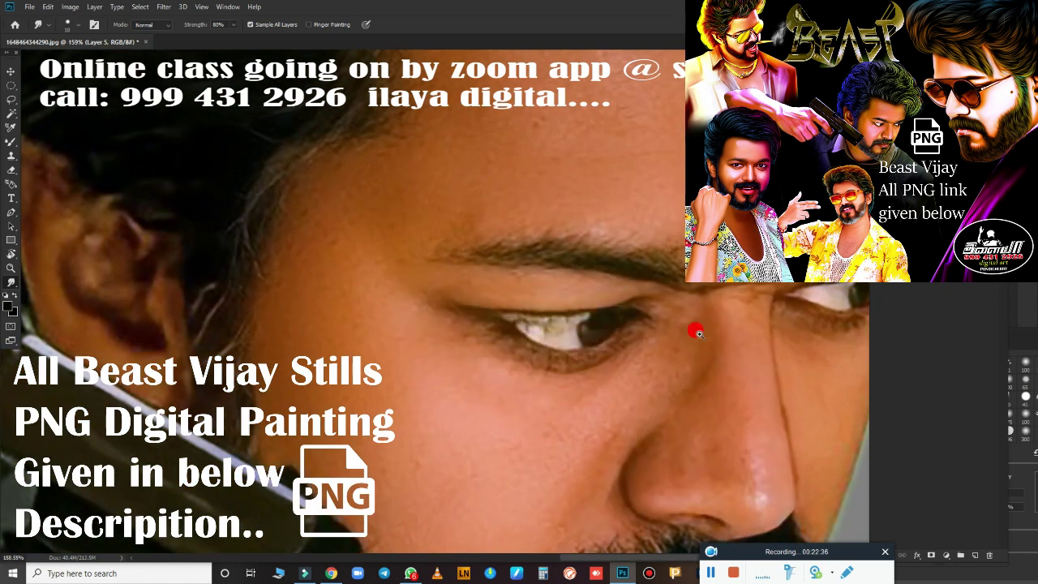
Paint a light beige catchlight into the iris with the Mixer Brush
{"action": "scroll", "coordinate": [181, 122], "scroll_direction": "up", "scroll_amount": 2}
{"action": "key", "text": "shift+b"}
{"action": "left_click", "coordinate": [111, 30]}
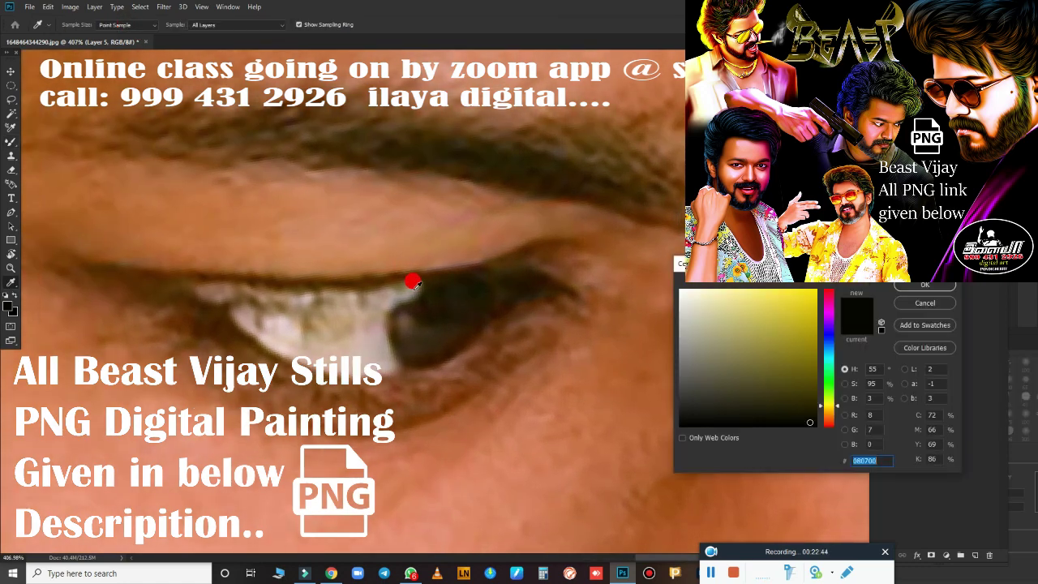
{"action": "left_click", "coordinate": [413, 278]}
{"action": "left_click", "coordinate": [693, 308]}
{"action": "key", "text": "Return"}
{"action": "scroll", "coordinate": [414, 299], "scroll_direction": "up", "scroll_amount": 2}
{"action": "scroll", "coordinate": [414, 299], "scroll_direction": "down", "scroll_amount": 2}
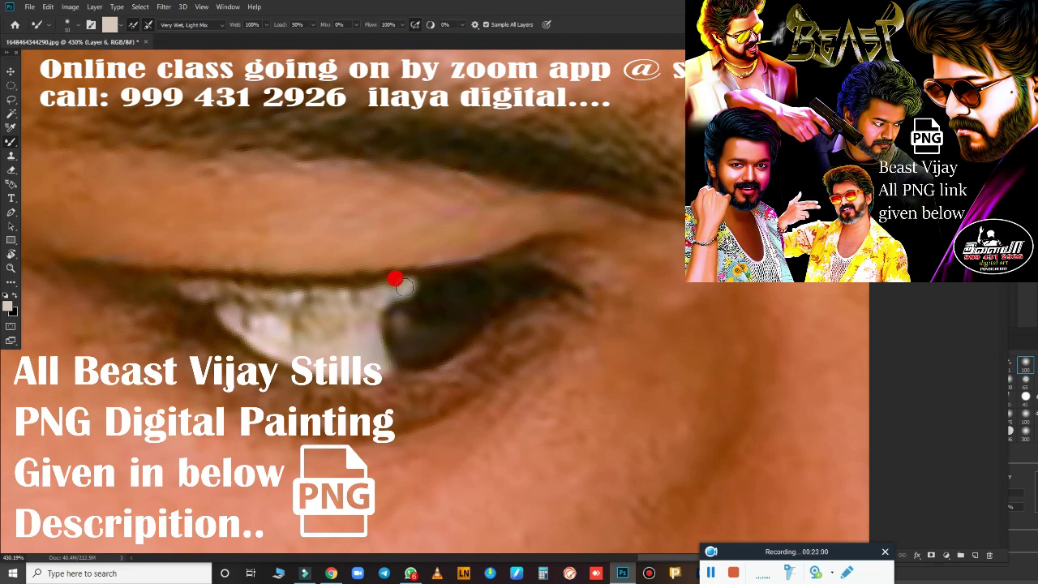
{"action": "left_click_drag", "start_coordinate": [403, 286], "coordinate": [368, 289]}
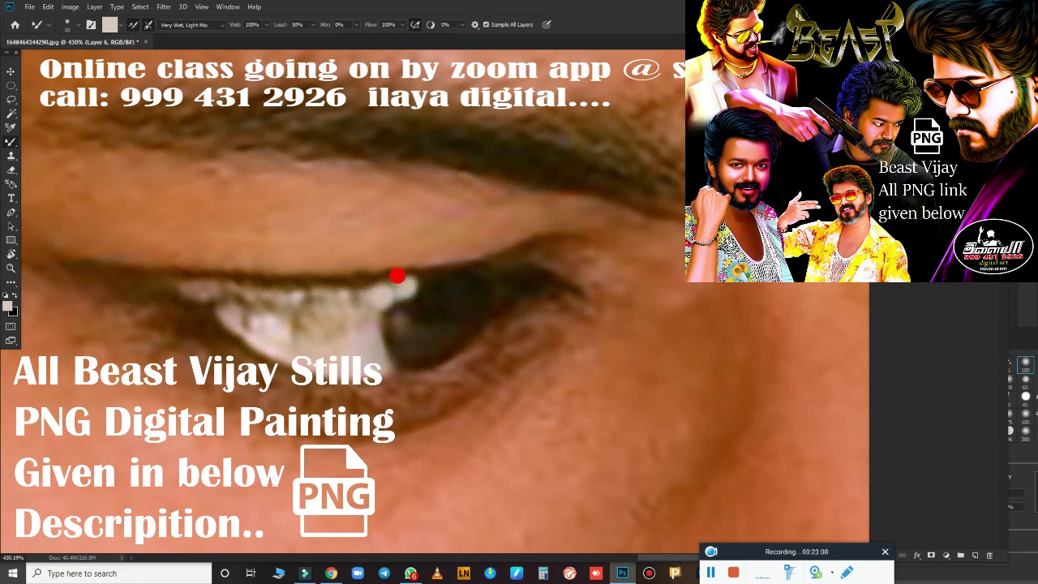
Blend the eye white and grey smear up to the eyelid line, checking the whole face
{"action": "scroll", "coordinate": [425, 333], "scroll_direction": "up", "scroll_amount": 2}
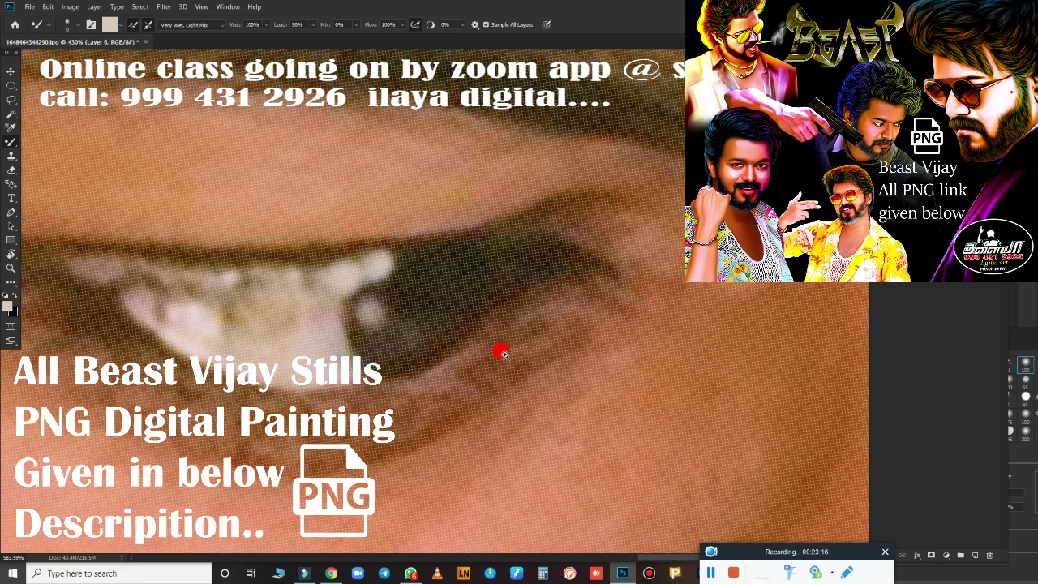
{"action": "key", "text": "r"}
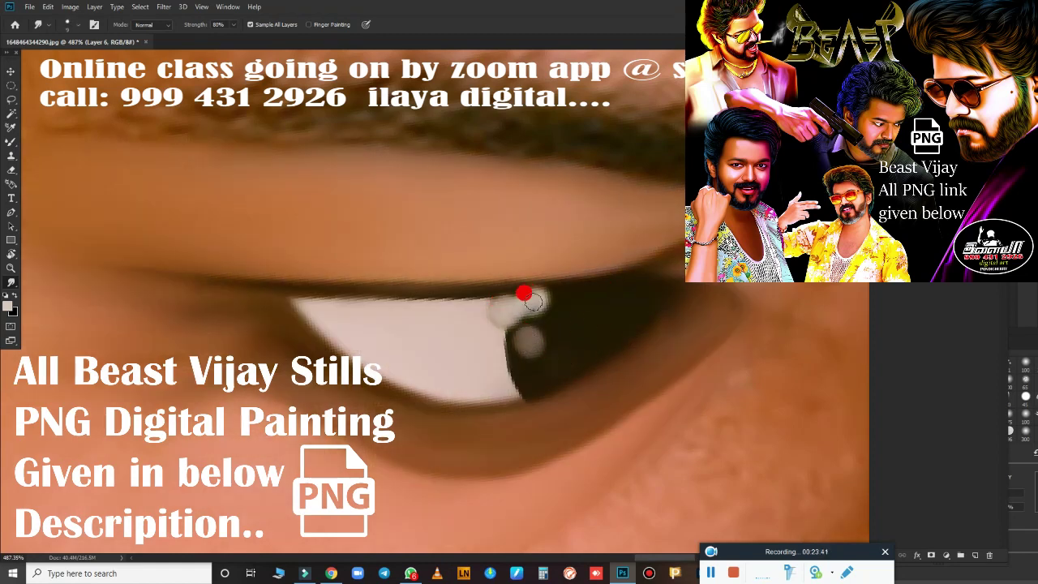
{"action": "key", "text": "b"}
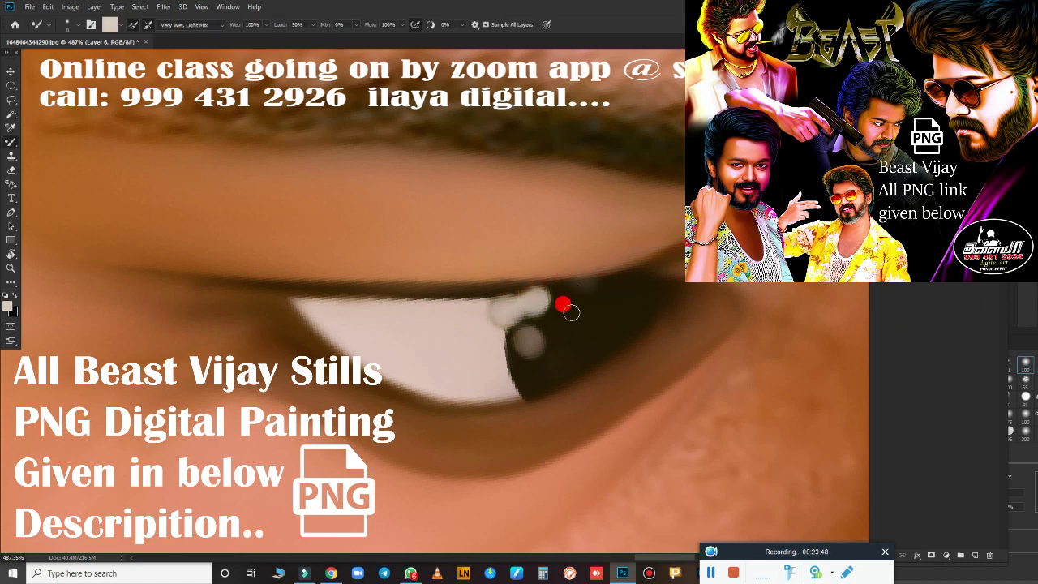
{"action": "left_click_drag", "start_coordinate": [558, 285], "coordinate": [491, 292]}
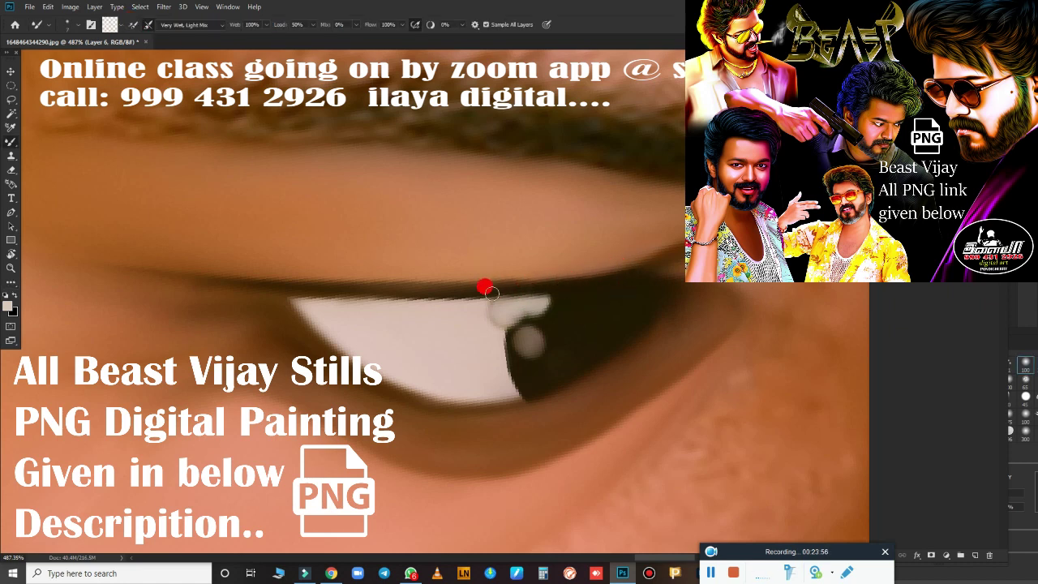
{"action": "mouse_move", "coordinate": [565, 292]}
{"action": "left_mouse_down"}
{"action": "mouse_move", "coordinate": [484, 313]}
{"action": "mouse_move", "coordinate": [491, 297]}
{"action": "mouse_move", "coordinate": [482, 289]}
{"action": "mouse_move", "coordinate": [491, 317]}
{"action": "mouse_move", "coordinate": [504, 306]}
{"action": "left_mouse_up"}
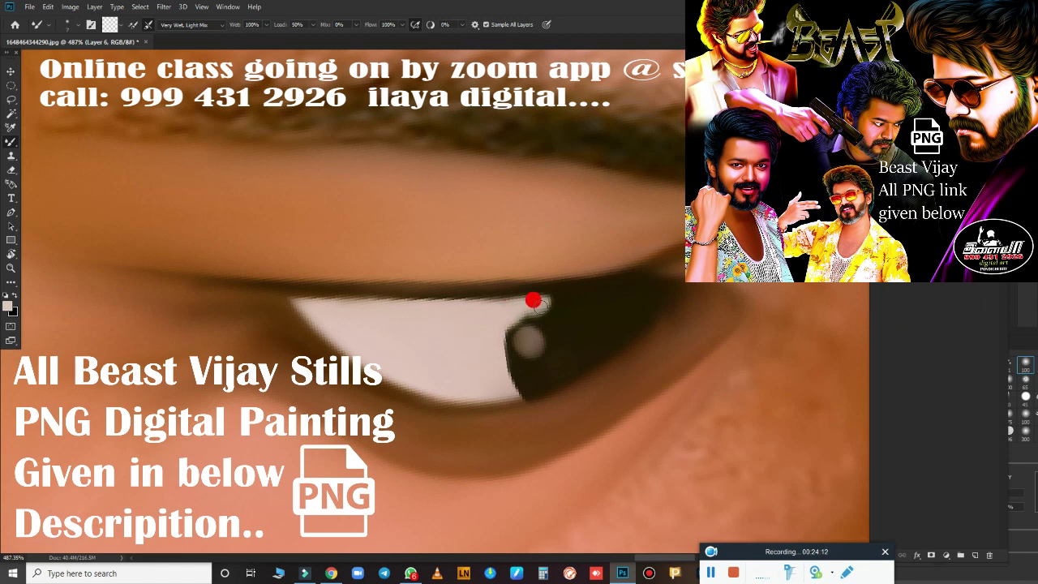
{"action": "key", "text": "ctrl+0"}
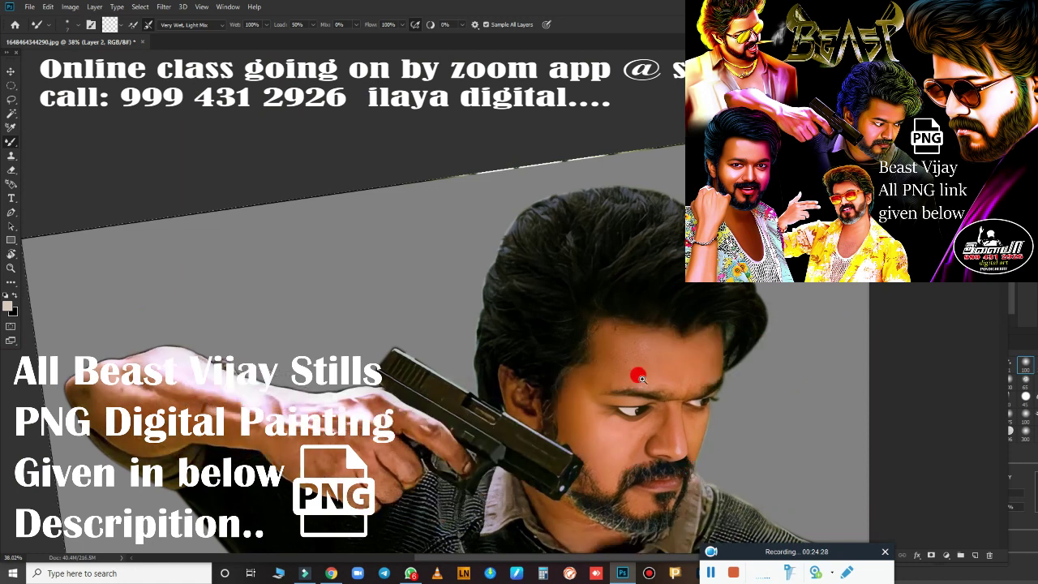
{"action": "scroll", "coordinate": [567, 364], "scroll_direction": "up", "scroll_amount": 5}
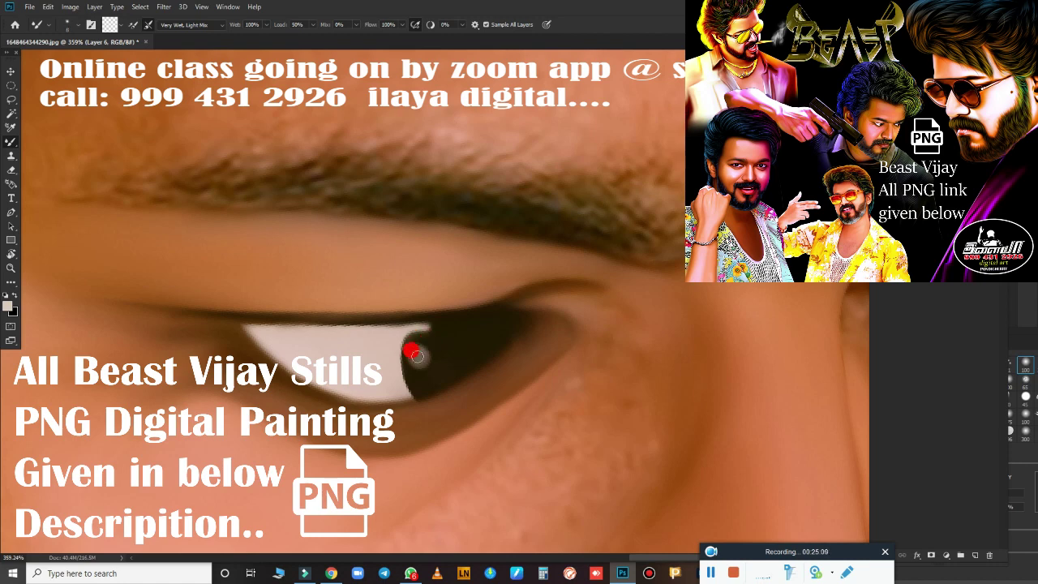
{"action": "key", "text": "r"}
{"action": "key", "text": "ctrl+0"}
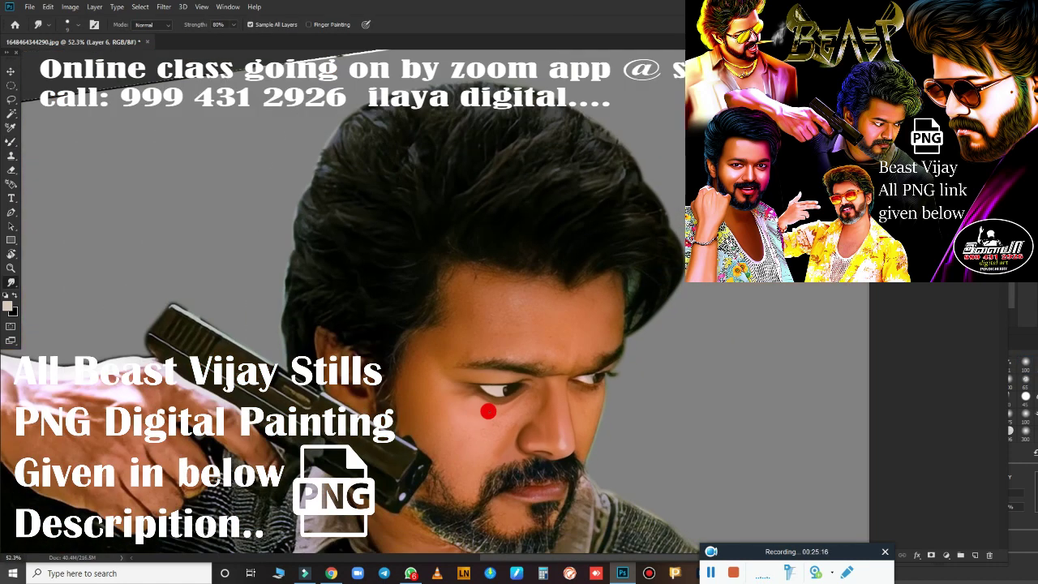
{"action": "key", "text": "ctrl+plus"}
{"action": "key", "text": "ctrl+plus"}
{"action": "key", "text": "ctrl+plus"}
{"action": "key", "text": "ctrl+0"}
Smooth the cheek shading down toward the beard
{"action": "scroll", "coordinate": [539, 225], "scroll_direction": "up", "scroll_amount": 5}
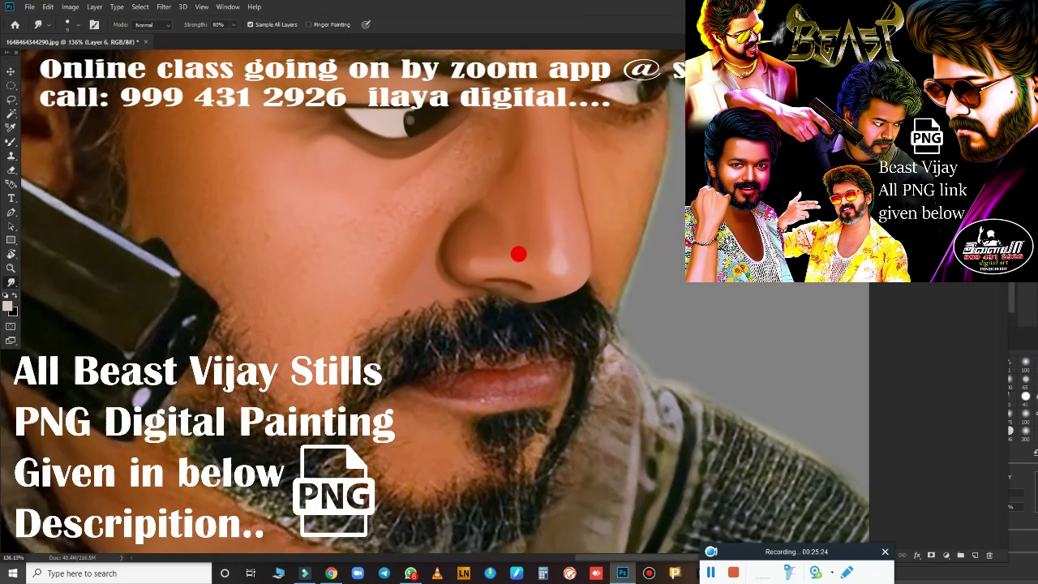
{"action": "scroll", "coordinate": [491, 352], "scroll_direction": "up", "scroll_amount": 4}
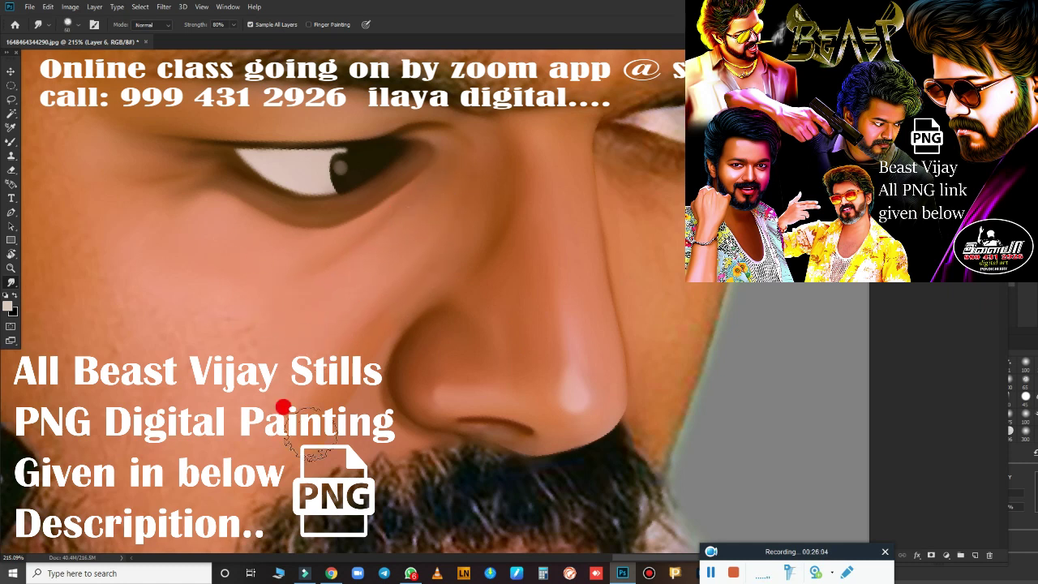
{"action": "scroll", "coordinate": [281, 403], "scroll_direction": "down", "scroll_amount": 3}
{"action": "scroll", "coordinate": [605, 273], "scroll_direction": "up", "scroll_amount": 1}
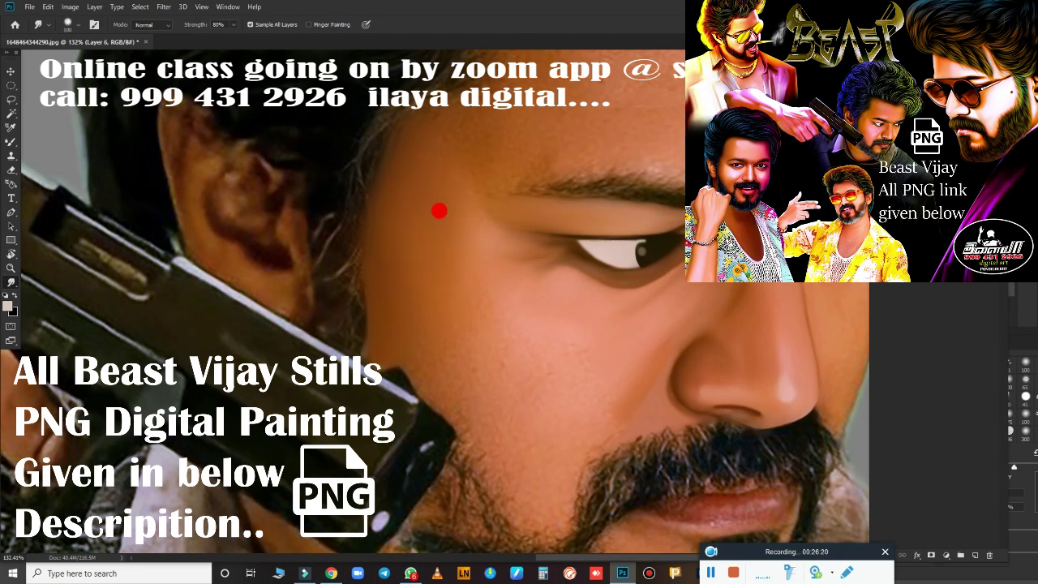
{"action": "left_click_drag", "start_coordinate": [528, 386], "coordinate": [440, 287]}
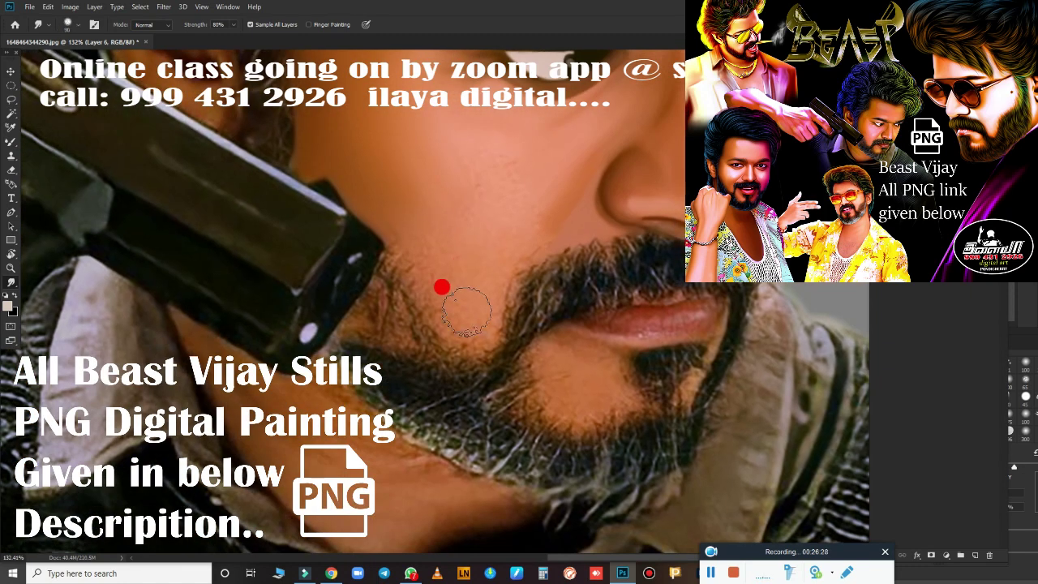
{"action": "mouse_move", "coordinate": [382, 193]}
{"action": "left_mouse_down"}
{"action": "mouse_move", "coordinate": [435, 278]}
{"action": "mouse_move", "coordinate": [460, 289]}
{"action": "mouse_move", "coordinate": [446, 268]}
{"action": "mouse_move", "coordinate": [533, 268]}
{"action": "mouse_move", "coordinate": [489, 331]}
{"action": "mouse_move", "coordinate": [473, 226]}
{"action": "mouse_move", "coordinate": [443, 195]}
{"action": "left_mouse_up"}
Smooth the shading along the upper eyelid crease and below the eye corner
{"action": "scroll", "coordinate": [470, 292], "scroll_direction": "up", "scroll_amount": 3}
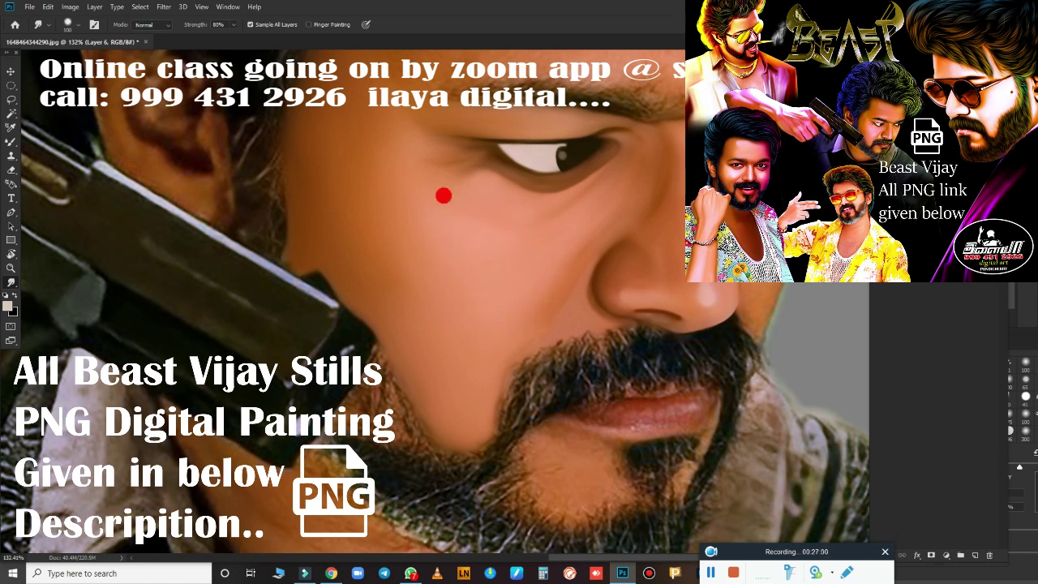
{"action": "left_click_drag", "start_coordinate": [444, 150], "coordinate": [476, 155]}
{"action": "left_click_drag", "start_coordinate": [640, 151], "coordinate": [627, 186]}
{"action": "key", "text": "e"}
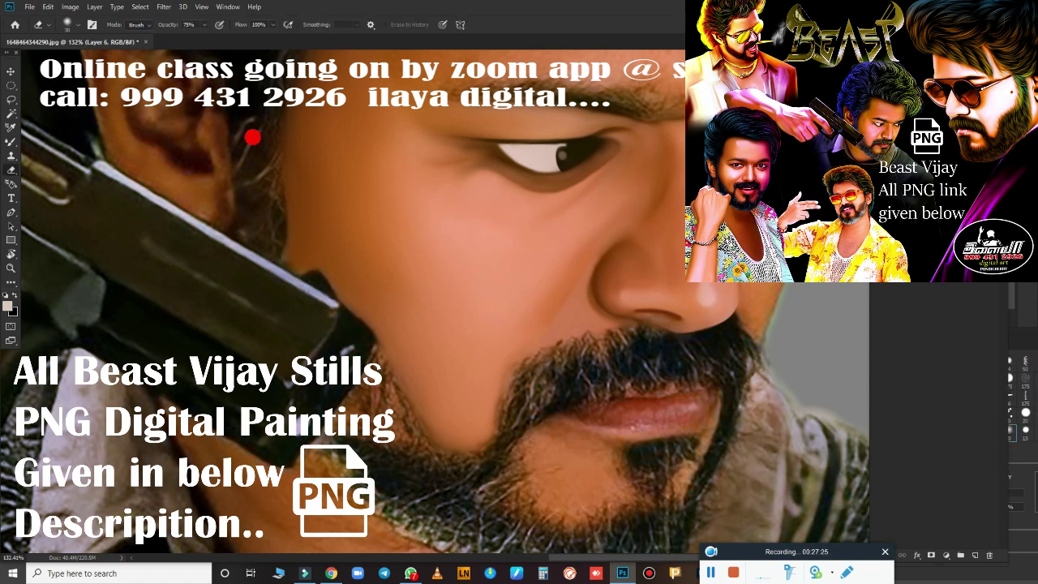